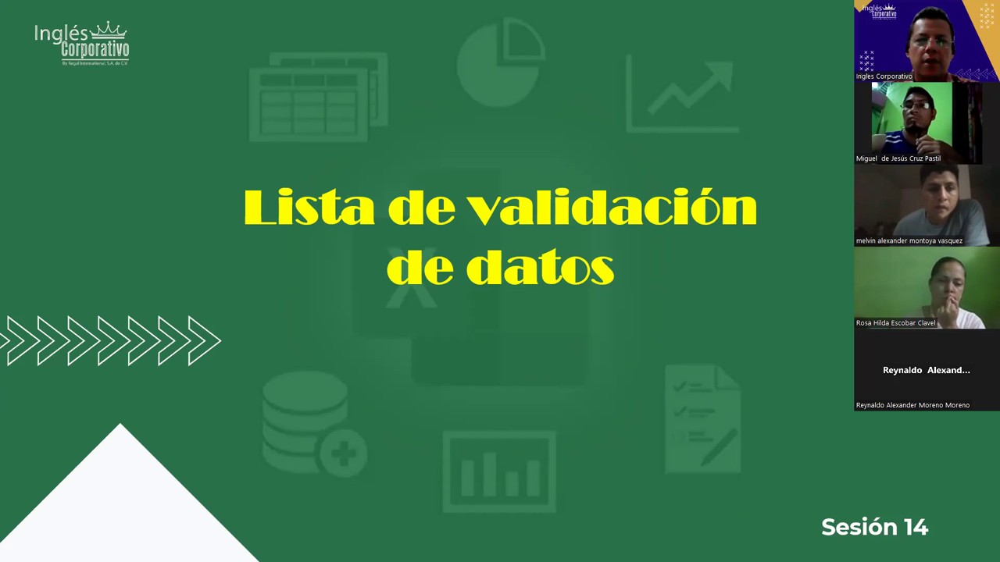
- Advance from the 'Lista de validación de datos' title slide to the 'Objetivo' slide
{"action": "left_click", "coordinate": [382, 111]}
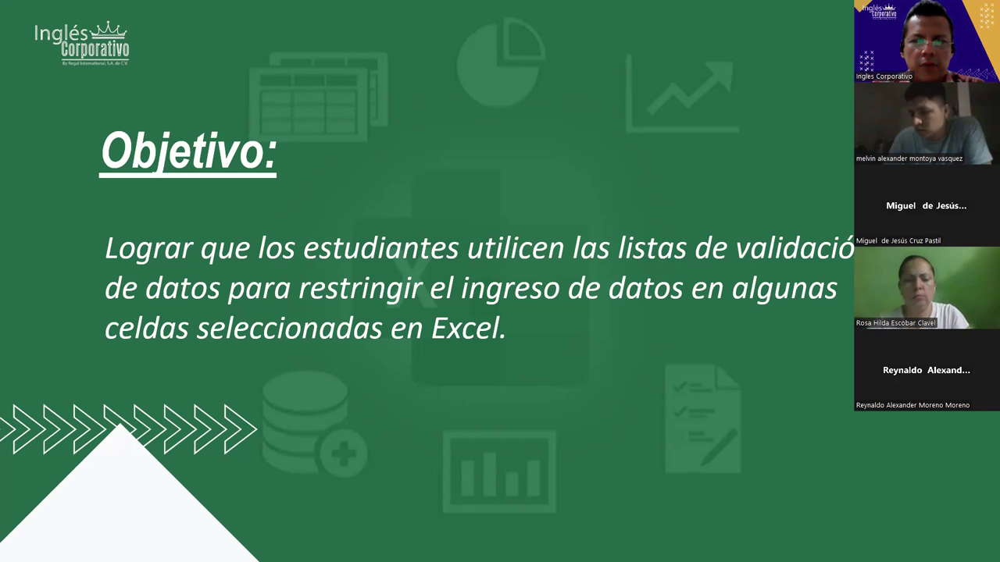
- Switch from the slideshow to the blank Excel workbook Libro1
{"action": "key", "text": "alt+Tab"}
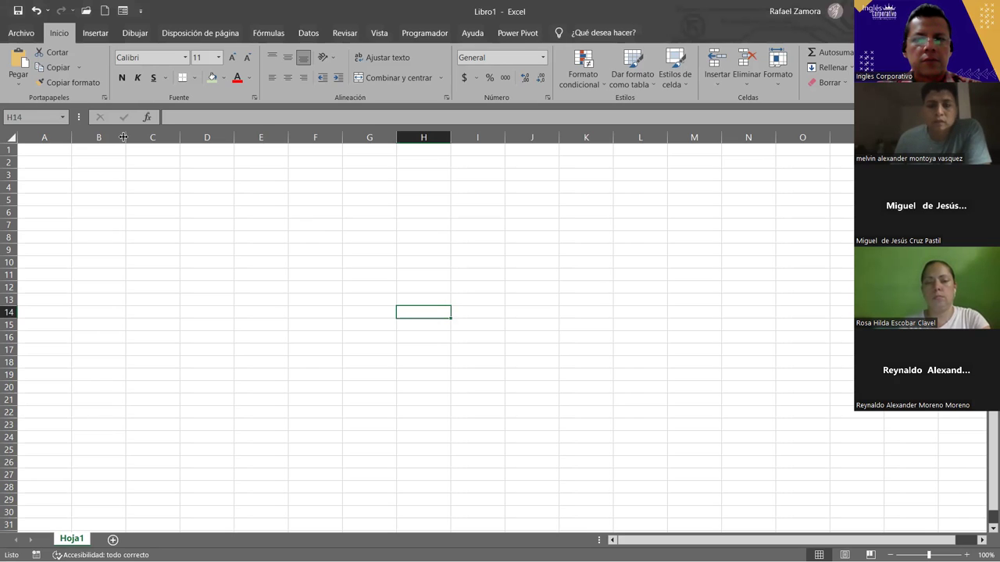
{"action": "left_click", "coordinate": [273, 309]}
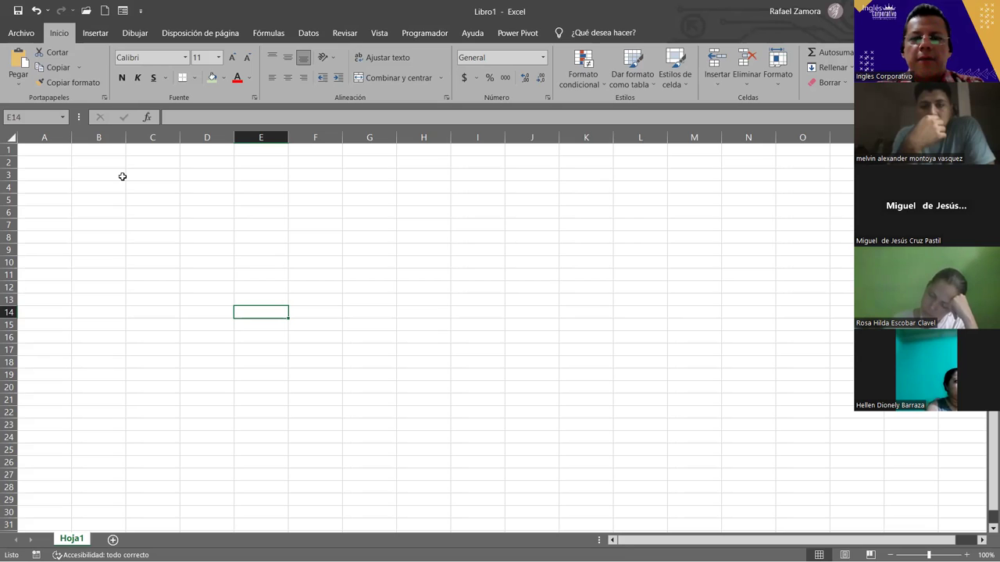
{"action": "left_click", "coordinate": [202, 231]}
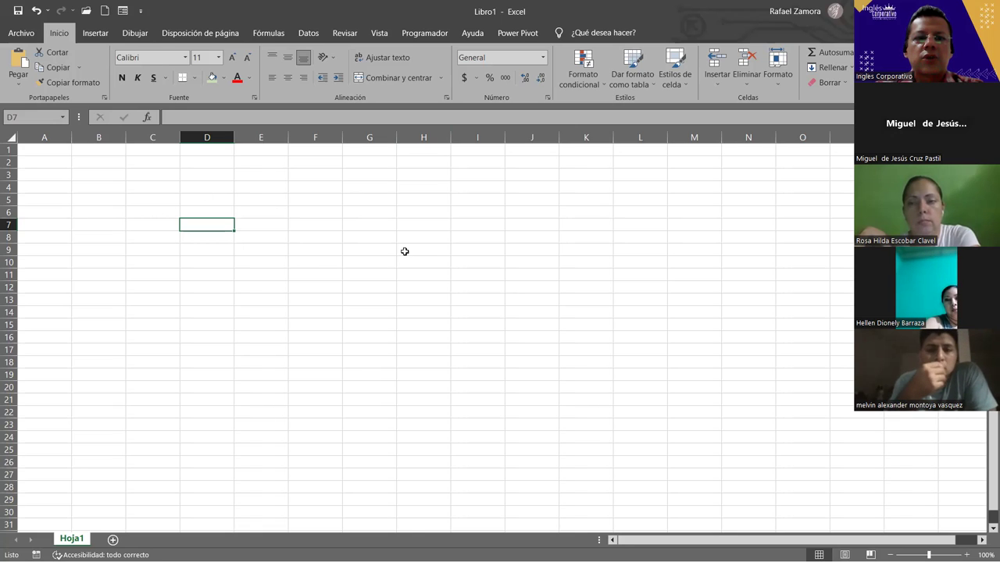
- Browse the Validación de datos tabs and Permitir value types, then close without changes
{"action": "left_click", "coordinate": [308, 32]}
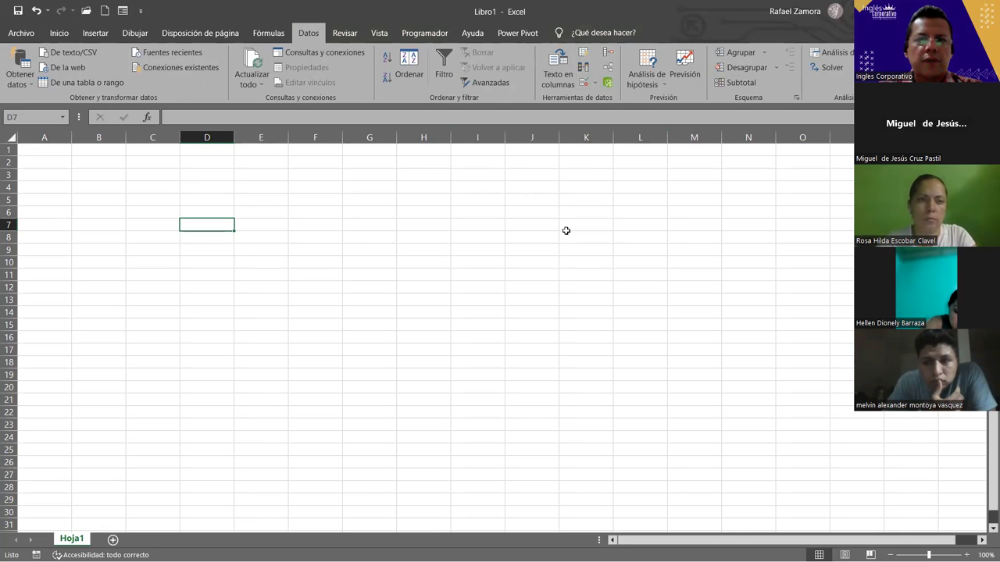
{"action": "left_click", "coordinate": [594, 85]}
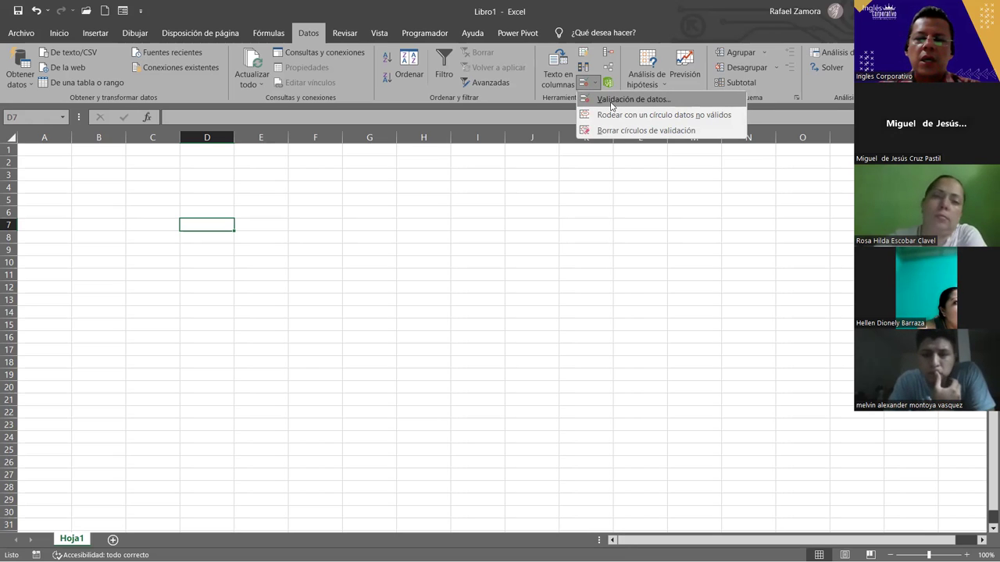
{"action": "left_click", "coordinate": [611, 101]}
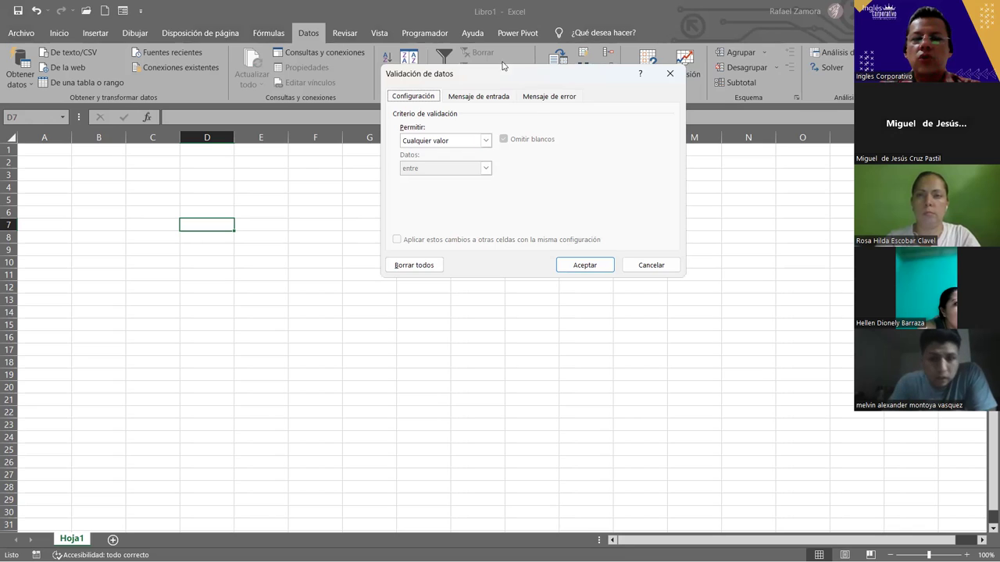
{"action": "left_click", "coordinate": [501, 95]}
{"action": "left_click", "coordinate": [565, 97]}
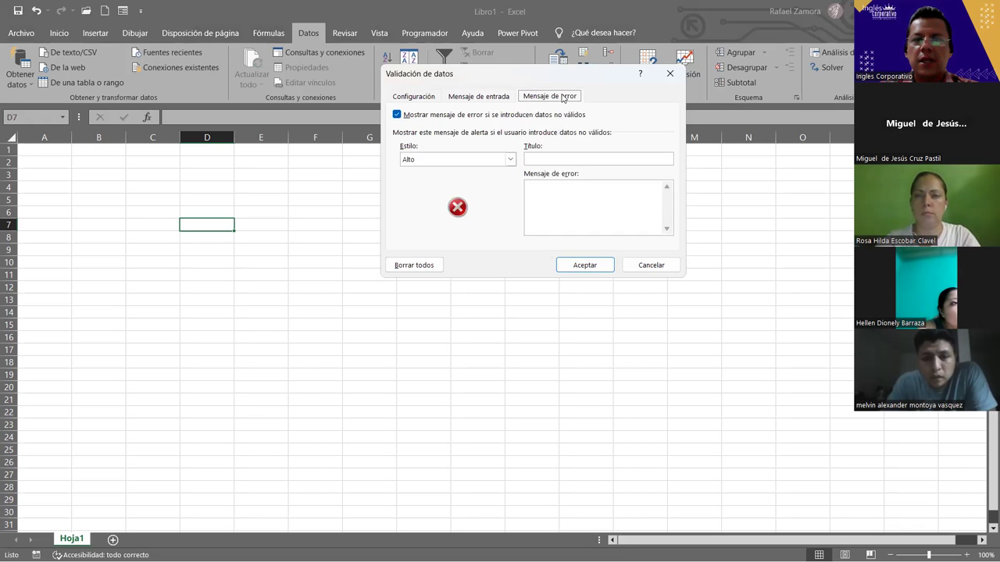
{"action": "left_click", "coordinate": [419, 99]}
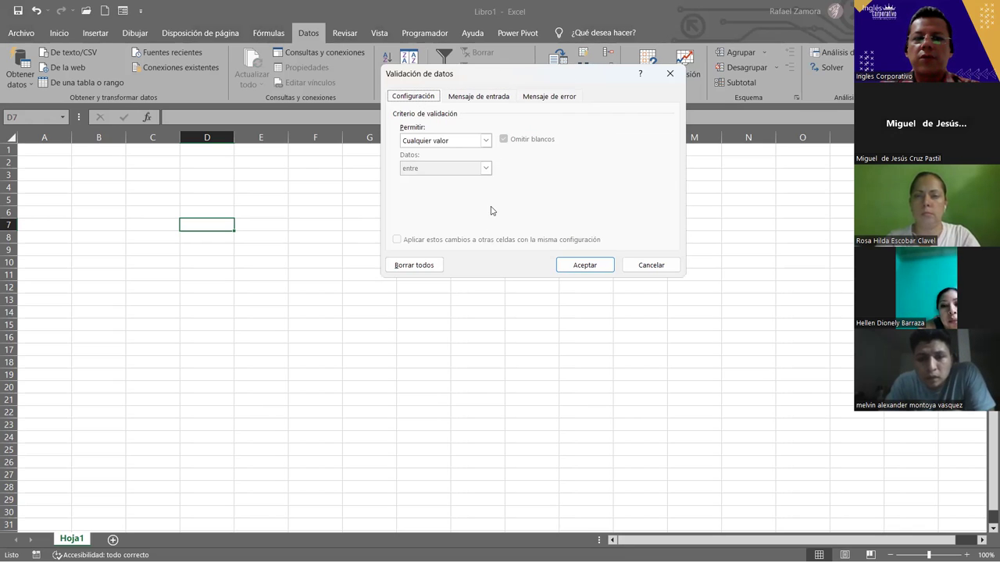
{"action": "left_click", "coordinate": [485, 142]}
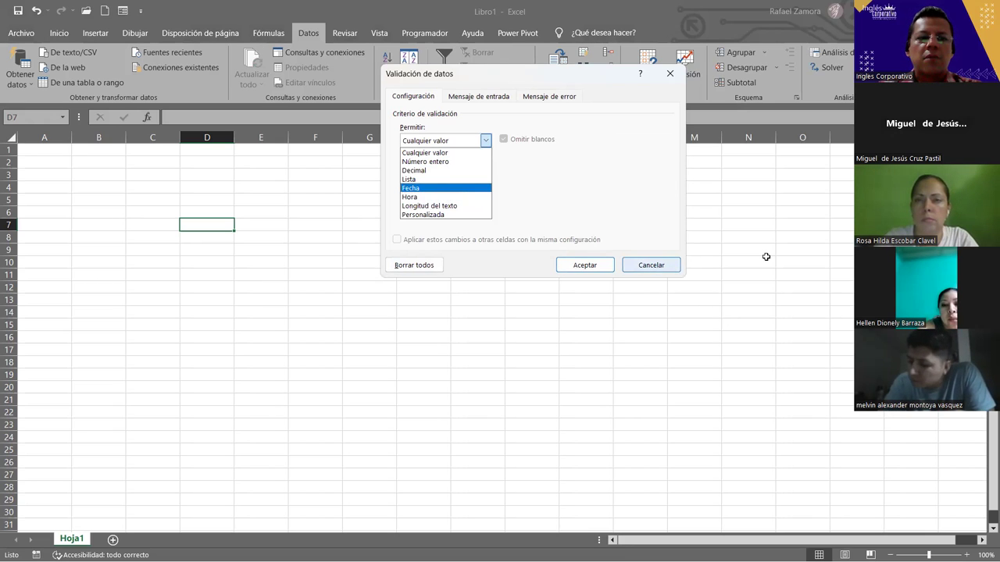
{"action": "key", "text": "Escape"}
{"action": "key", "text": "Escape"}
{"action": "left_click", "coordinate": [130, 175]}
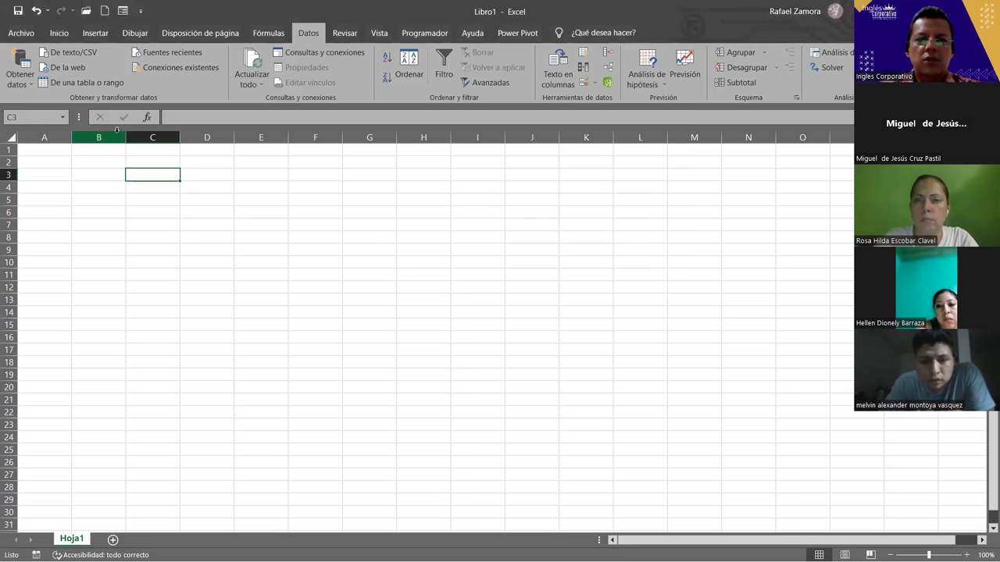
- Enter 'Número Entero' in B3 and autofit column B to it
{"action": "left_click", "coordinate": [115, 174]}
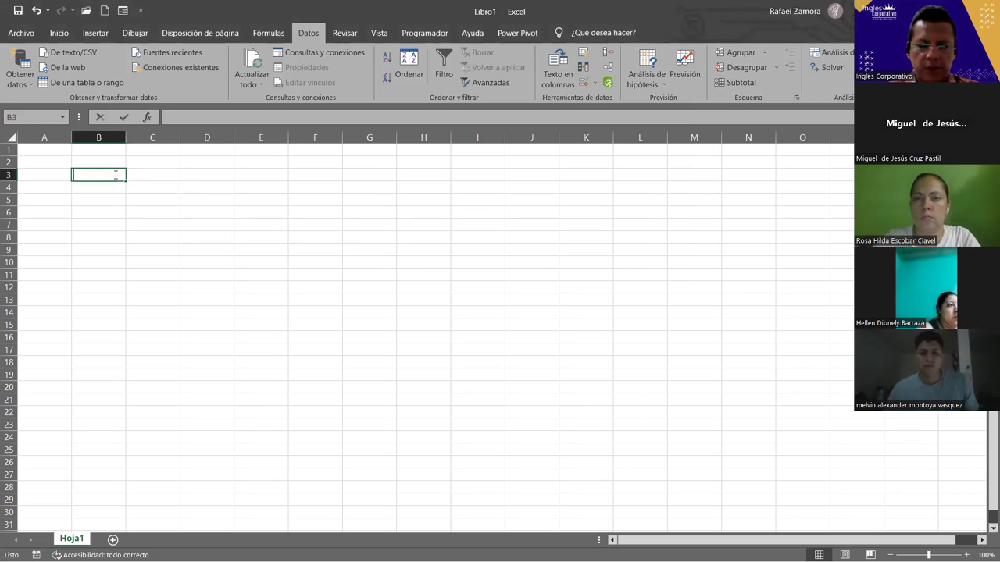
{"action": "type", "text": "Número E"}
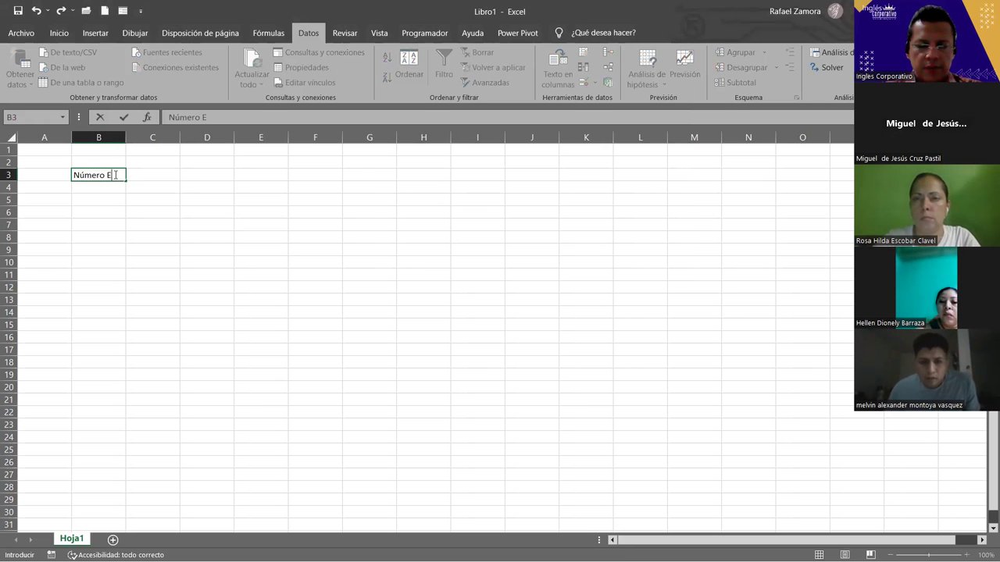
{"action": "key", "text": "BackSpace"}
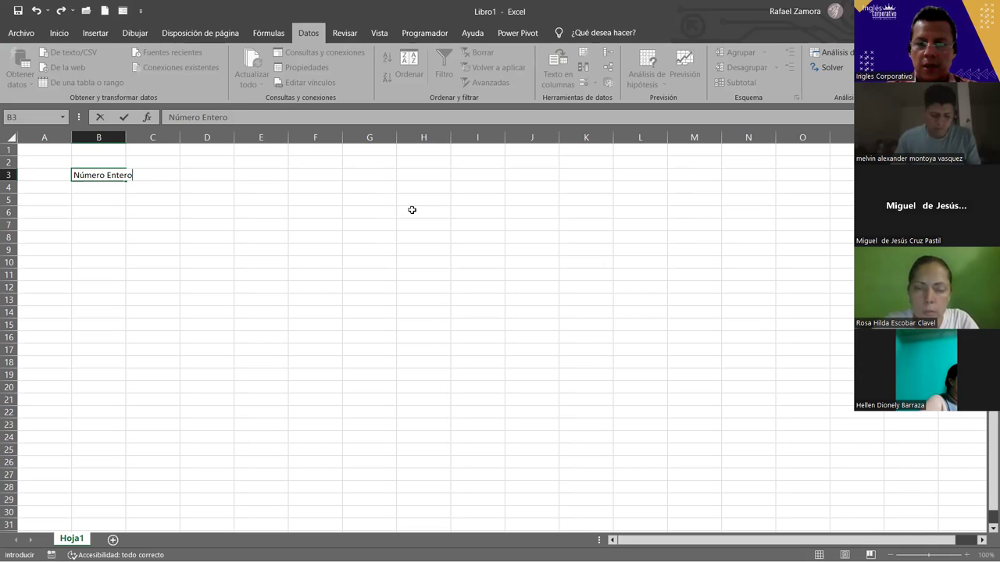
{"action": "key", "text": "Return"}
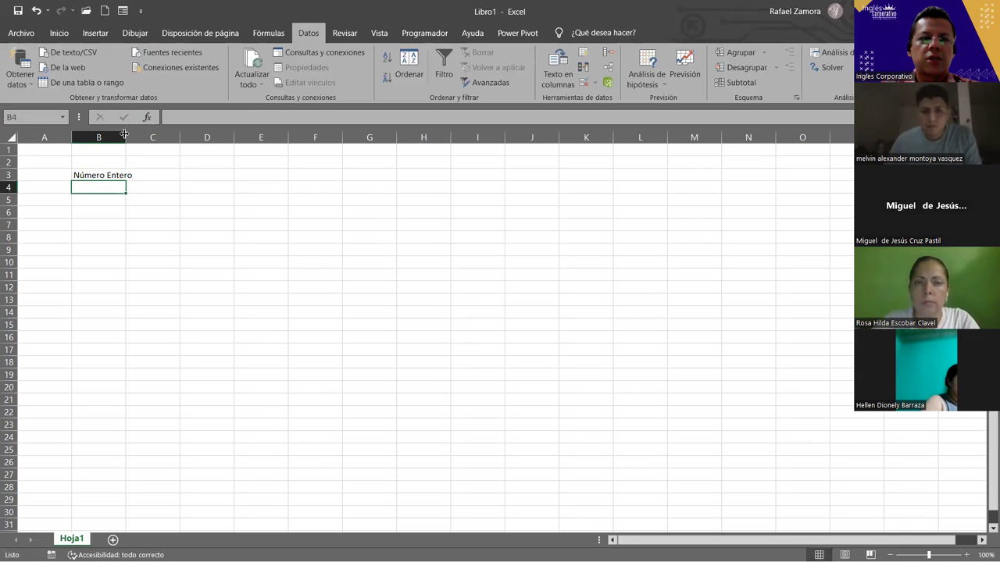
{"action": "double_click", "coordinate": [125, 138]}
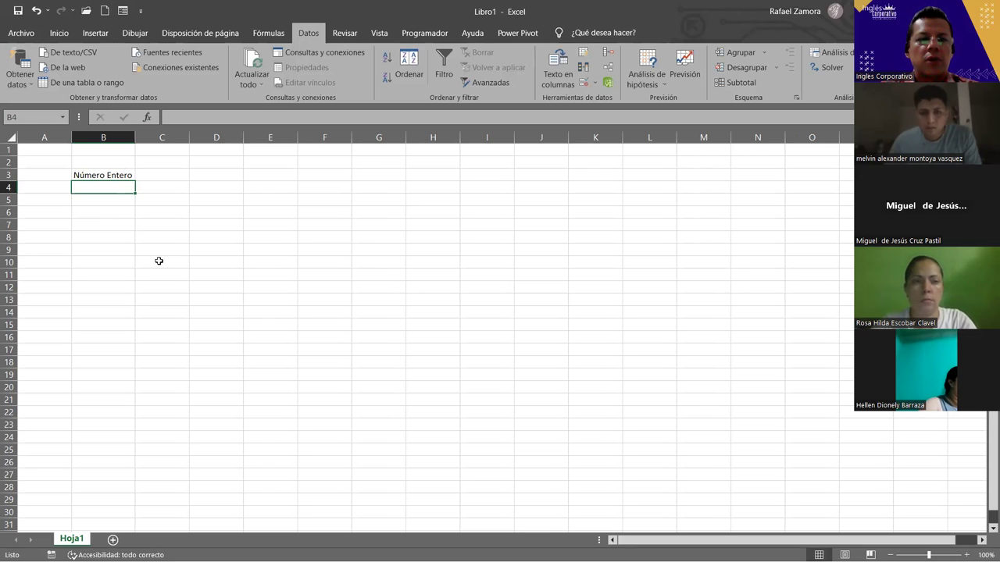
- Give B3 all borders, light-blue fill, bold and italic, and widen column B
{"action": "left_click", "coordinate": [106, 177]}
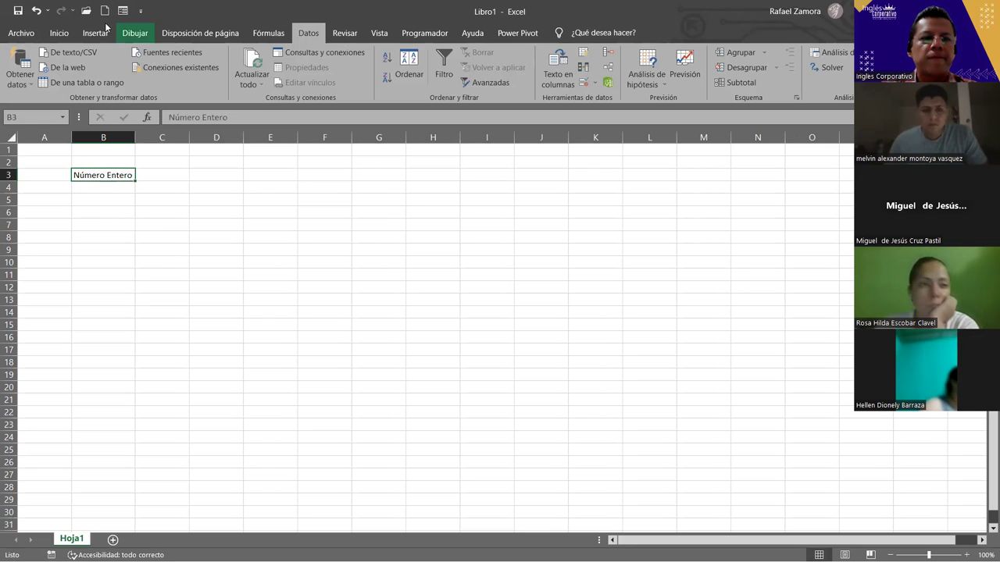
{"action": "left_click", "coordinate": [57, 33]}
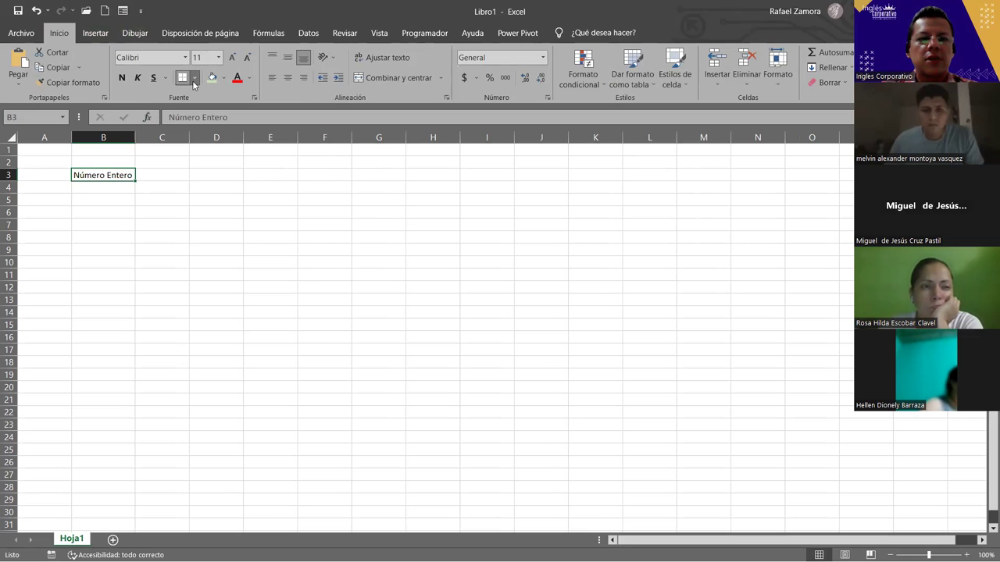
{"action": "left_click", "coordinate": [194, 78]}
{"action": "left_click", "coordinate": [225, 192]}
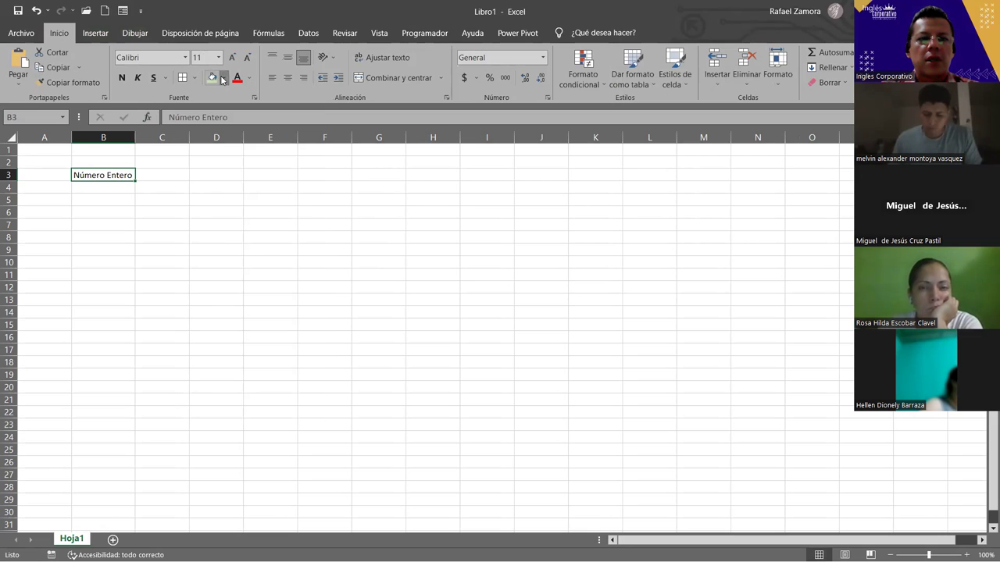
{"action": "left_click", "coordinate": [223, 78]}
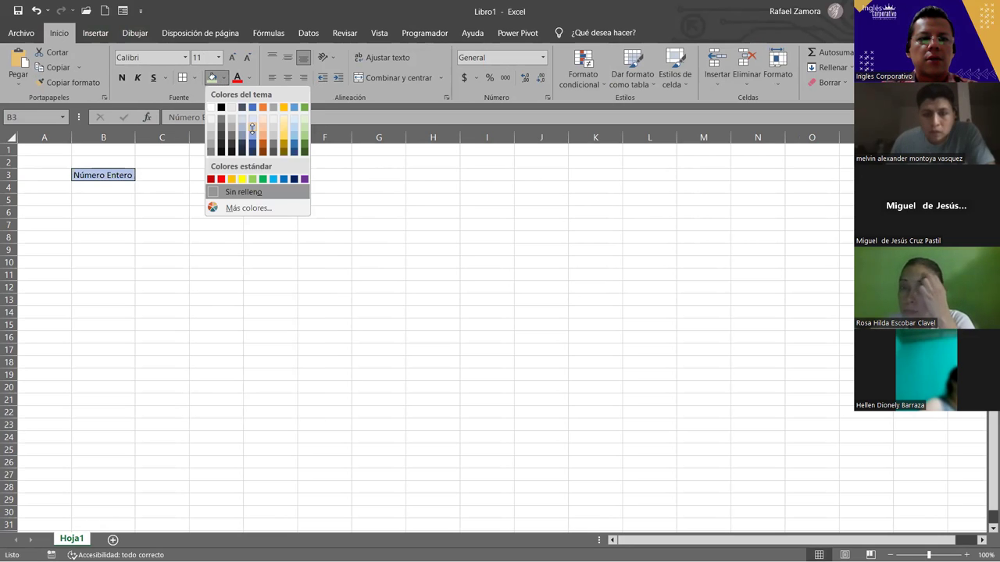
{"action": "left_click", "coordinate": [258, 133]}
{"action": "left_click", "coordinate": [138, 78]}
{"action": "left_click", "coordinate": [216, 249]}
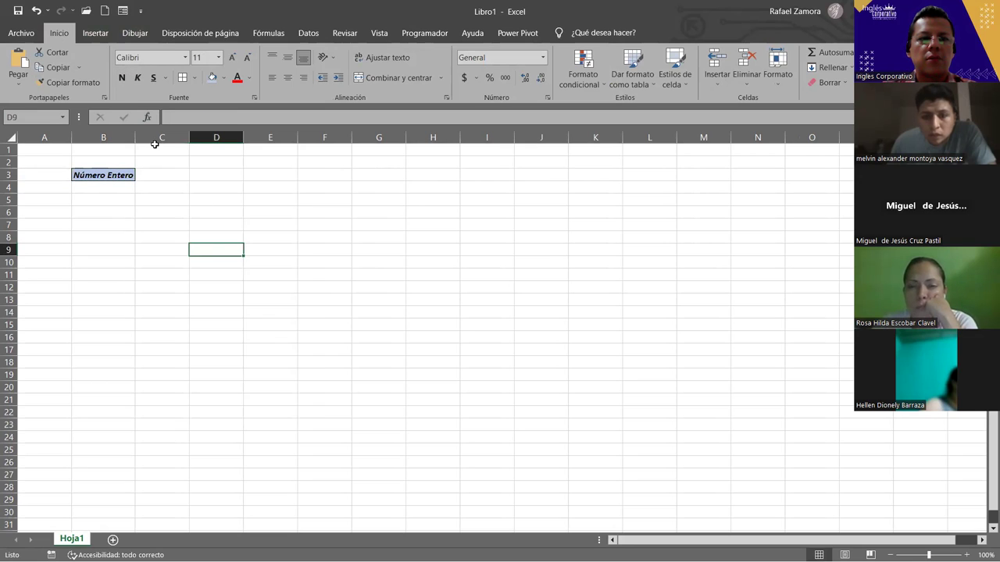
{"action": "left_click_drag", "start_coordinate": [133, 137], "coordinate": [148, 137]}
{"action": "left_click", "coordinate": [324, 292]}
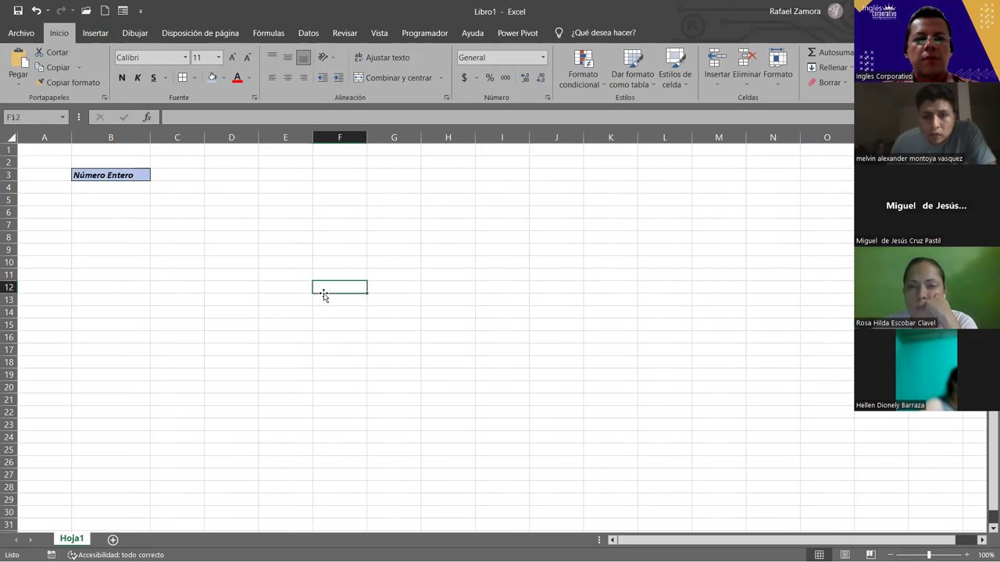
{"action": "left_click", "coordinate": [234, 174]}
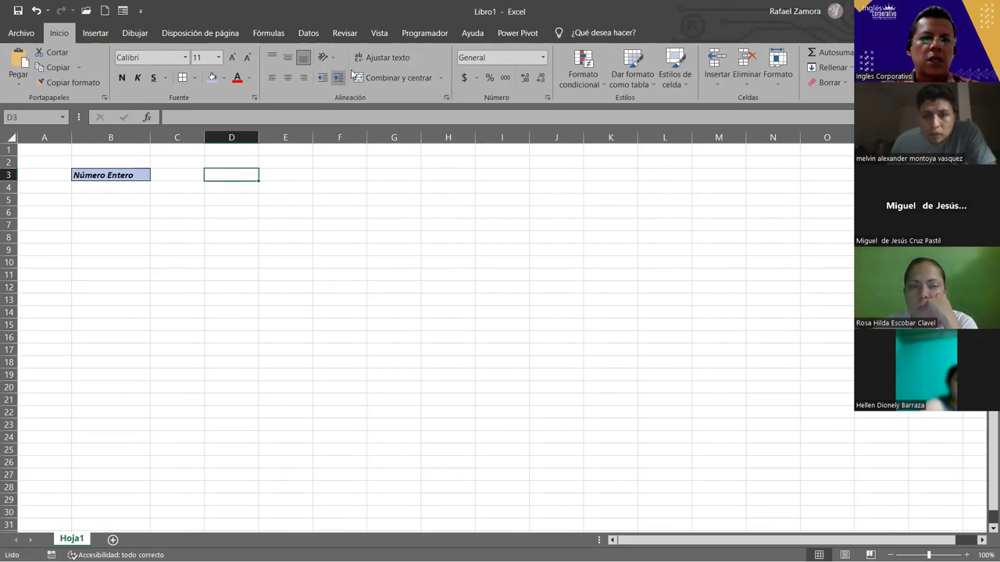
{"action": "left_click", "coordinate": [349, 400]}
- Merge B1:D1 and enter the title 'VALIDACION DE DATOS'
{"action": "left_click", "coordinate": [231, 175]}
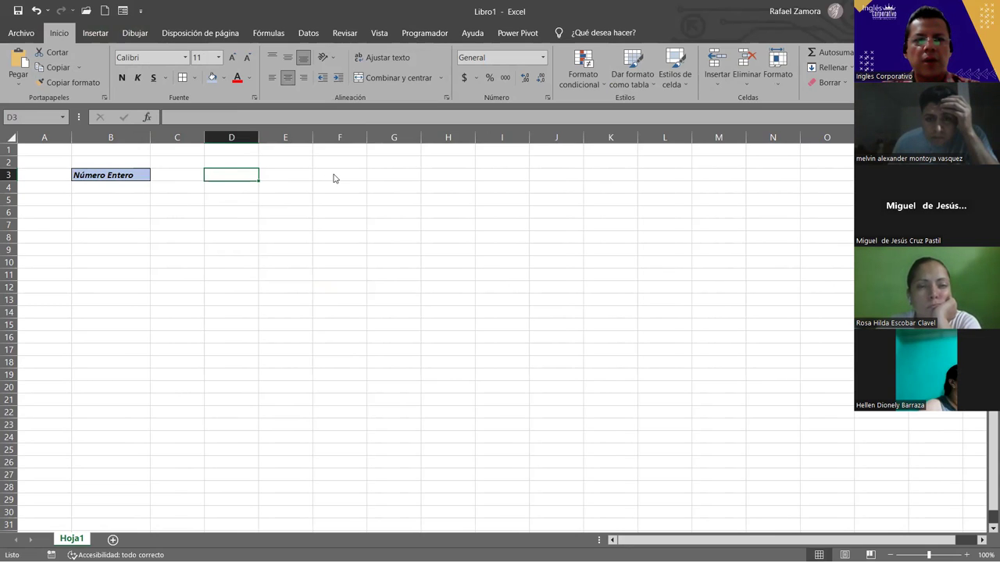
{"action": "left_click_drag", "start_coordinate": [94, 149], "coordinate": [252, 148]}
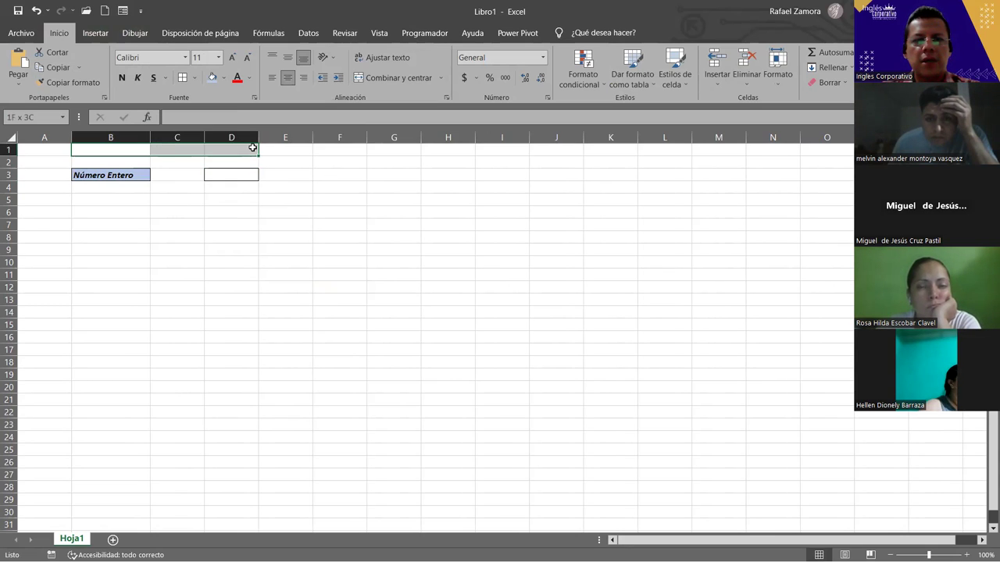
{"action": "left_click", "coordinate": [404, 77]}
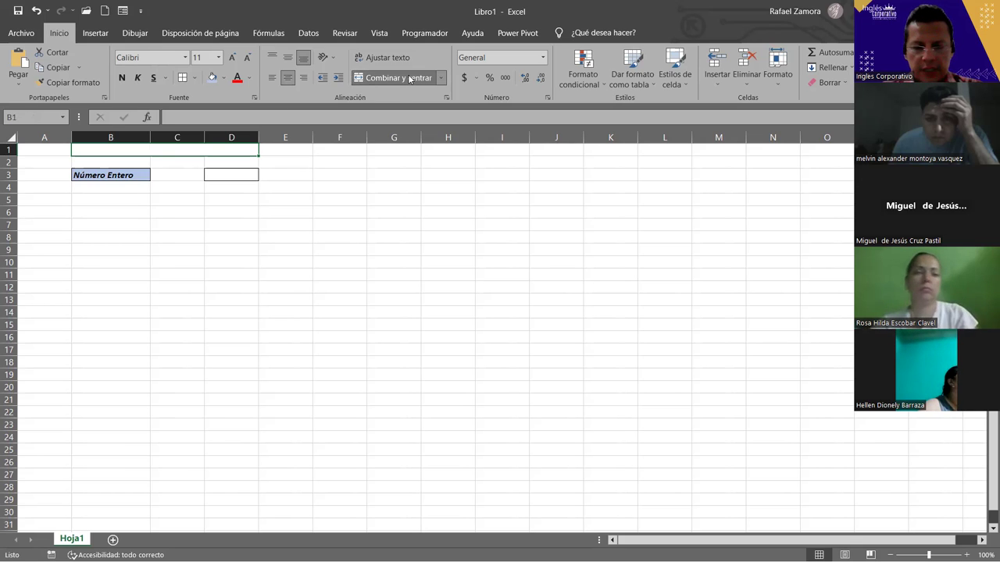
{"action": "type", "text": "VALIDACION DE DATOS"}
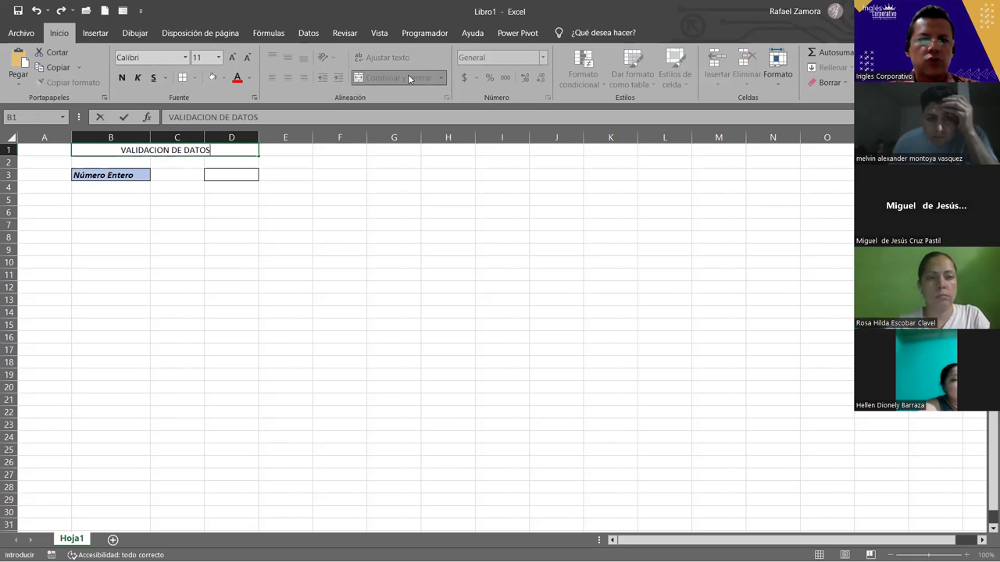
{"action": "key", "text": "Return"}
- Make the merged title bold with a light orange fill
{"action": "left_click", "coordinate": [227, 162]}
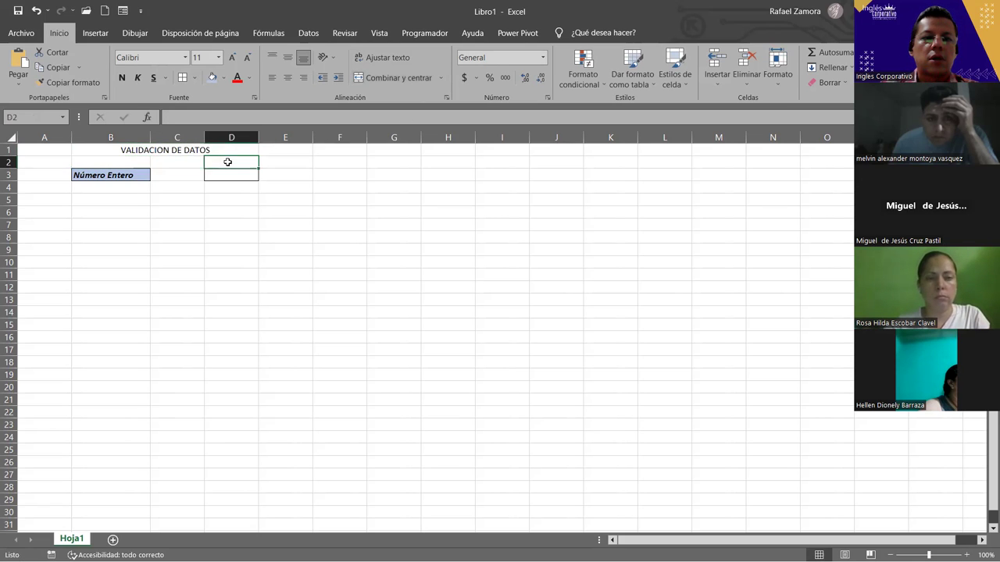
{"action": "left_click", "coordinate": [227, 153]}
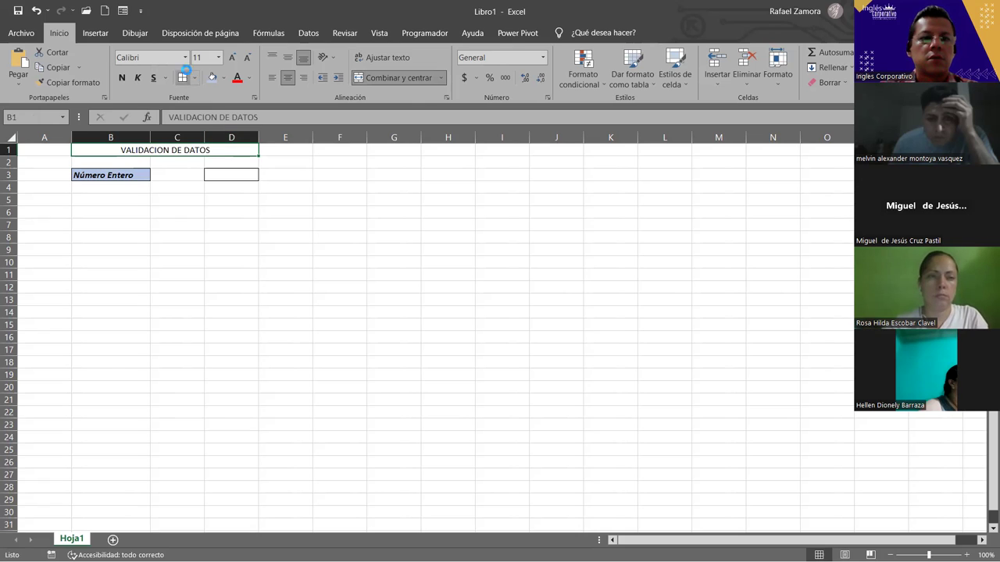
{"action": "left_click", "coordinate": [122, 77]}
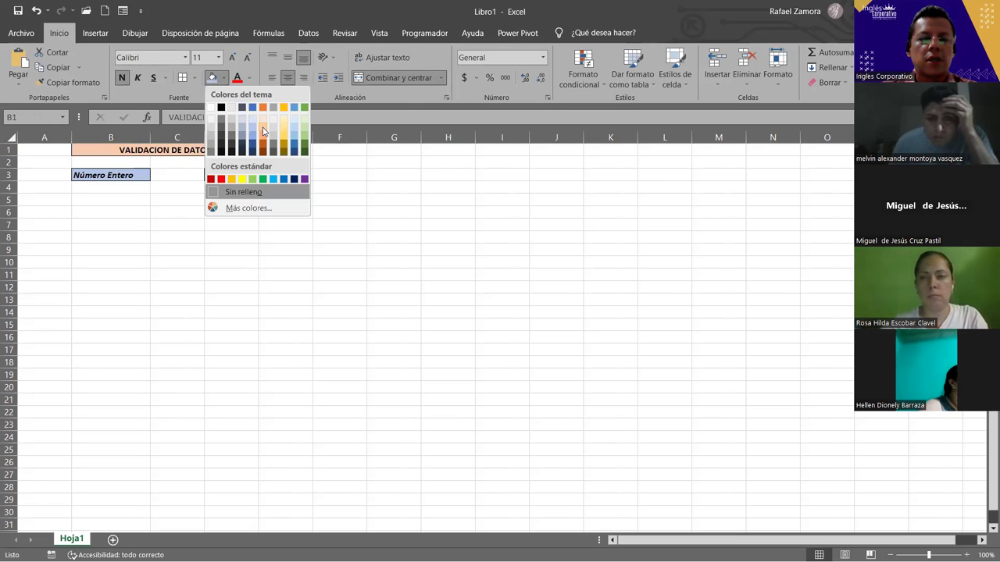
{"action": "left_click", "coordinate": [263, 130]}
{"action": "left_click", "coordinate": [315, 301]}
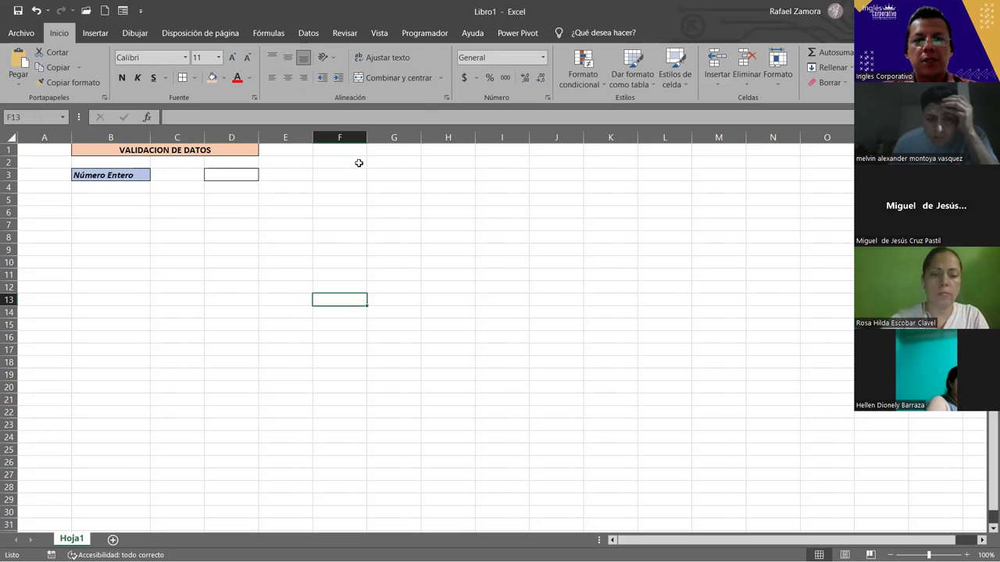
- Enter 'Criterio' in G2, bold, italic and centred with an outline border
{"action": "left_click", "coordinate": [391, 162]}
{"action": "type", "text": "c"}
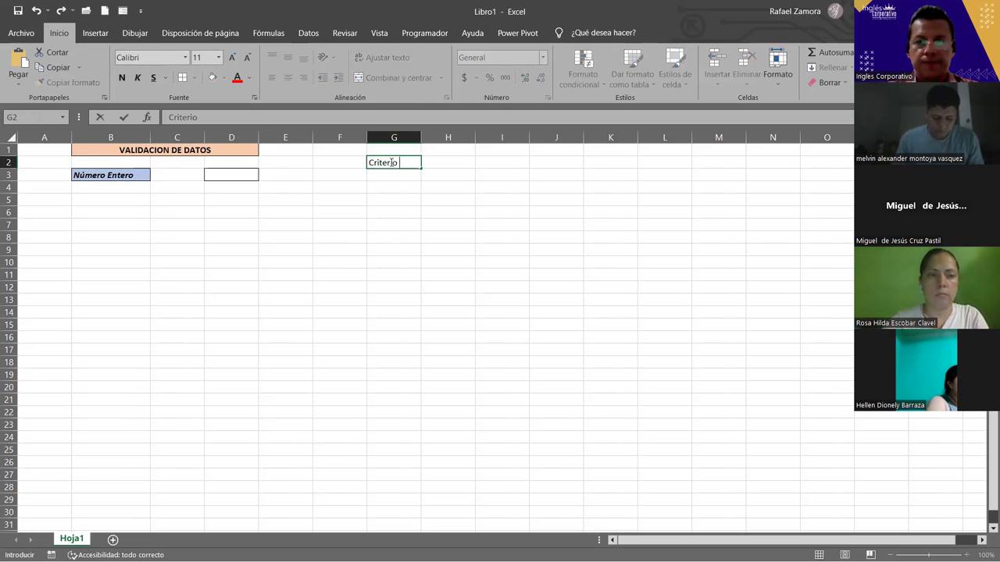
{"action": "key", "text": "Return"}
{"action": "left_click", "coordinate": [391, 162]}
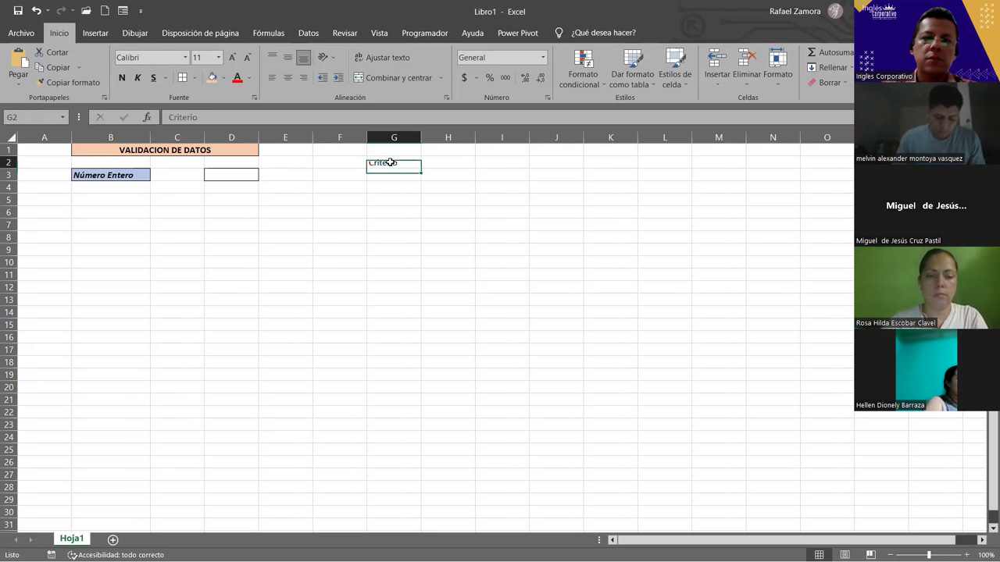
{"action": "left_click", "coordinate": [137, 78]}
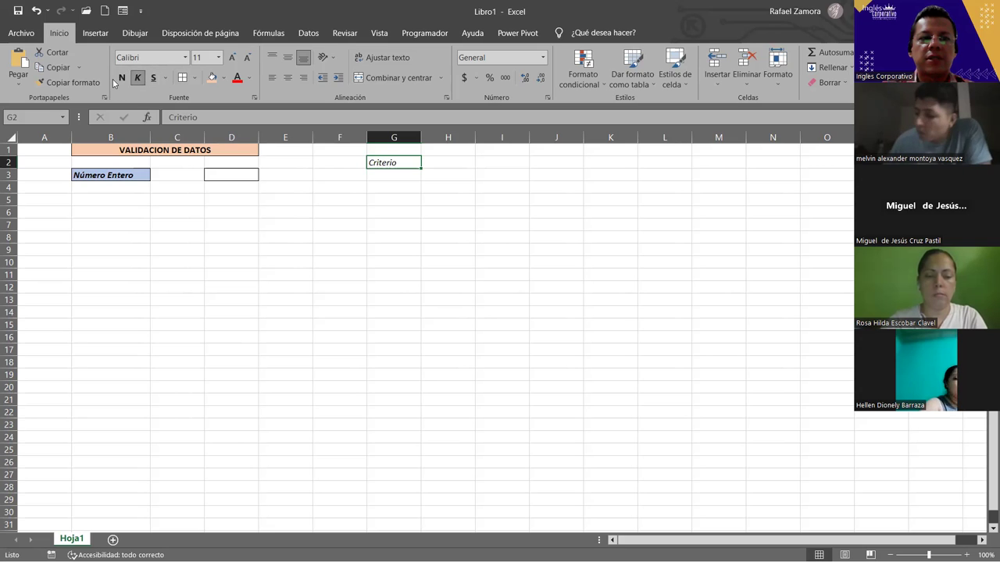
{"action": "left_click", "coordinate": [122, 78]}
{"action": "left_click", "coordinate": [289, 77]}
{"action": "left_click", "coordinate": [189, 79]}
{"action": "left_click", "coordinate": [406, 223]}
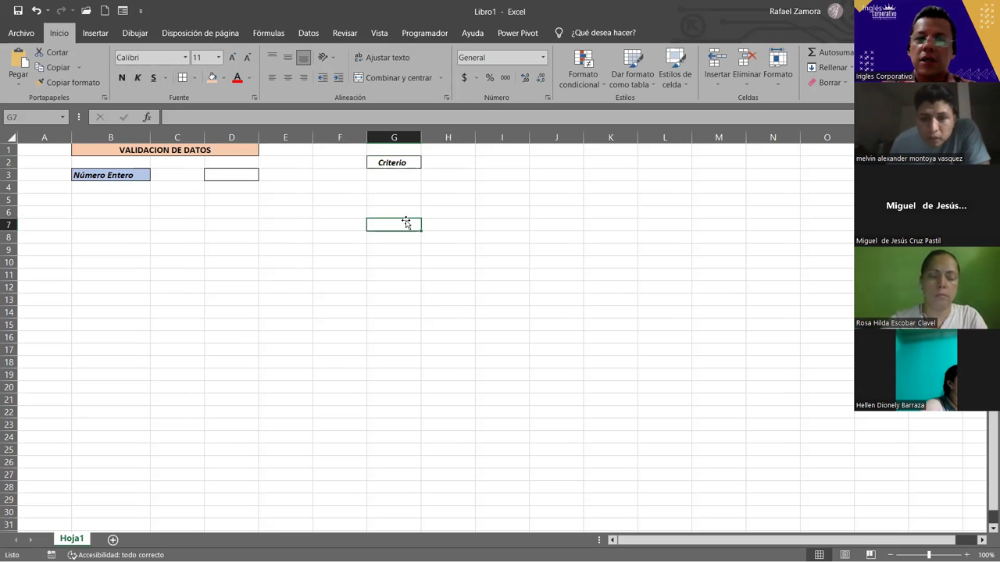
- Fill the Criterio cell light gold and move it up to G1
{"action": "left_click", "coordinate": [408, 166]}
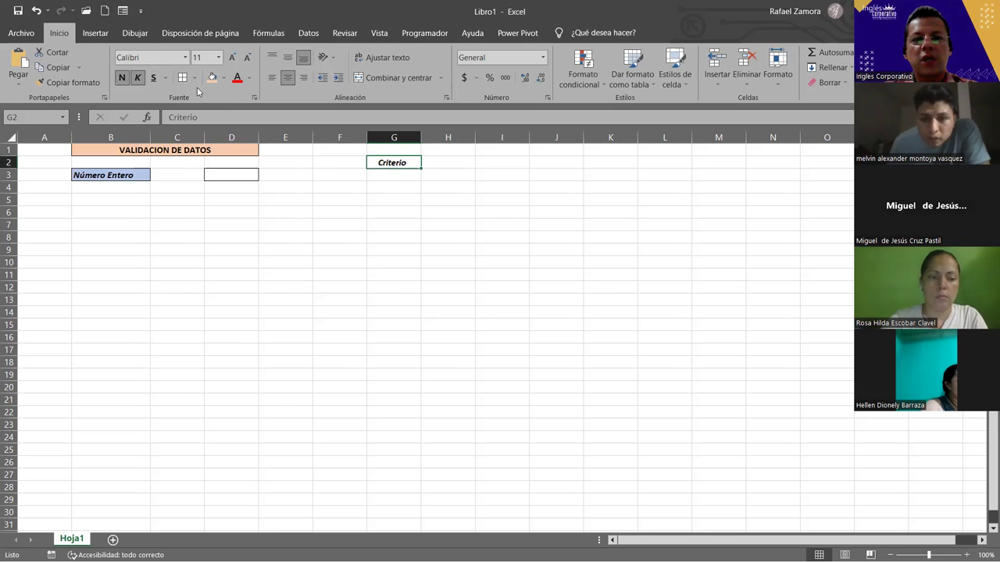
{"action": "left_click", "coordinate": [225, 79]}
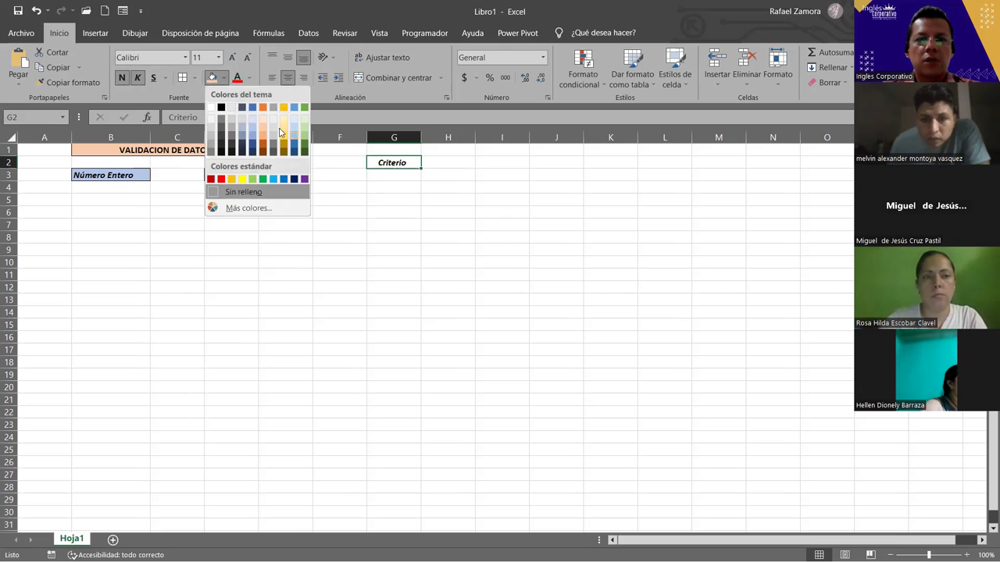
{"action": "left_click", "coordinate": [281, 131]}
{"action": "left_click", "coordinate": [443, 235]}
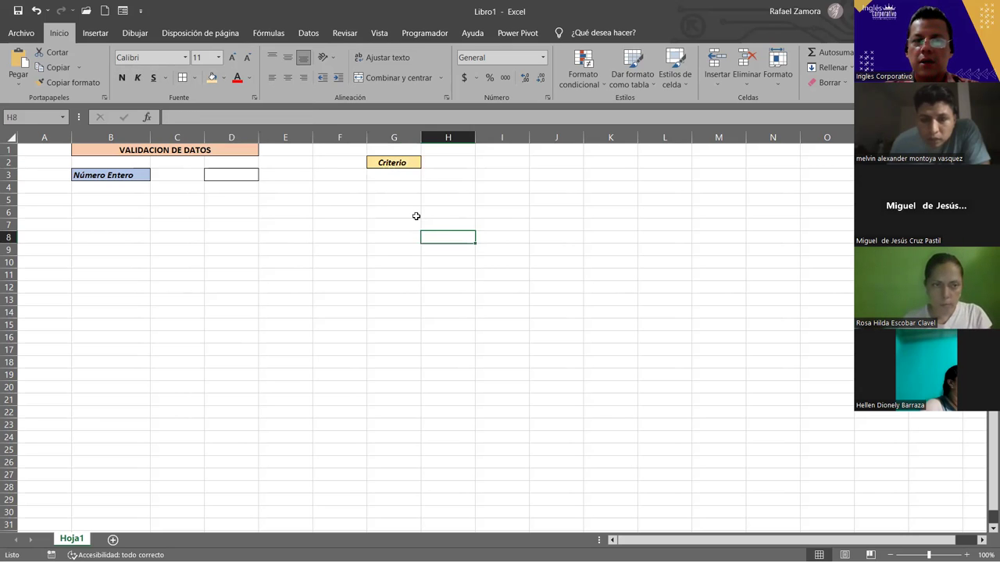
{"action": "left_click", "coordinate": [393, 160]}
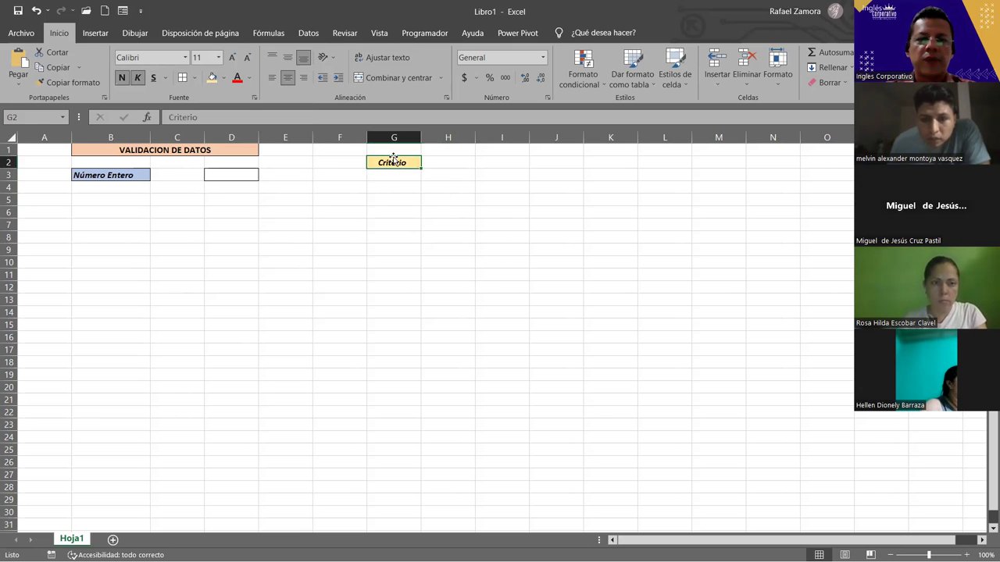
{"action": "left_click_drag", "start_coordinate": [393, 156], "coordinate": [394, 146]}
- Type the criterion text 'Número entre y 100' in G3
{"action": "left_click", "coordinate": [406, 175]}
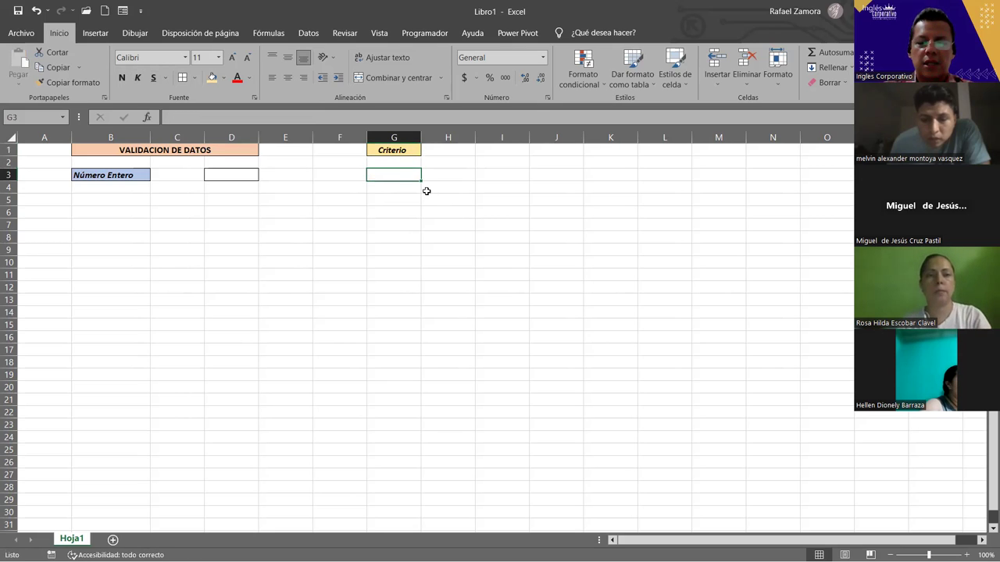
{"action": "type", "text": "Número"}
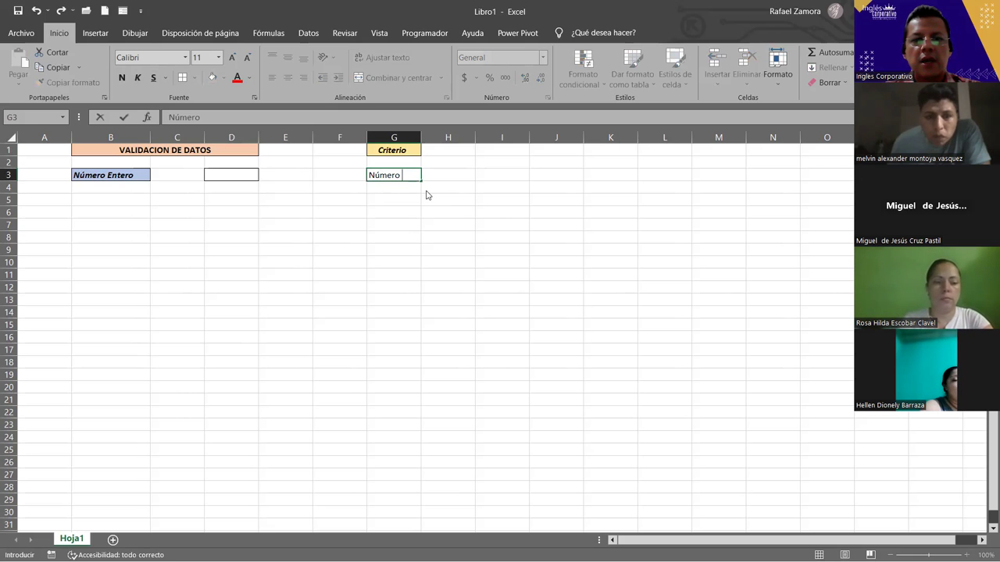
{"action": "key", "text": "ctrl+Return"}
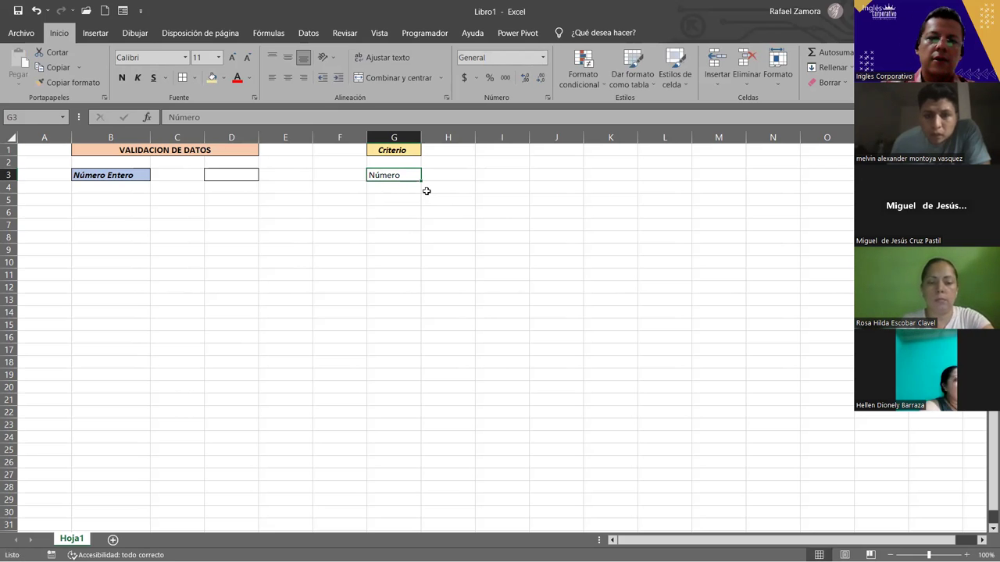
{"action": "type", "text": " entre"}
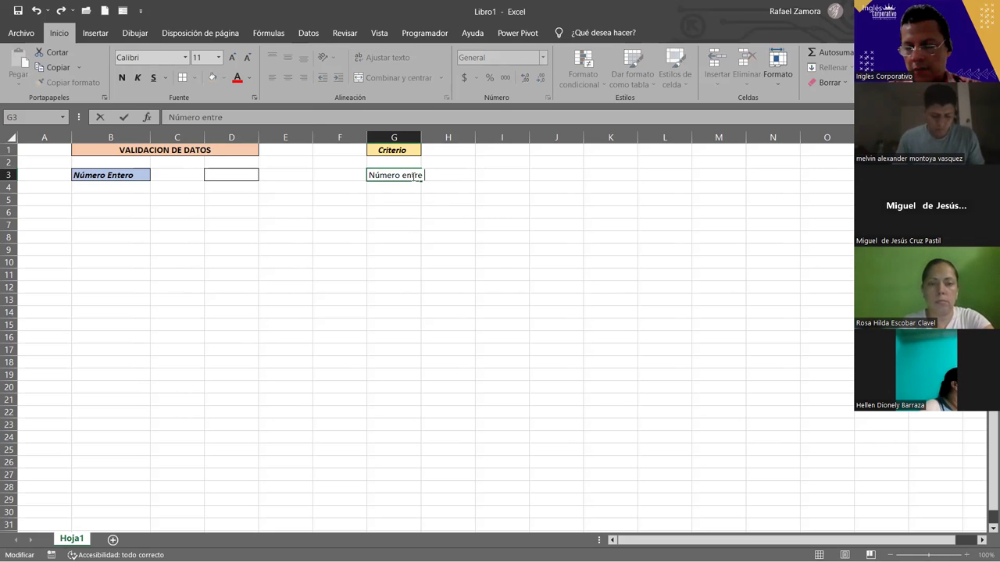
{"action": "type", "text": "  y"}
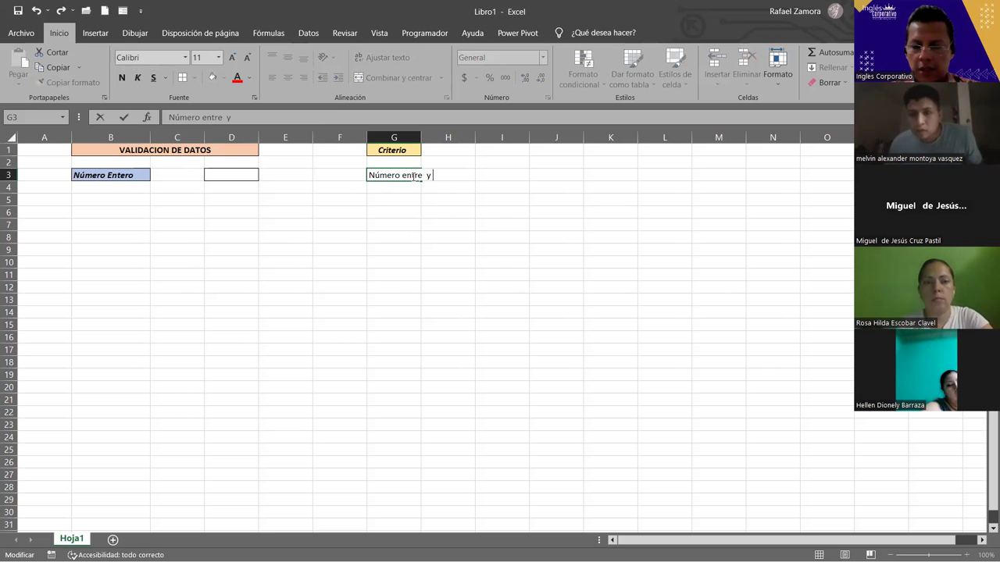
{"action": "left_click", "coordinate": [421, 175]}
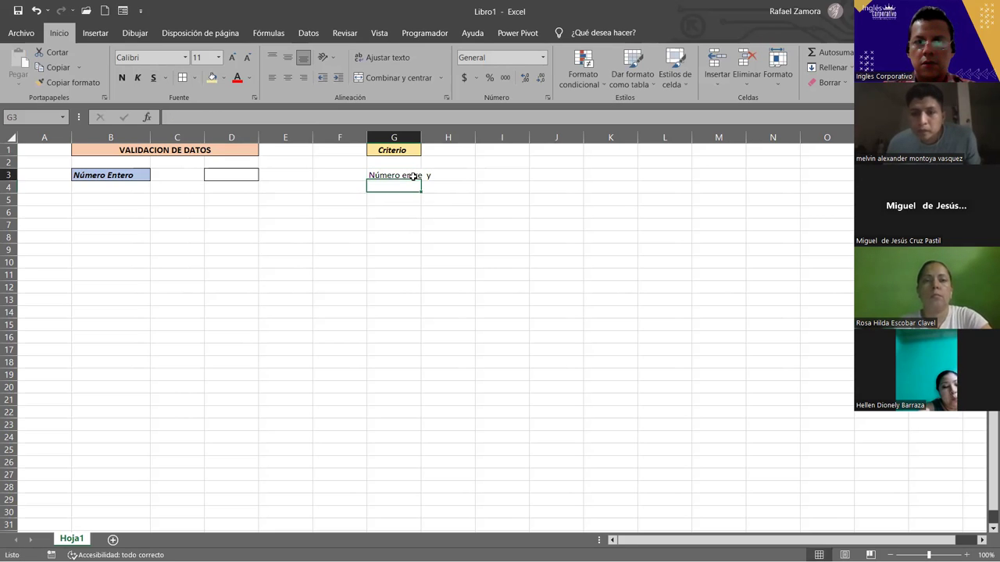
{"action": "type", "text": " 100"}
{"action": "key", "text": "Return"}
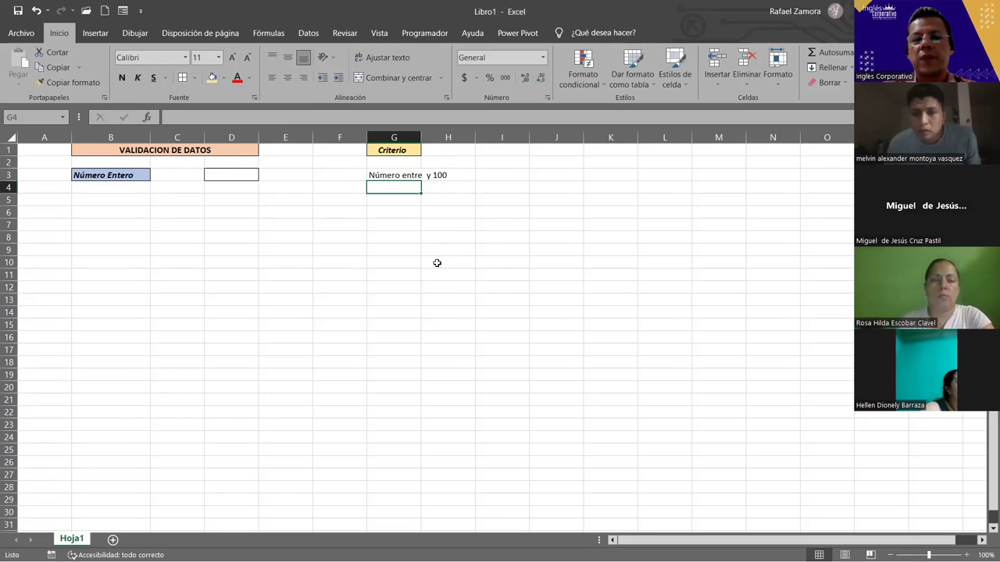
- Insert 50 so G3 reads 'Número entre 50 y 100'
{"action": "left_click", "coordinate": [427, 236]}
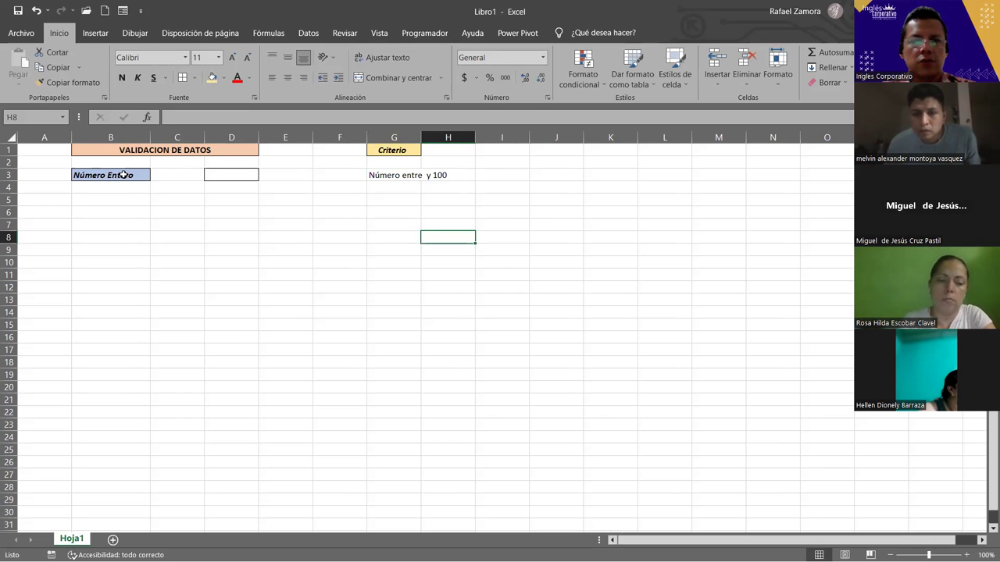
{"action": "scroll", "coordinate": [136, 223], "scroll_direction": "up", "scroll_amount": 2}
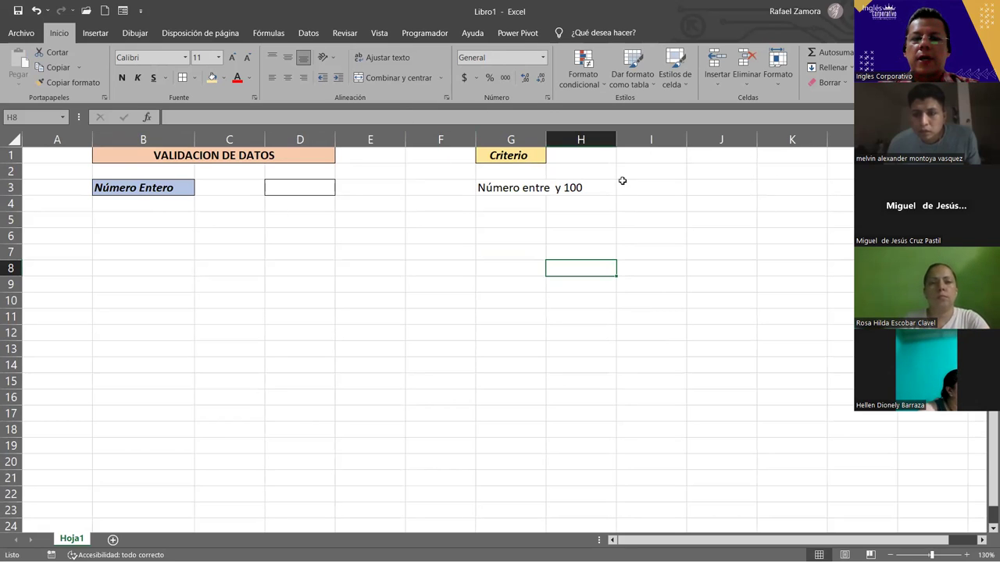
{"action": "double_click", "coordinate": [490, 189]}
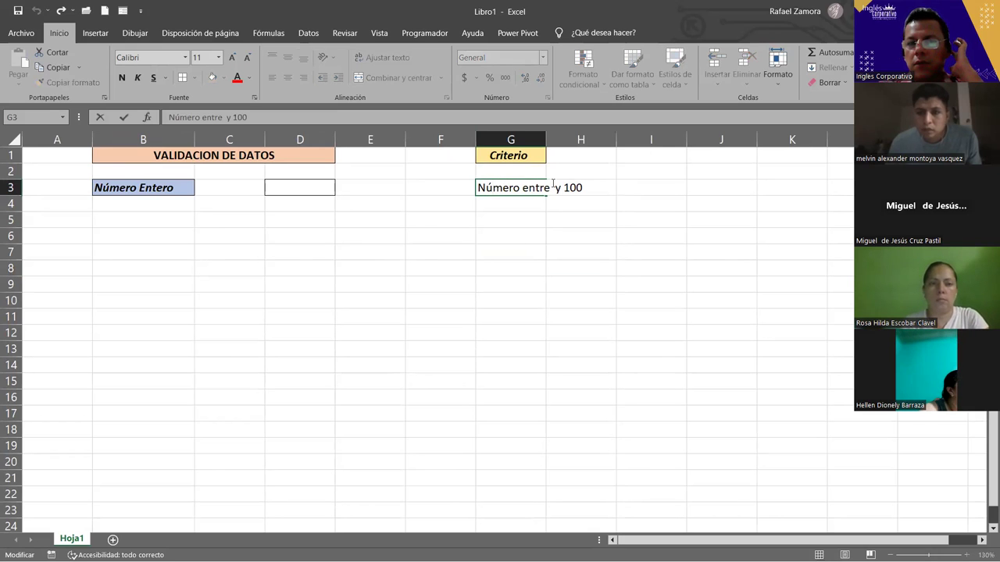
{"action": "left_click", "coordinate": [553, 187]}
{"action": "type", "text": "50"}
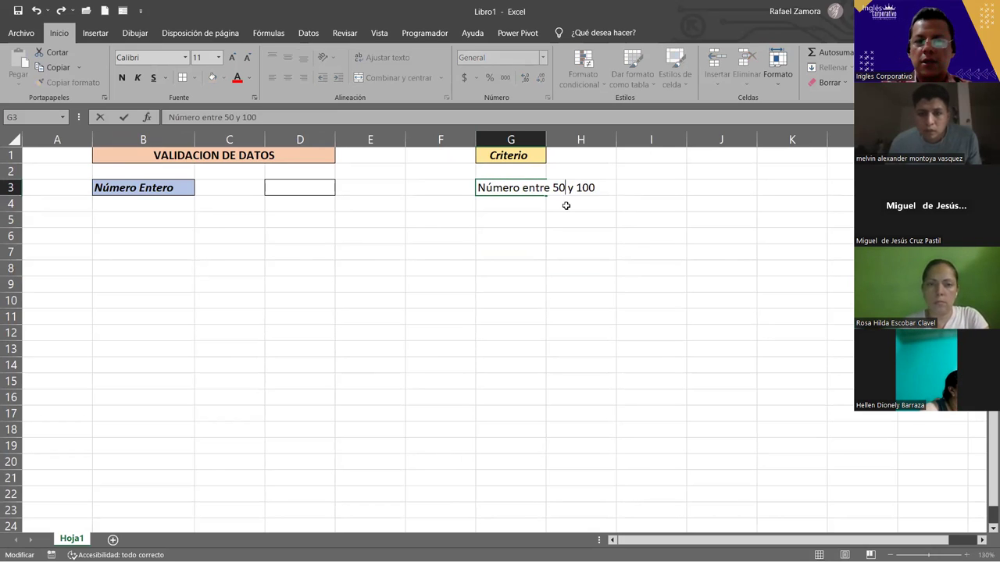
{"action": "key", "text": "Return"}
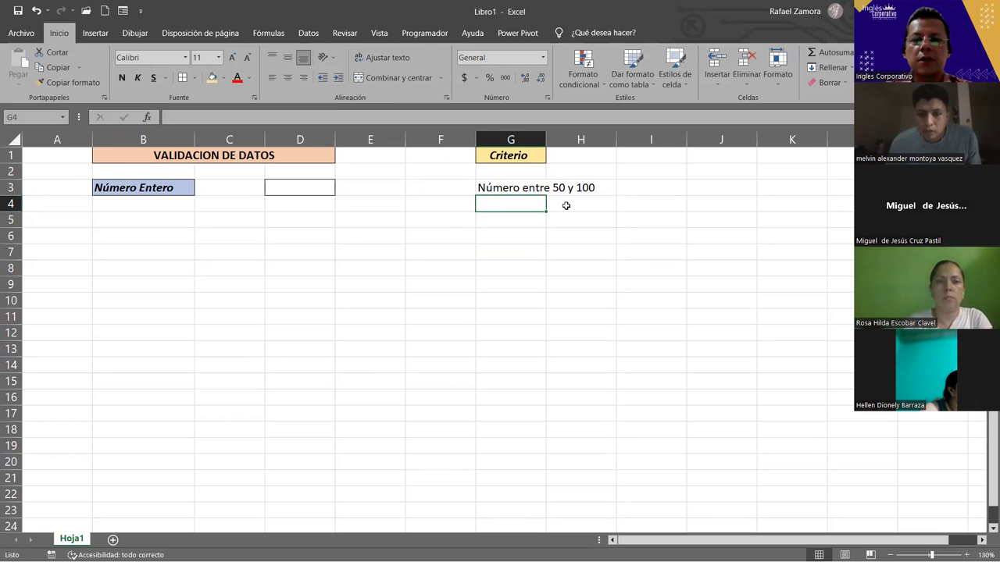
{"action": "left_click", "coordinate": [310, 190]}
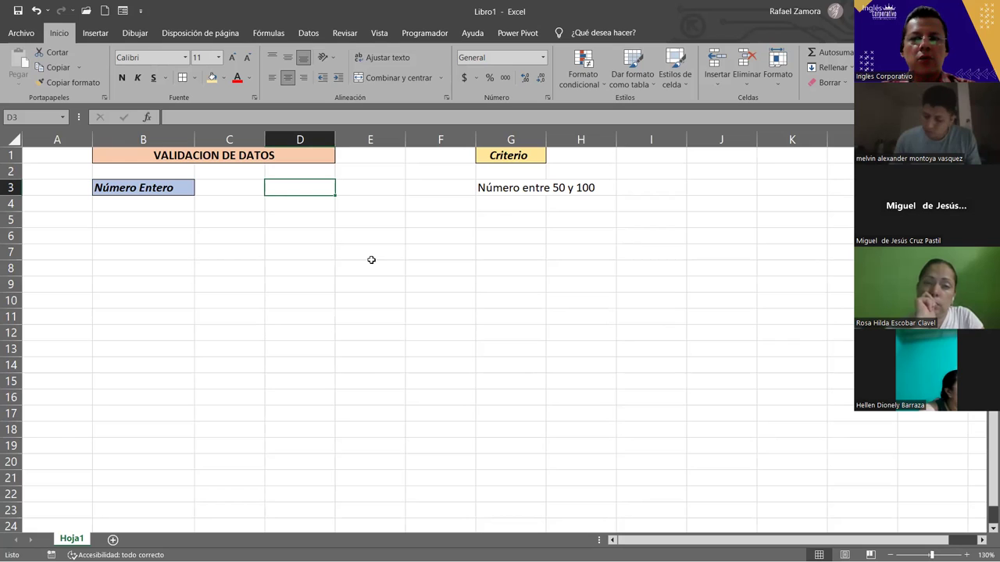
- Select D3, view its Validación de datos settings from Datos, and close them unchanged
{"action": "left_click", "coordinate": [203, 268]}
{"action": "left_click", "coordinate": [425, 300]}
{"action": "left_click", "coordinate": [653, 289]}
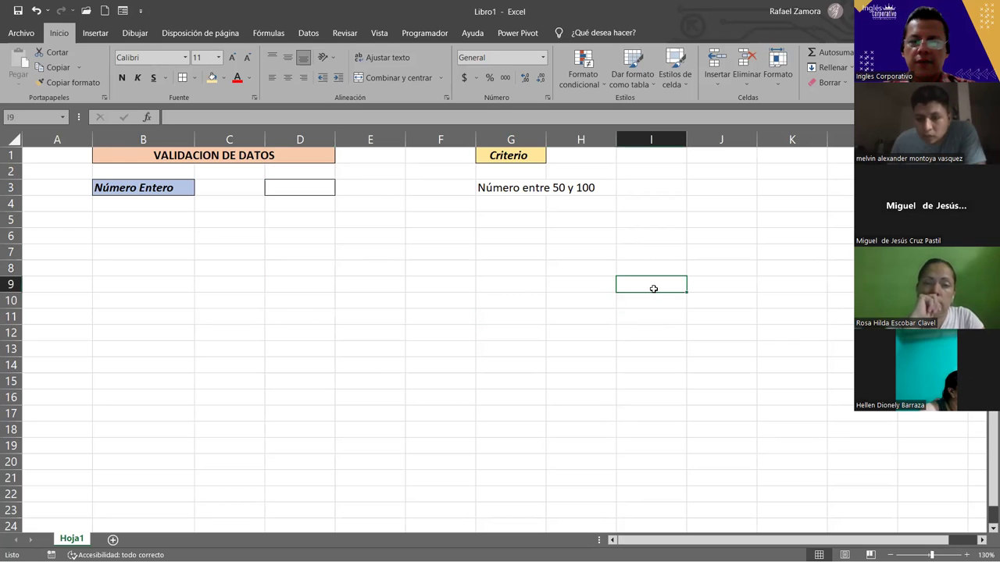
{"action": "left_click", "coordinate": [280, 186]}
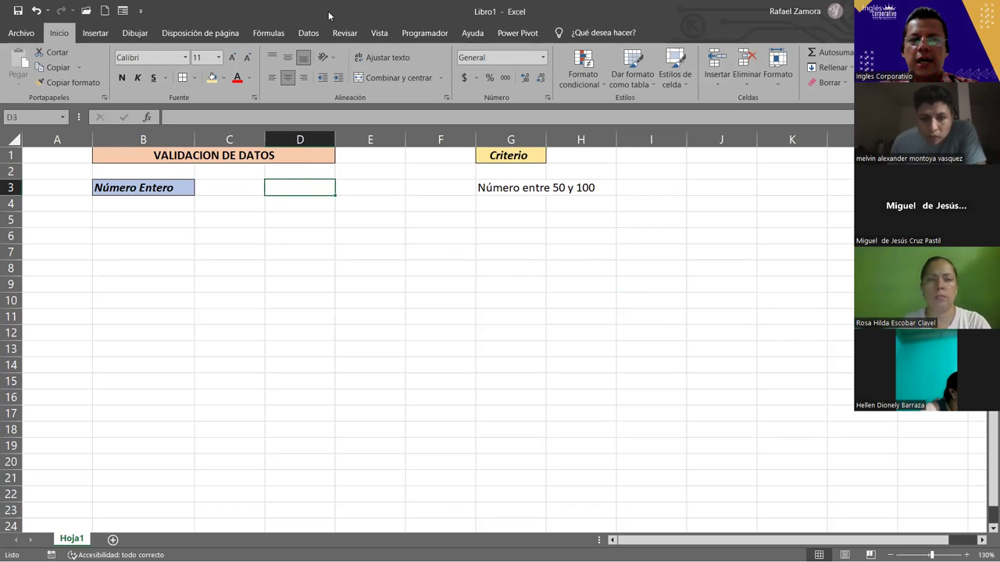
{"action": "left_click", "coordinate": [306, 34]}
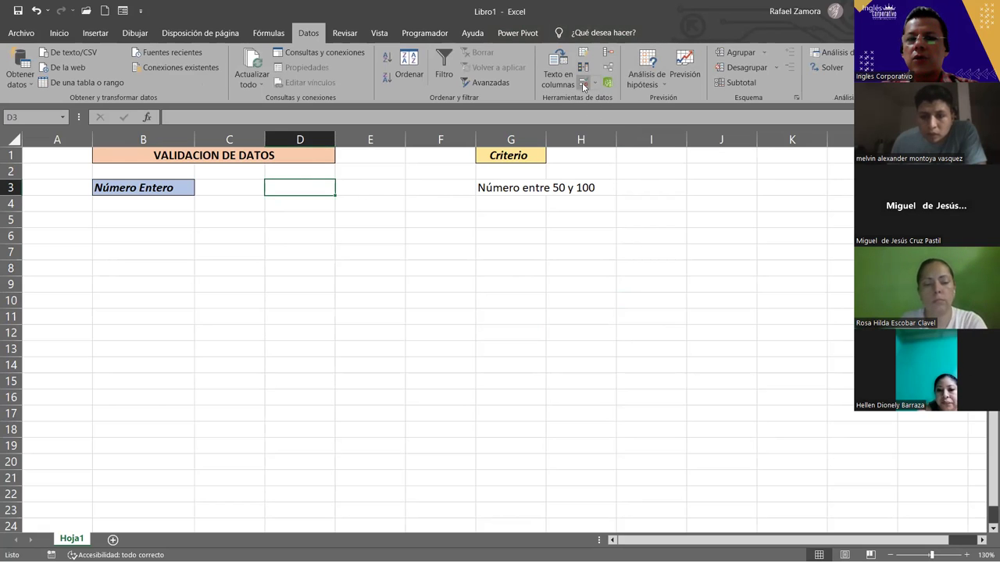
{"action": "left_click", "coordinate": [581, 81]}
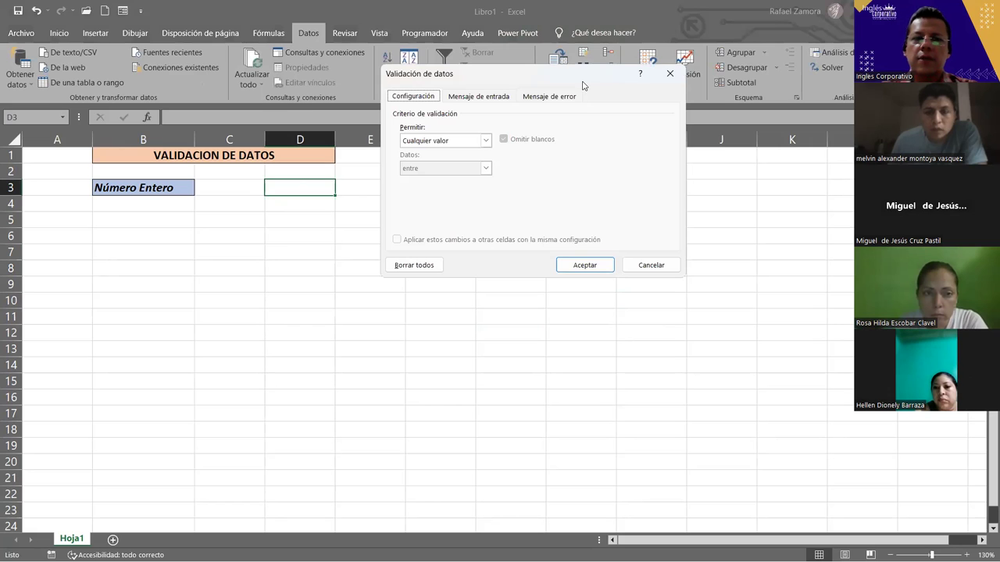
{"action": "left_click", "coordinate": [677, 77]}
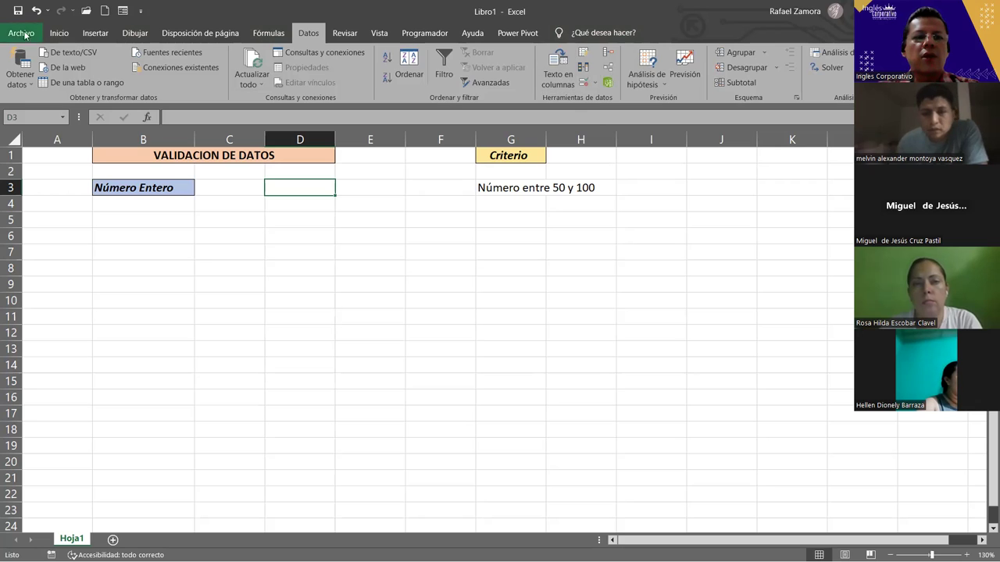
- Open the Validación de datos dialog for D3 and move it to the left
{"action": "left_click", "coordinate": [50, 33]}
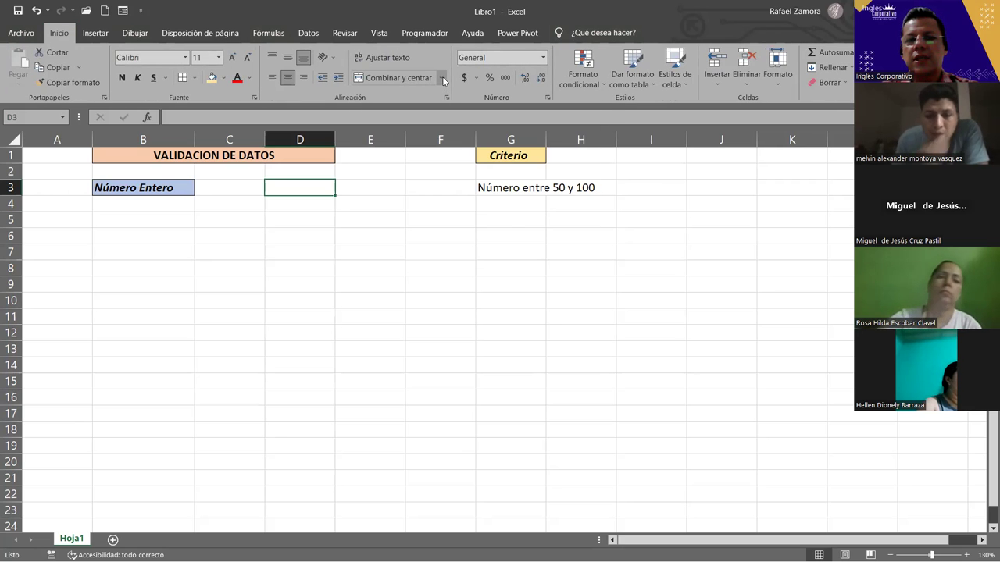
{"action": "left_click", "coordinate": [442, 78]}
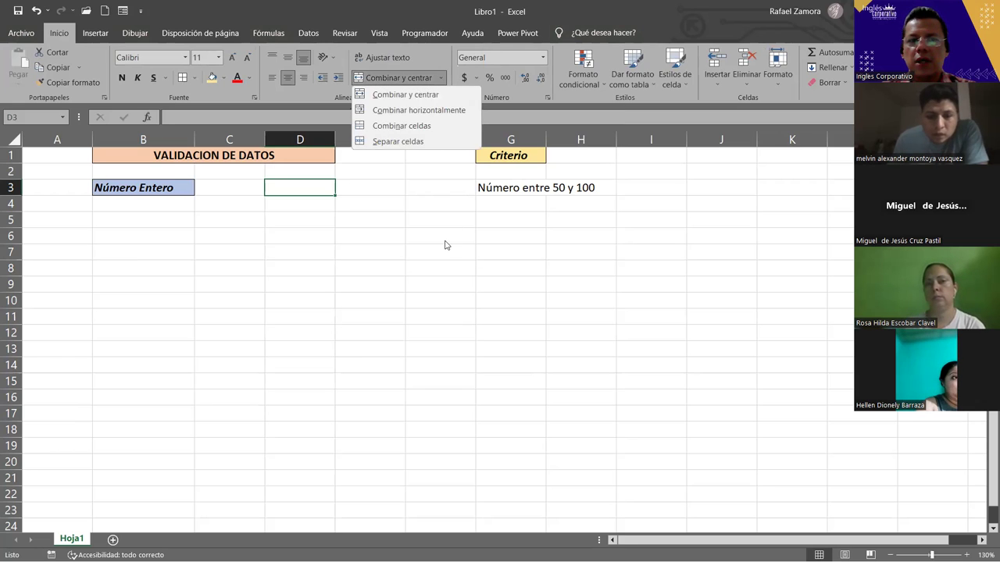
{"action": "left_click", "coordinate": [446, 246]}
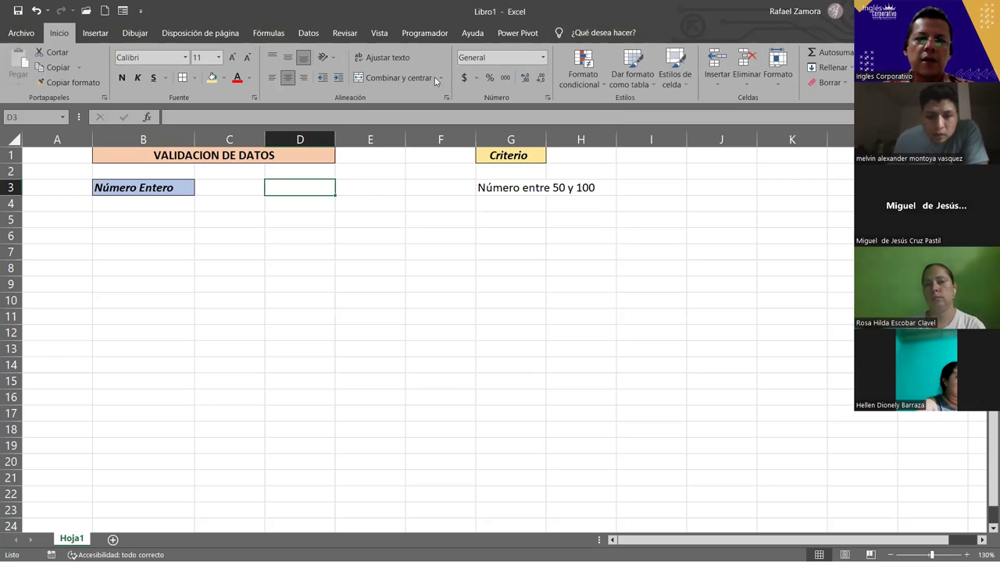
{"action": "left_click", "coordinate": [309, 33]}
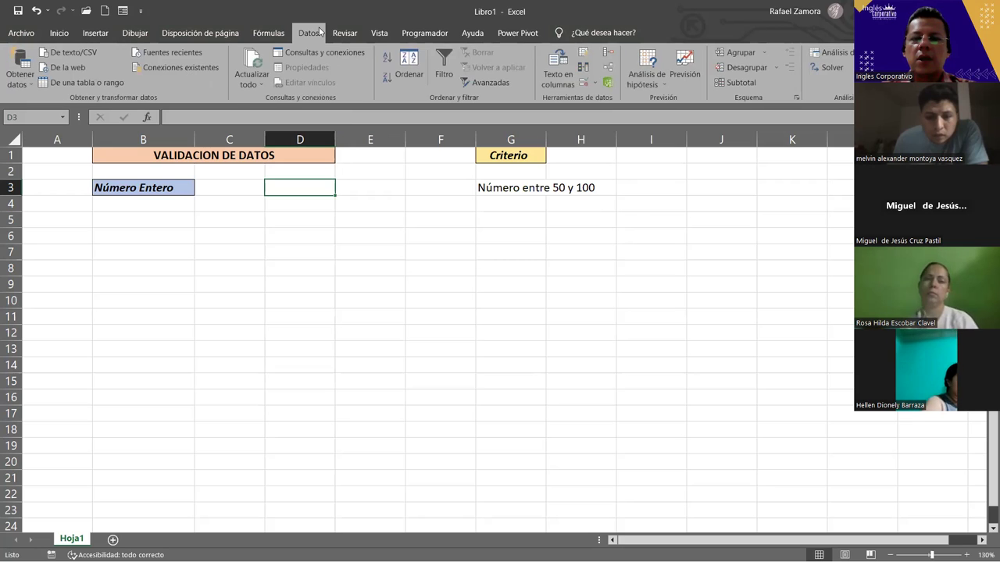
{"action": "left_click", "coordinate": [594, 83]}
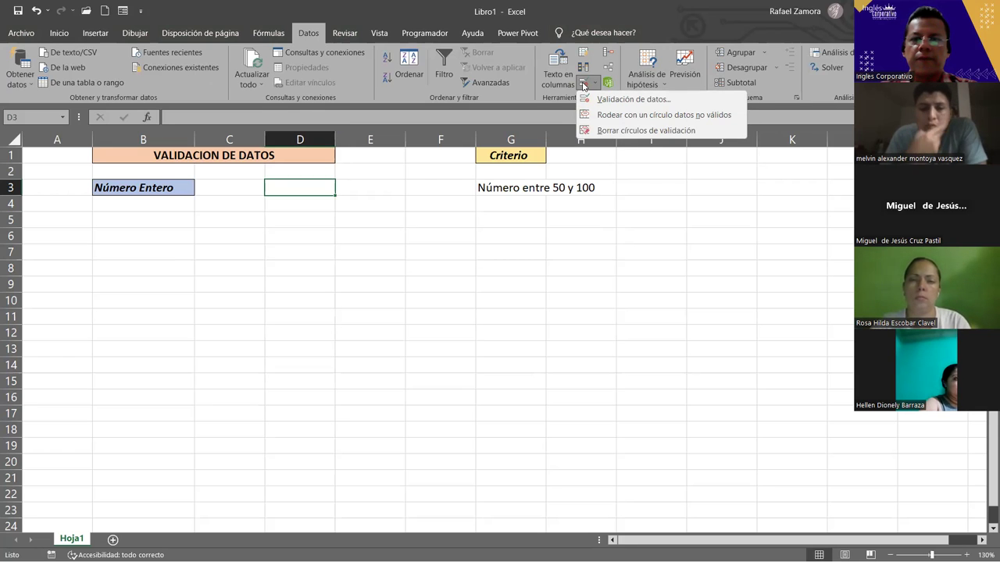
{"action": "left_click", "coordinate": [601, 100]}
{"action": "left_click_drag", "start_coordinate": [571, 74], "coordinate": [528, 73]}
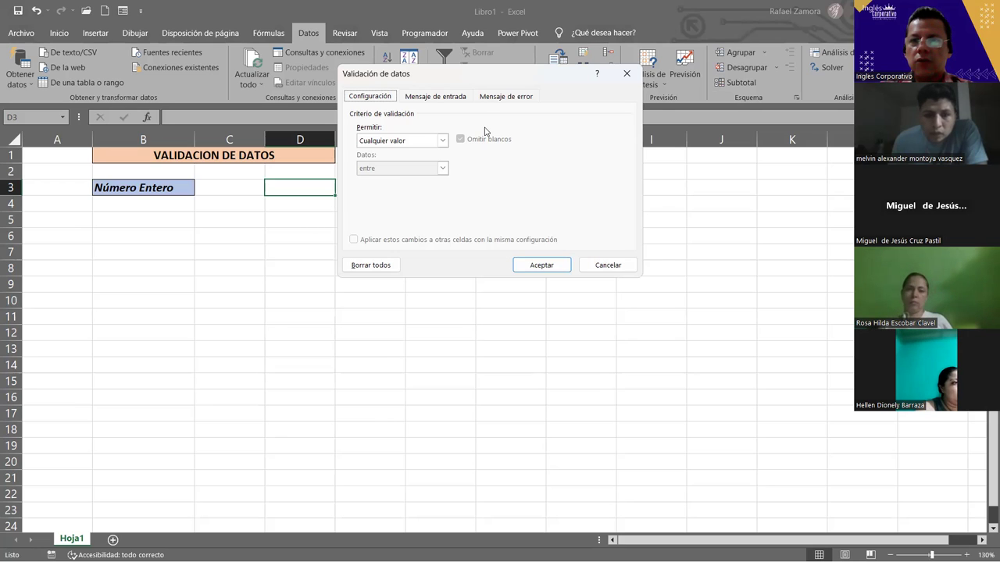
- Set Permitir to Número entero, keeping the Datos condition as entre
{"action": "left_click", "coordinate": [442, 141]}
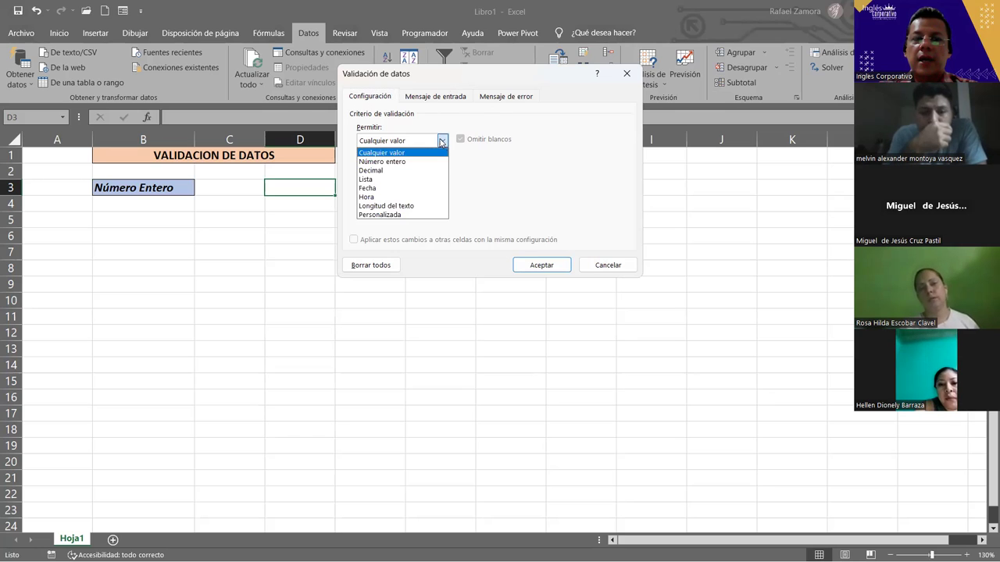
{"action": "left_click", "coordinate": [393, 162]}
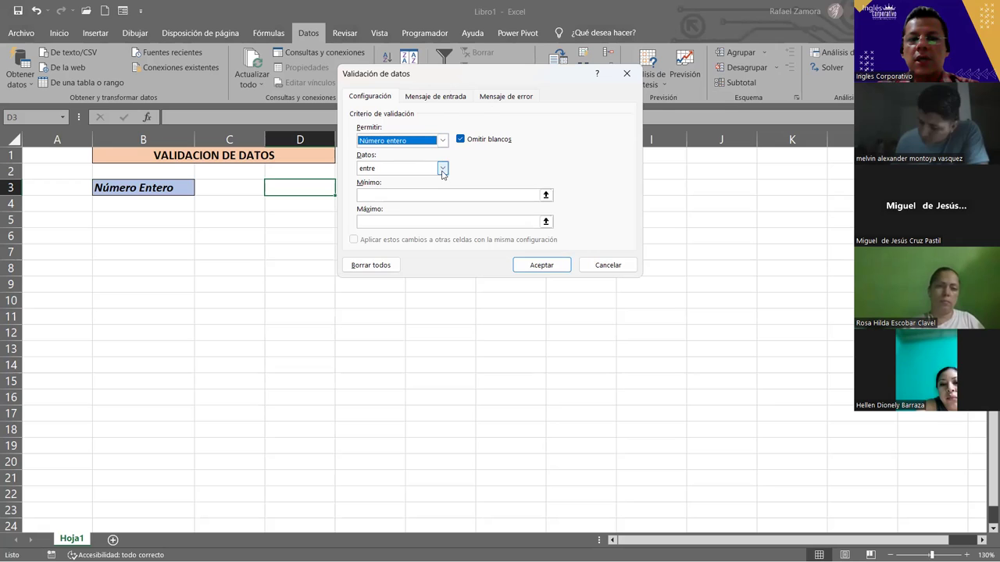
{"action": "left_click", "coordinate": [402, 169]}
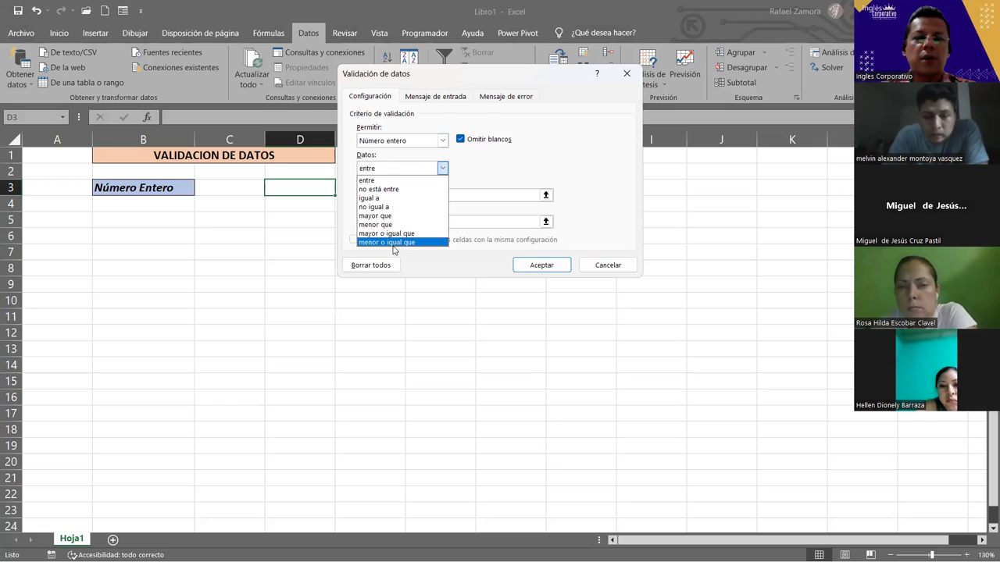
{"action": "left_click", "coordinate": [511, 77]}
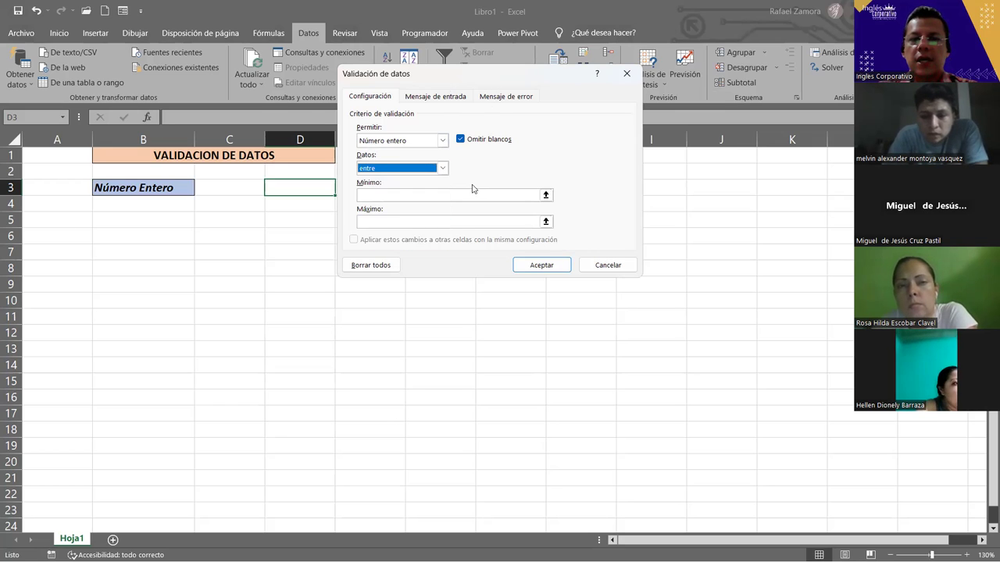
{"action": "left_click_drag", "start_coordinate": [523, 76], "coordinate": [663, 213]}
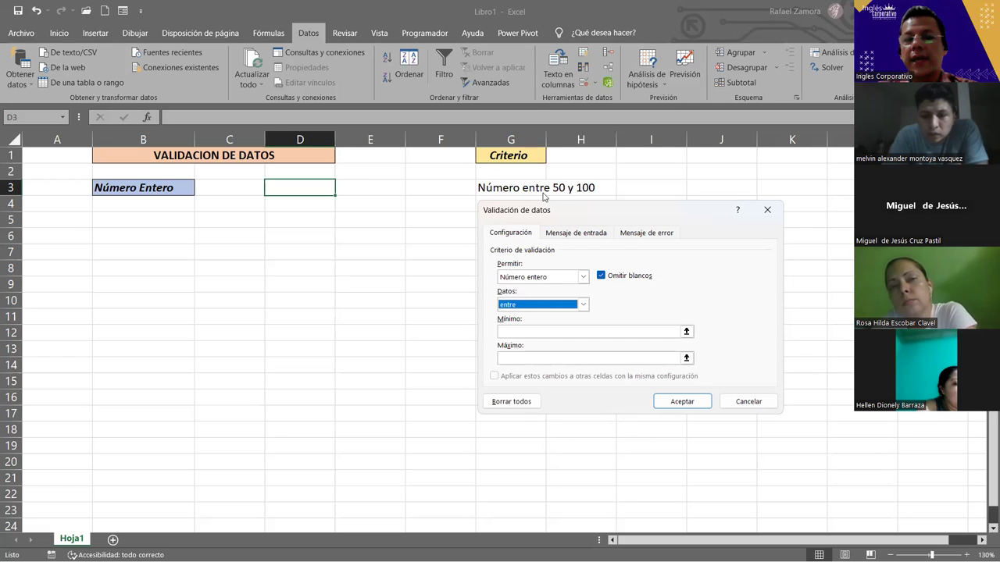
- Enter 50 as Mínimo and 100 as Máximo for the D3 validation rule
{"action": "left_click", "coordinate": [582, 304]}
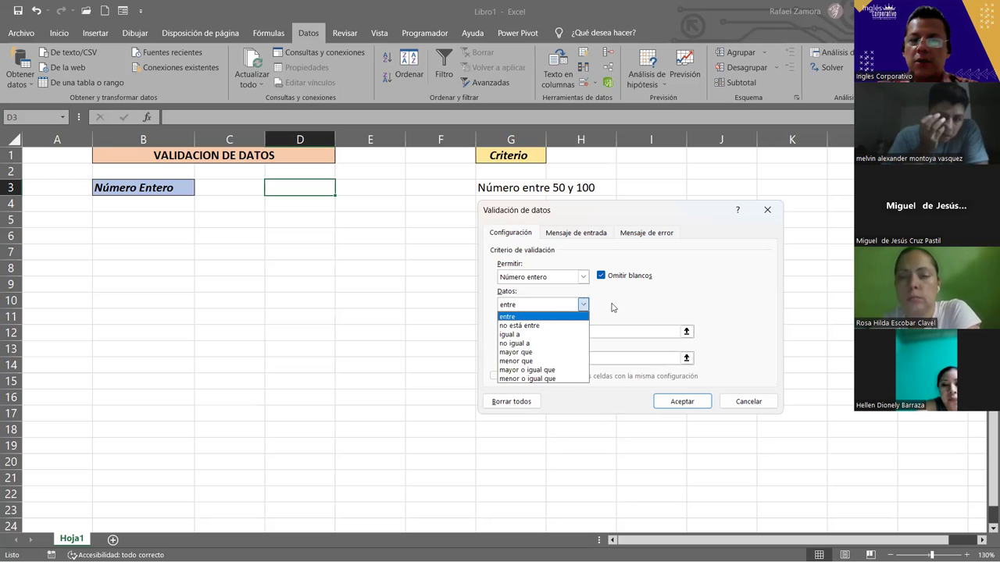
{"action": "left_click", "coordinate": [613, 307]}
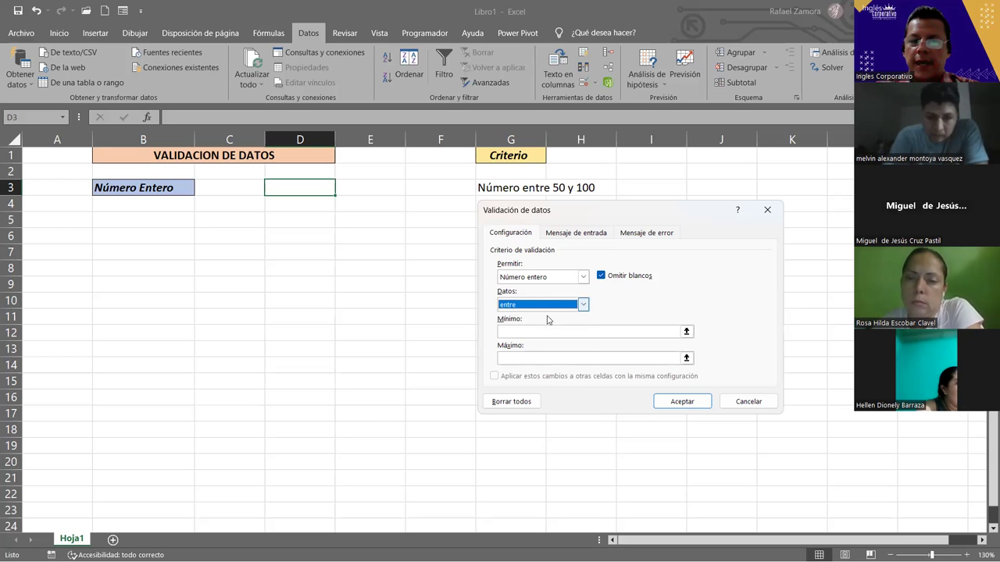
{"action": "left_click", "coordinate": [535, 329]}
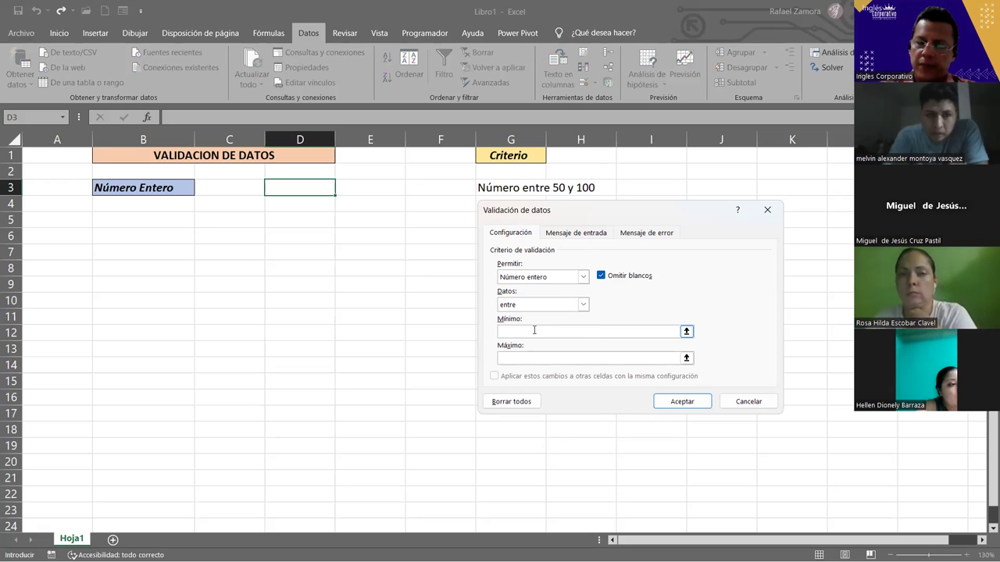
{"action": "type", "text": "50"}
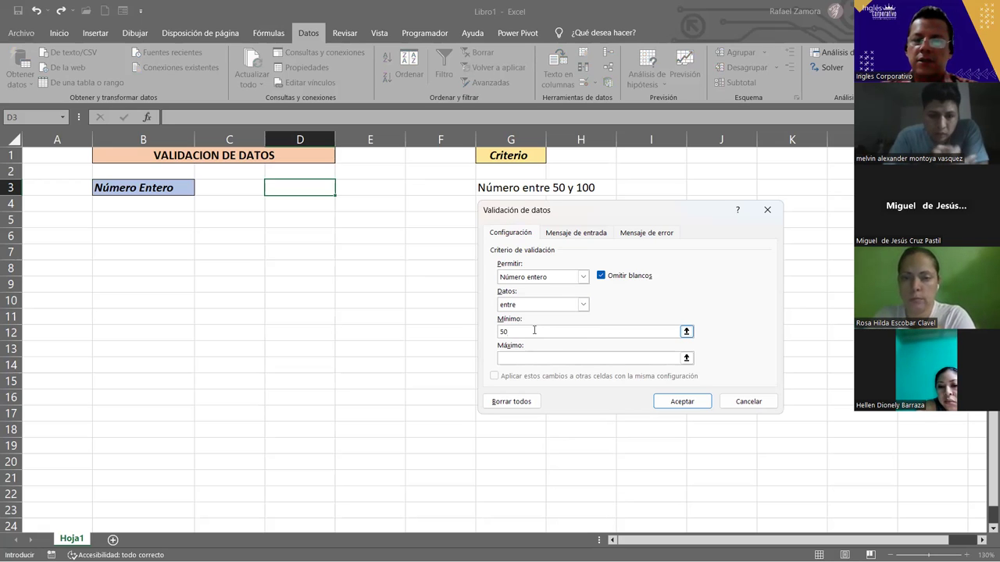
{"action": "left_click", "coordinate": [539, 358]}
{"action": "type", "text": "1"}
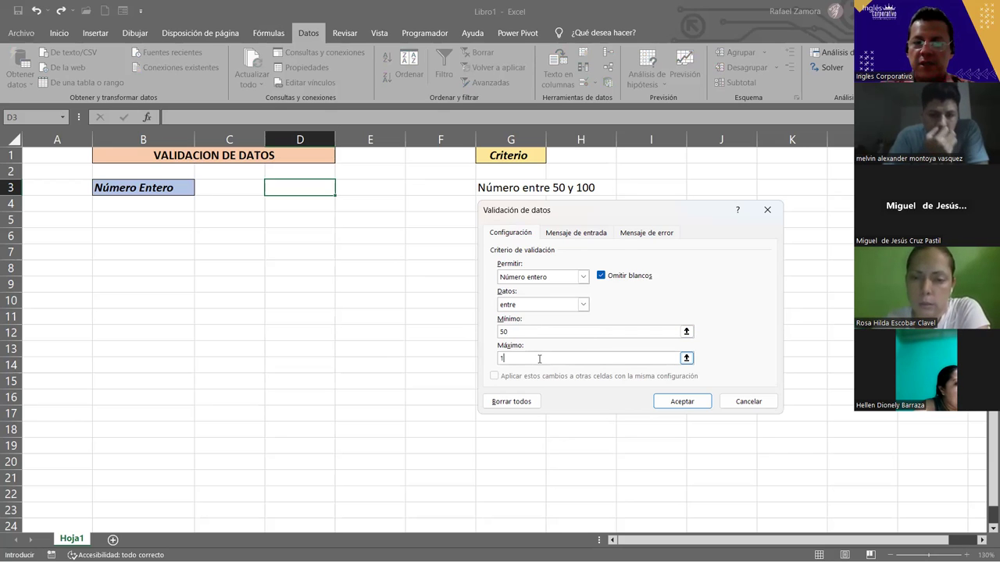
{"action": "type", "text": "00"}
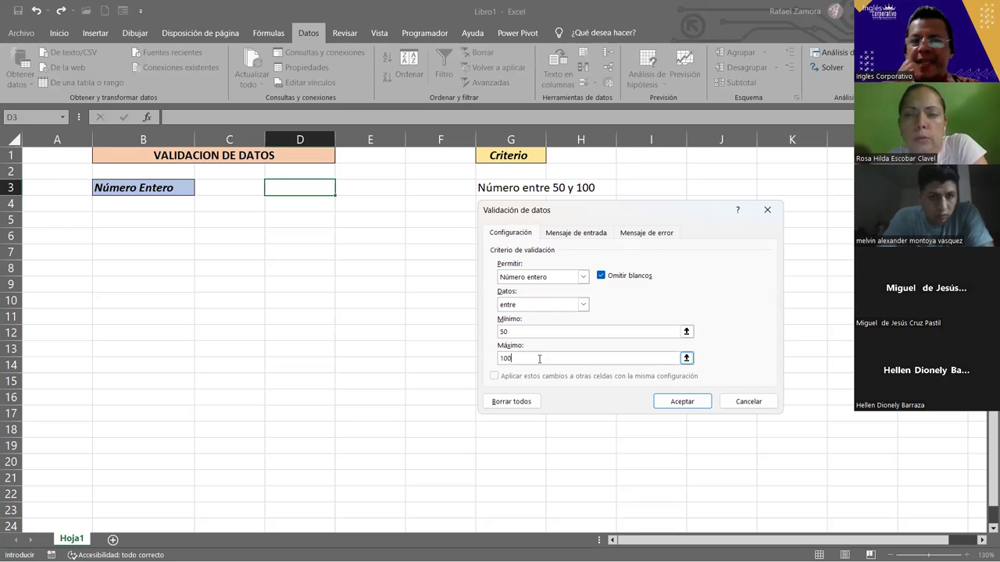
- Cancel the Validación de datos dialog and bring up Libro2's CUADRO DE NOTAS table on Hoja3
{"action": "left_click", "coordinate": [758, 401]}
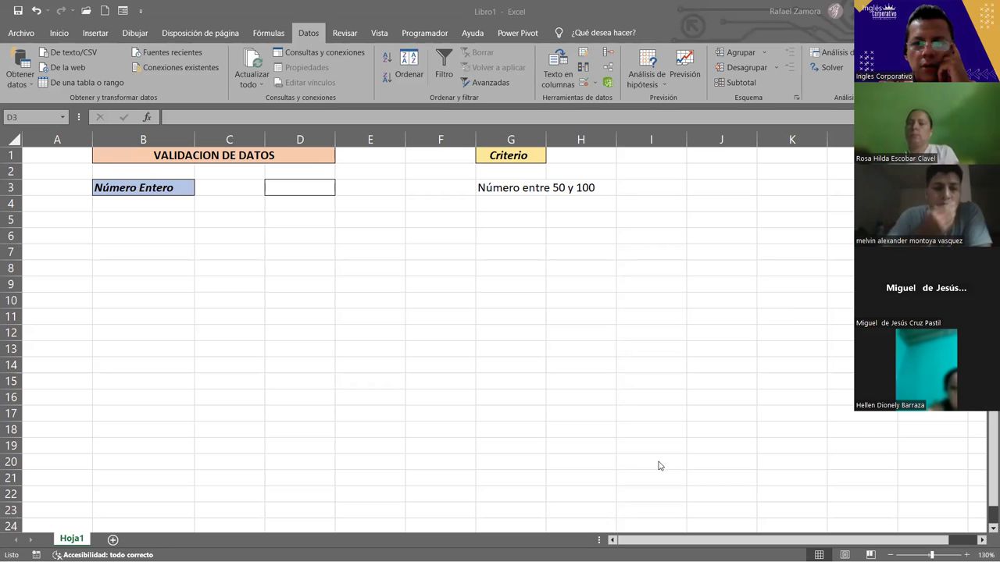
{"action": "key", "text": "alt+Tab"}
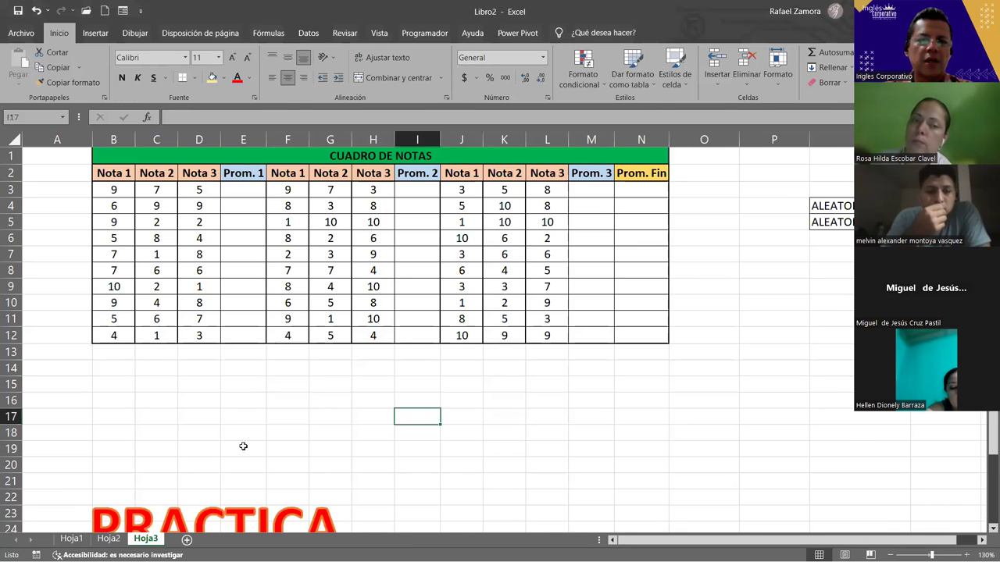
{"action": "left_click", "coordinate": [578, 363]}
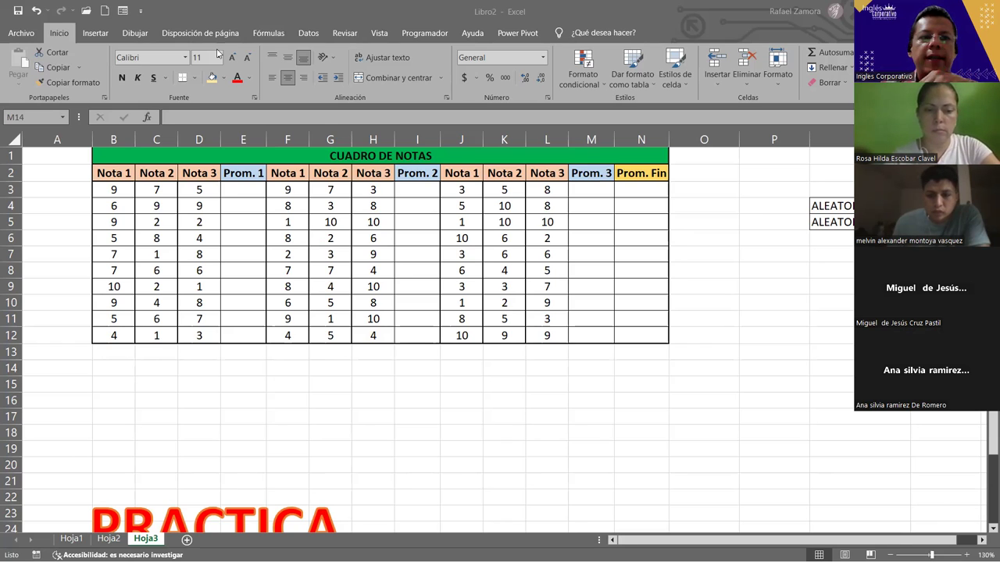
{"action": "key", "text": "alt+Tab"}
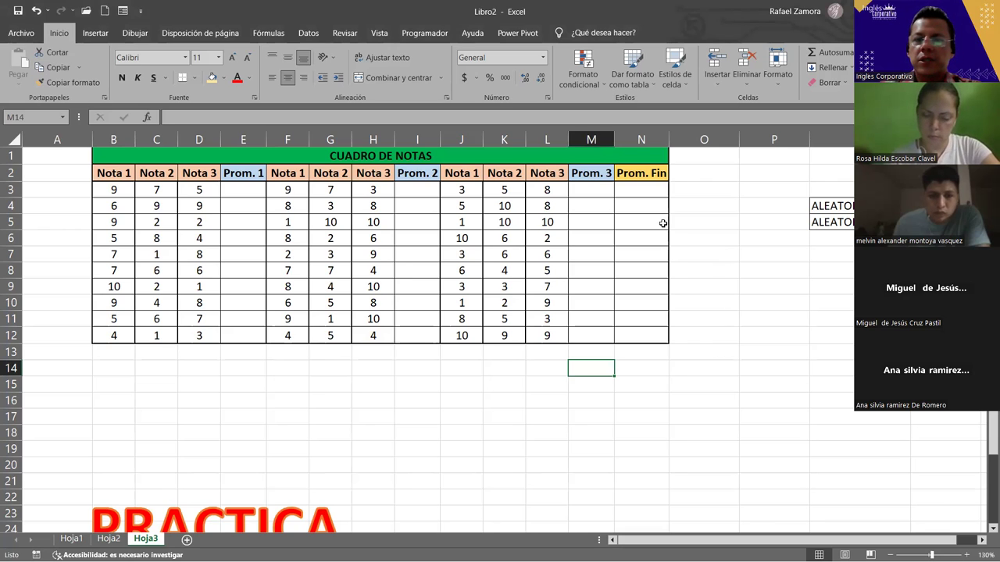
{"action": "left_click", "coordinate": [769, 238]}
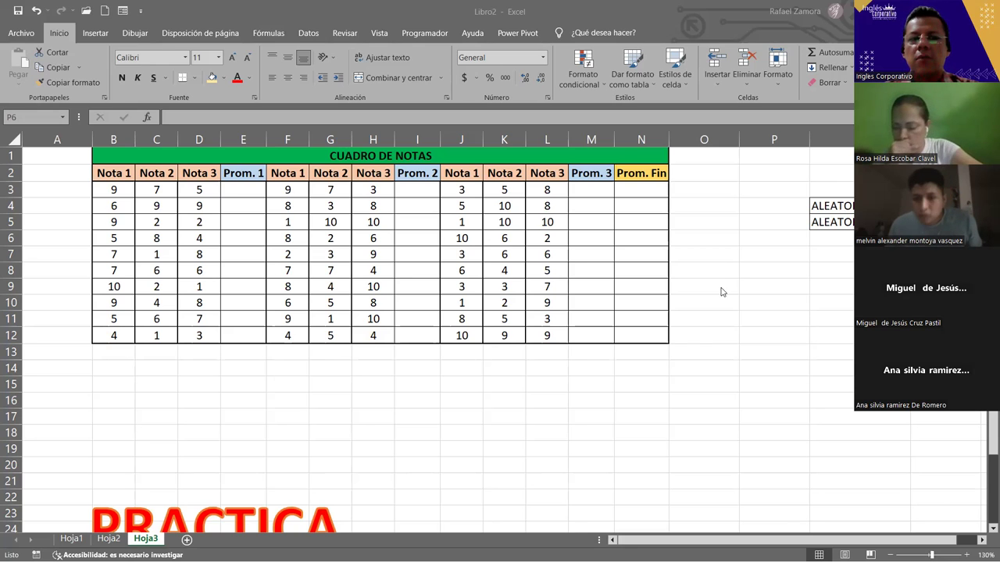
- Inspect B3's =ALEATORIO.ENTRE(1,10) formula and its bounds 1 and 10 without changing it
{"action": "left_click", "coordinate": [115, 192]}
{"action": "double_click", "coordinate": [118, 190]}
{"action": "double_click", "coordinate": [118, 190]}
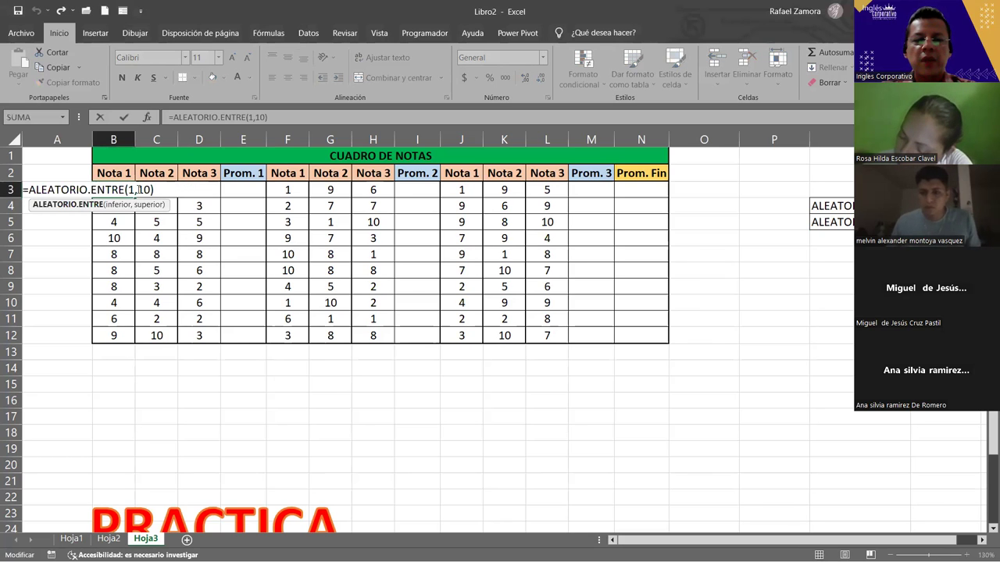
{"action": "double_click", "coordinate": [130, 189]}
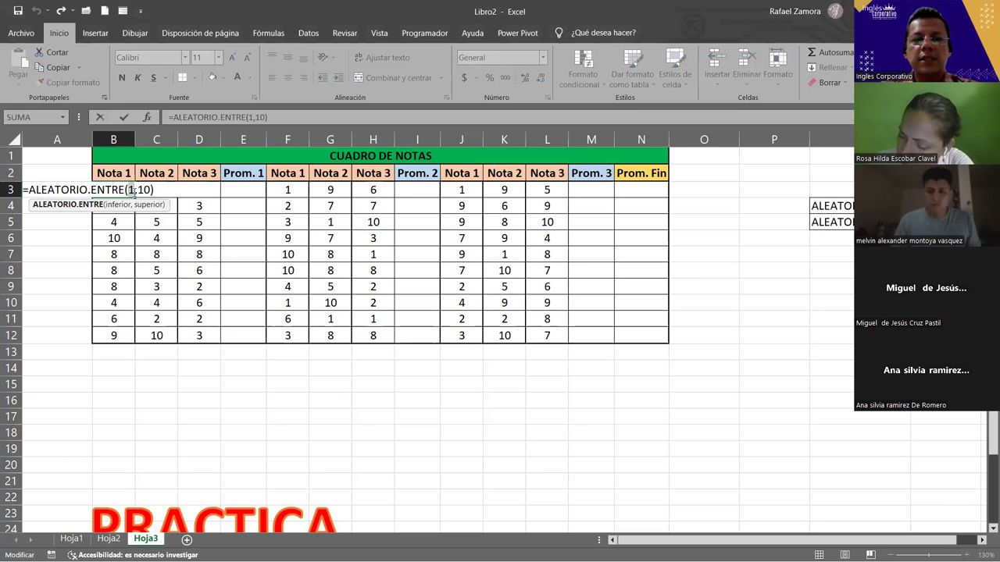
{"action": "double_click", "coordinate": [146, 190]}
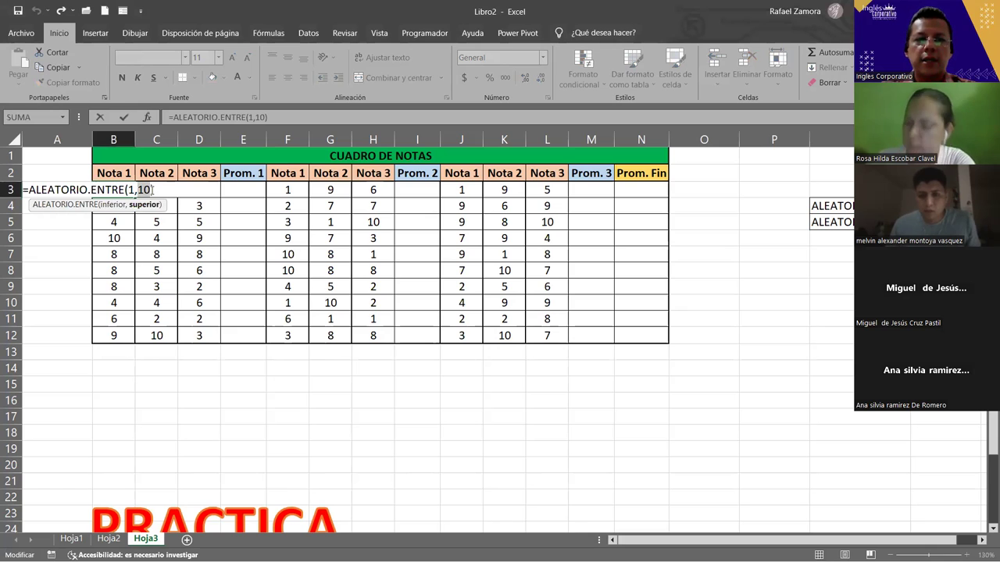
{"action": "key", "text": "Escape"}
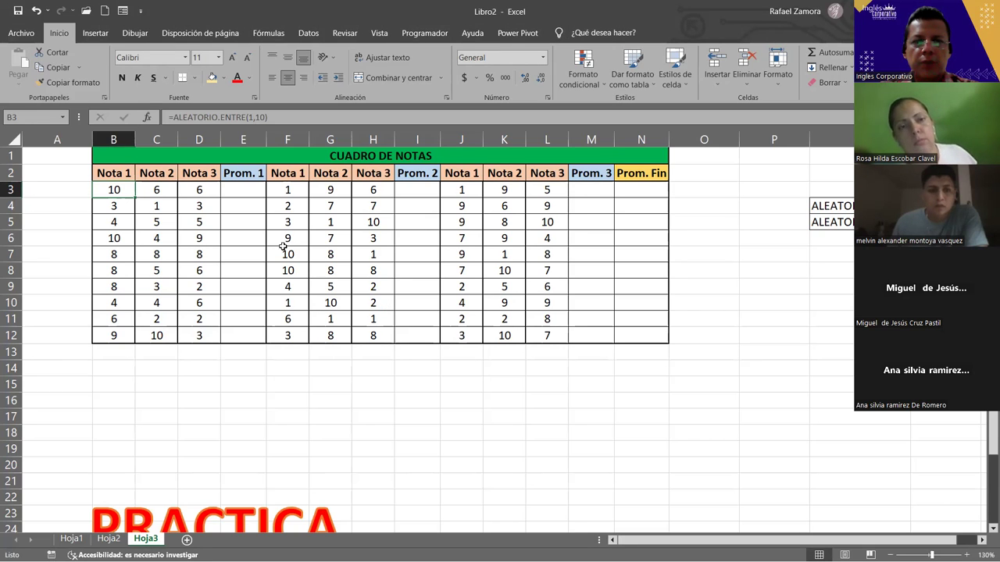
- Type the label 'Nota 1' into cell B14 below the table
{"action": "left_click", "coordinate": [258, 191]}
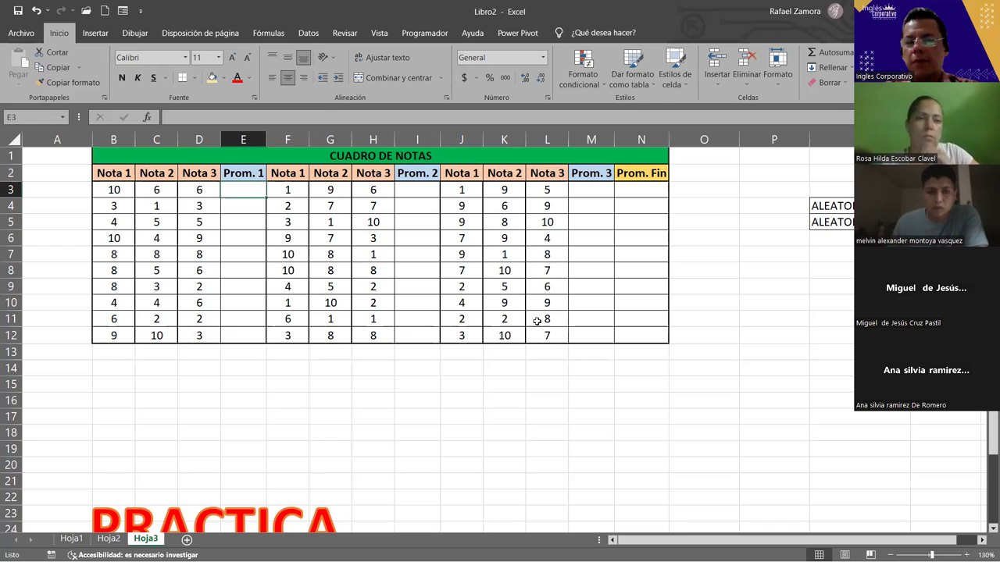
{"action": "left_click", "coordinate": [120, 373]}
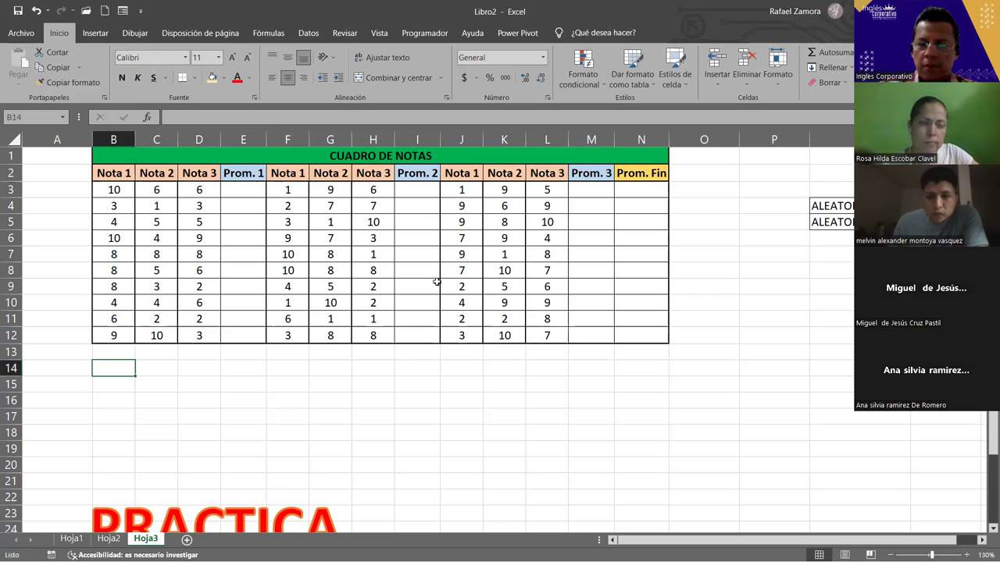
{"action": "type", "text": "Nota 1"}
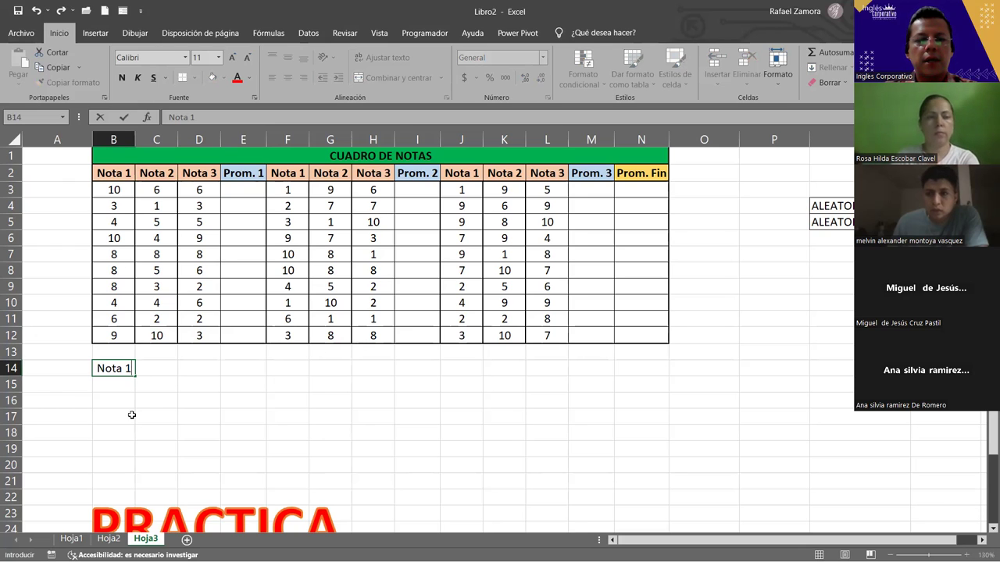
- Extend the labels to Nota 1–3 in B14:B16 and give them all borders and a blue fill
{"action": "left_click_drag", "start_coordinate": [136, 376], "coordinate": [132, 415]}
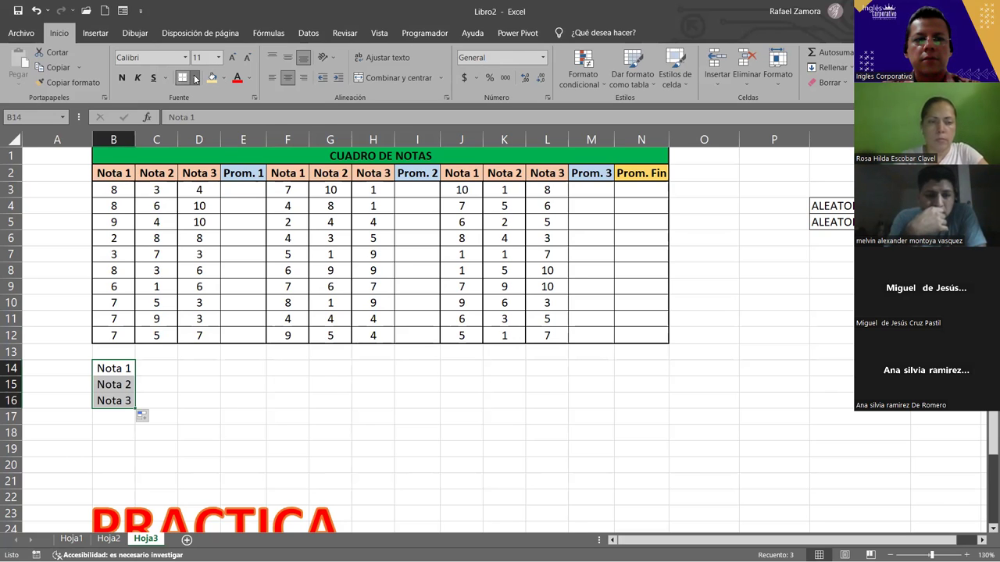
{"action": "left_click", "coordinate": [196, 79]}
{"action": "left_click", "coordinate": [208, 192]}
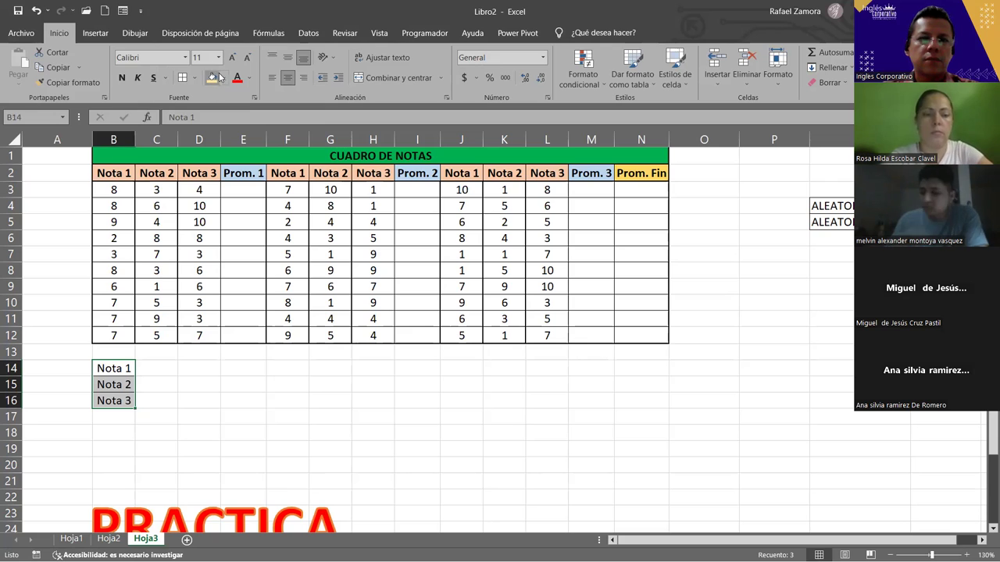
{"action": "left_click", "coordinate": [224, 79]}
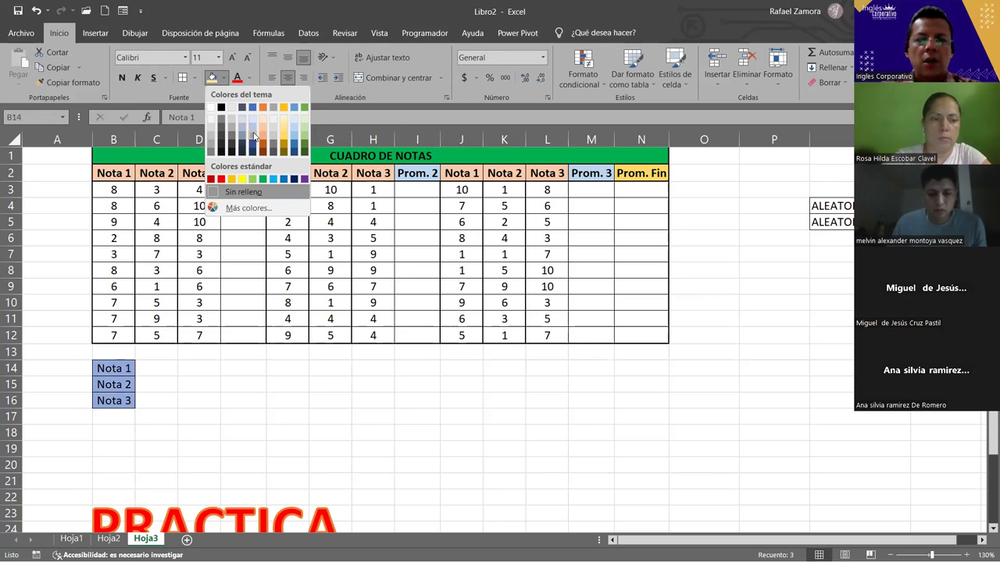
{"action": "left_click", "coordinate": [254, 136]}
- Enter the weights 5, 6 and 8 into H14:H16
{"action": "left_click_drag", "start_coordinate": [160, 368], "coordinate": [152, 400]}
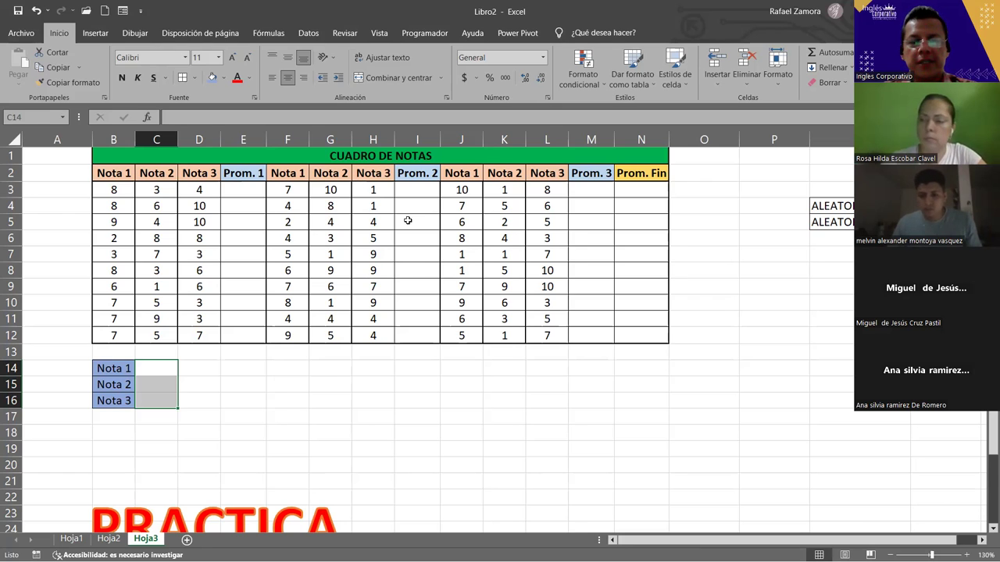
{"action": "left_click", "coordinate": [380, 371]}
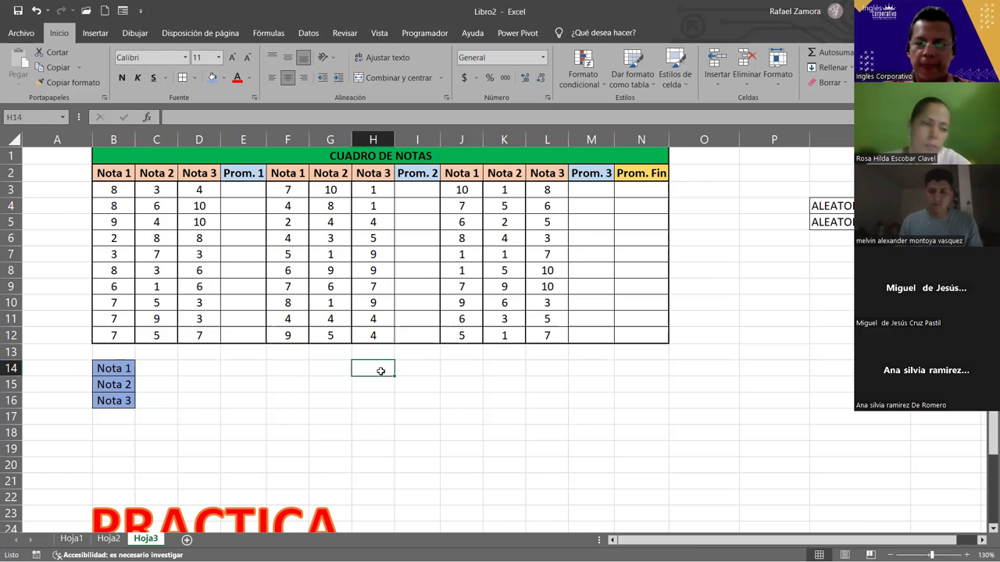
{"action": "type", "text": "5"}
{"action": "key", "text": "Return"}
{"action": "type", "text": "6"}
{"action": "key", "text": "Return"}
{"action": "type", "text": "8"}
{"action": "key", "text": "Return"}
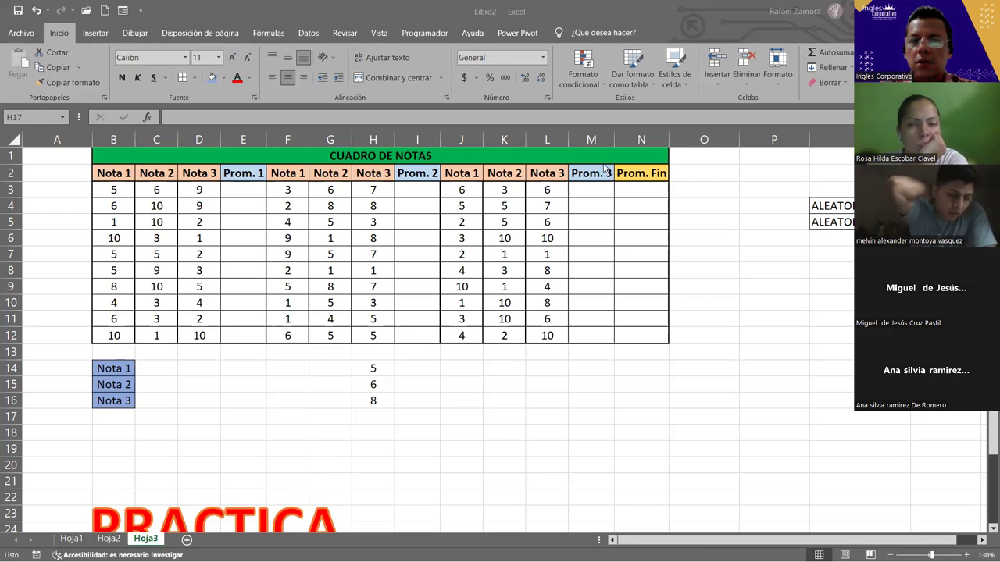
{"action": "key", "text": "alt+Tab"}
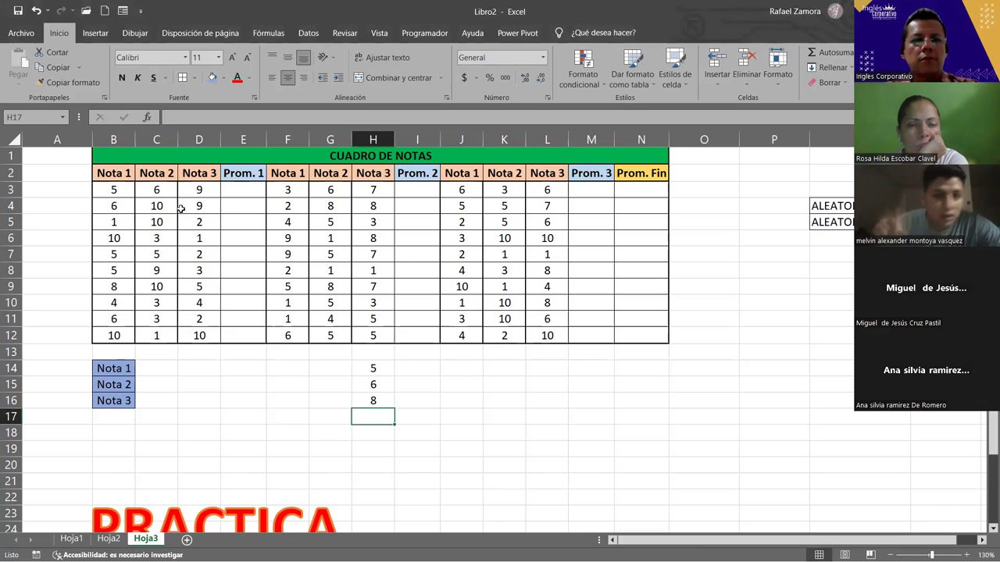
{"action": "left_click_drag", "start_coordinate": [125, 190], "coordinate": [603, 332]}
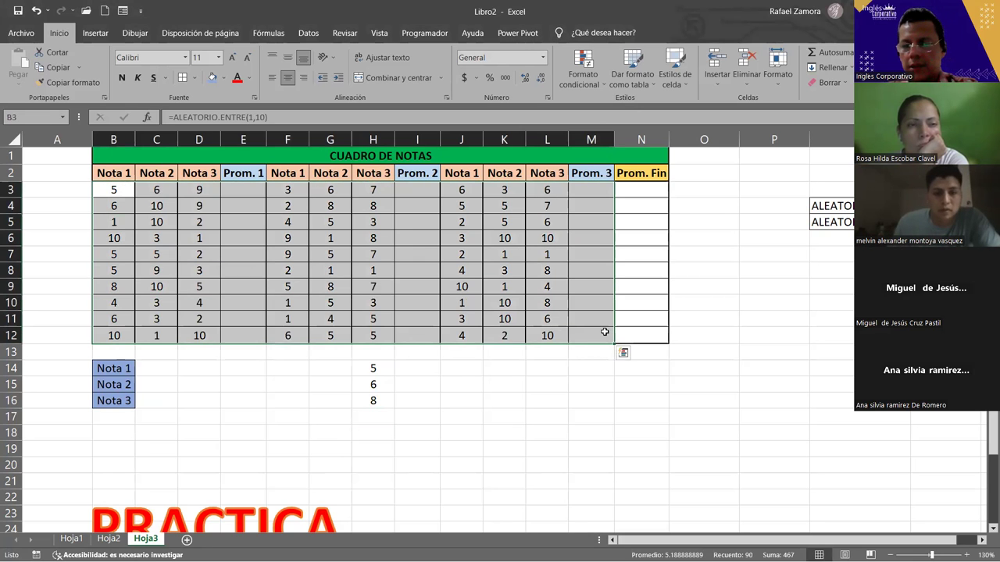
- Delete the grades in B3:M12 and enter =ALEATORIO.ENTRE(1,10) in B3
{"action": "key", "text": "Delete"}
{"action": "left_click", "coordinate": [116, 188]}
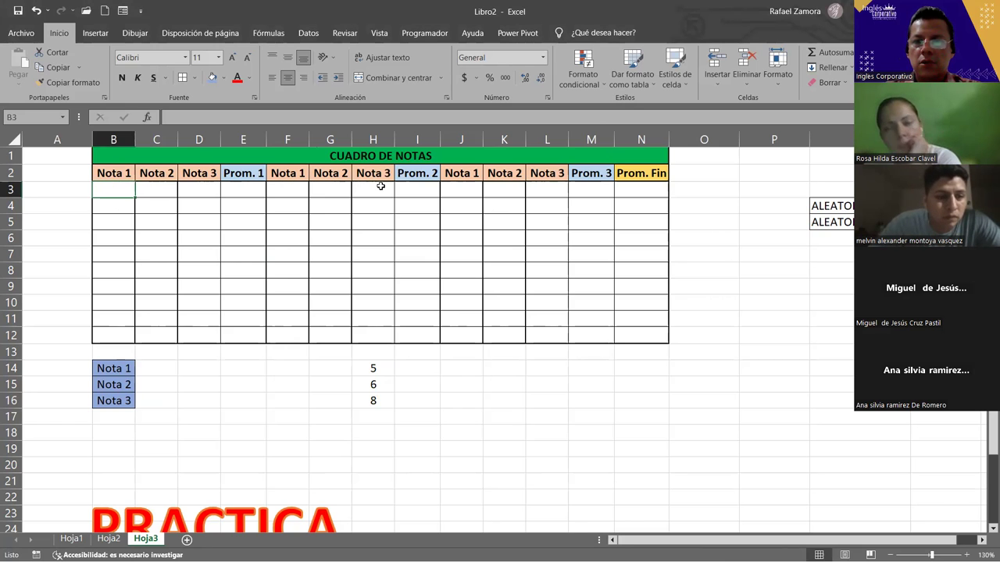
{"action": "type", "text": "=a"}
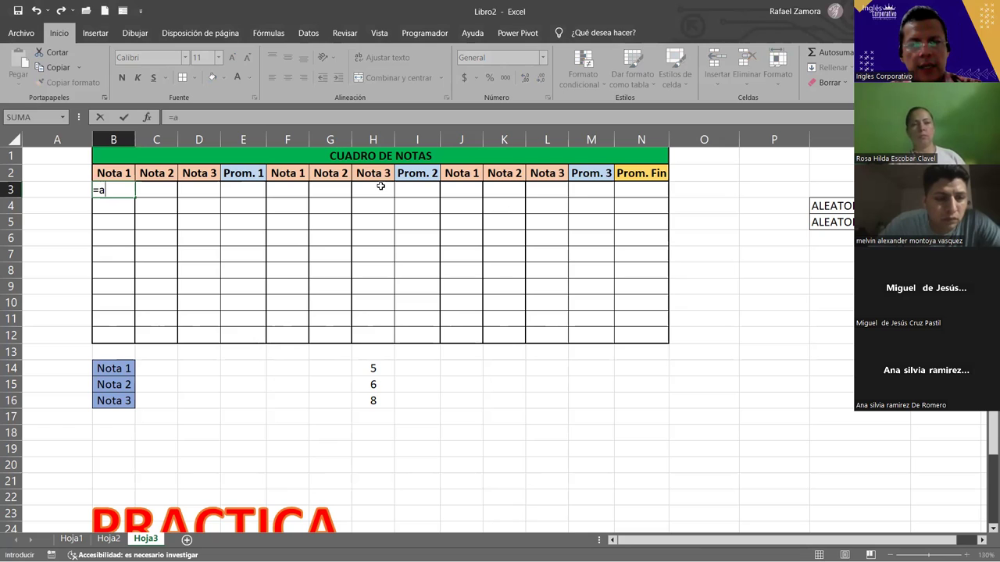
{"action": "type", "text": "le"}
{"action": "key", "text": "Down"}
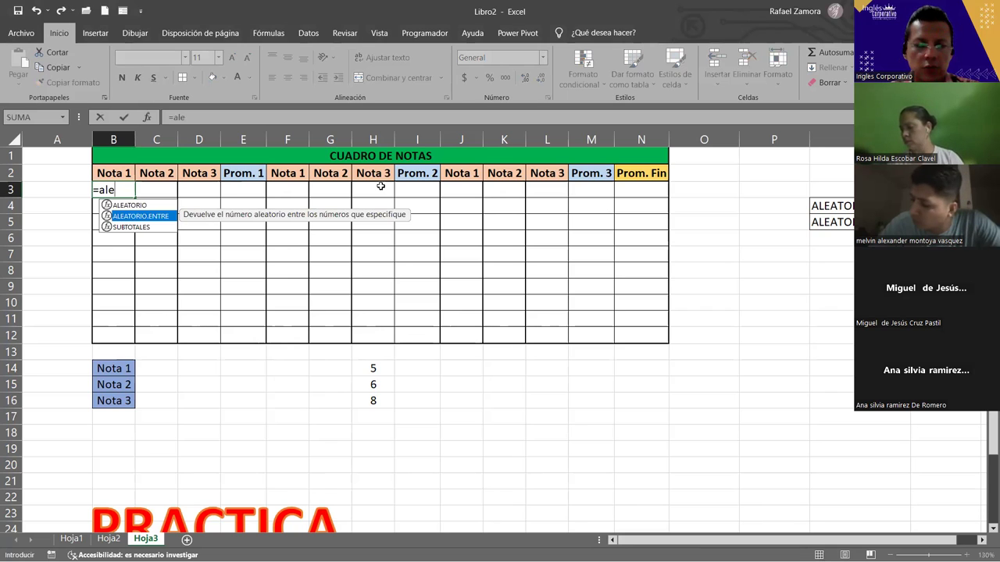
{"action": "key", "text": "Tab"}
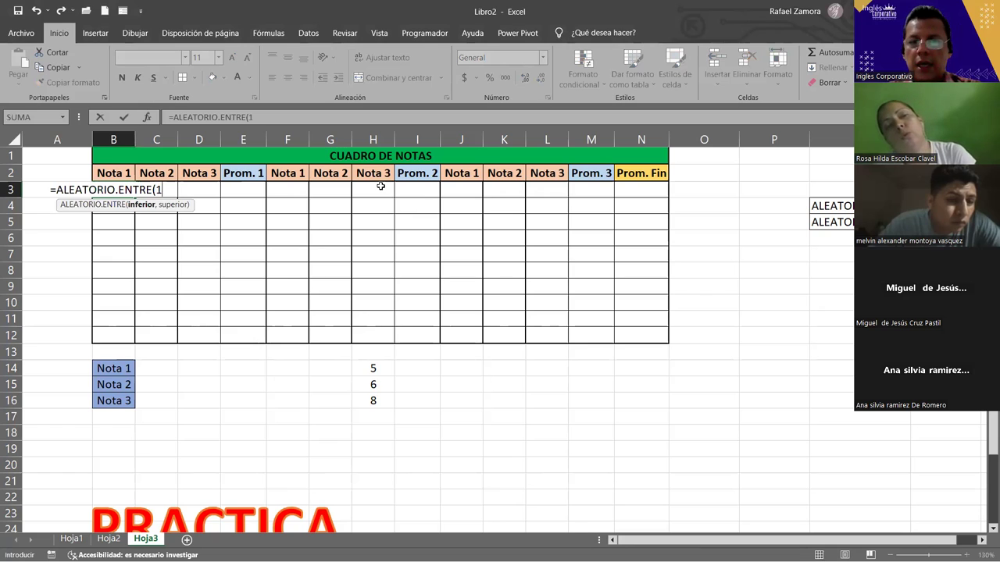
{"action": "type", "text": ",1"}
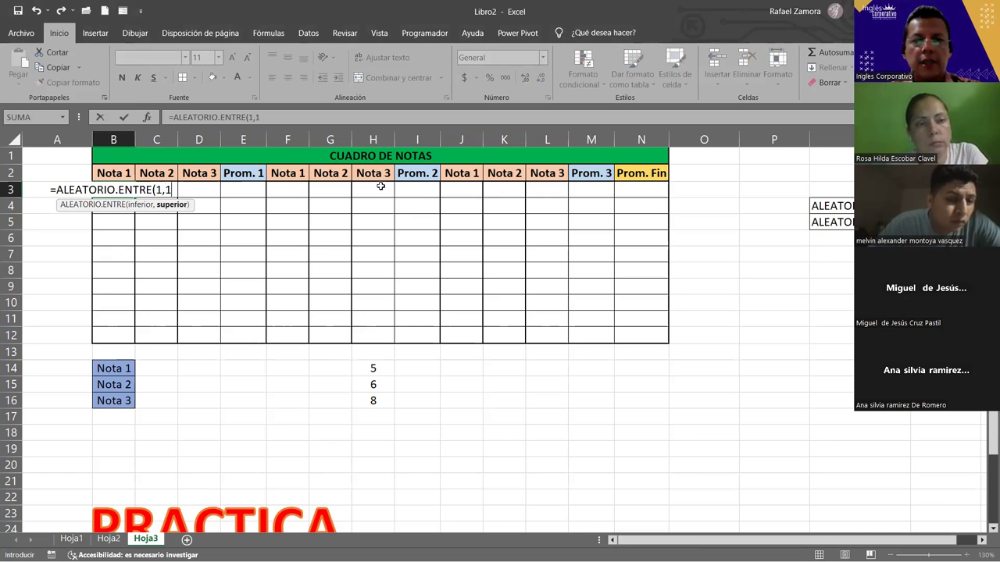
{"action": "type", "text": "0"}
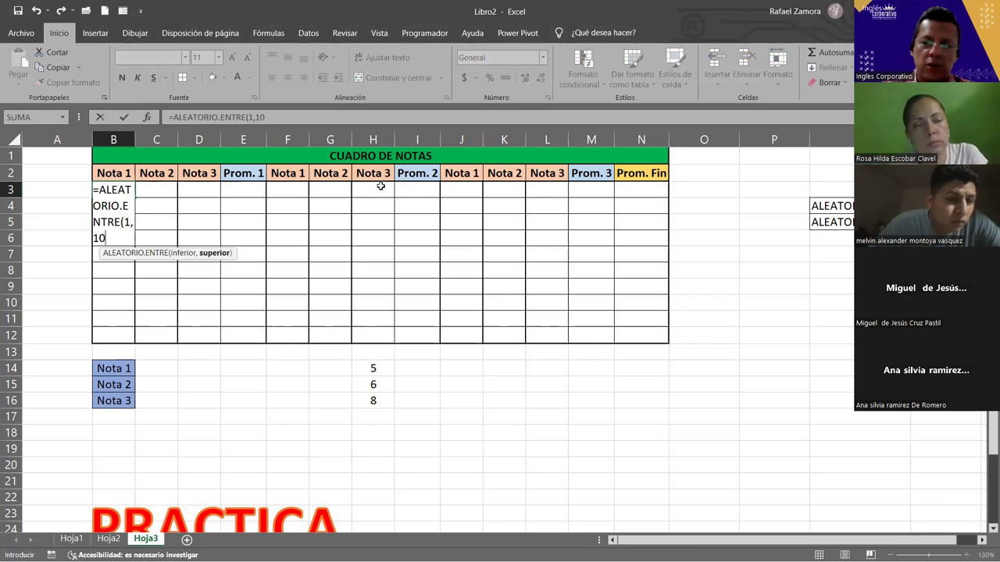
{"action": "key", "text": "Return"}
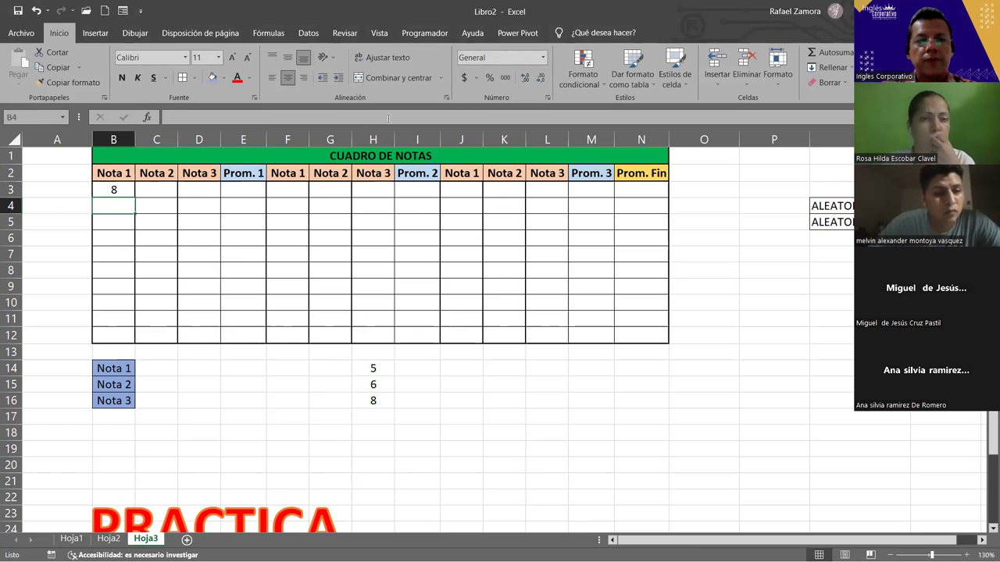
- Fill B3's random-grade formula across B3:D12
{"action": "left_click", "coordinate": [118, 192]}
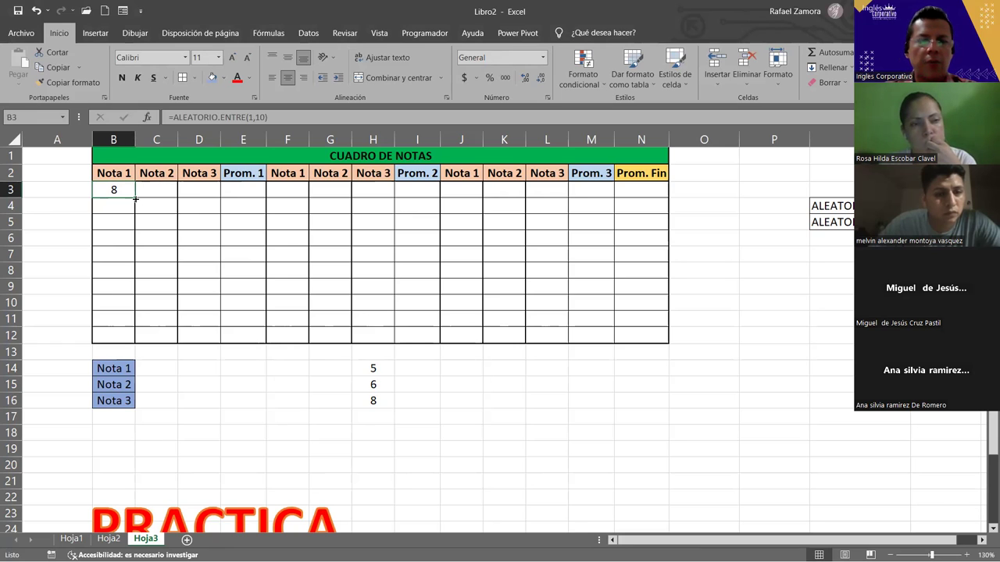
{"action": "left_click_drag", "start_coordinate": [135, 199], "coordinate": [135, 199]}
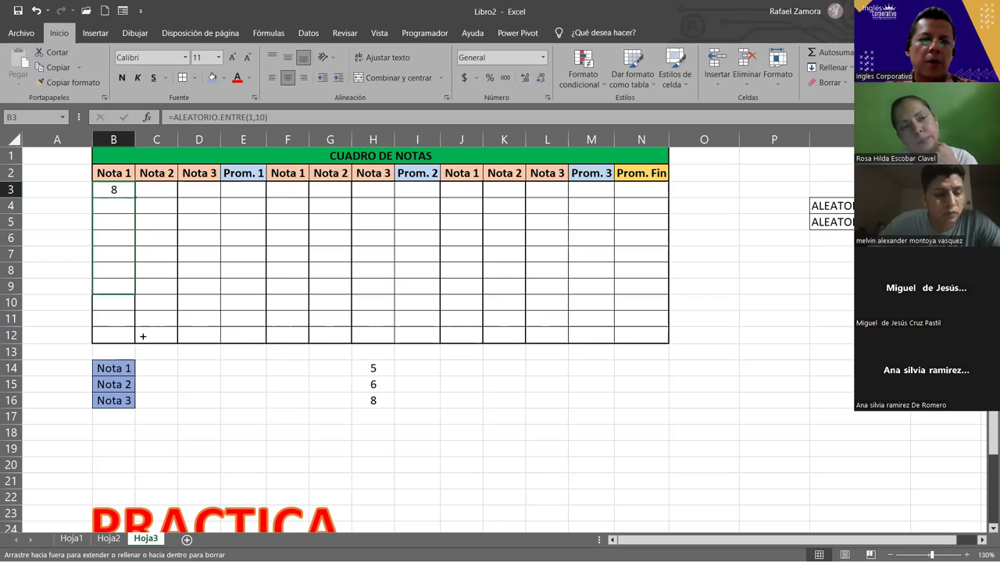
{"action": "mouse_move", "coordinate": [135, 200]}
{"action": "left_mouse_down"}
{"action": "mouse_move", "coordinate": [142, 342]}
{"action": "mouse_move", "coordinate": [218, 350]}
{"action": "left_mouse_up"}
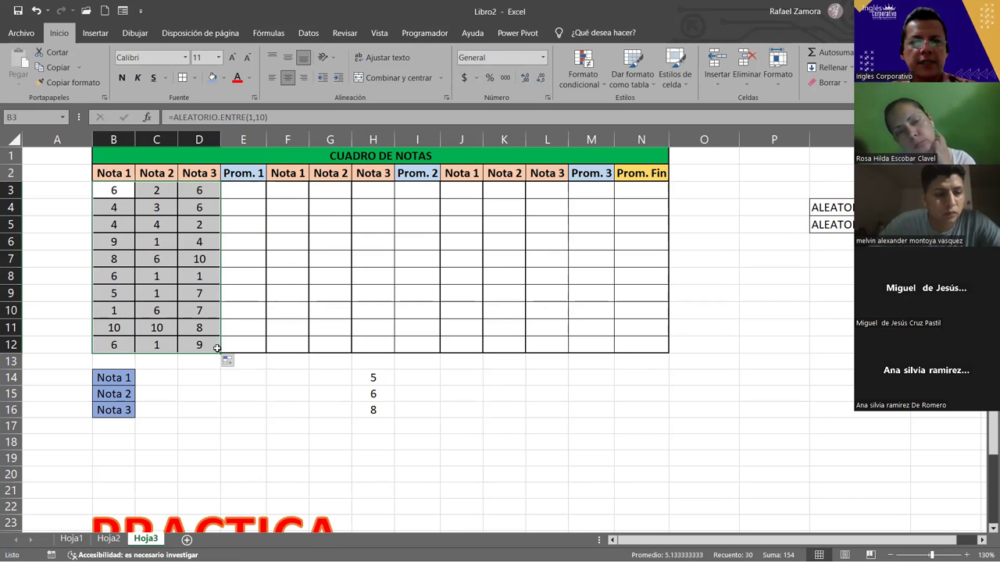
{"action": "key", "text": "ctrl+z"}
{"action": "key", "text": "ctrl+z"}
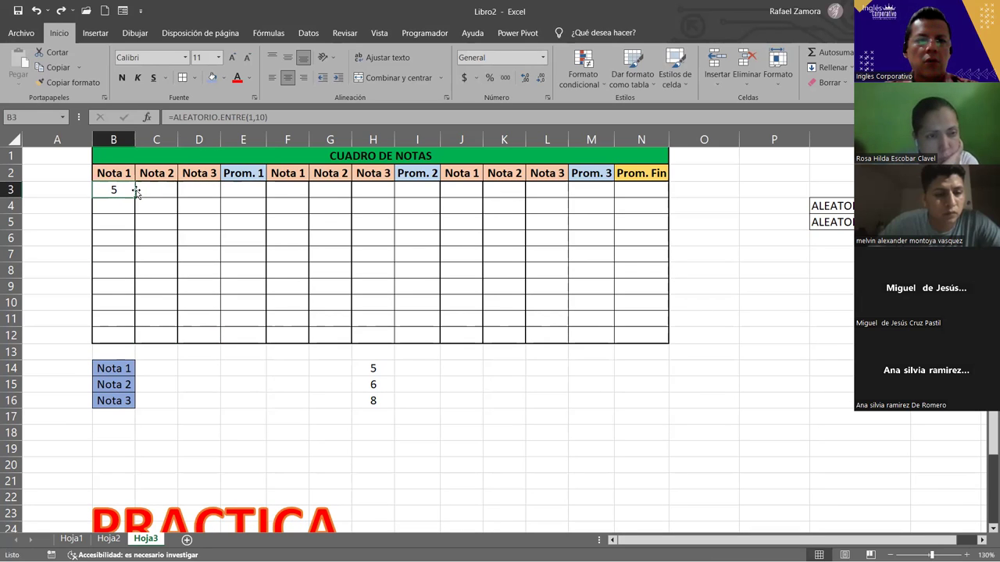
{"action": "mouse_move", "coordinate": [135, 192]}
{"action": "left_mouse_down"}
{"action": "mouse_move", "coordinate": [213, 200]}
{"action": "mouse_move", "coordinate": [217, 341]}
{"action": "left_mouse_up"}
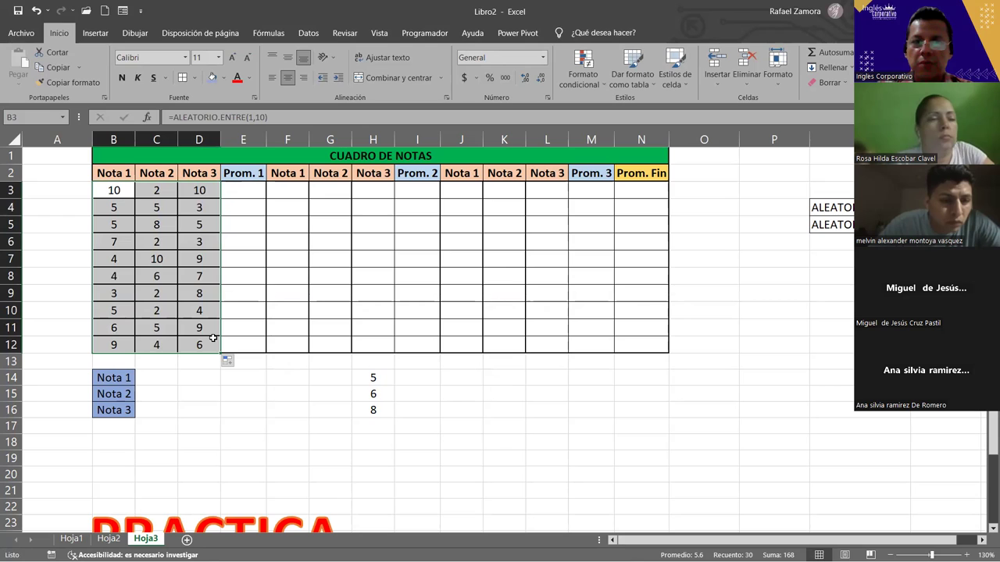
- Copy the B3:D12 grades into the second and third Nota groups at F3 and J3
{"action": "key", "text": "ctrl+c"}
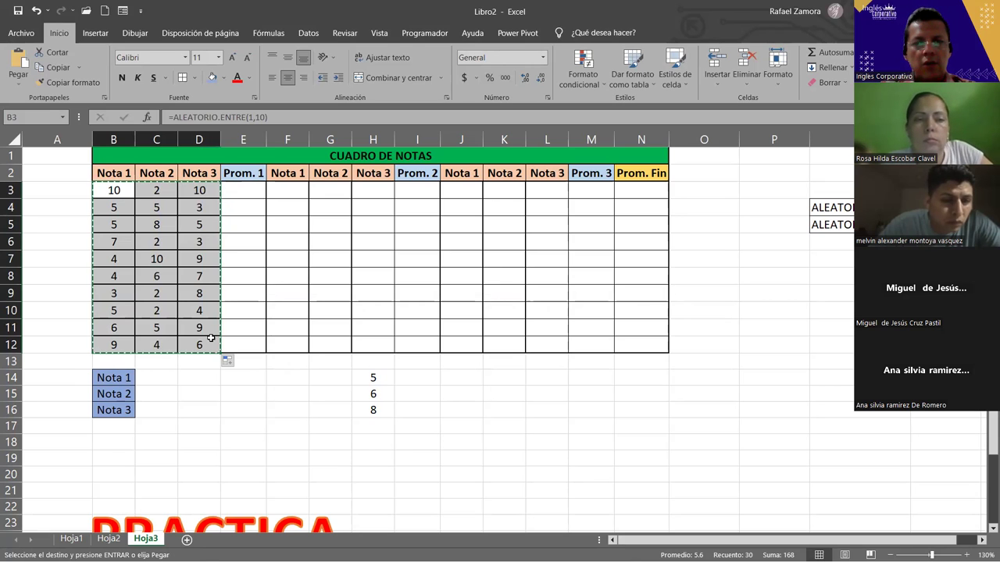
{"action": "left_click", "coordinate": [295, 192]}
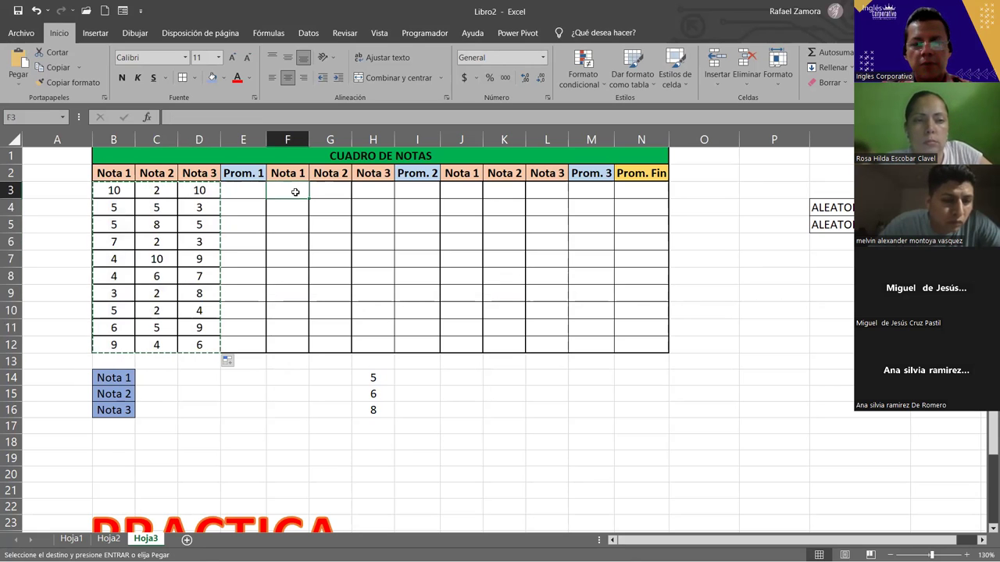
{"action": "key", "text": "ctrl+v"}
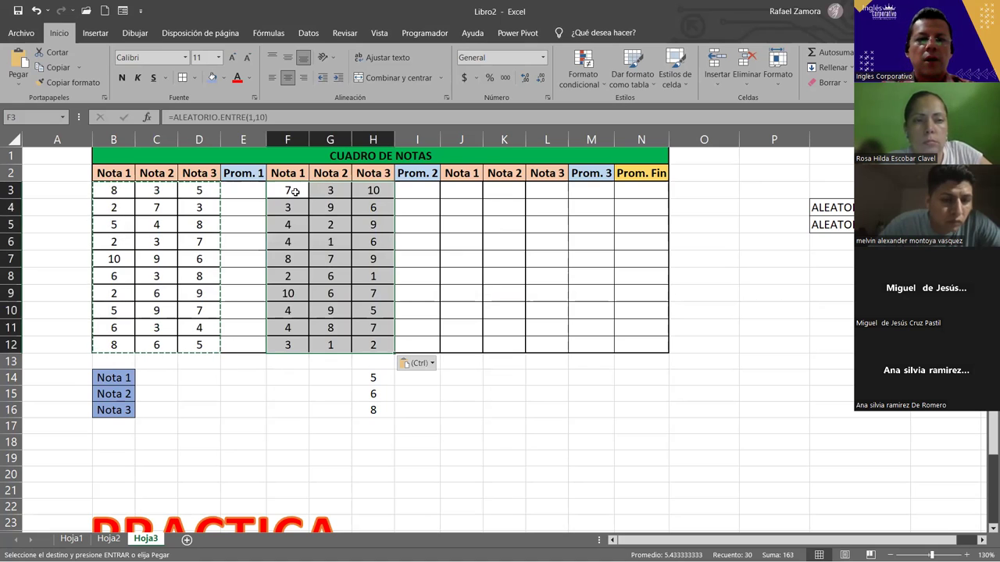
{"action": "left_click_drag", "start_coordinate": [457, 190], "coordinate": [546, 362]}
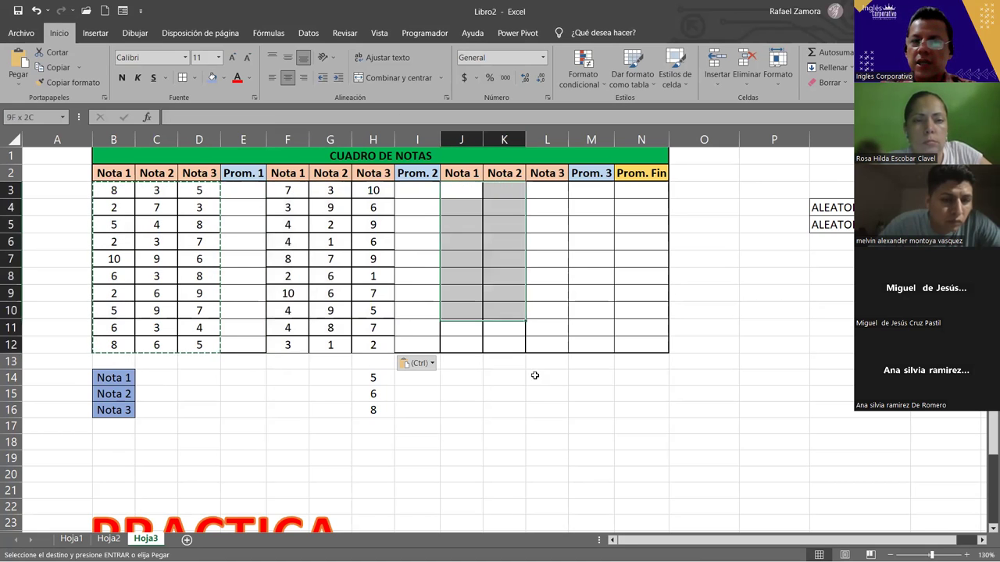
{"action": "left_click", "coordinate": [457, 186]}
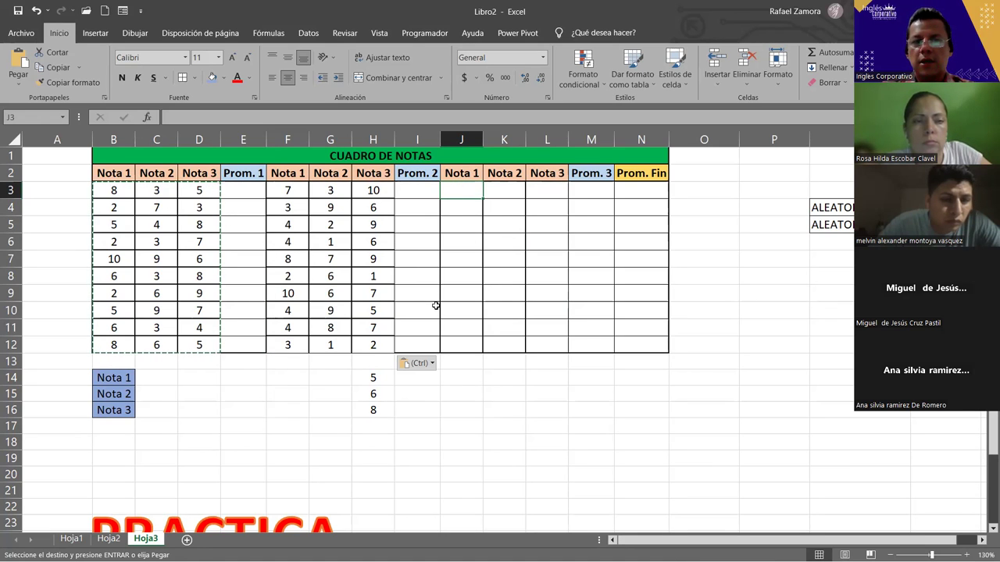
{"action": "key", "text": "Return"}
{"action": "left_click", "coordinate": [509, 392]}
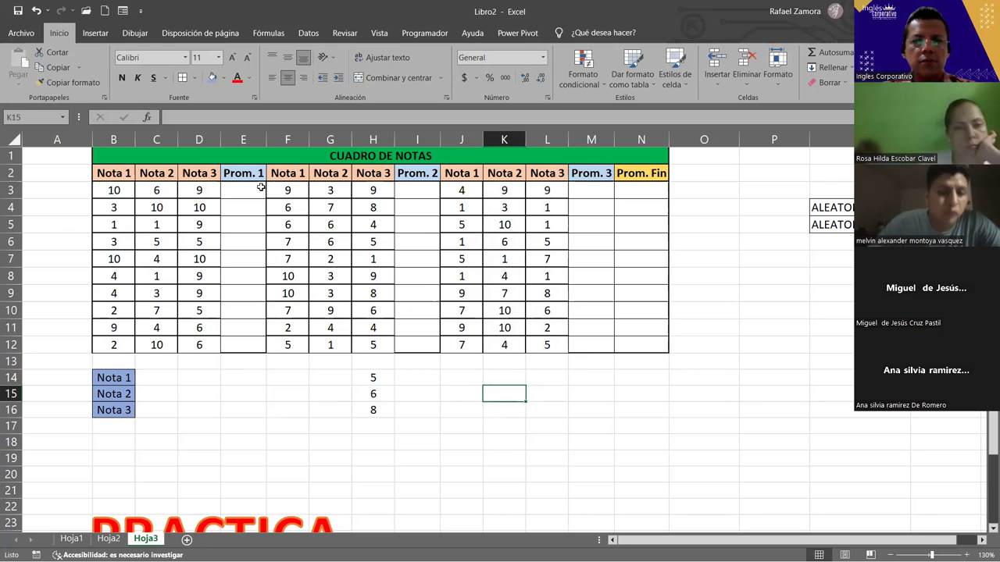
{"action": "left_click_drag", "start_coordinate": [117, 190], "coordinate": [658, 350]}
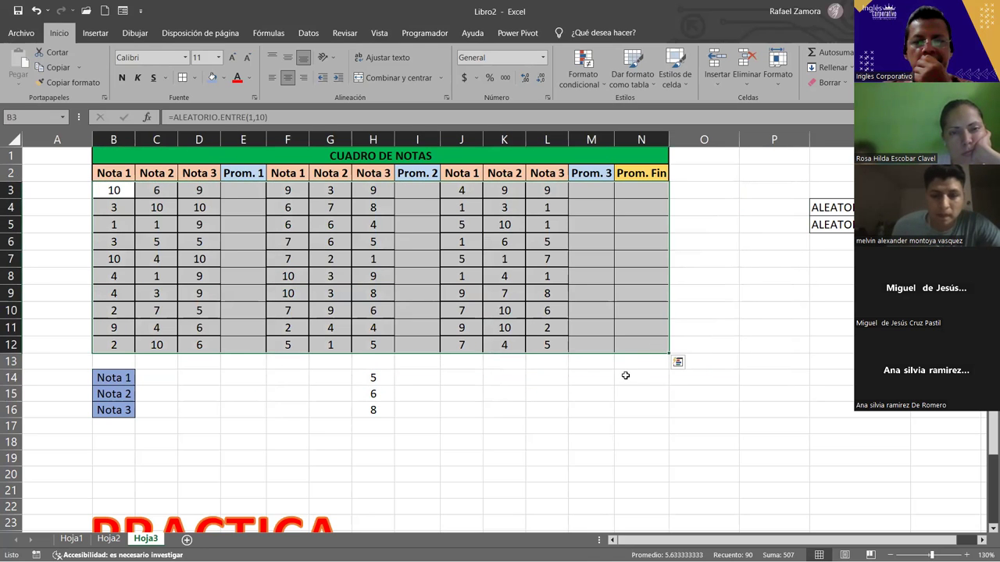
- Check the notes 5, 6 and 8 in H14:H16 and select H18 for the average
{"action": "left_click", "coordinate": [601, 391]}
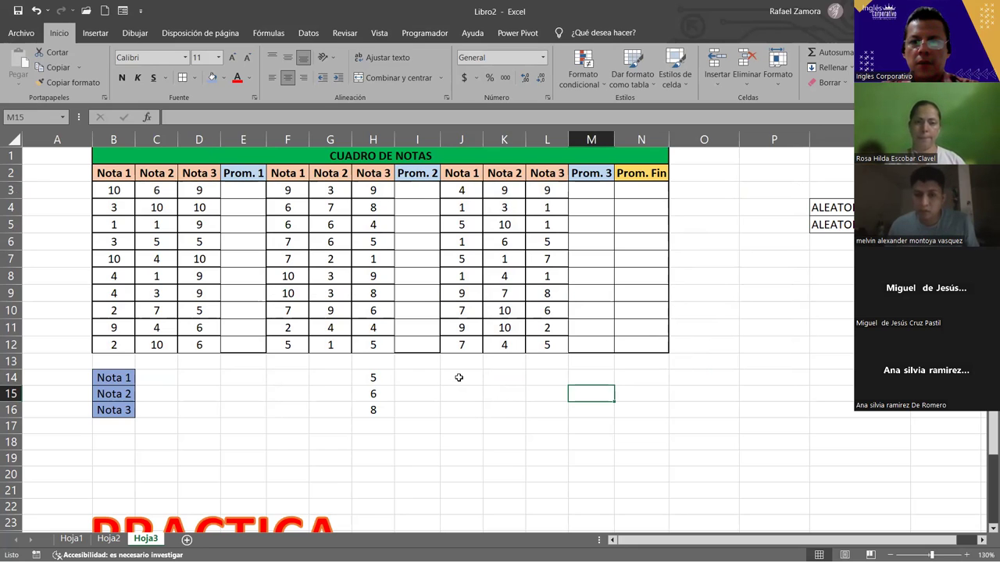
{"action": "left_click", "coordinate": [374, 380]}
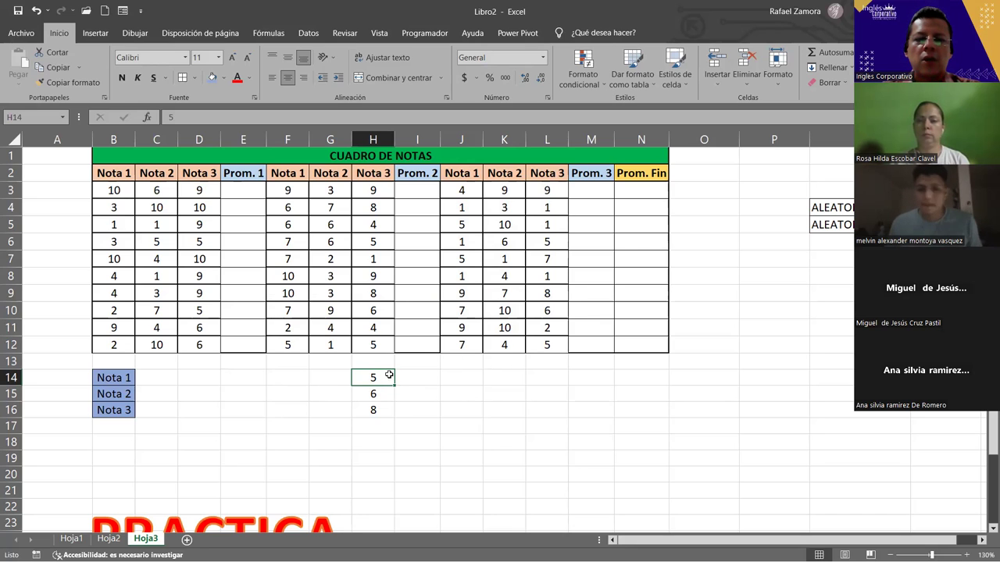
{"action": "left_click", "coordinate": [382, 445]}
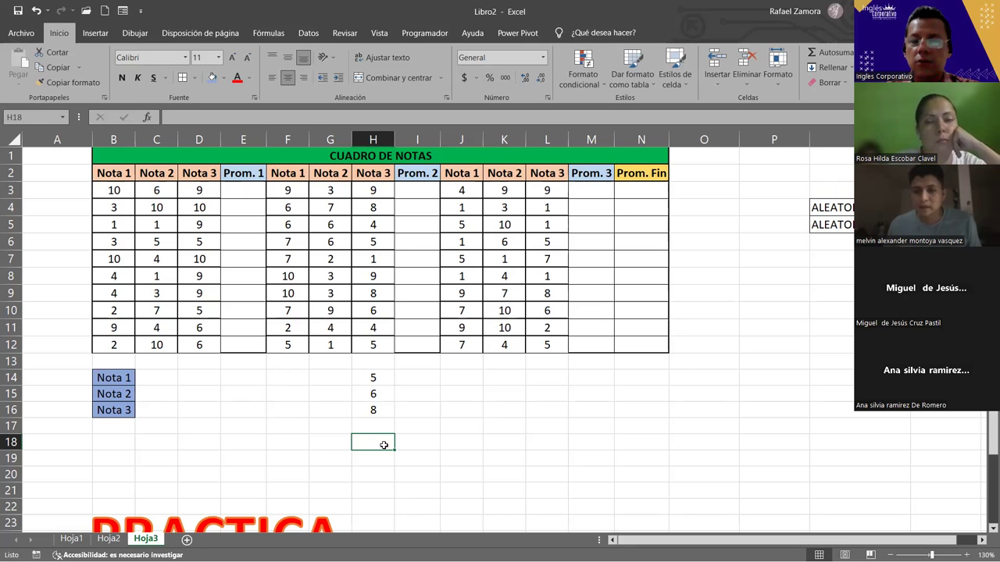
- Enter =(H14+H15+H16)/3 in H18, adding parentheses around the sum, giving 6.3333
{"action": "type", "text": "="}
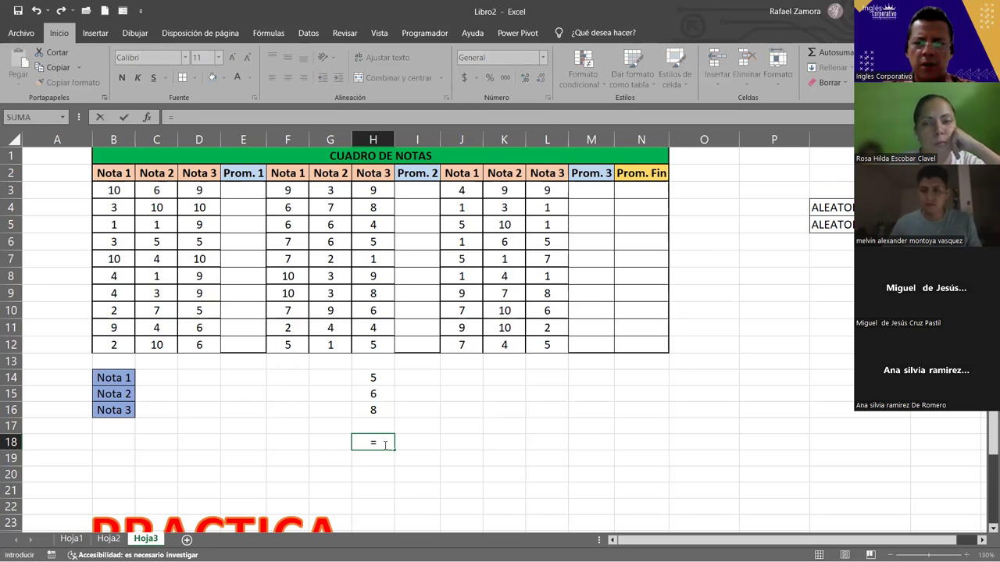
{"action": "left_click", "coordinate": [382, 379]}
{"action": "type", "text": "+"}
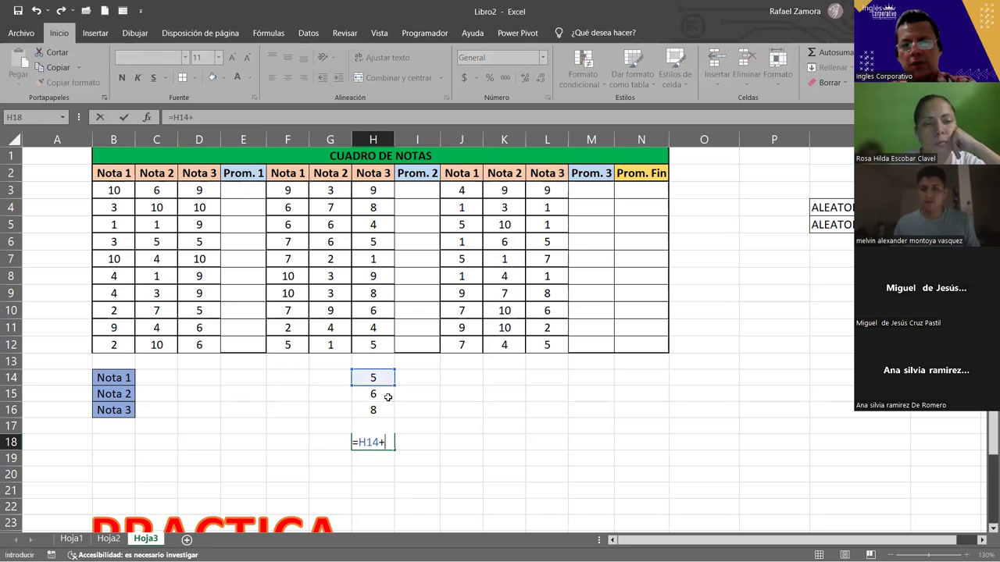
{"action": "left_click", "coordinate": [387, 394]}
{"action": "type", "text": "+"}
{"action": "left_click", "coordinate": [389, 408]}
{"action": "type", "text": "/"}
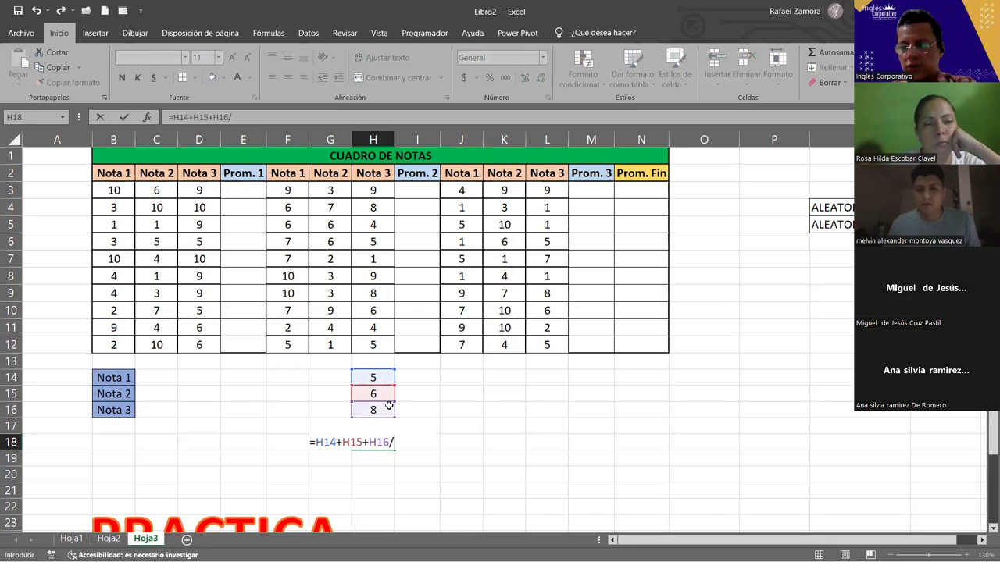
{"action": "type", "text": "3"}
{"action": "left_click", "coordinate": [314, 442]}
{"action": "type", "text": "("}
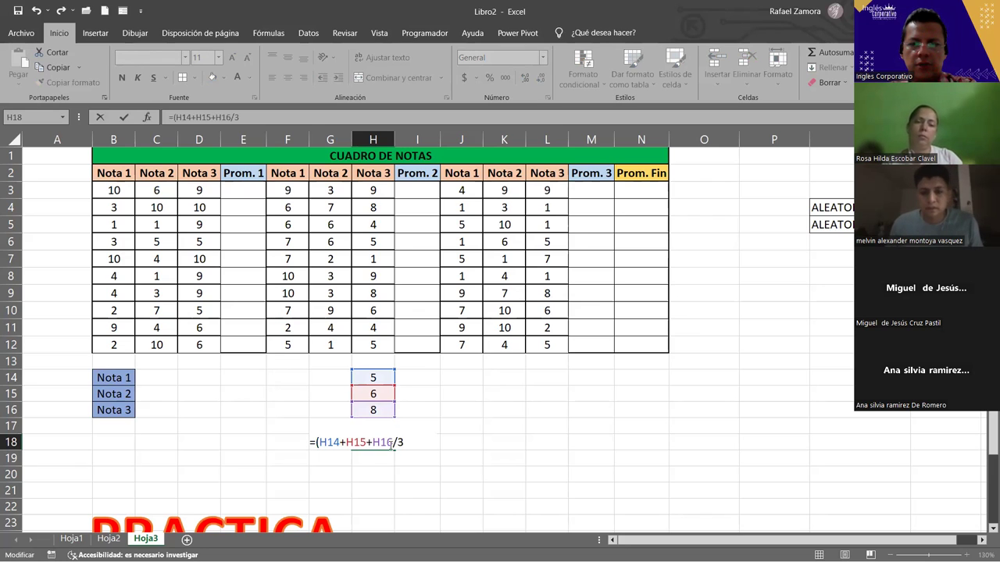
{"action": "left_click", "coordinate": [393, 442]}
{"action": "type", "text": ")"}
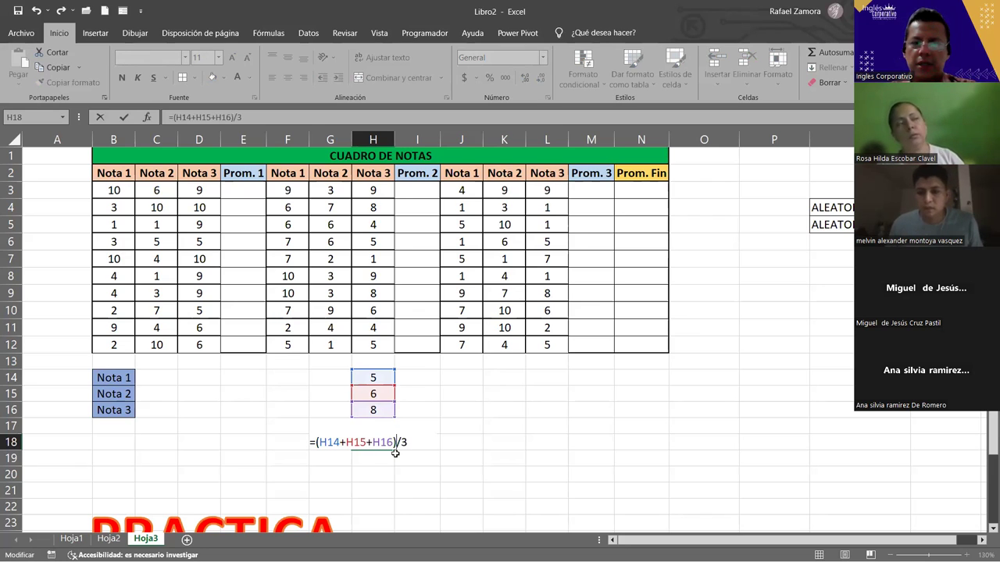
{"action": "key", "text": "Return"}
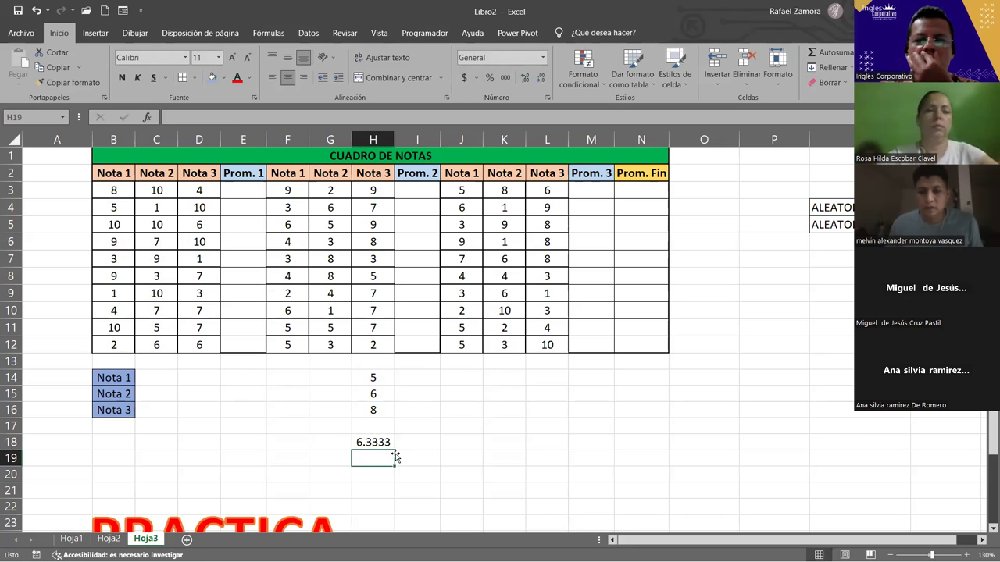
- Check the note values in H14, H15 and H16
{"action": "left_click", "coordinate": [364, 381]}
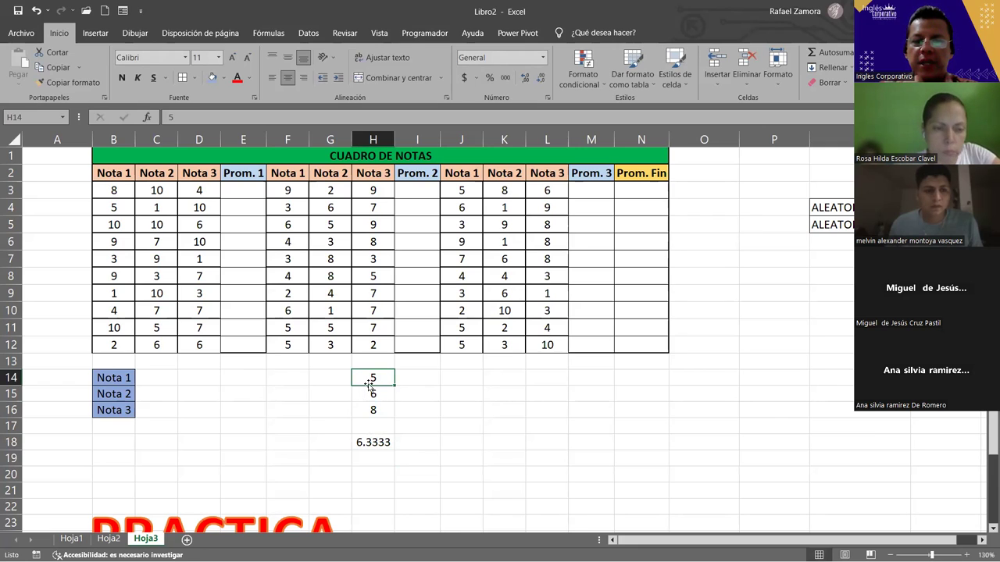
{"action": "left_click", "coordinate": [382, 398]}
{"action": "left_click", "coordinate": [375, 411]}
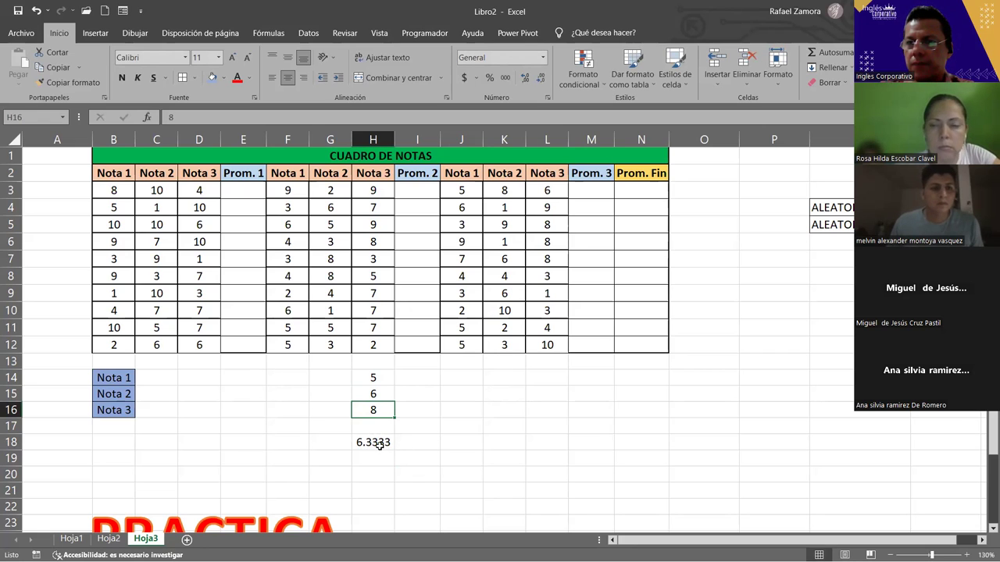
- Decrease H18's displayed decimals so the average reads 6.3
{"action": "key", "text": "Down"}
{"action": "key", "text": "Down"}
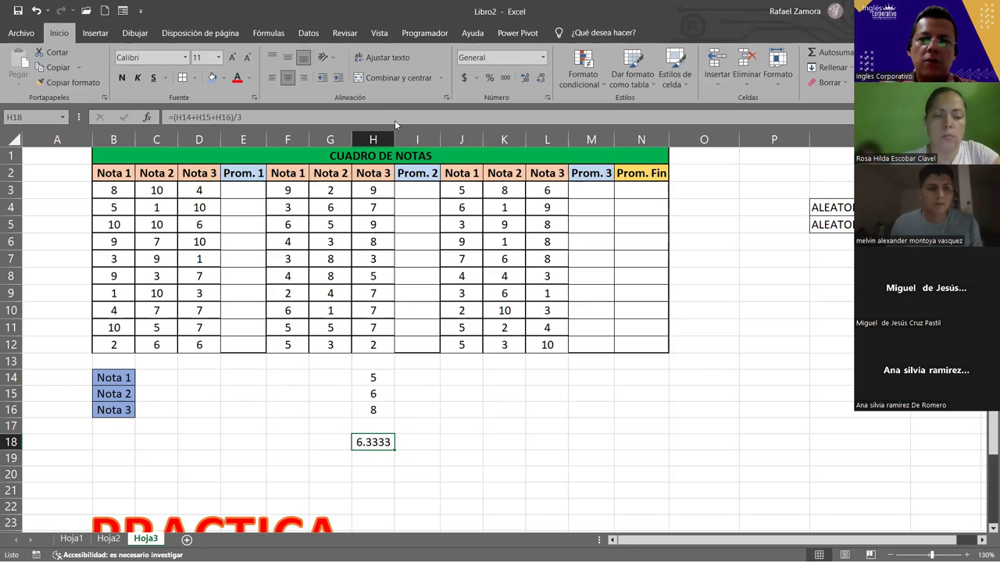
{"action": "left_click", "coordinate": [540, 79]}
{"action": "left_click", "coordinate": [541, 79]}
{"action": "left_click", "coordinate": [541, 79]}
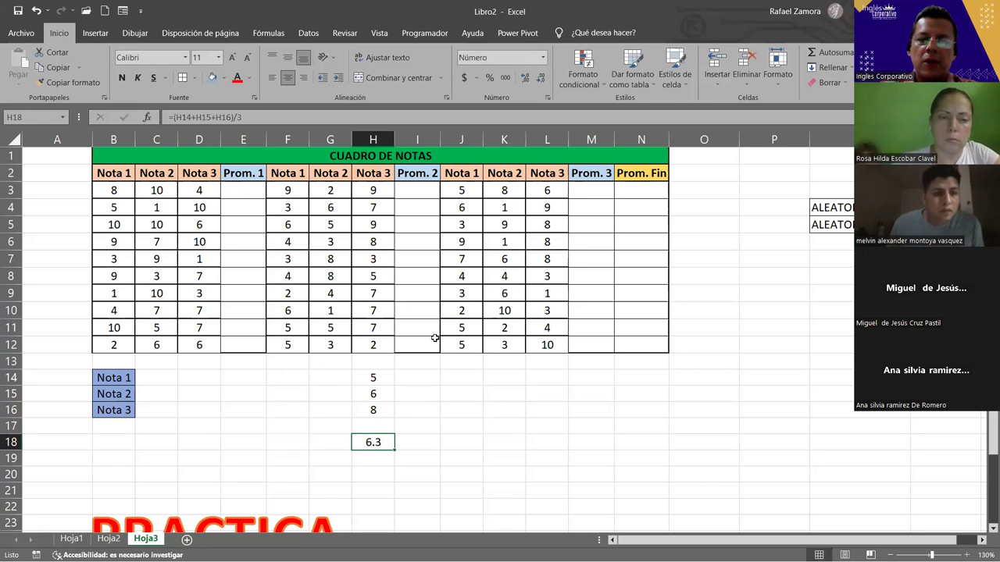
- Re-enter 8 in H16 and recheck the notes H14:H16 and the H18 formula
{"action": "left_click_drag", "start_coordinate": [373, 378], "coordinate": [374, 410]}
{"action": "left_click", "coordinate": [373, 410]}
{"action": "type", "text": "8"}
{"action": "key", "text": "Return"}
{"action": "left_click", "coordinate": [378, 409]}
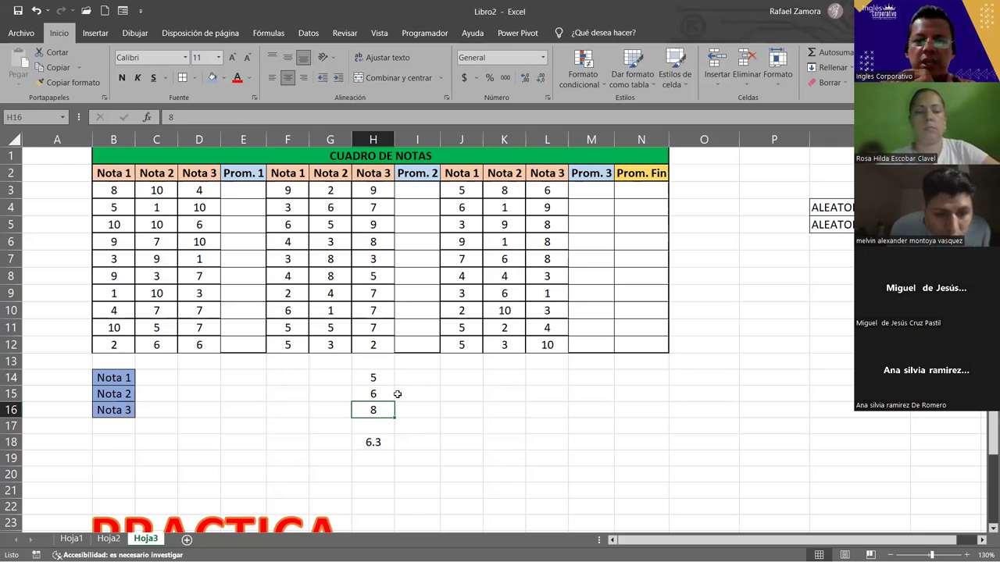
{"action": "left_click", "coordinate": [375, 379]}
{"action": "left_click", "coordinate": [375, 395]}
{"action": "left_click", "coordinate": [373, 409]}
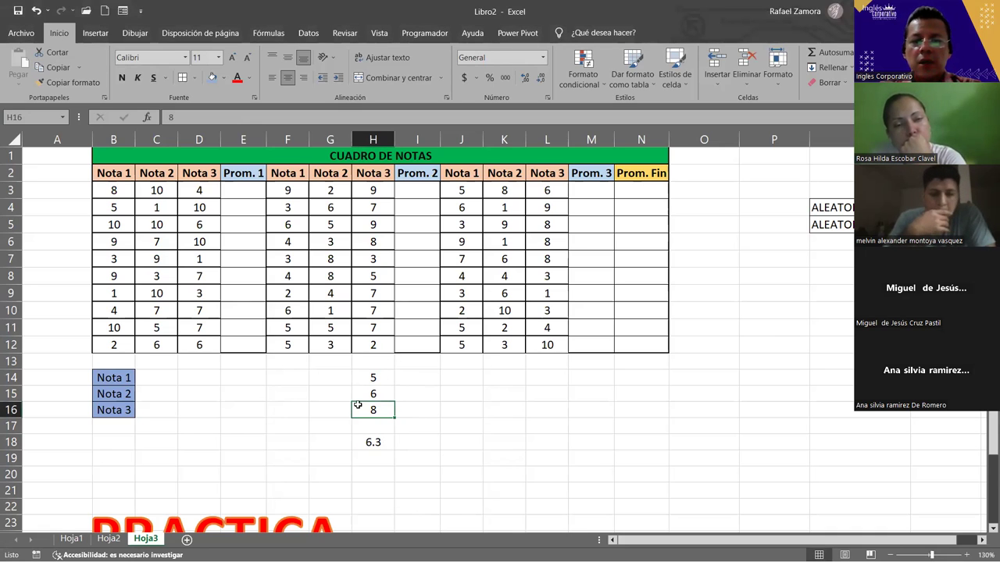
{"action": "left_click", "coordinate": [372, 442]}
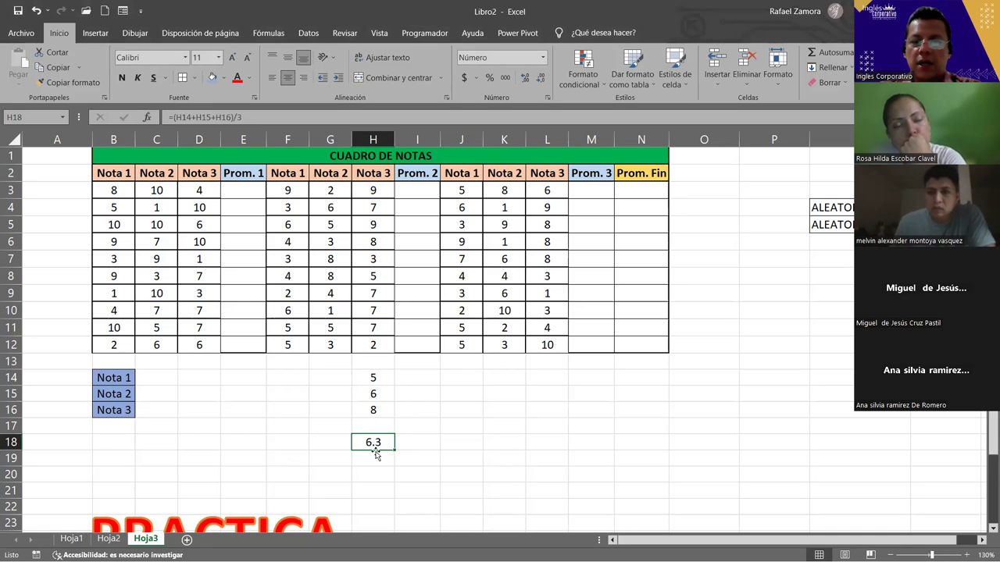
- Move the manual average to H19 and enter =PROMEDIO(H14:H16) in H18 with one decimal
{"action": "left_click_drag", "start_coordinate": [381, 451], "coordinate": [364, 469]}
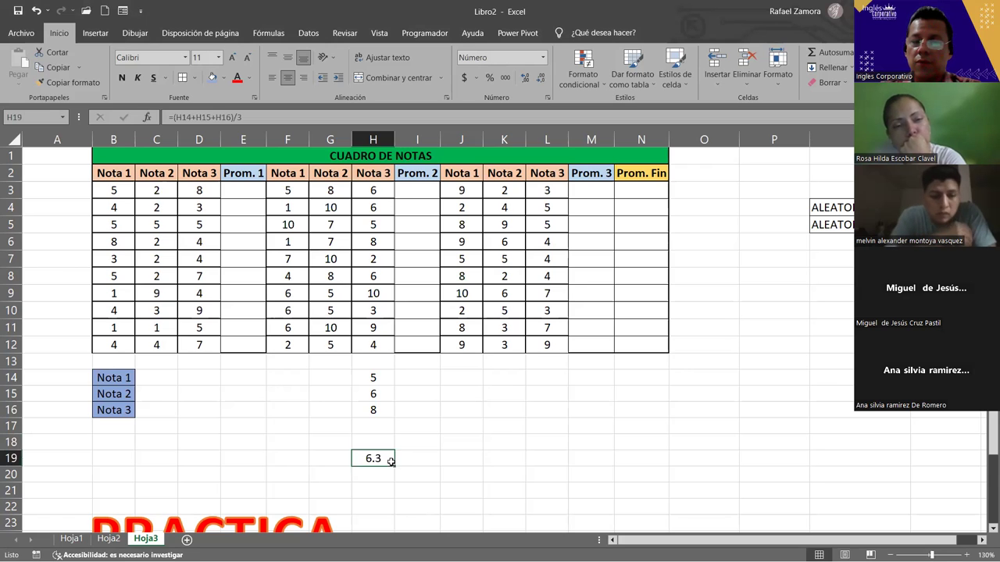
{"action": "left_click", "coordinate": [379, 442]}
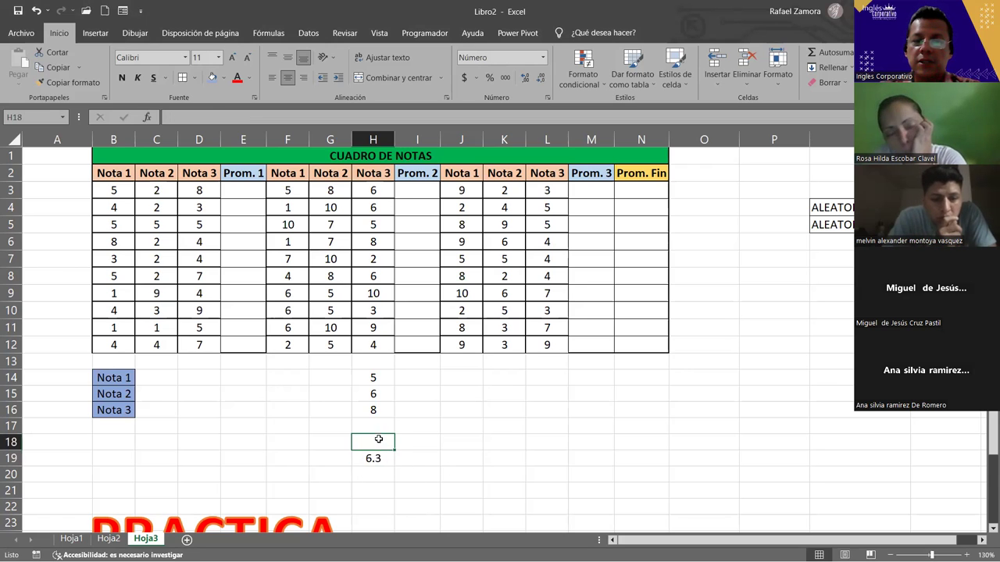
{"action": "type", "text": "="}
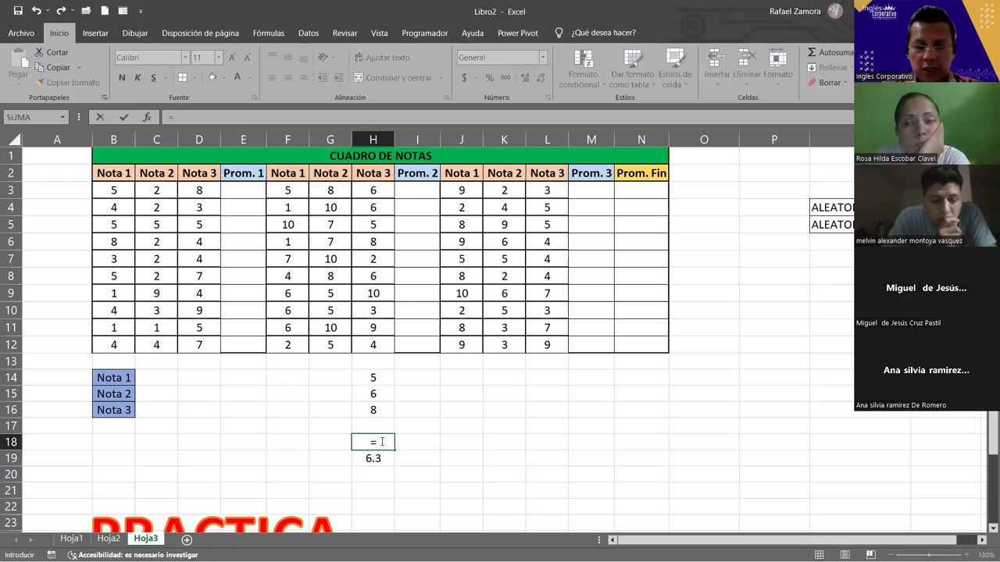
{"action": "type", "text": "prom"}
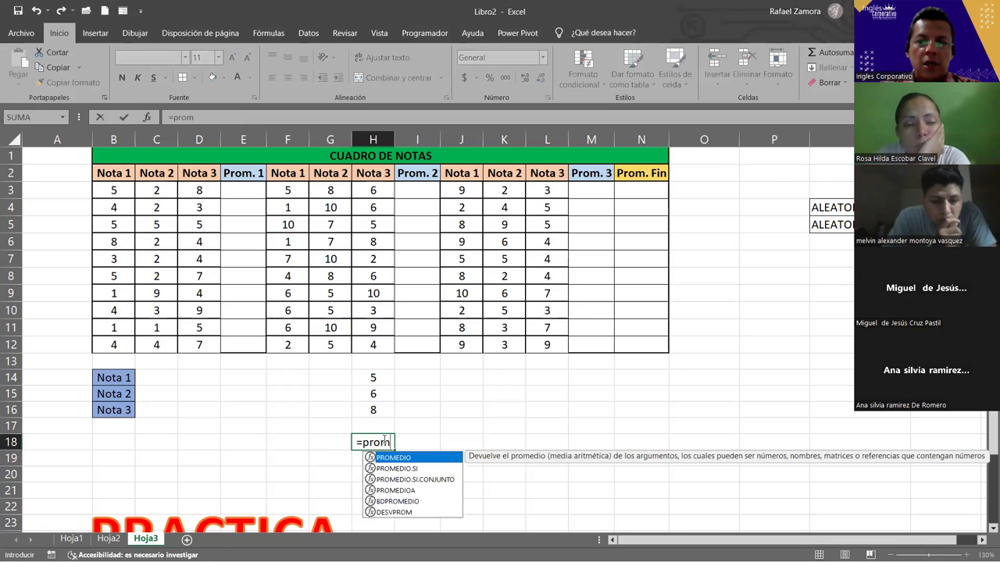
{"action": "key", "text": "Tab"}
{"action": "left_click", "coordinate": [383, 378]}
{"action": "left_click_drag", "start_coordinate": [383, 378], "coordinate": [381, 406]}
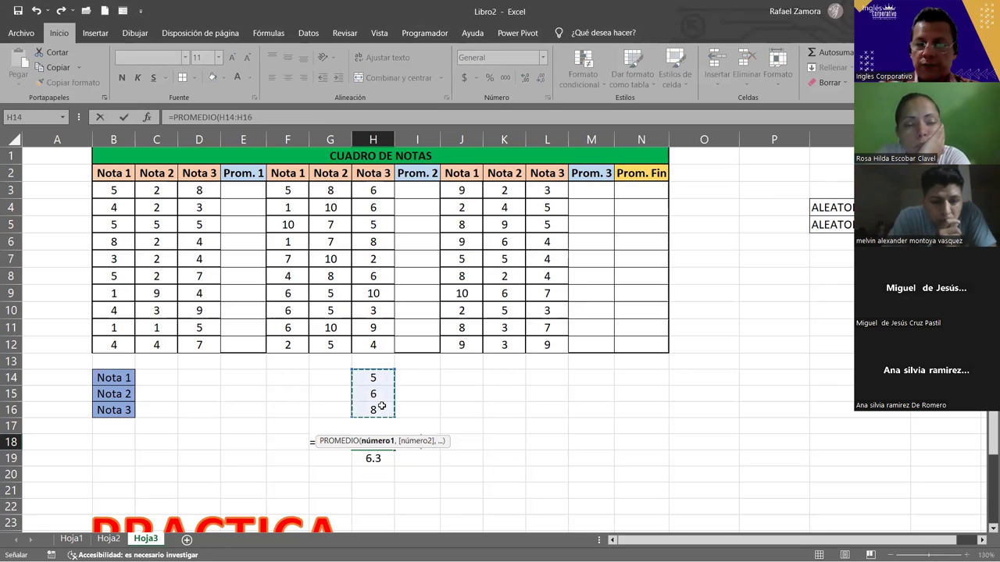
{"action": "type", "text": ")"}
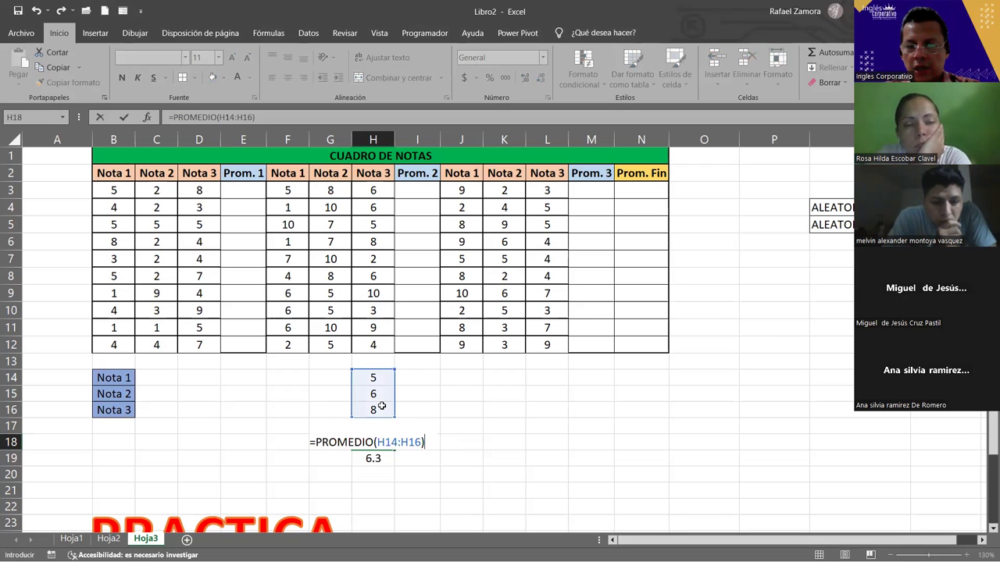
{"action": "key", "text": "Return"}
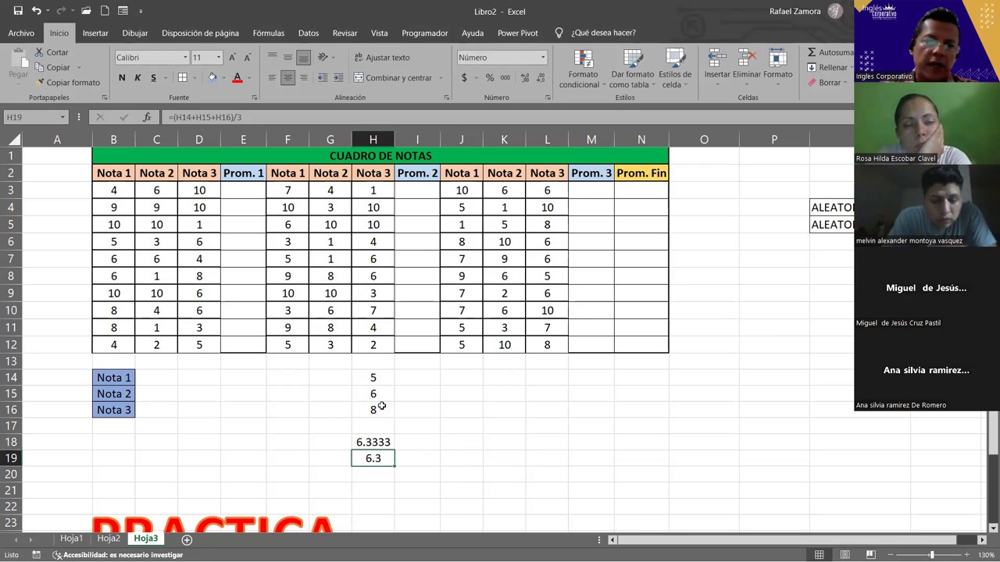
{"action": "left_click", "coordinate": [372, 442]}
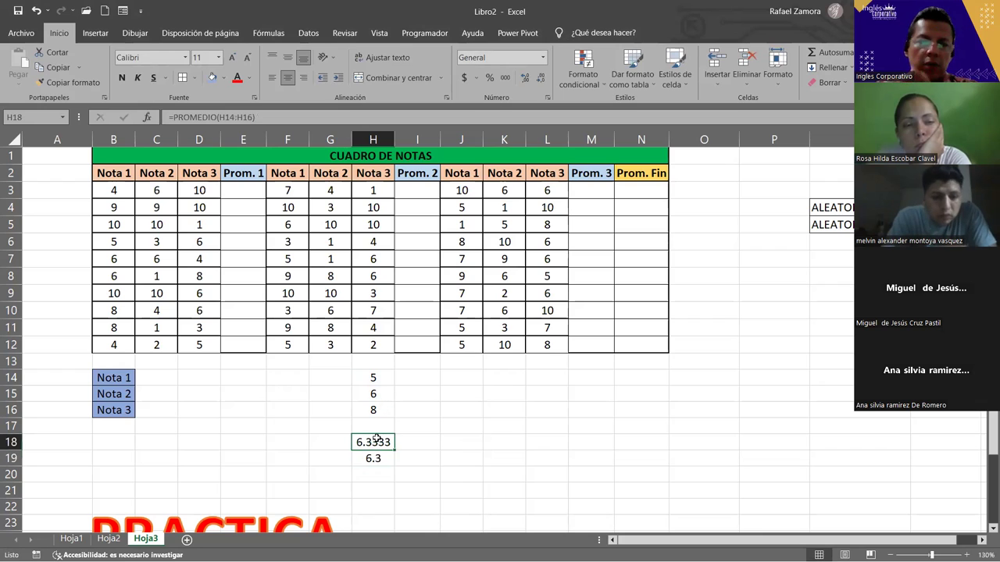
{"action": "left_click", "coordinate": [540, 79]}
{"action": "left_click", "coordinate": [540, 79]}
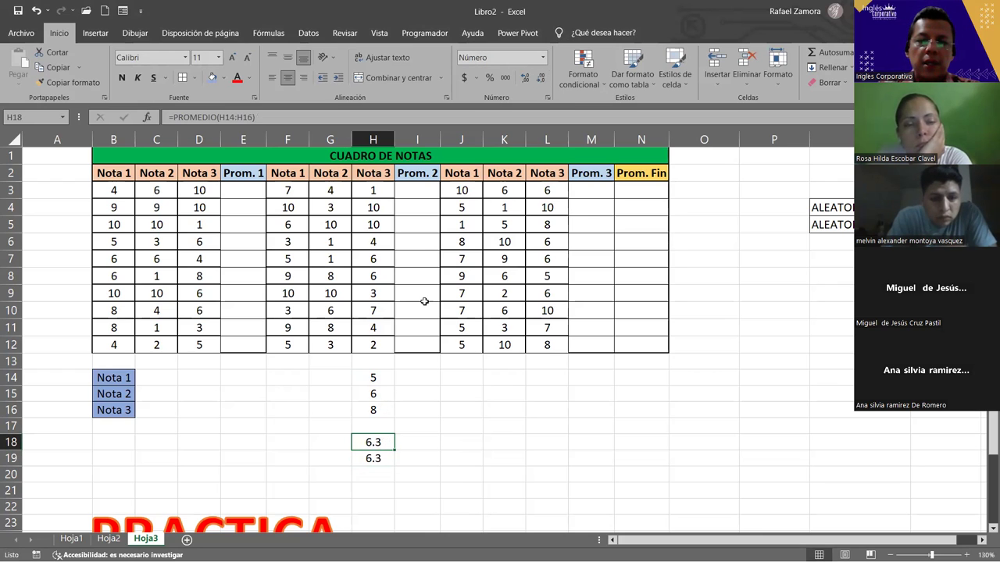
- Compare the formulas in H19 and H18, then recheck the notes in H14 and H15
{"action": "double_click", "coordinate": [365, 459]}
{"action": "key", "text": "Escape"}
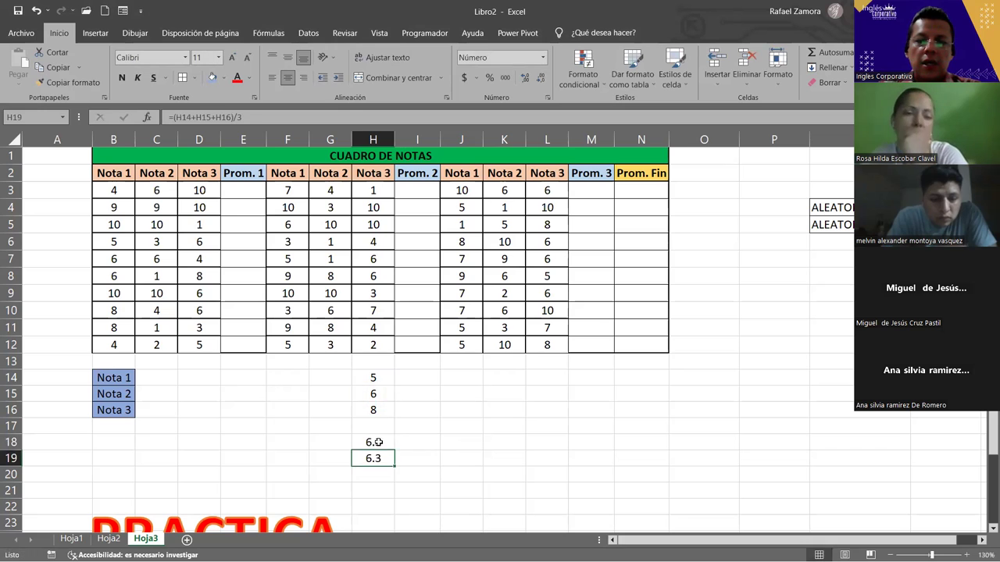
{"action": "double_click", "coordinate": [372, 442]}
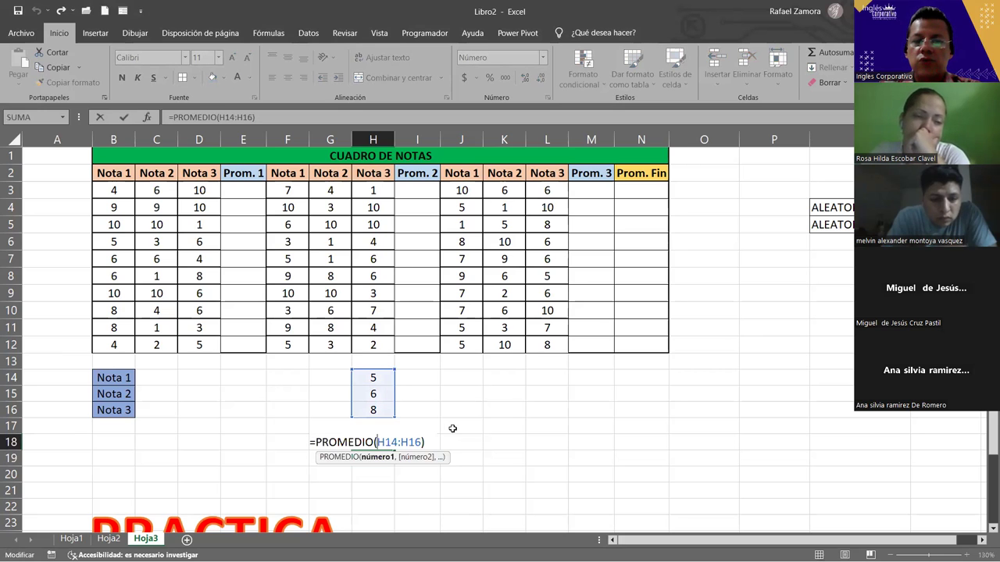
{"action": "key", "text": "Escape"}
{"action": "left_click", "coordinate": [414, 378]}
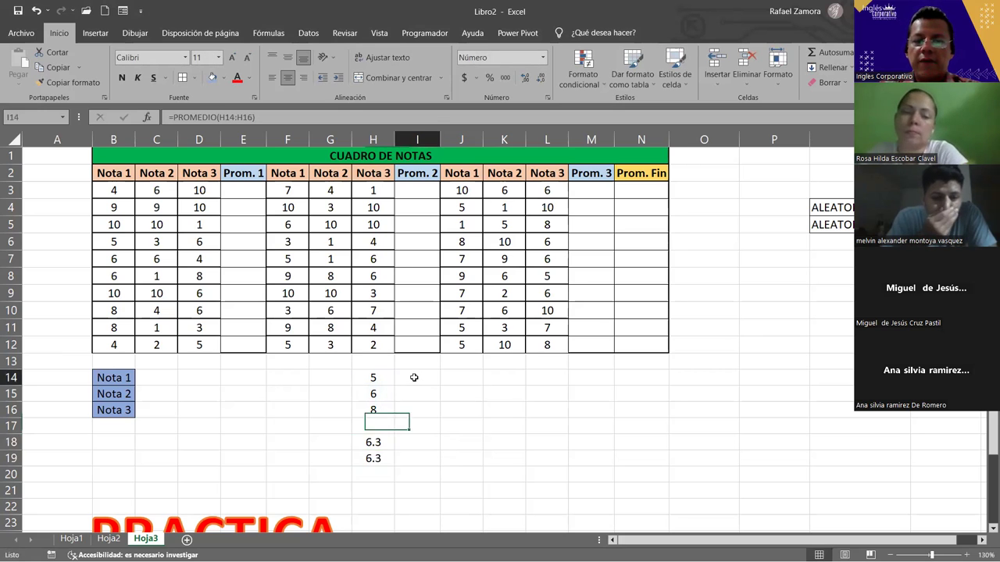
{"action": "key", "text": "Left"}
{"action": "left_click", "coordinate": [375, 393]}
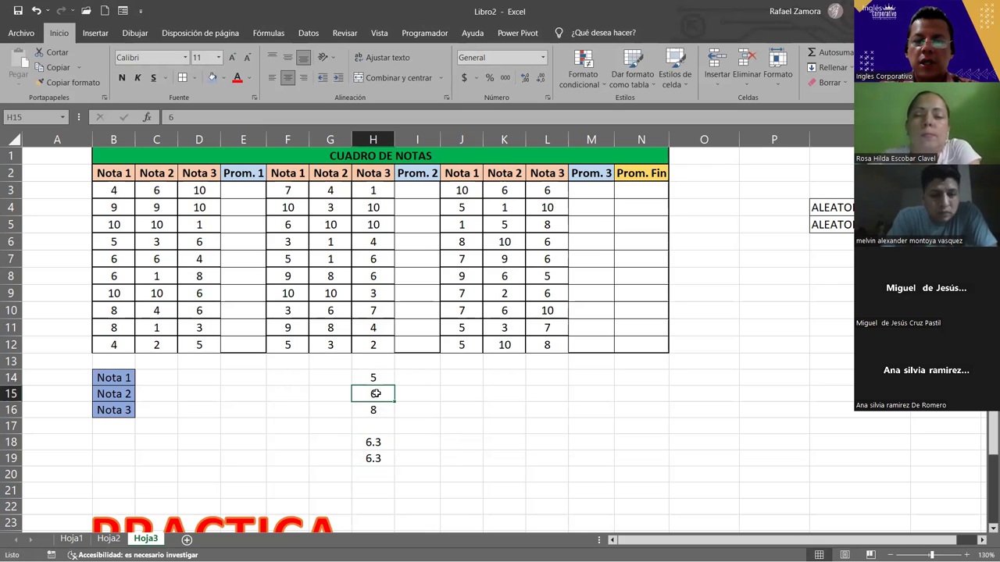
- Apply Percent Style to the empty cells C14:C16 beside the Nota labels
{"action": "left_click", "coordinate": [369, 410]}
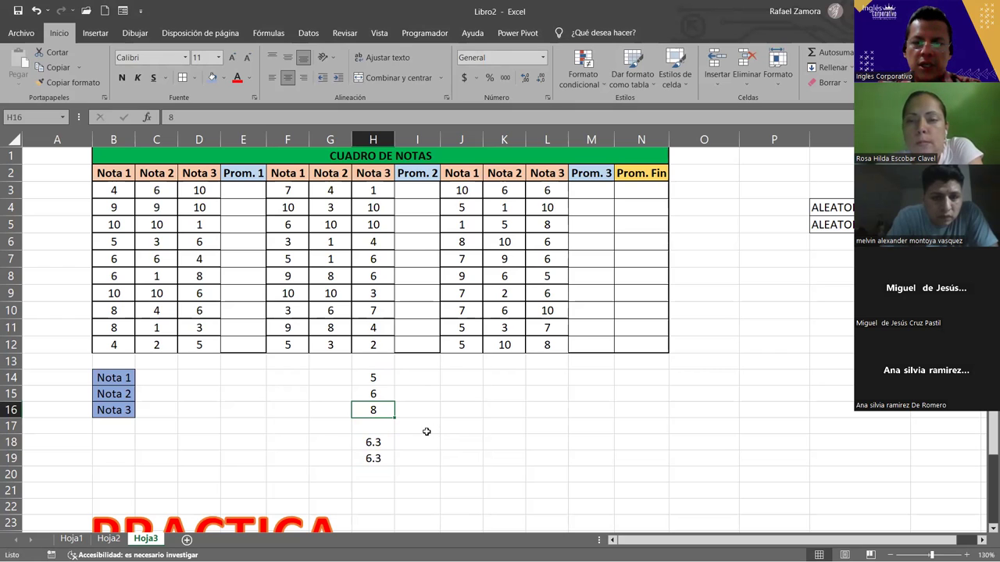
{"action": "left_click", "coordinate": [286, 430]}
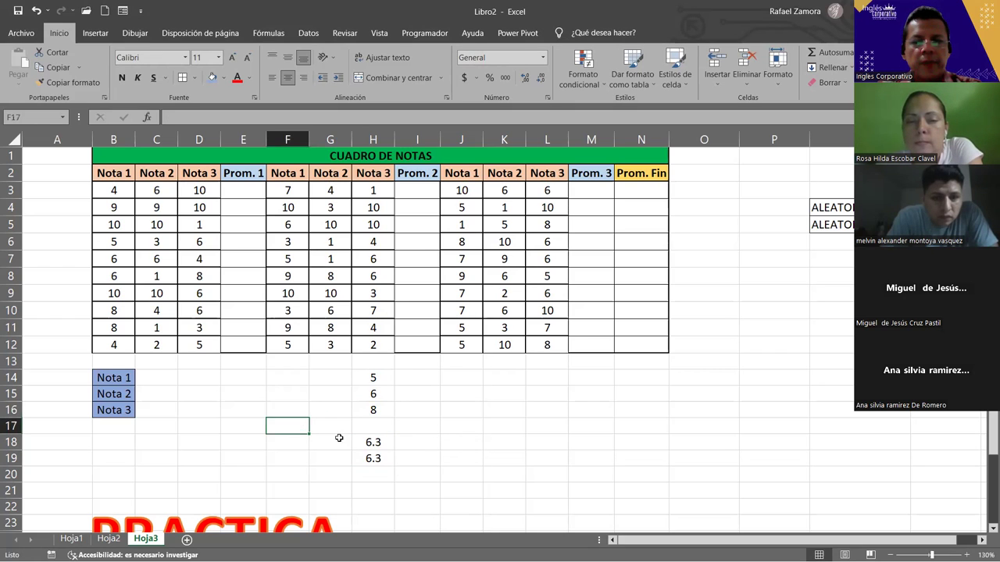
{"action": "left_click", "coordinate": [167, 373]}
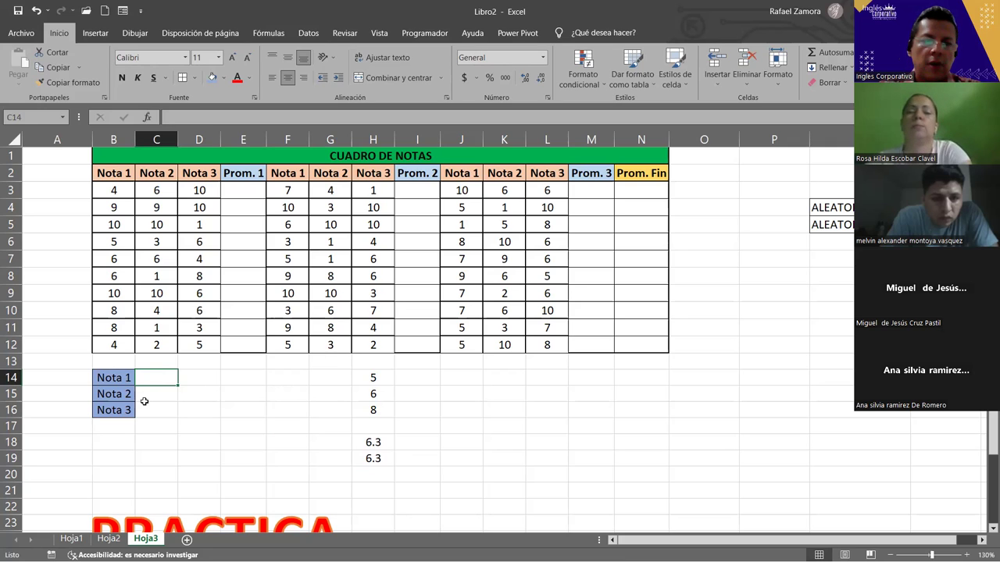
{"action": "left_click_drag", "start_coordinate": [160, 381], "coordinate": [160, 409]}
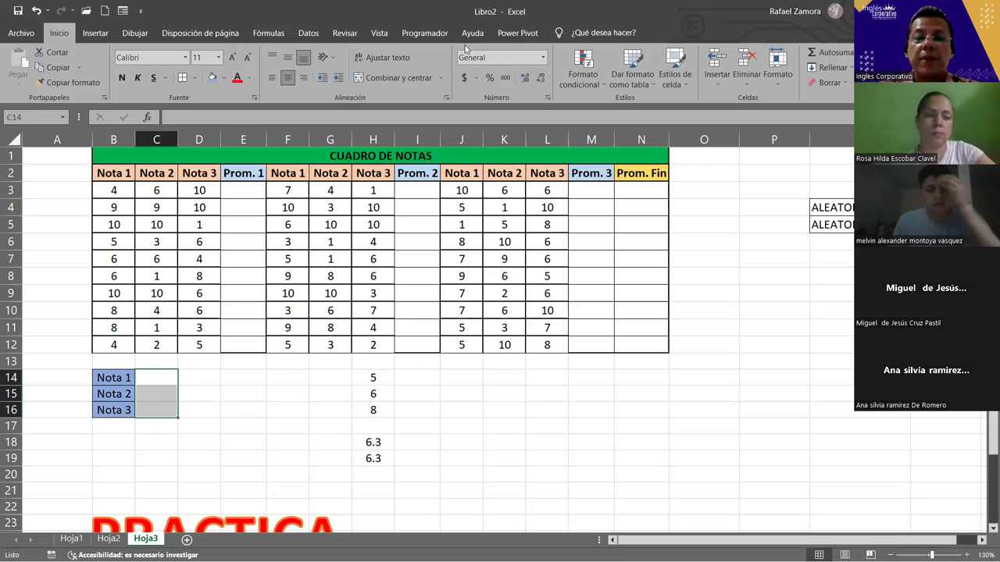
{"action": "left_click", "coordinate": [490, 78]}
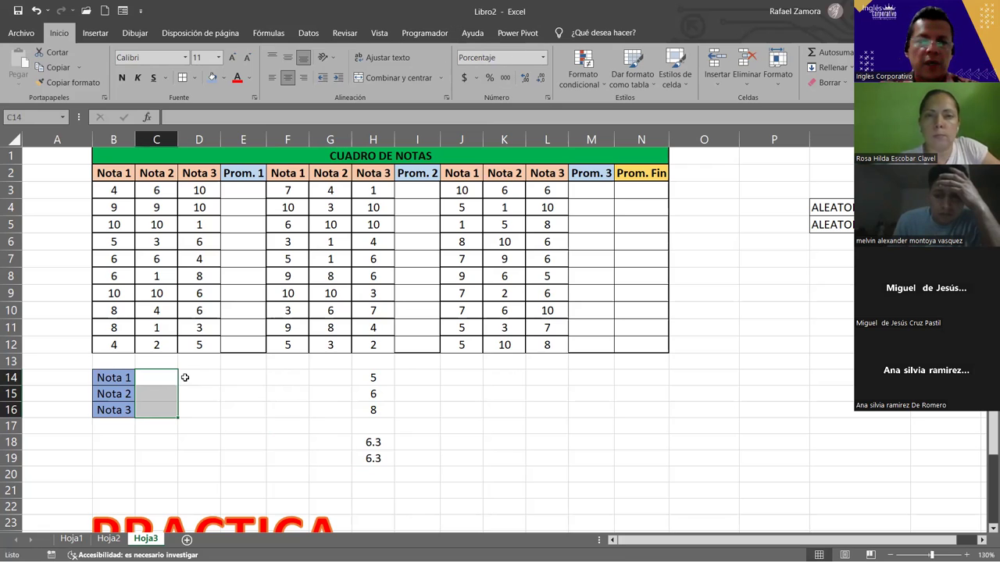
- Enter the weights 10, 30 and 60 in C14:C16 for Nota 1, Nota 2 and Nota 3
{"action": "left_click", "coordinate": [172, 376]}
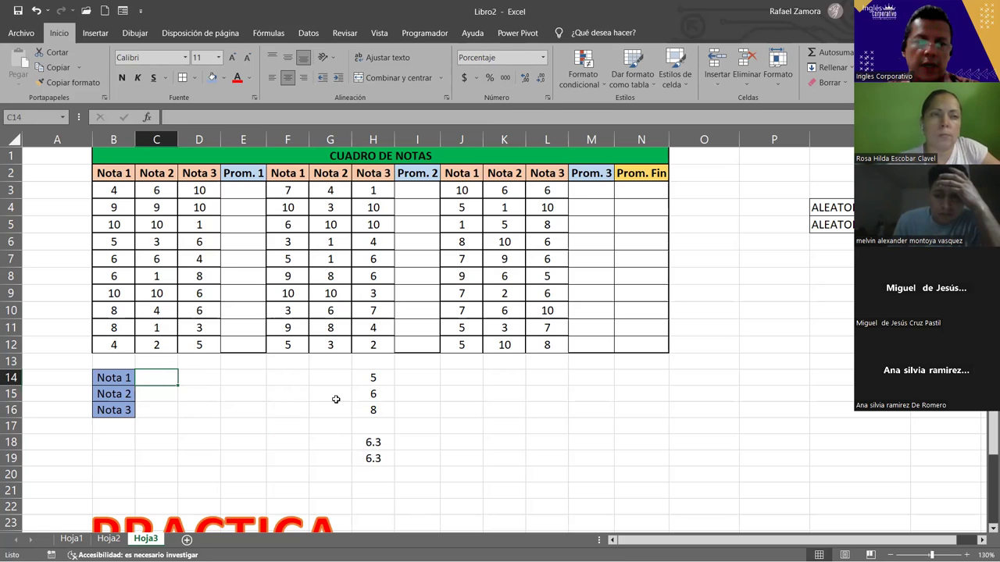
{"action": "type", "text": "10"}
{"action": "key", "text": "Return"}
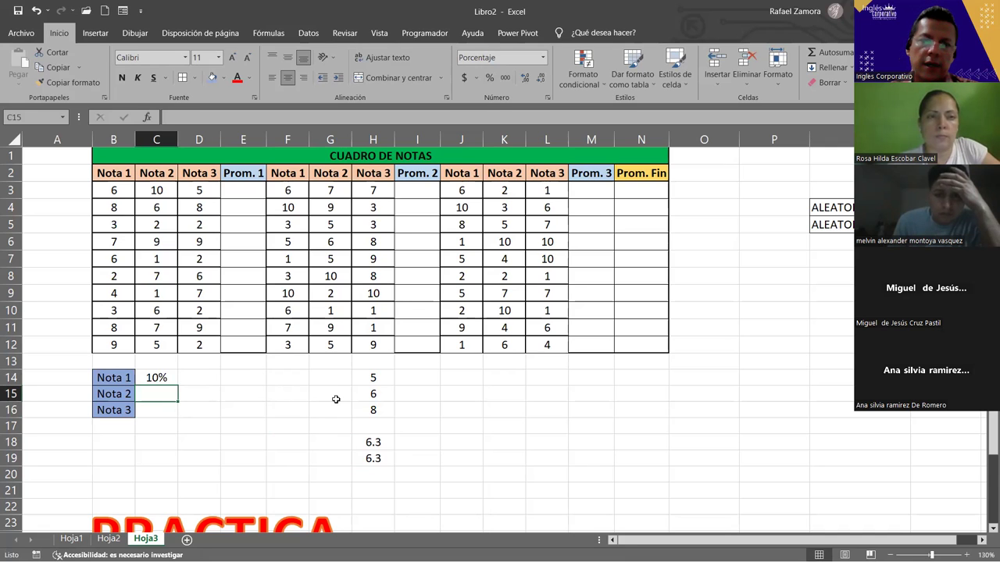
{"action": "type", "text": "30"}
{"action": "key", "text": "Return"}
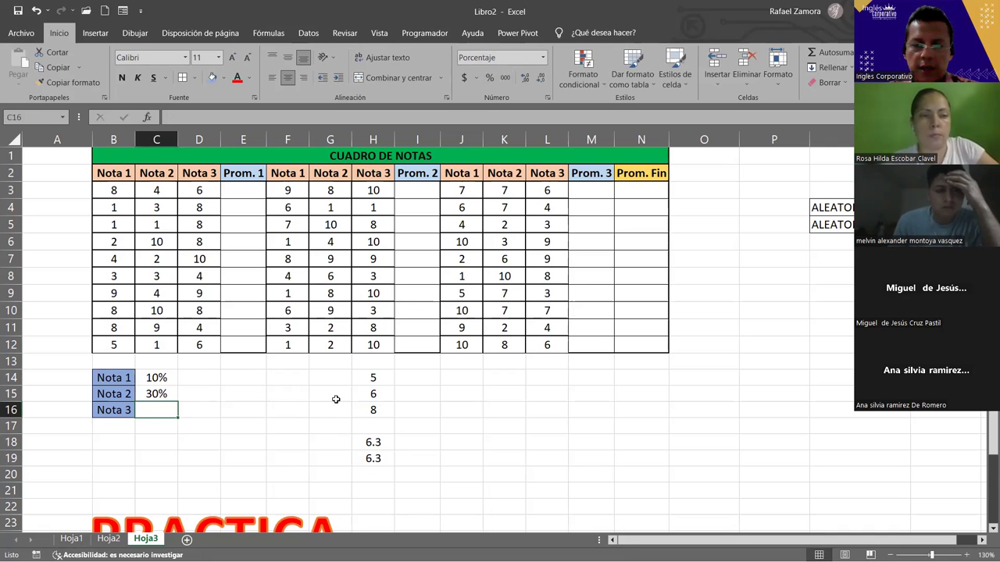
{"action": "type", "text": "60"}
{"action": "key", "text": "Return"}
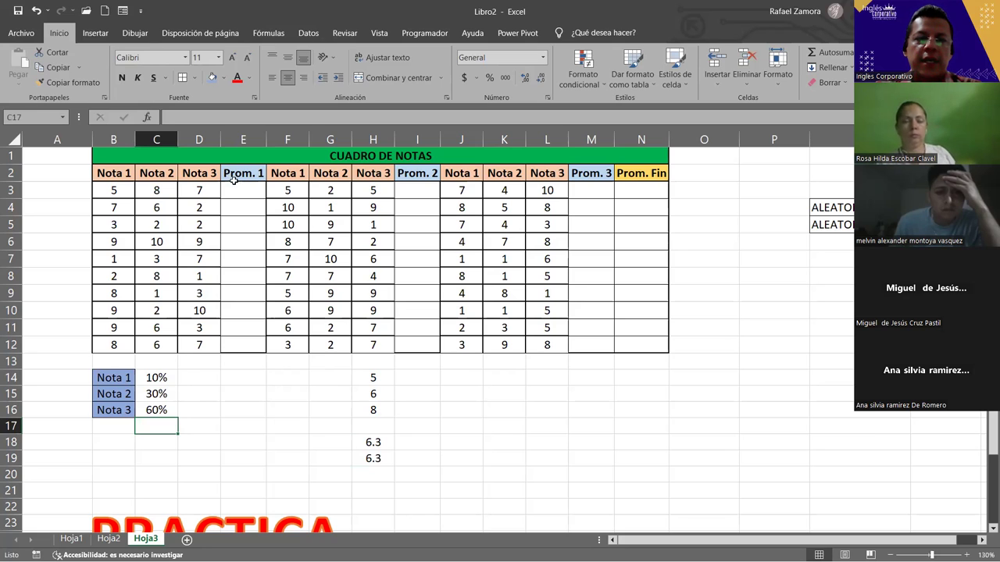
- Clear the 6.3 results in H18:I19 and change the sample grades in H14 and H16 to 4 and 10
{"action": "left_click_drag", "start_coordinate": [368, 442], "coordinate": [399, 459]}
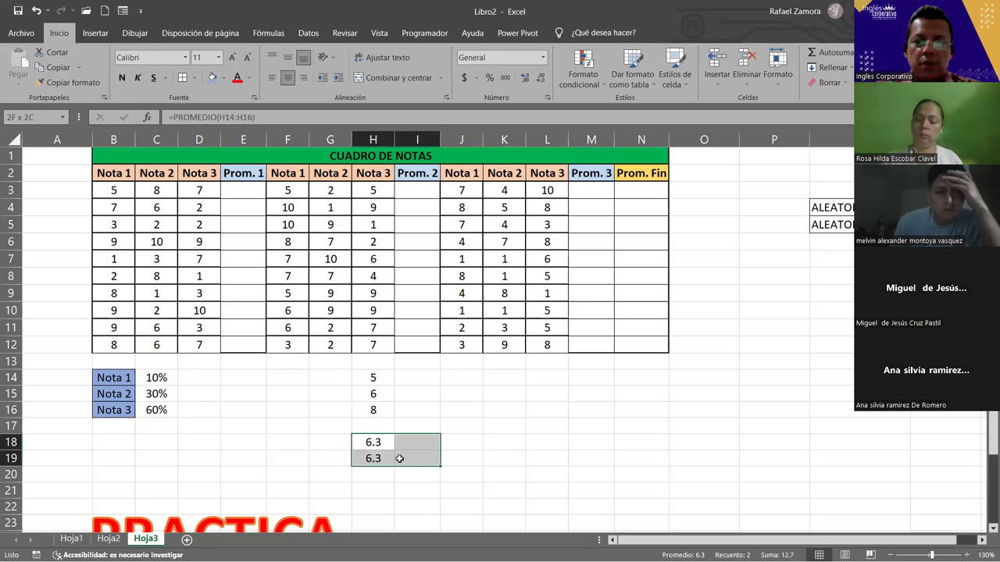
{"action": "key", "text": "Delete"}
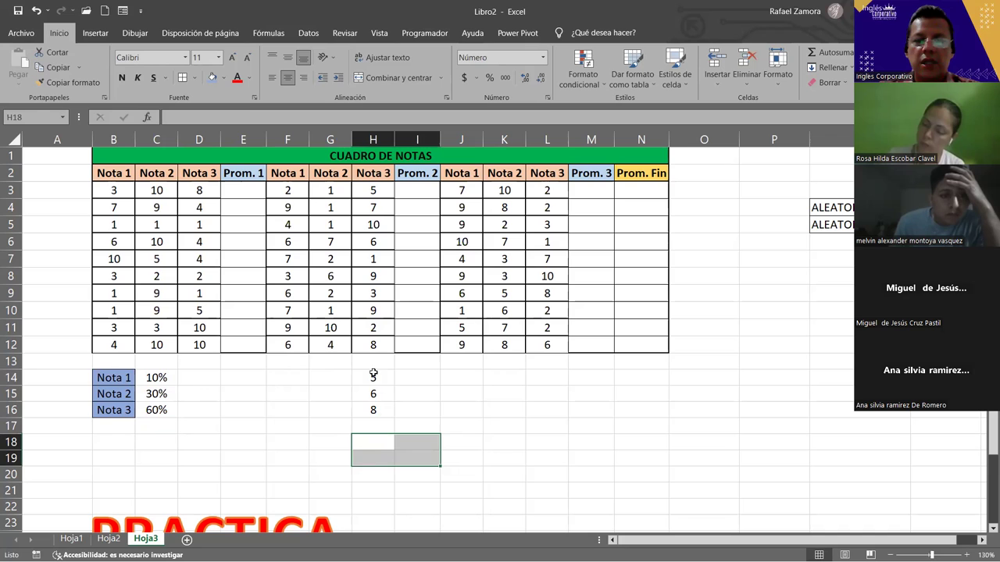
{"action": "left_click", "coordinate": [375, 376]}
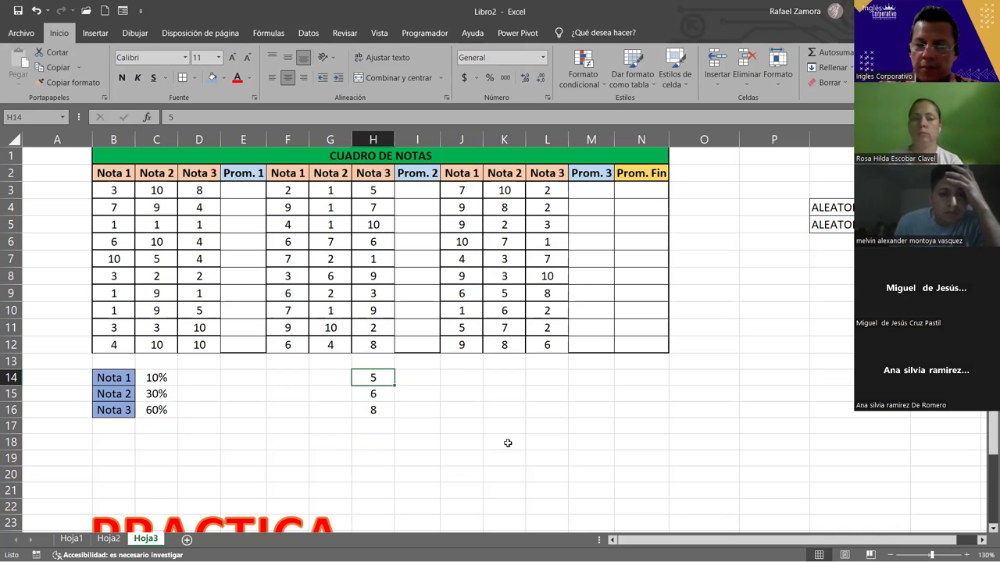
{"action": "type", "text": "4"}
{"action": "key", "text": "Return"}
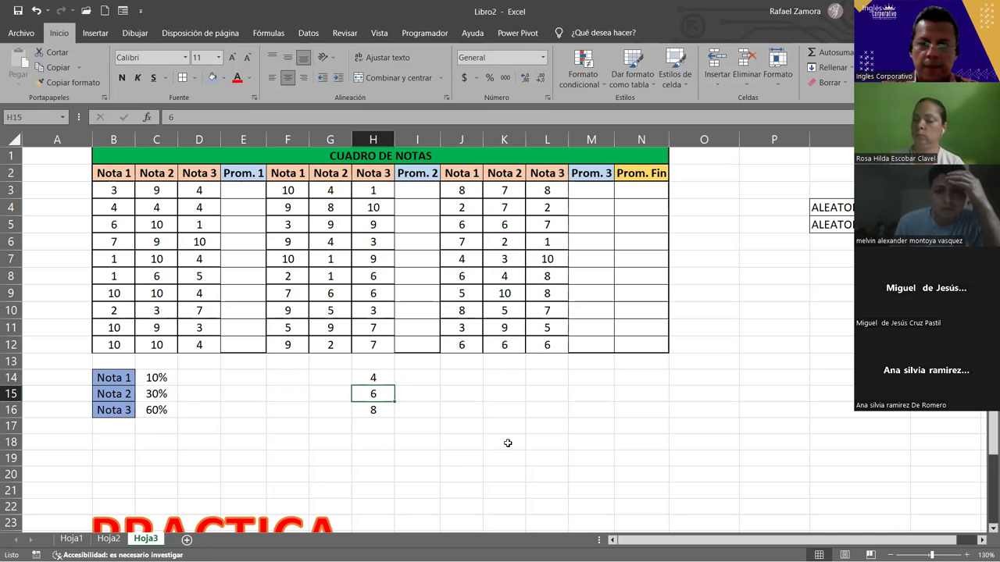
{"action": "left_click", "coordinate": [367, 411]}
{"action": "type", "text": "10"}
{"action": "key", "text": "Return"}
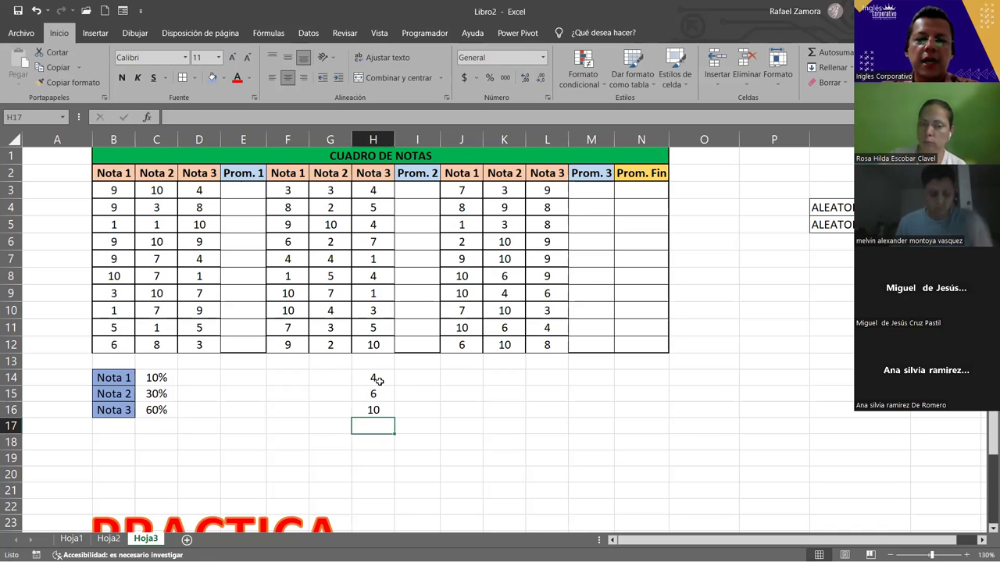
- Review the sample grades and select H18 to start the weighted example
{"action": "left_click", "coordinate": [384, 442]}
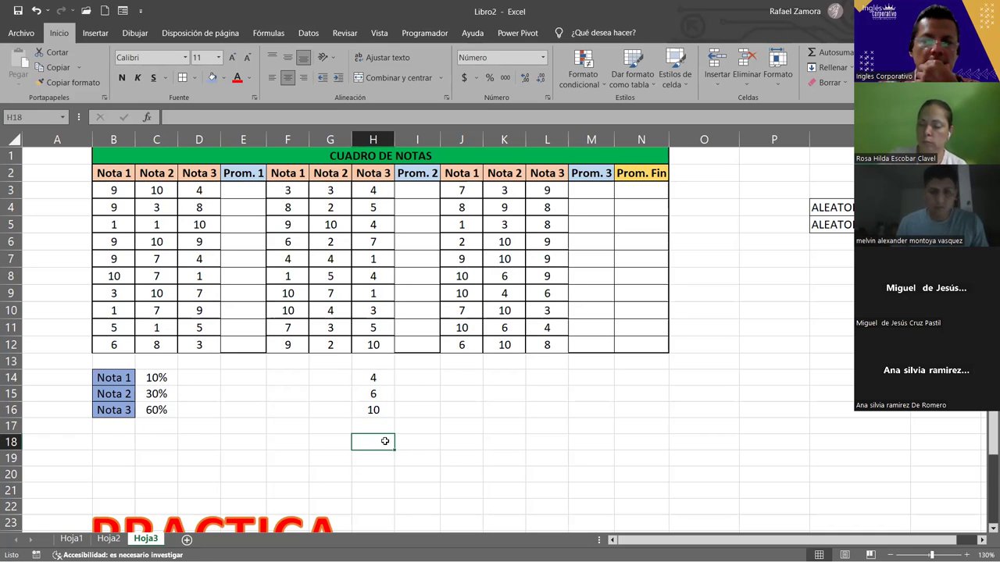
{"action": "left_click", "coordinate": [372, 377]}
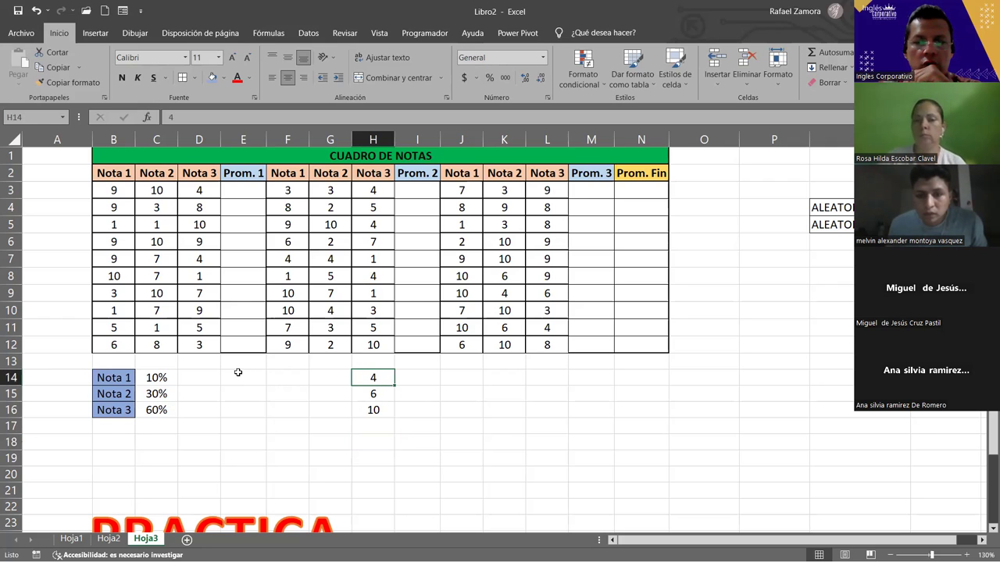
{"action": "left_click_drag", "start_coordinate": [194, 377], "coordinate": [343, 378]}
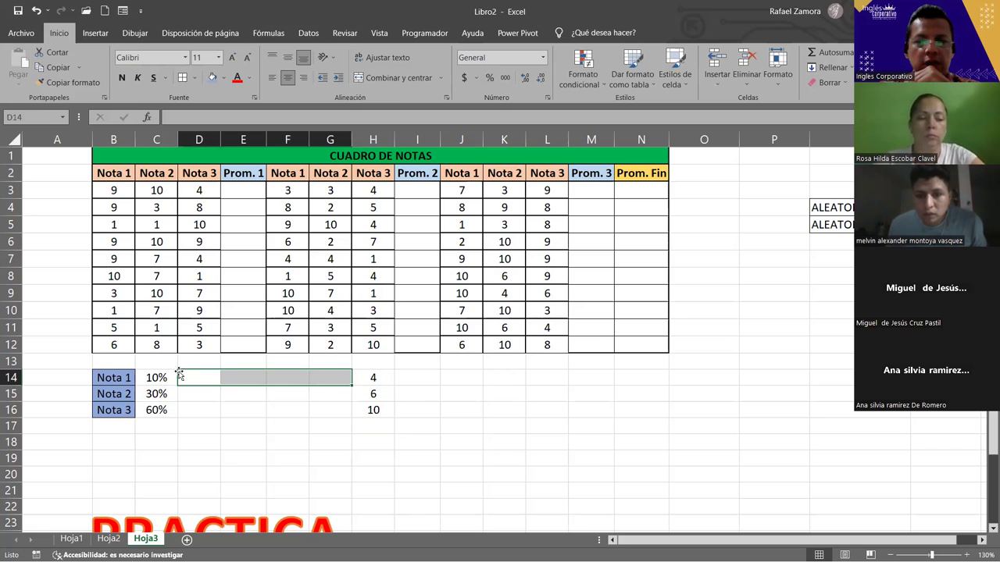
{"action": "left_click", "coordinate": [386, 441]}
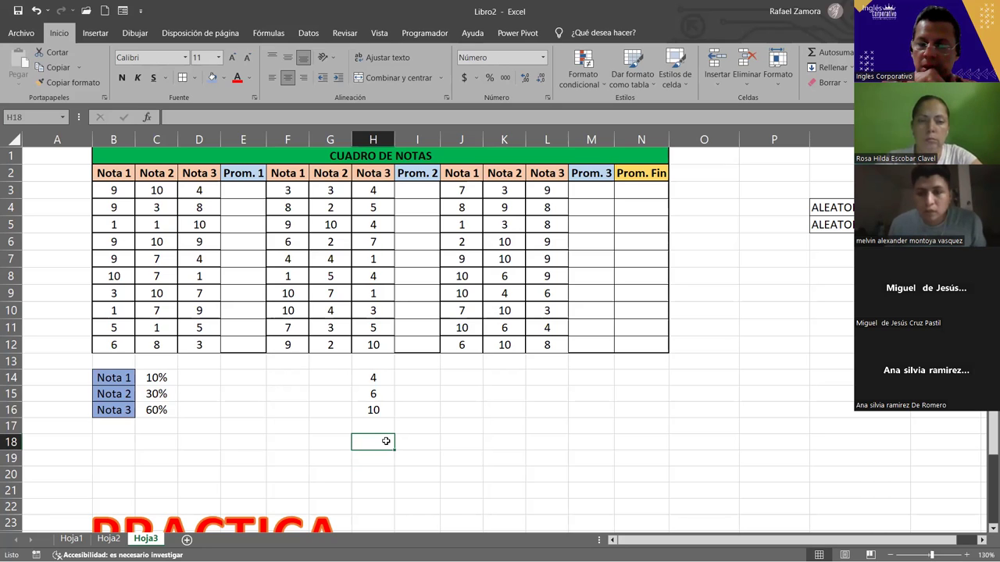
- Enter the weighted parts 0.4, 1.8 and 6 and their total 8.2 in H18:H21
{"action": "type", "text": "0.4"}
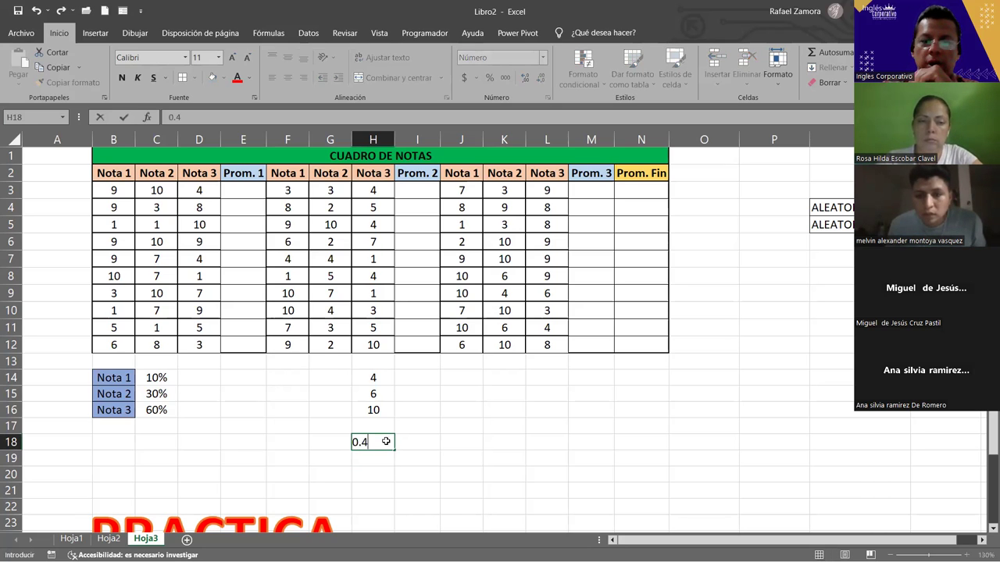
{"action": "key", "text": "Return"}
{"action": "scroll", "coordinate": [415, 424], "scroll_direction": "down", "scroll_amount": 1}
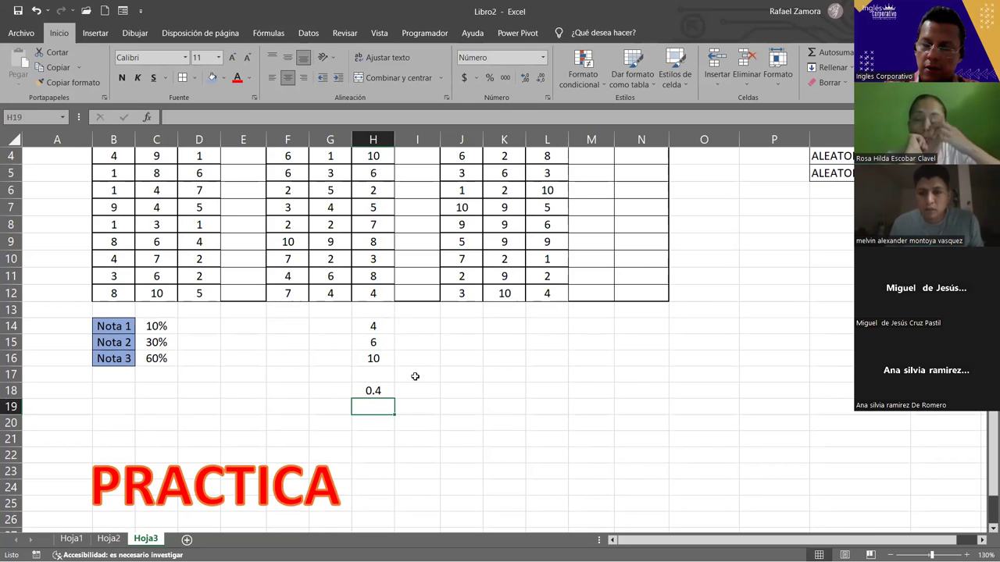
{"action": "type", "text": "1.8"}
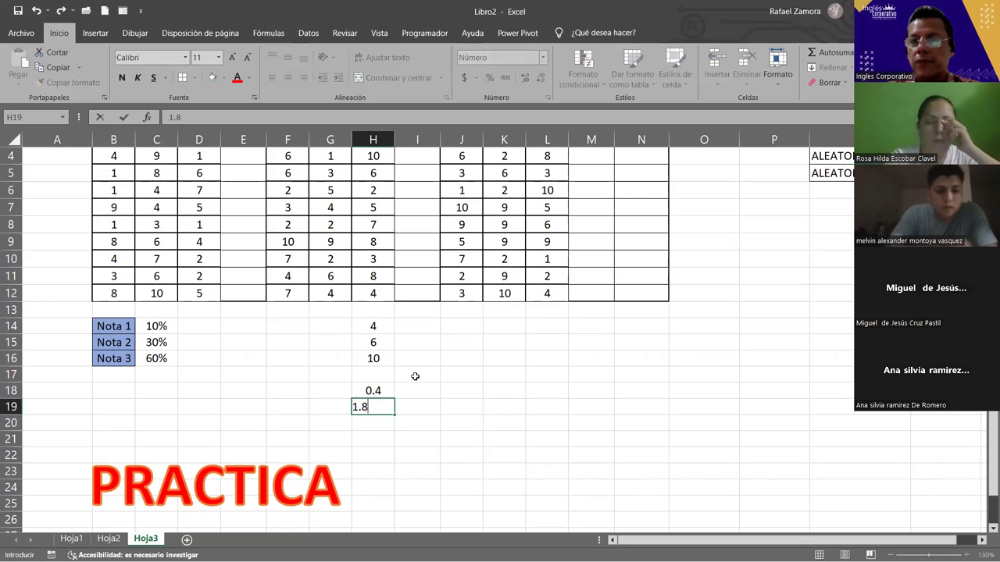
{"action": "key", "text": "Return"}
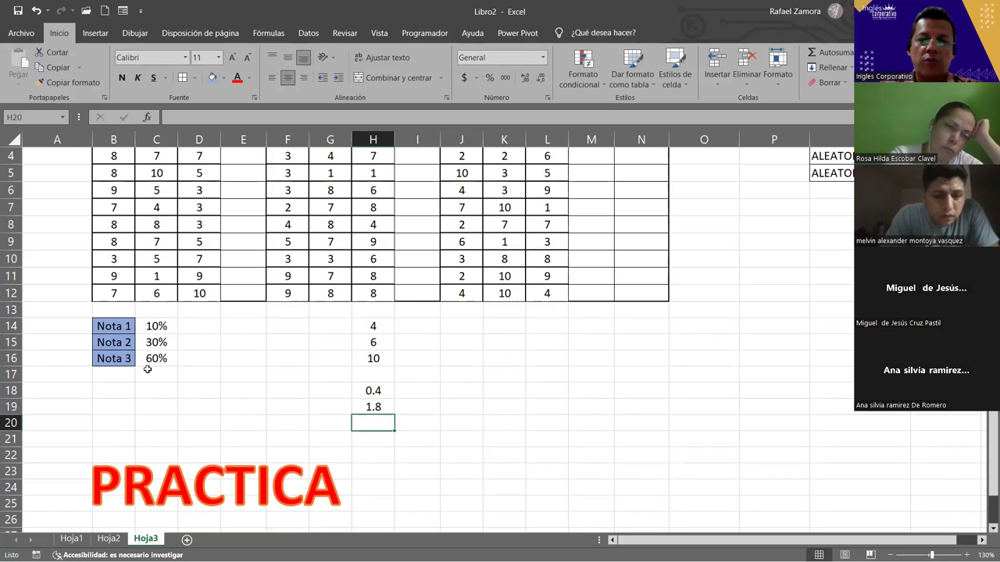
{"action": "type", "text": "6"}
{"action": "key", "text": "Return"}
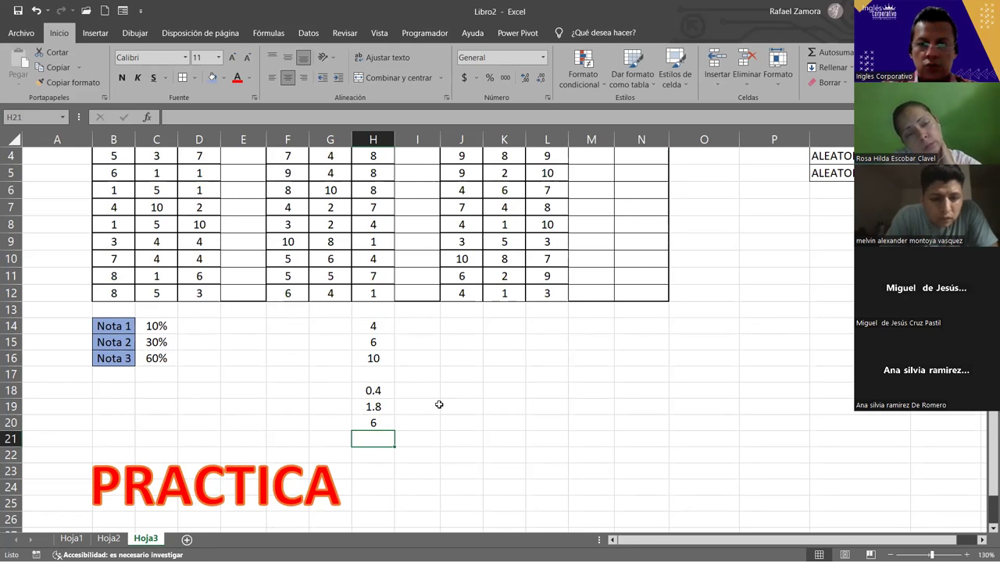
{"action": "type", "text": "8.2"}
{"action": "key", "text": "Return"}
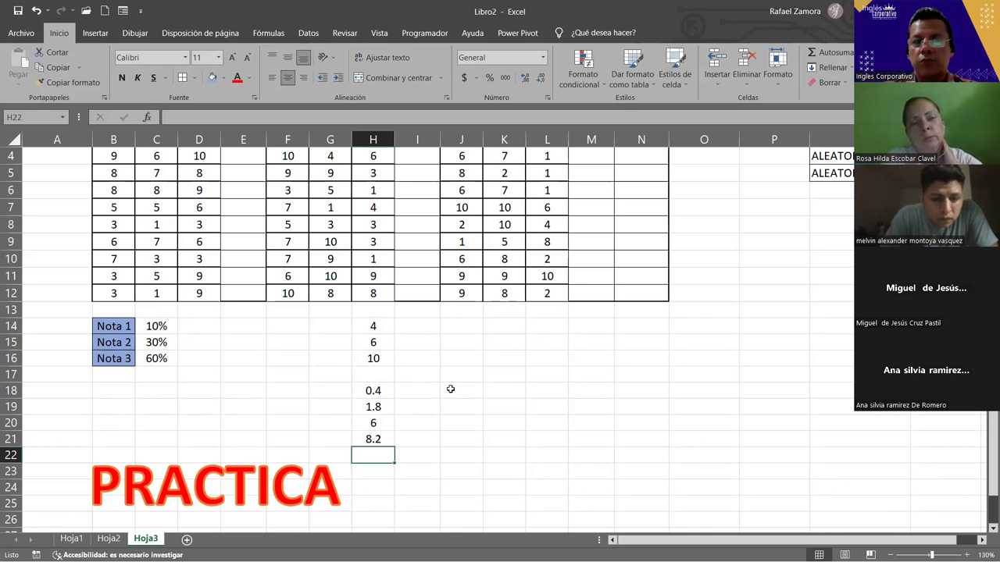
{"action": "left_click", "coordinate": [371, 441]}
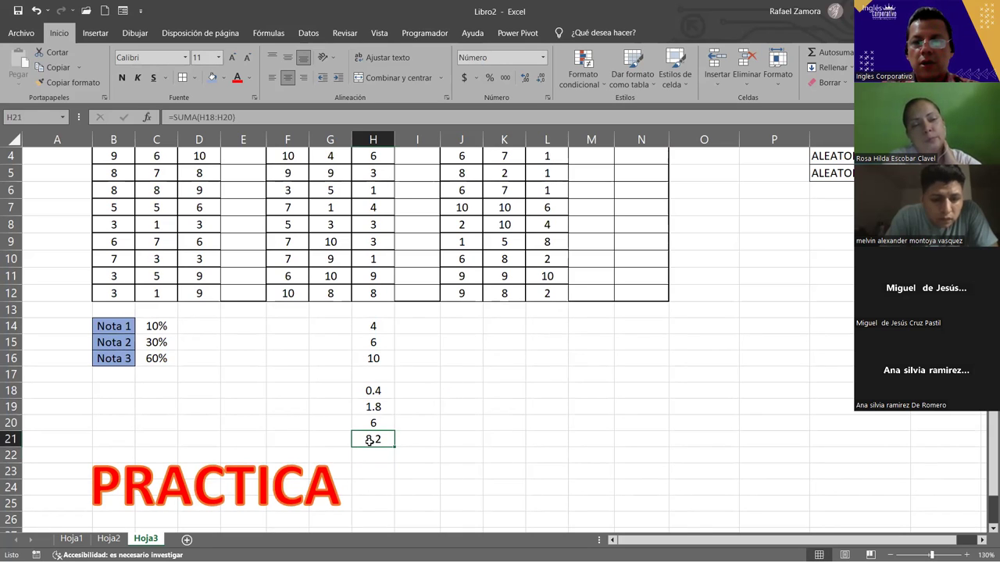
- Begin a =PROMEDIO average formula in J21
{"action": "scroll", "coordinate": [335, 375], "scroll_direction": "up", "scroll_amount": 1}
{"action": "left_click", "coordinate": [244, 185]}
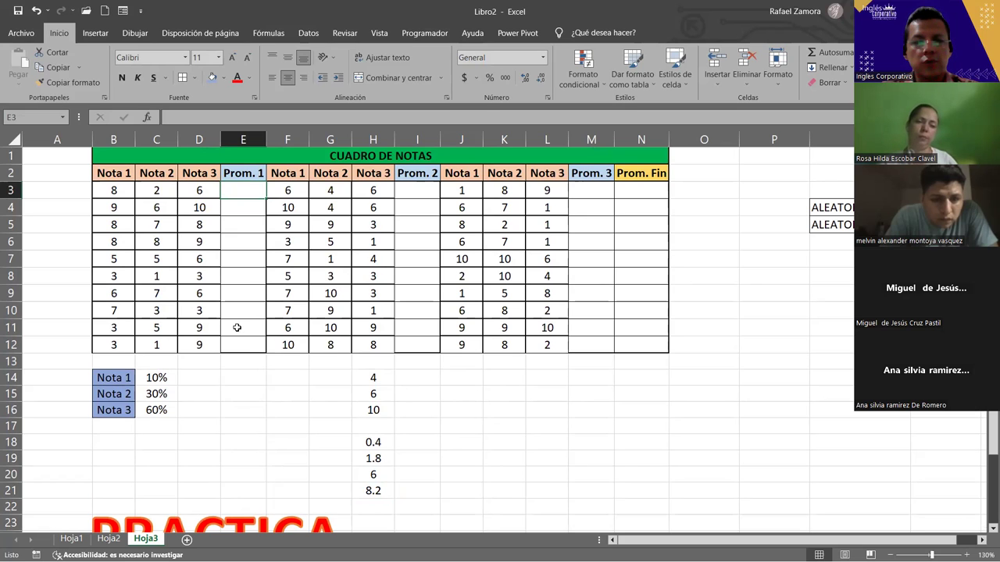
{"action": "scroll", "coordinate": [391, 351], "scroll_direction": "down", "scroll_amount": 1}
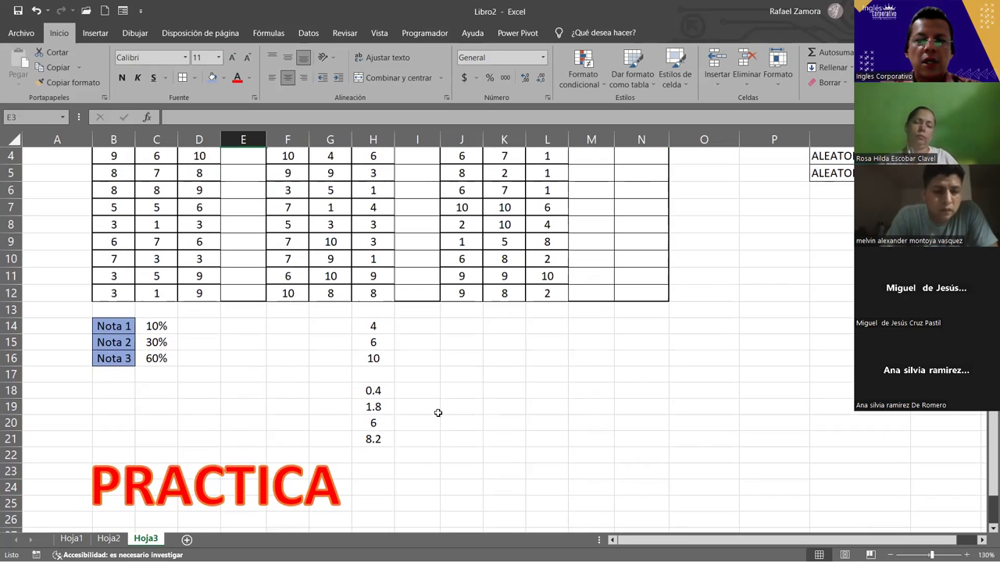
{"action": "left_click", "coordinate": [448, 438]}
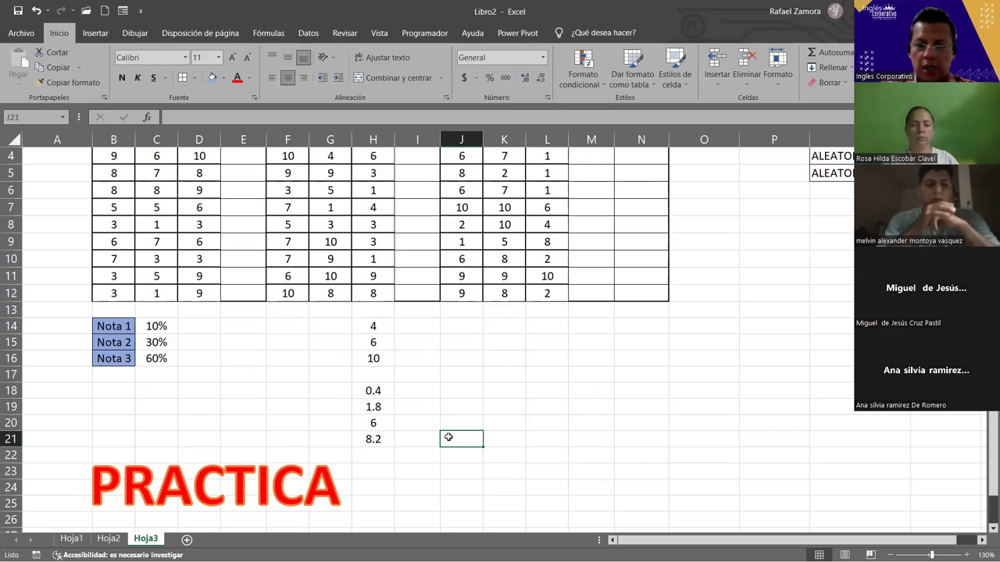
{"action": "type", "text": "=p"}
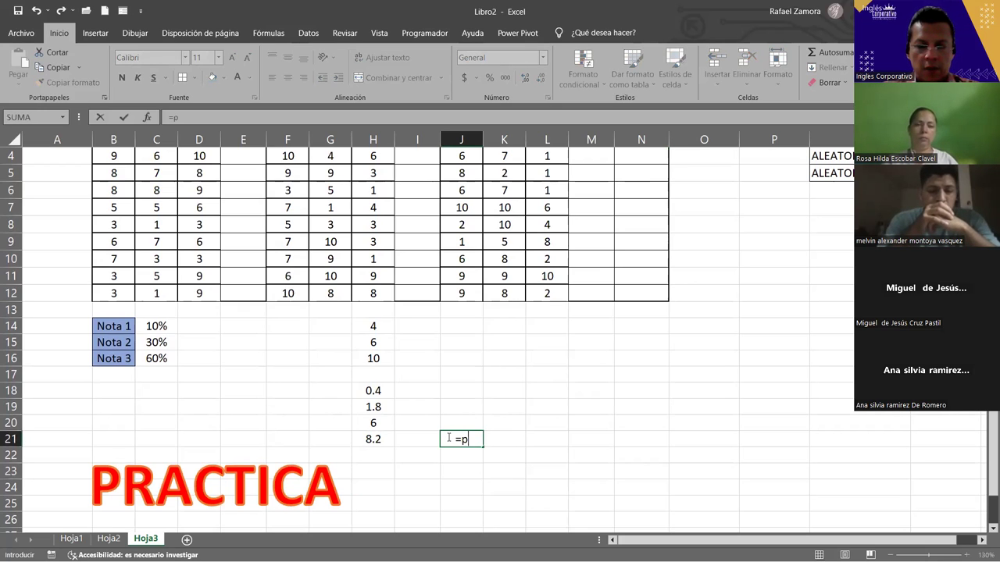
{"action": "type", "text": "rome"}
{"action": "key", "text": "Tab"}
{"action": "left_click", "coordinate": [375, 324]}
{"action": "left_click", "coordinate": [377, 359], "text": "shift"}
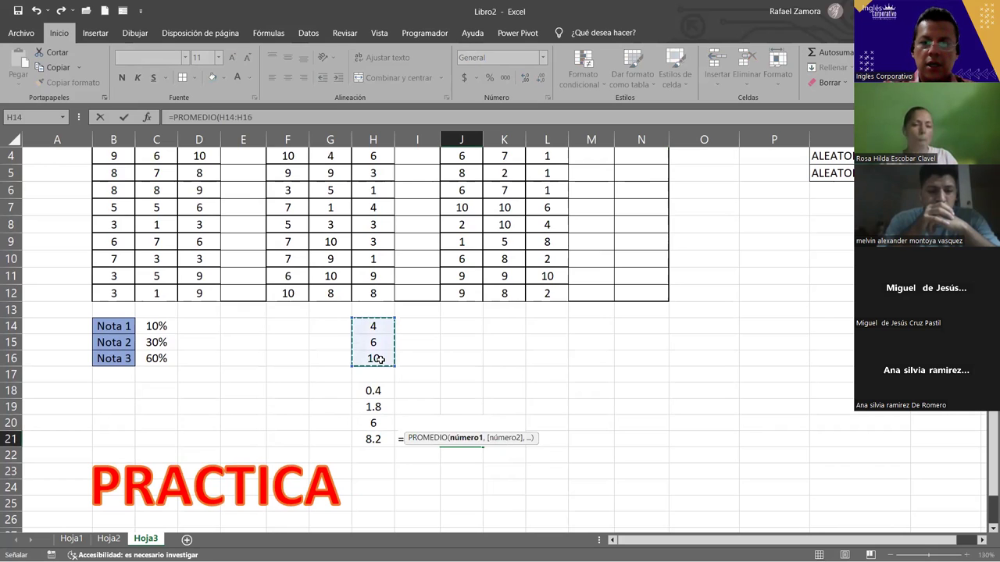
{"action": "key", "text": "Return"}
{"action": "left_click", "coordinate": [466, 439]}
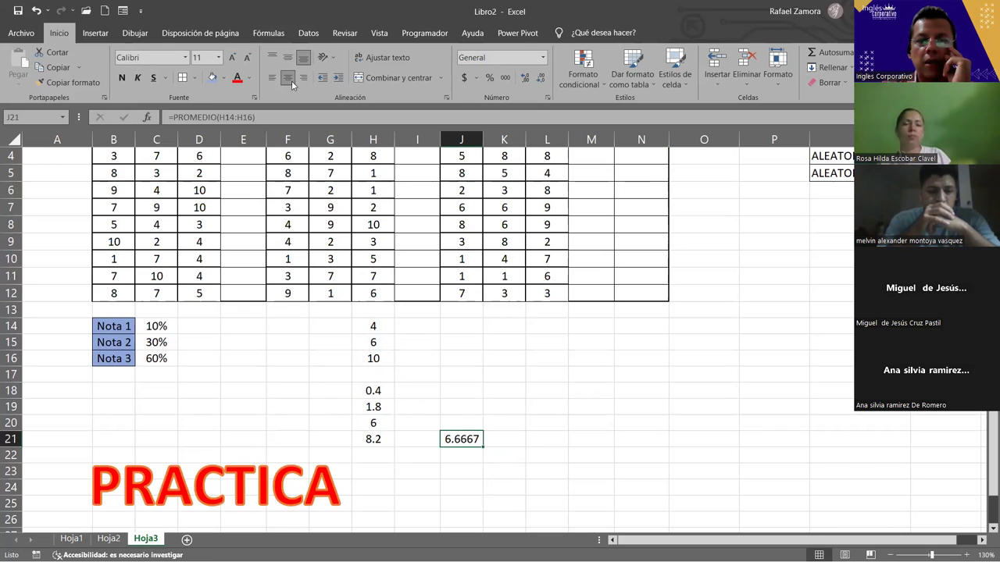
{"action": "left_click", "coordinate": [542, 80]}
{"action": "left_click", "coordinate": [541, 81]}
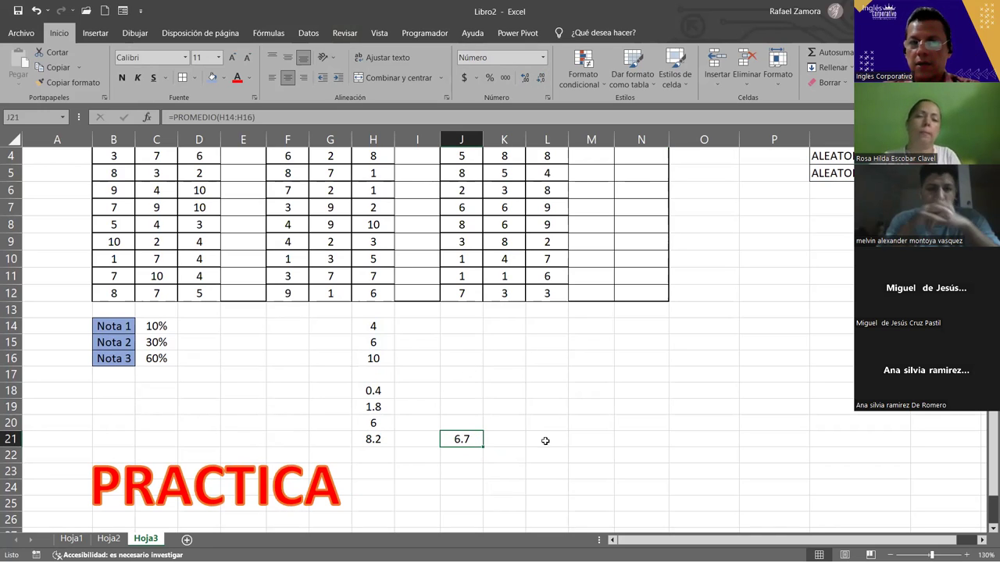
{"action": "double_click", "coordinate": [462, 440]}
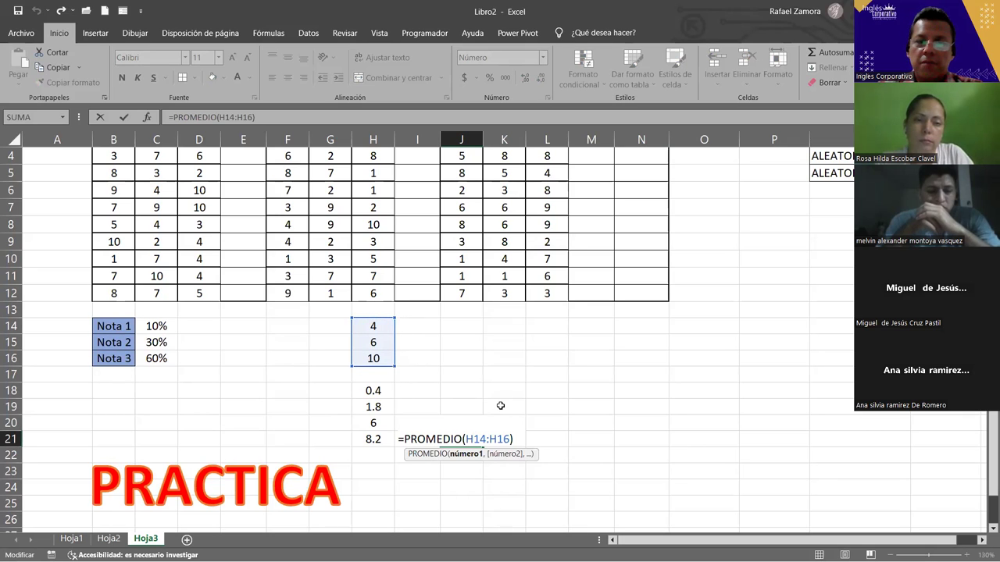
{"action": "key", "text": "ctrl+Return"}
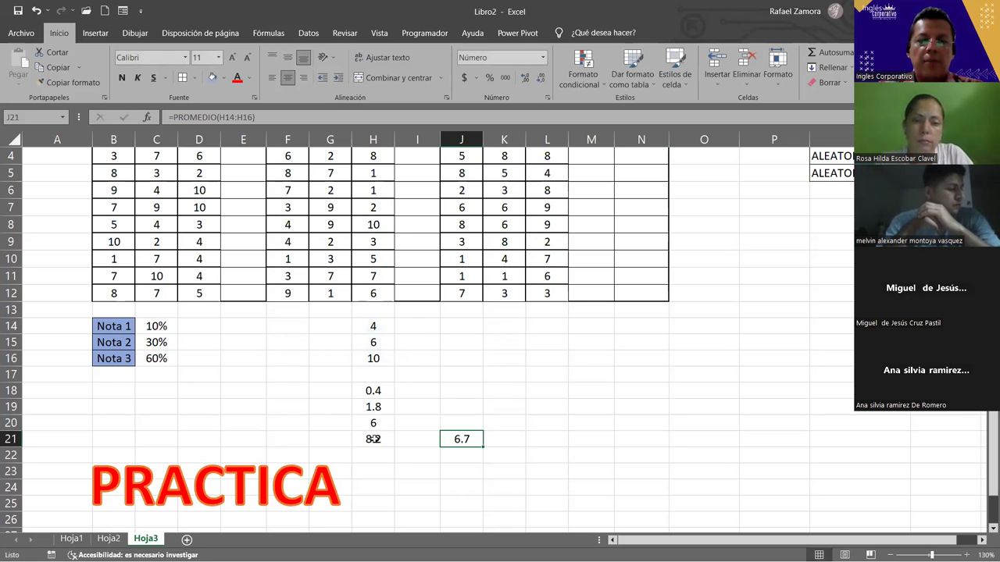
{"action": "double_click", "coordinate": [373, 439]}
{"action": "scroll", "coordinate": [441, 389], "scroll_direction": "down", "scroll_amount": 1}
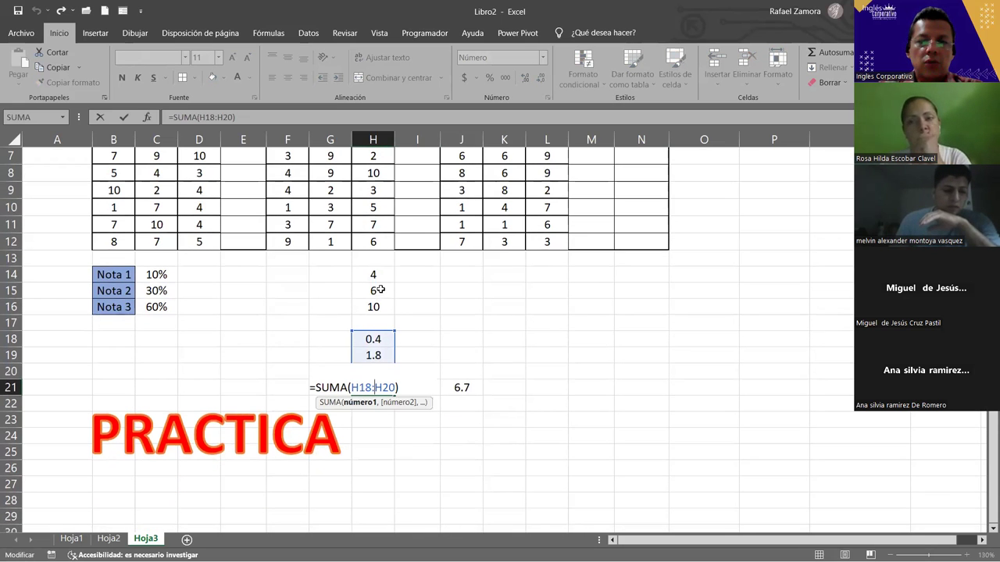
{"action": "key", "text": "ctrl+Return"}
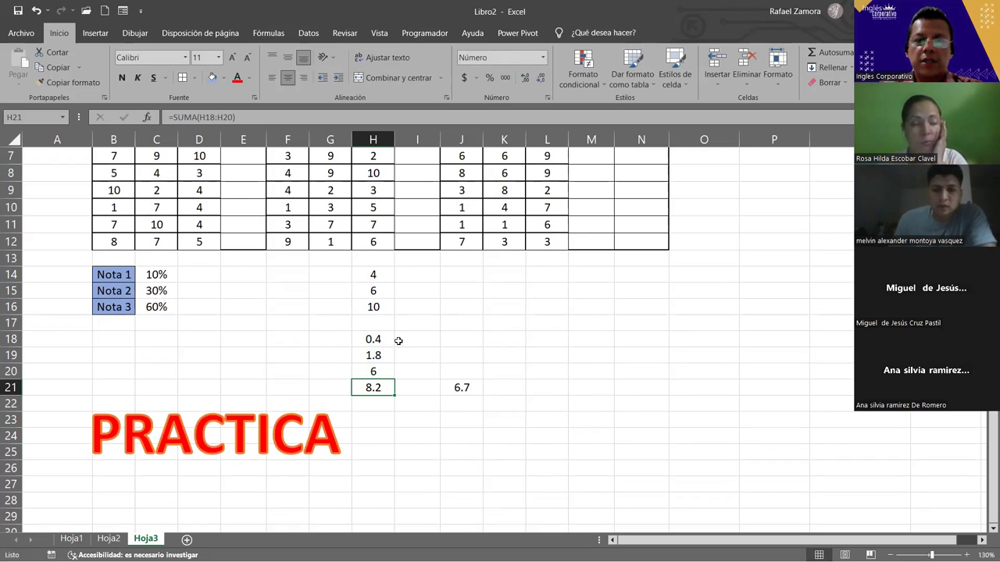
{"action": "left_click_drag", "start_coordinate": [373, 339], "coordinate": [373, 372]}
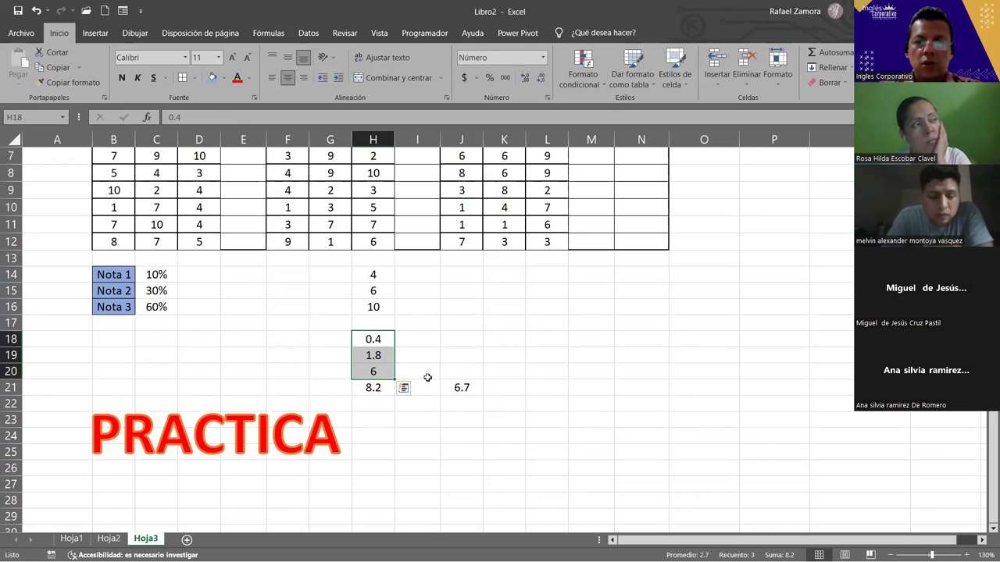
{"action": "left_click", "coordinate": [377, 390]}
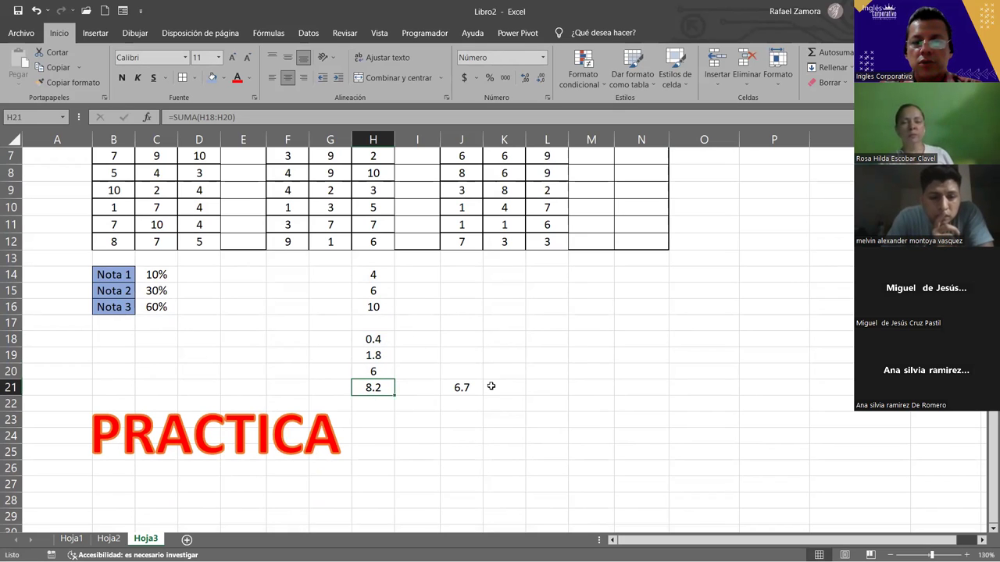
{"action": "scroll", "coordinate": [707, 412], "scroll_direction": "up", "scroll_amount": 2}
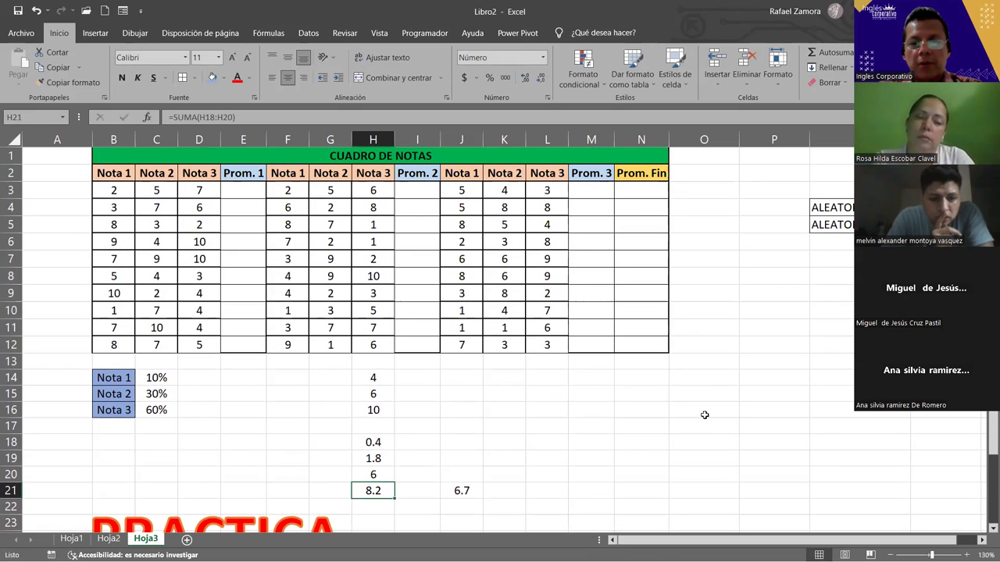
{"action": "left_click", "coordinate": [633, 396]}
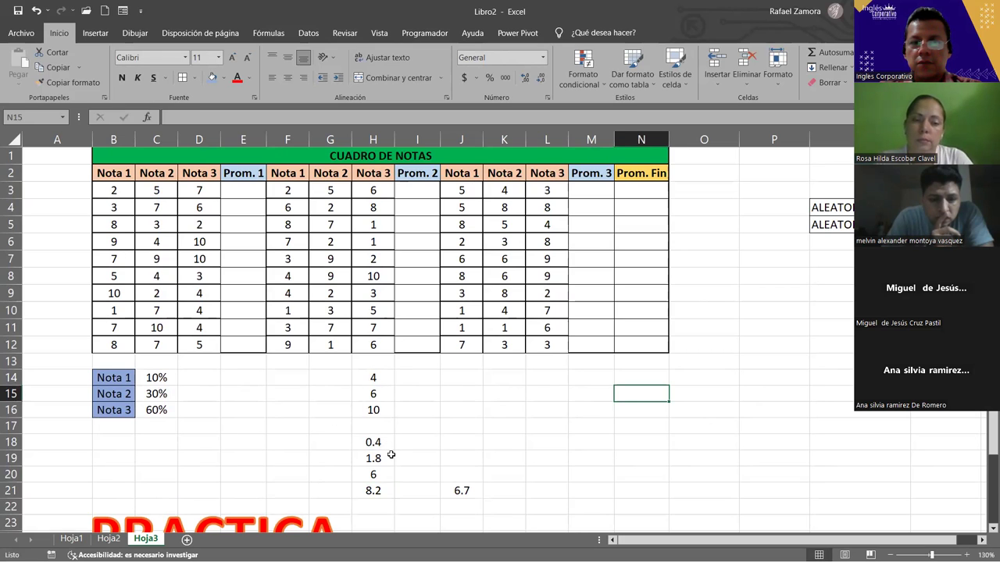
{"action": "scroll", "coordinate": [391, 455], "scroll_direction": "down", "scroll_amount": 1}
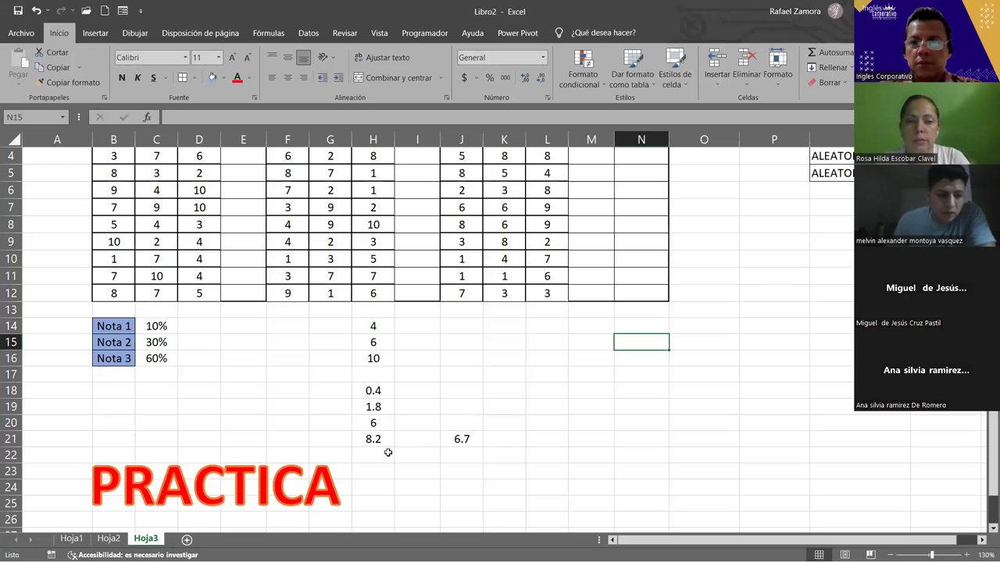
- Clear the practice calculations, set B3 to 4 and fix C3's random grade as a value
{"action": "left_click_drag", "start_coordinate": [353, 325], "coordinate": [506, 438]}
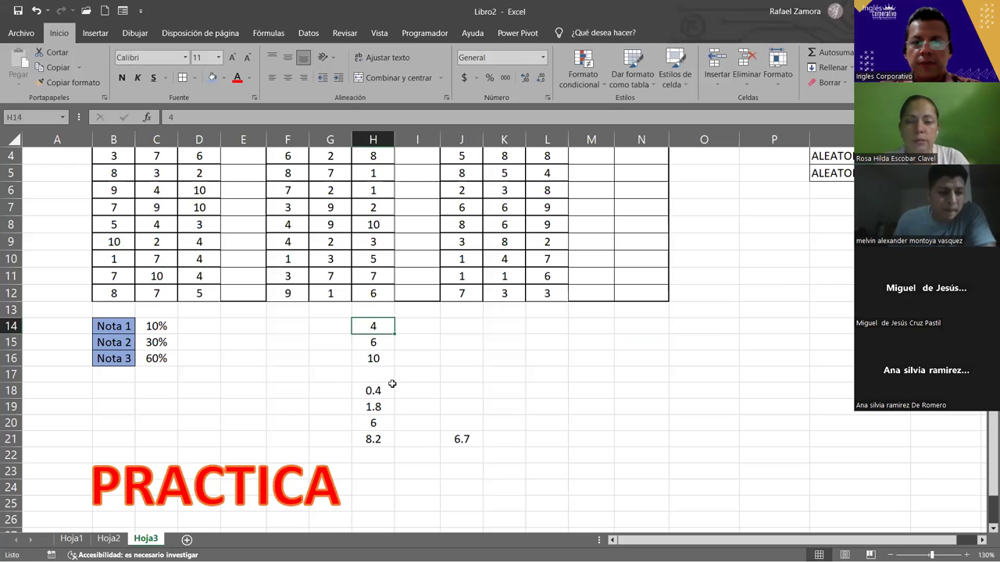
{"action": "key", "text": "Delete"}
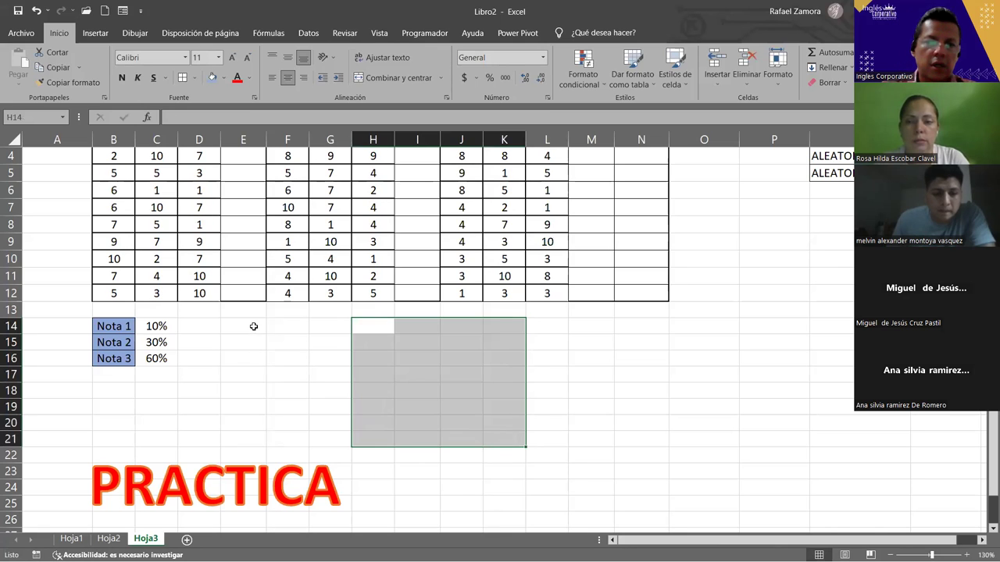
{"action": "left_click", "coordinate": [256, 326]}
{"action": "scroll", "coordinate": [266, 341], "scroll_direction": "up", "scroll_amount": 1}
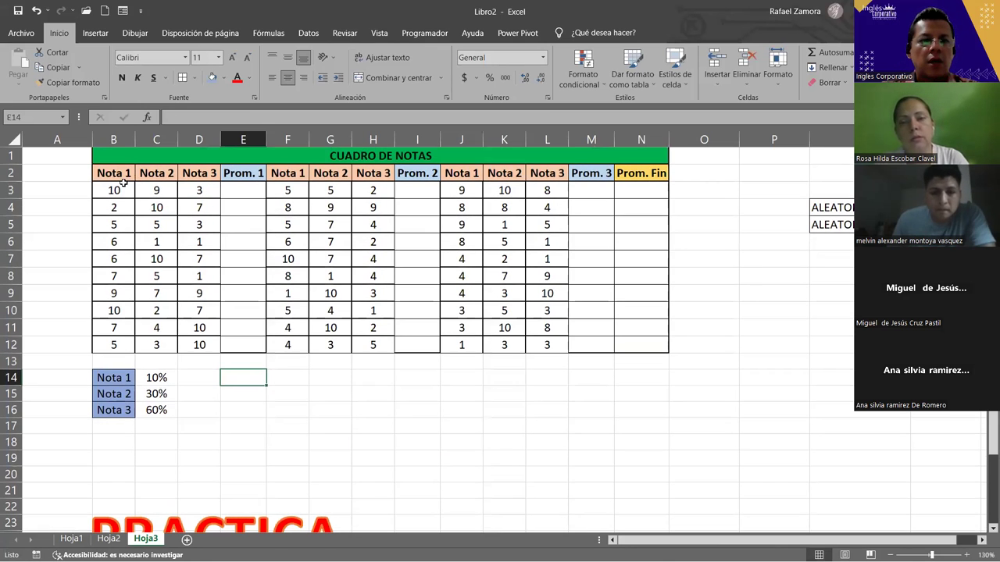
{"action": "left_click", "coordinate": [123, 190]}
{"action": "type", "text": "4"}
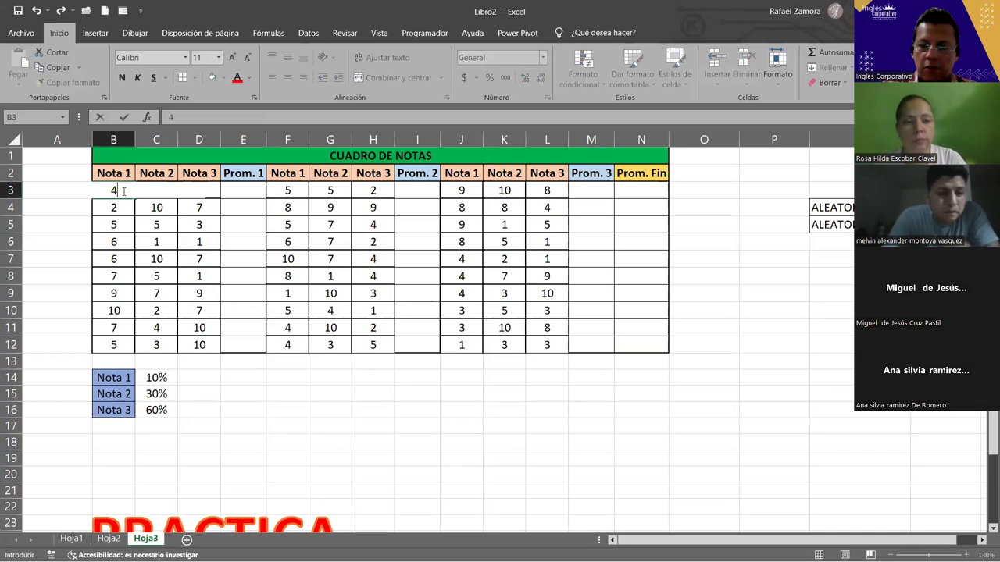
{"action": "key", "text": "Tab"}
{"action": "key", "text": "F2"}
{"action": "key", "text": "Tab"}
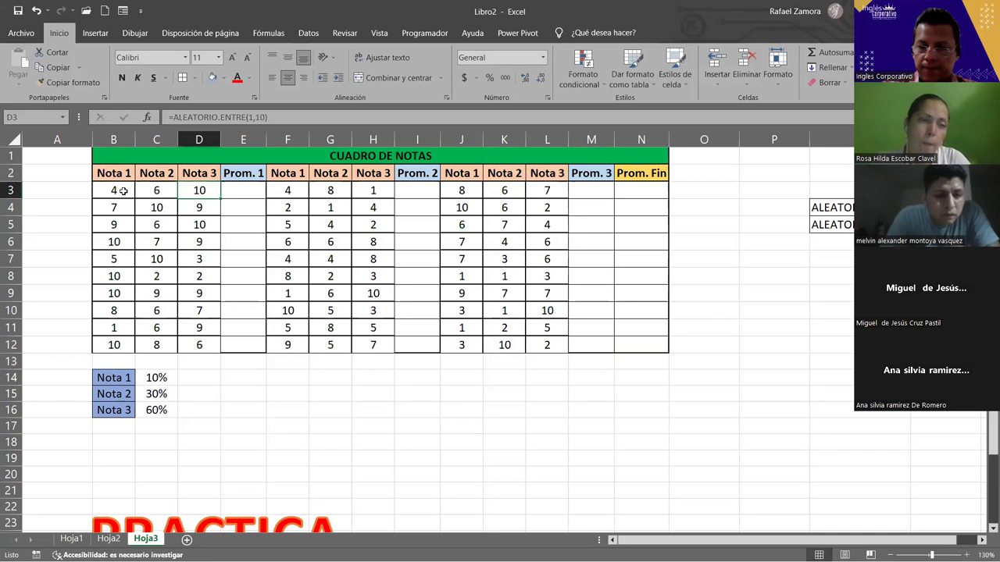
{"action": "left_click_drag", "start_coordinate": [123, 190], "coordinate": [191, 190]}
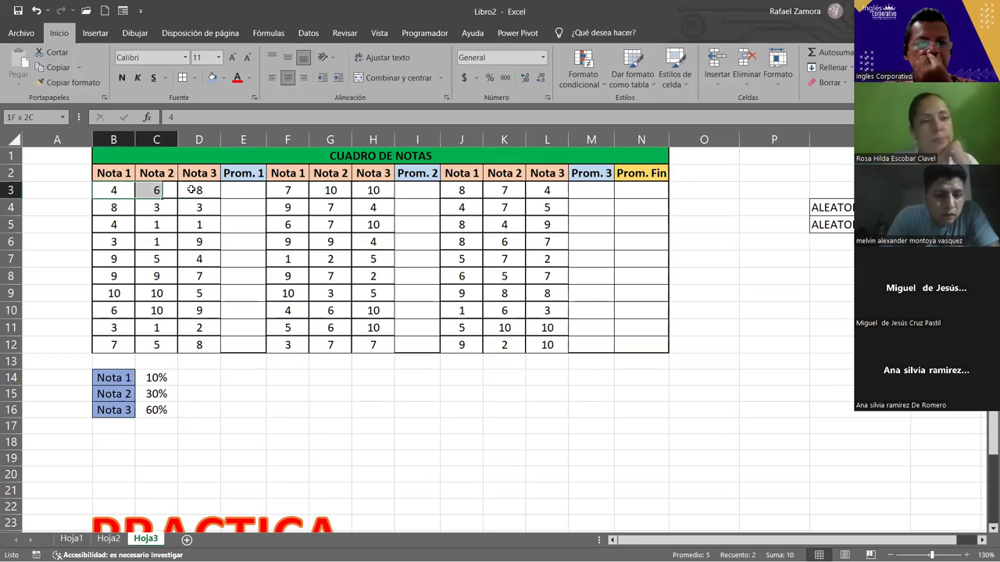
- Enter the example grades 4, 6 and 8 in E14:E16
{"action": "left_click", "coordinate": [227, 392]}
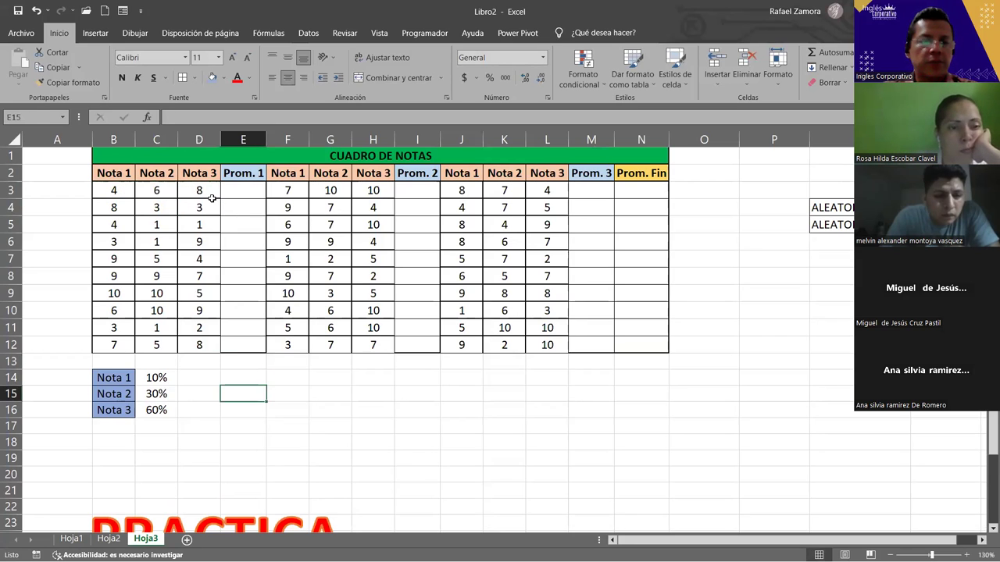
{"action": "left_click", "coordinate": [246, 375]}
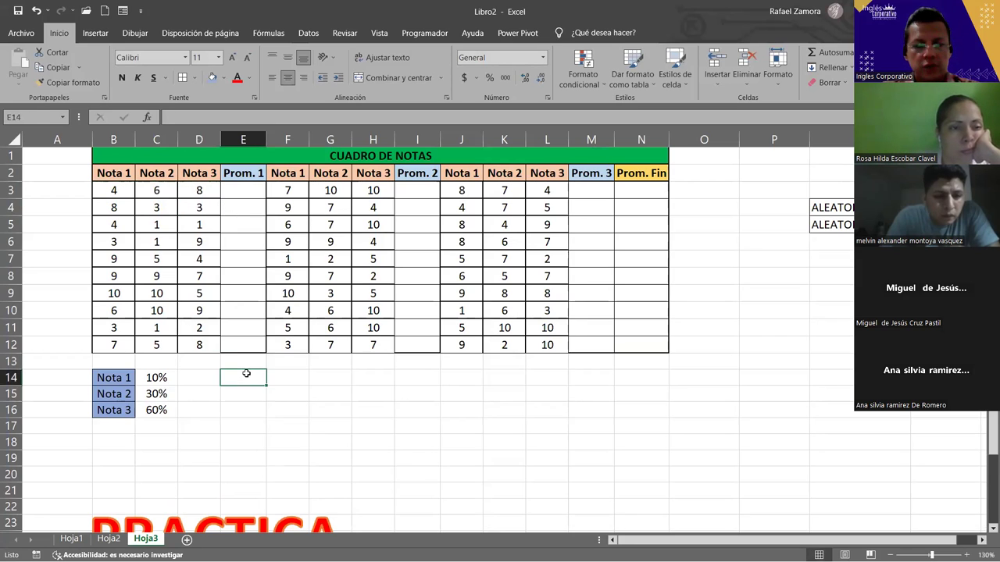
{"action": "type", "text": "4"}
{"action": "left_click", "coordinate": [259, 395]}
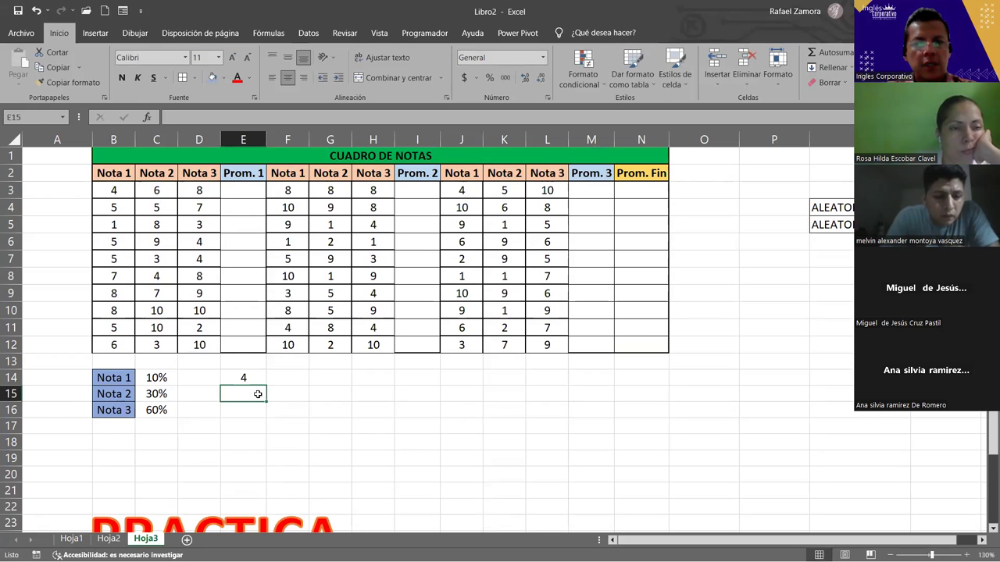
{"action": "type", "text": "6"}
{"action": "left_click", "coordinate": [239, 415]}
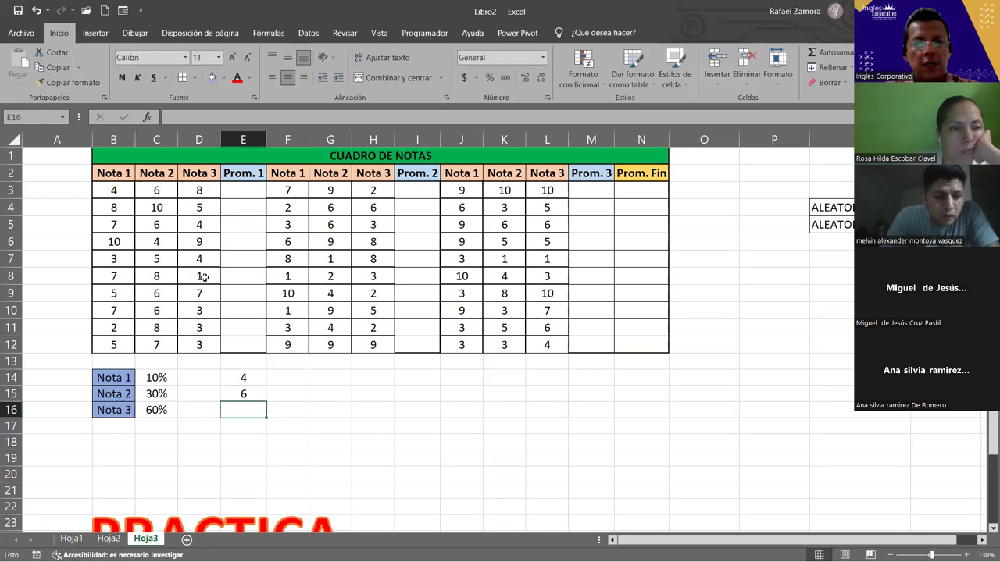
{"action": "type", "text": "8"}
{"action": "left_click", "coordinate": [283, 441]}
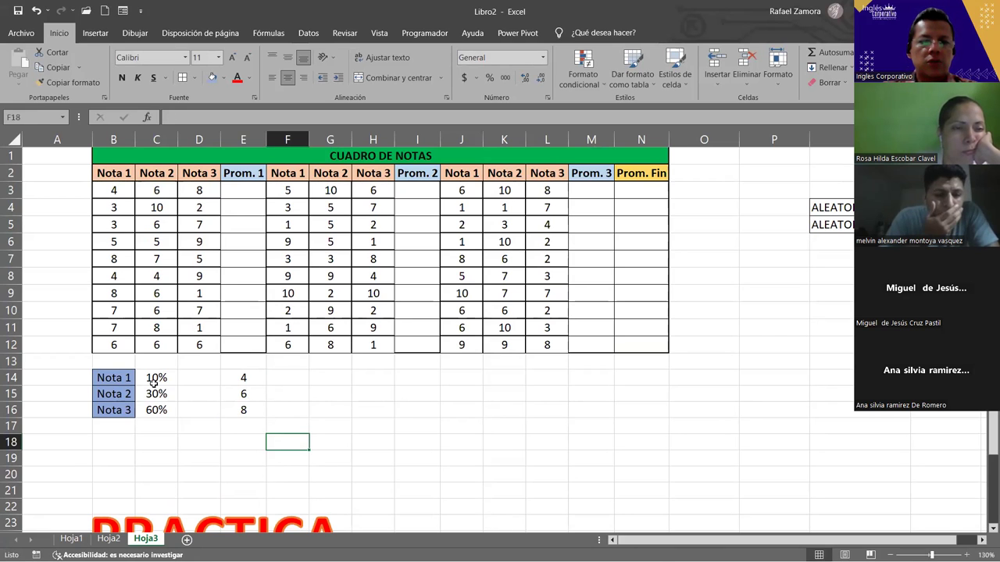
{"action": "left_click", "coordinate": [250, 378]}
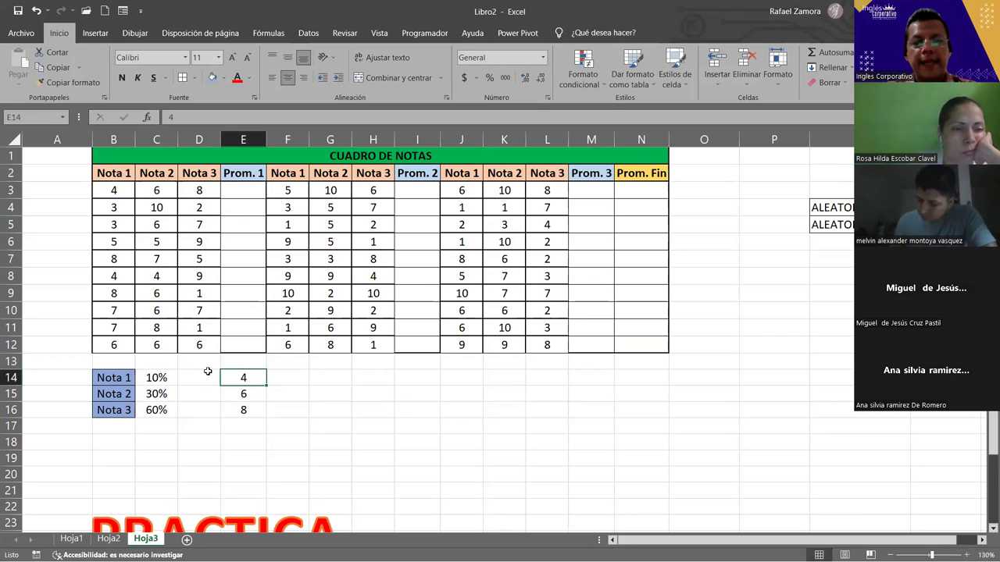
- Put 0.4 in G14 as the weighted Nota 1 value
{"action": "left_click", "coordinate": [323, 377]}
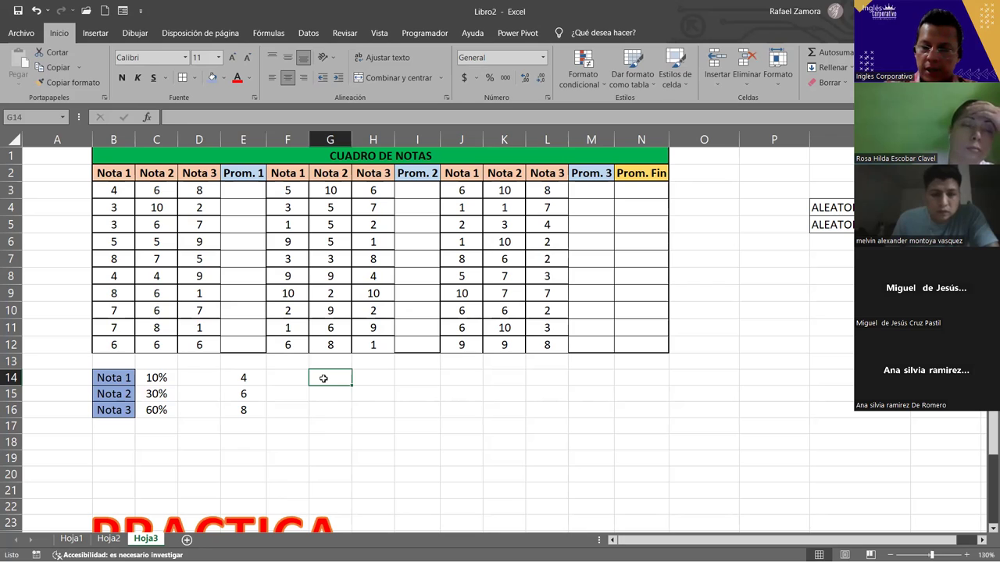
{"action": "type", "text": "0.4"}
{"action": "key", "text": "Return"}
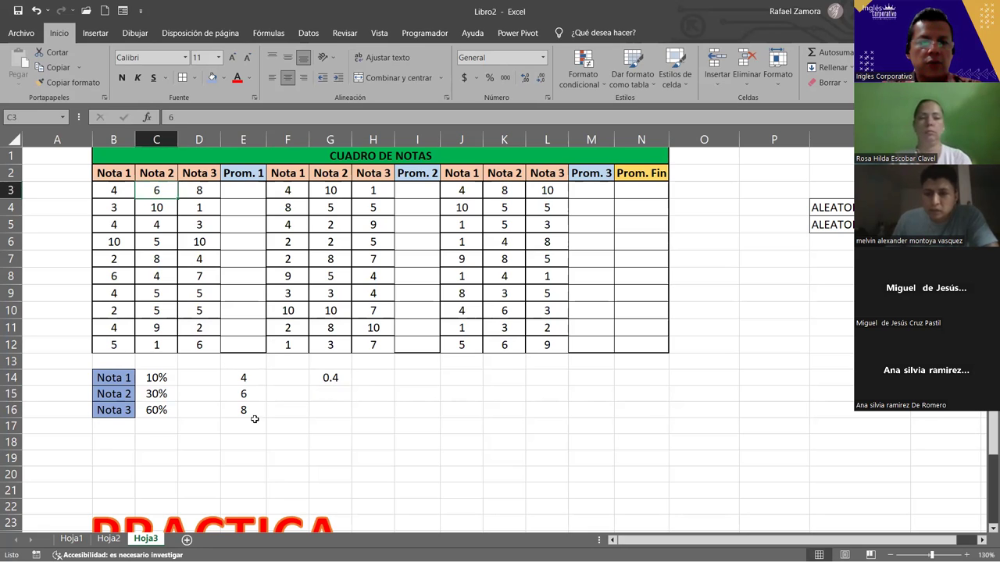
- Enter the weighted values 1.8 in G15 and 4.8 in G16
{"action": "left_click", "coordinate": [247, 394]}
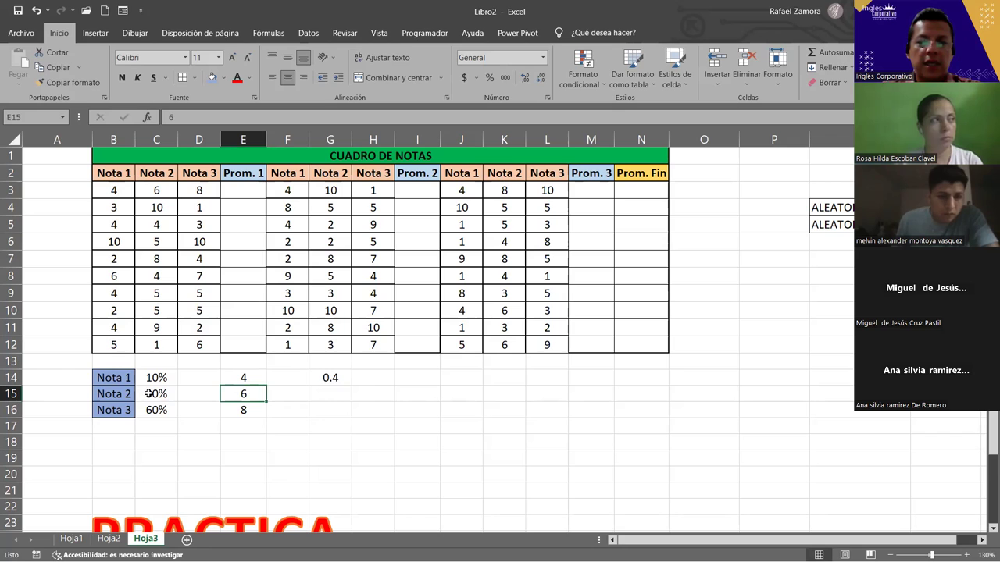
{"action": "left_click", "coordinate": [331, 395]}
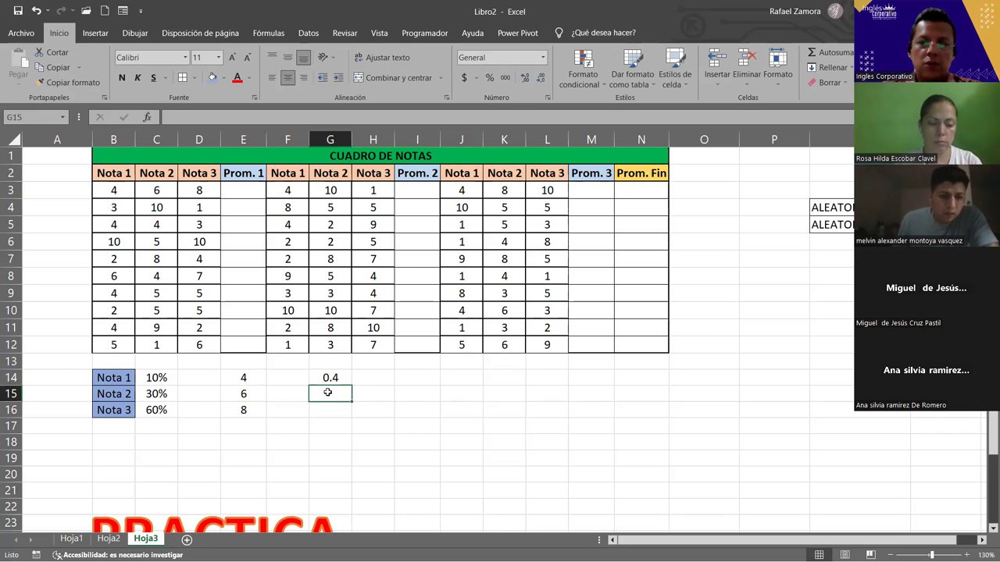
{"action": "type", "text": "1.8"}
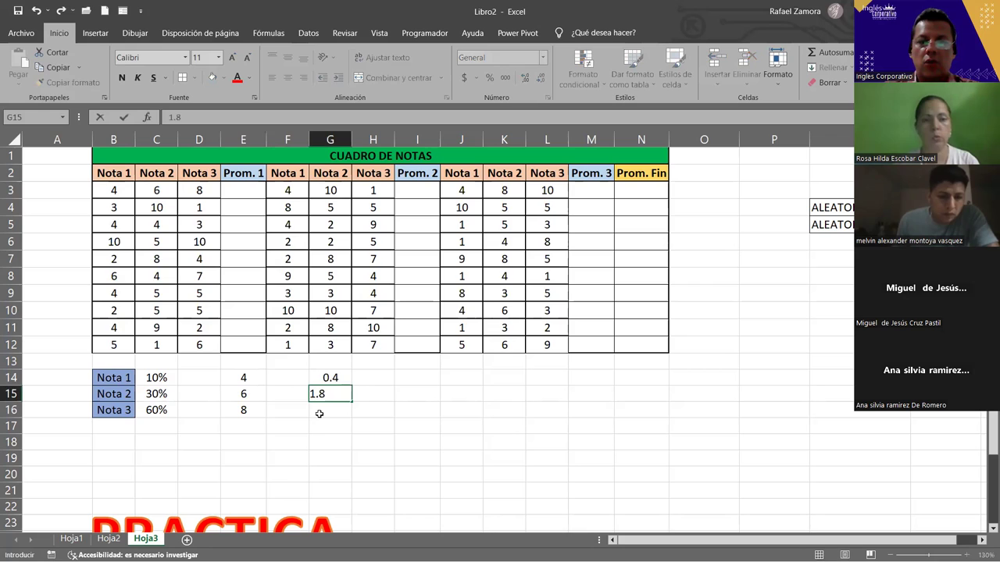
{"action": "key", "text": "Return"}
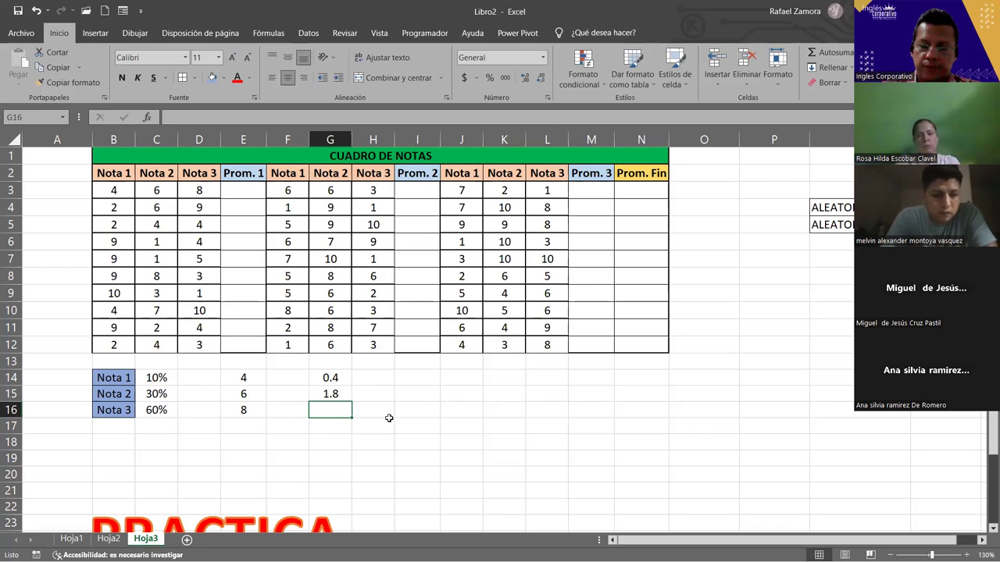
{"action": "type", "text": "4.8"}
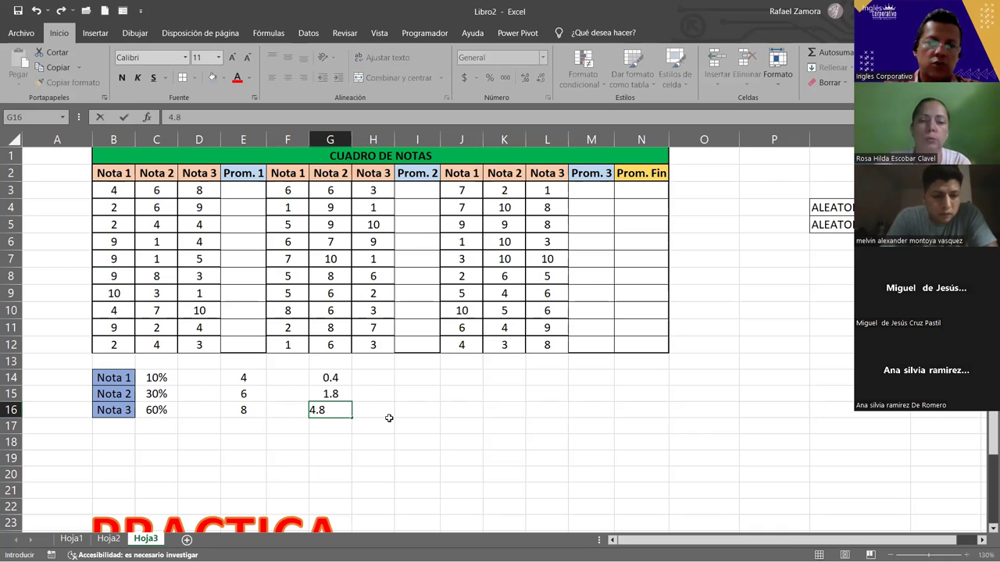
{"action": "key", "text": "Return"}
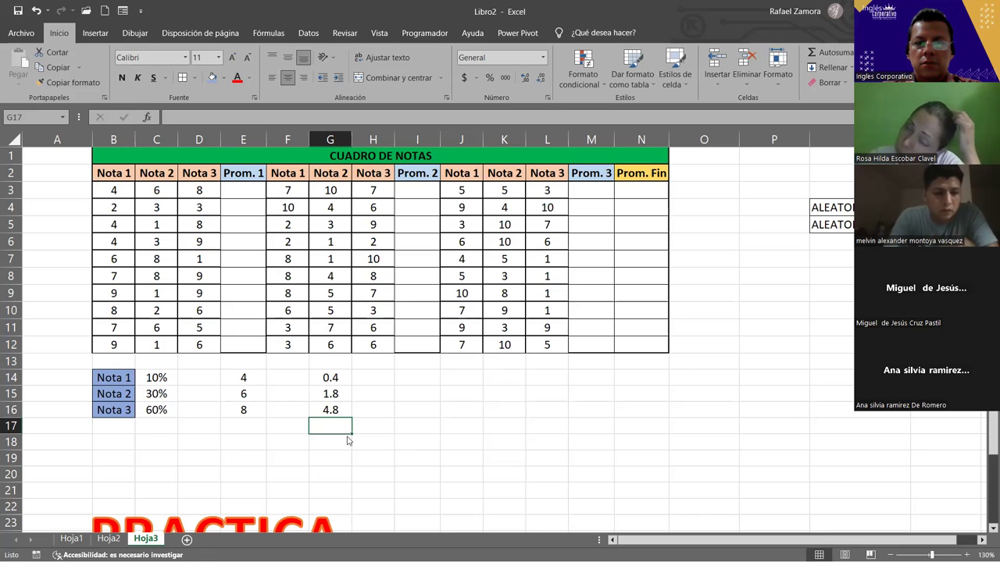
- Review the grades, weights and weighted results across rows 14 to 16
{"action": "left_click", "coordinate": [342, 378]}
{"action": "left_click", "coordinate": [258, 377]}
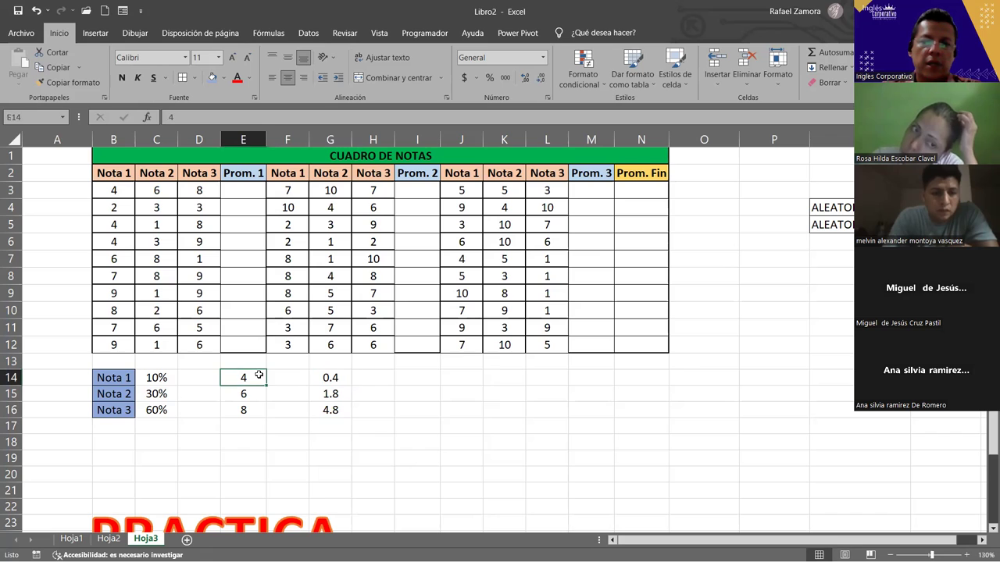
{"action": "left_click", "coordinate": [168, 378]}
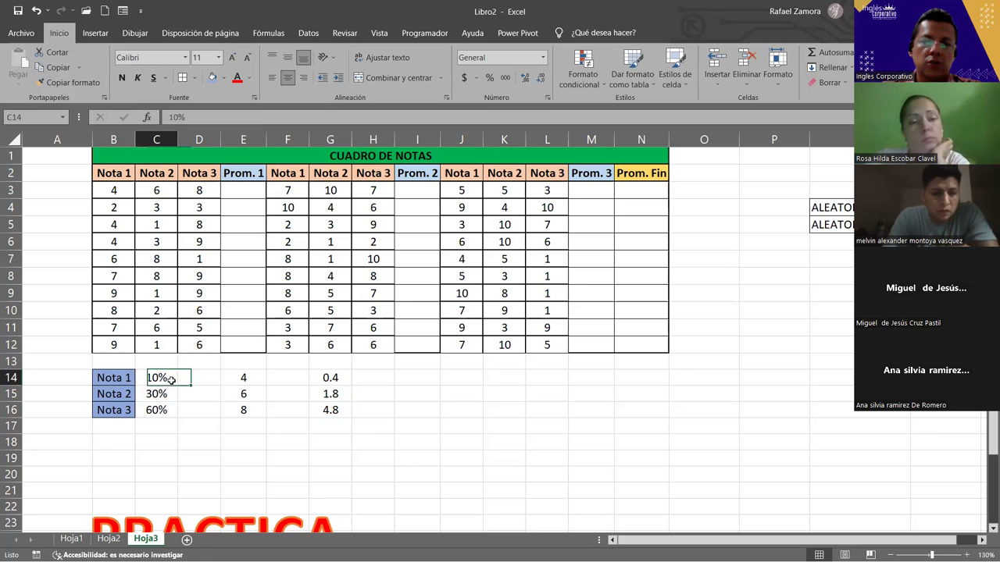
{"action": "left_click", "coordinate": [320, 390]}
{"action": "left_click", "coordinate": [243, 394]}
{"action": "left_click", "coordinate": [168, 393]}
{"action": "left_click", "coordinate": [328, 392]}
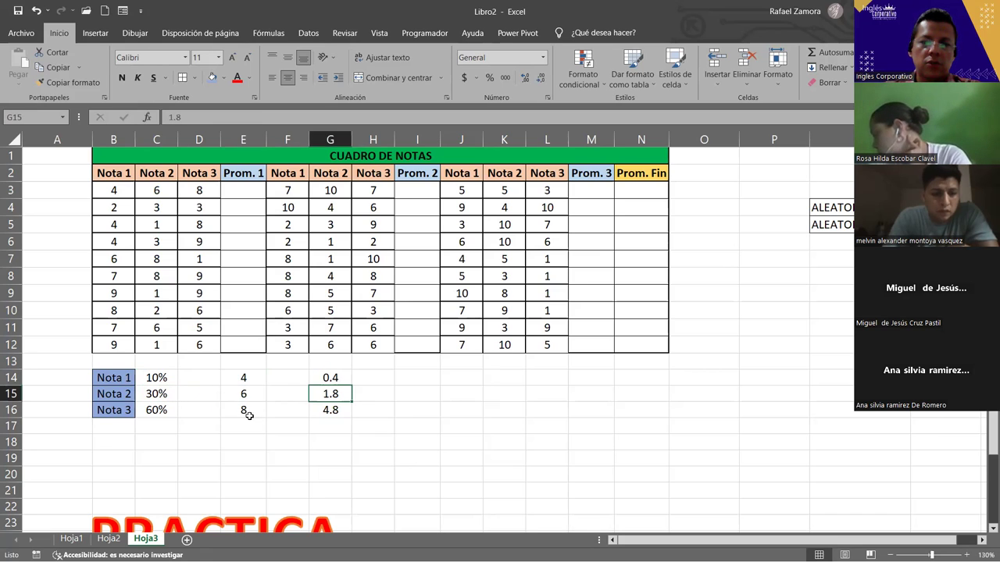
{"action": "left_click", "coordinate": [248, 414]}
{"action": "left_click", "coordinate": [160, 410]}
{"action": "left_click", "coordinate": [332, 410]}
- Total the weighted values in G18 with AutoSum =SUMA(G14:G17), giving 7
{"action": "left_click", "coordinate": [341, 441]}
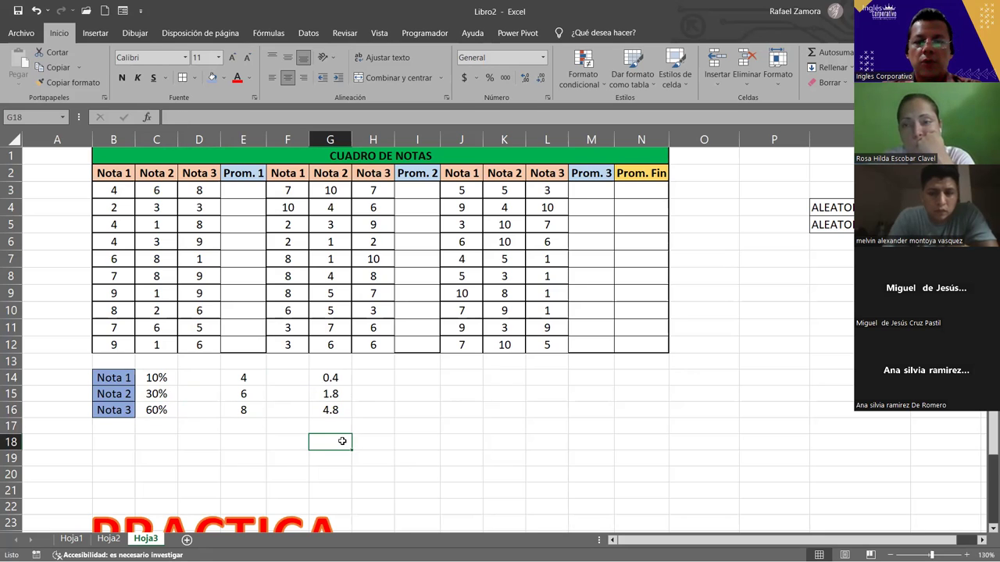
{"action": "key", "text": "alt+equal"}
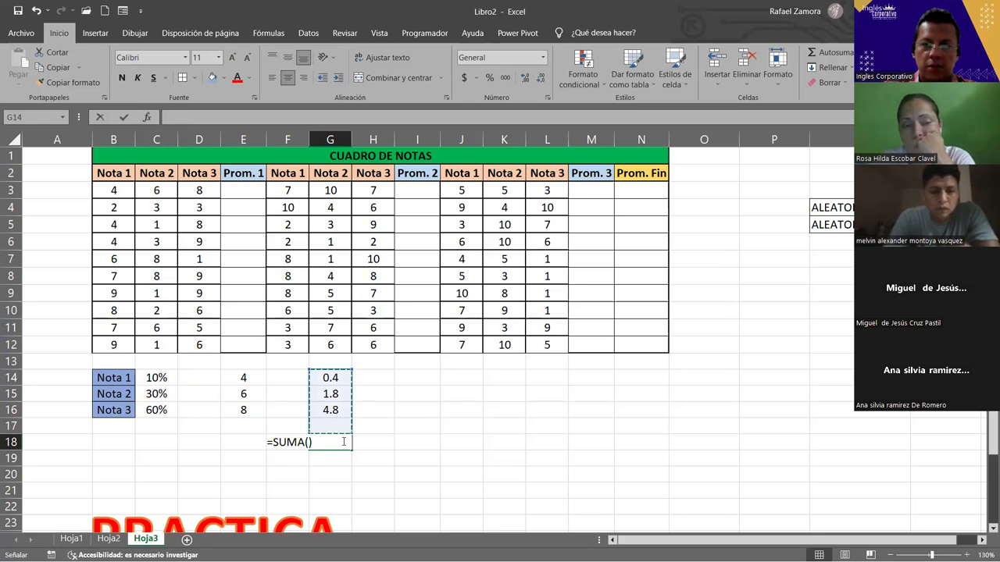
{"action": "key", "text": "alt+equal"}
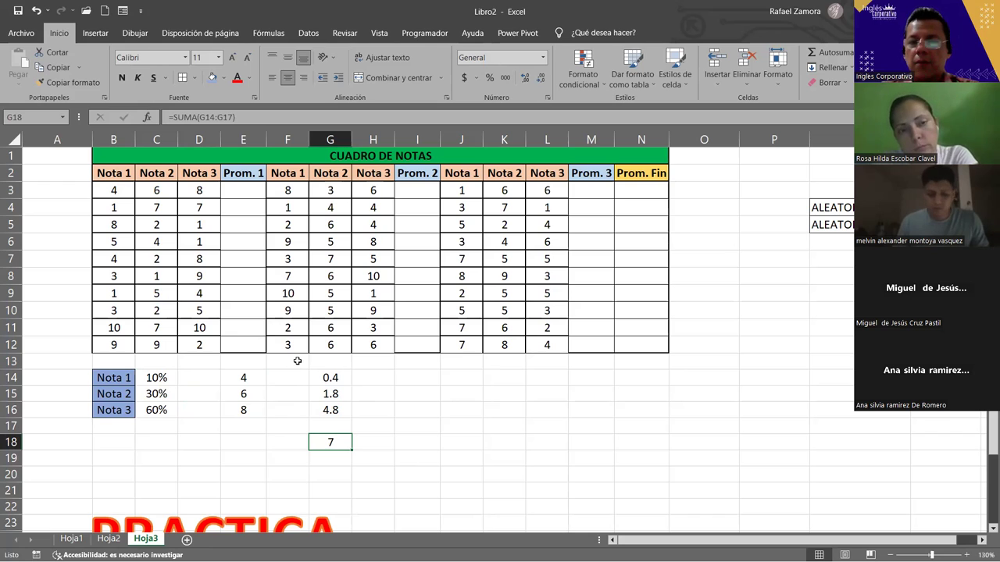
- Clear the worked example from E14:H18
{"action": "left_click", "coordinate": [236, 378]}
{"action": "left_click_drag", "start_coordinate": [338, 424], "coordinate": [373, 442]}
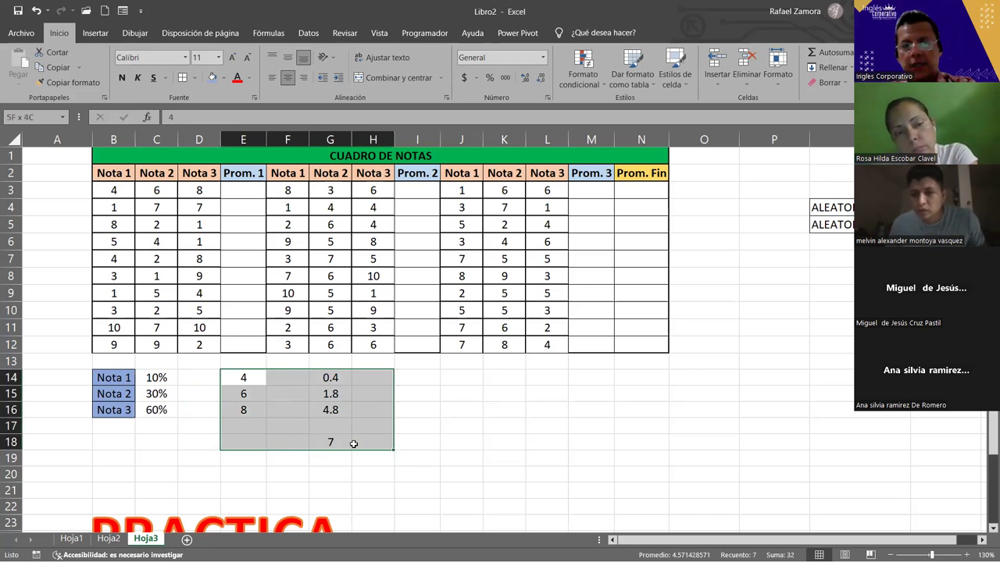
{"action": "key", "text": "Delete"}
- Start the E3 formula as =B3*$C$14 with the weight locked absolute
{"action": "left_click", "coordinate": [247, 192]}
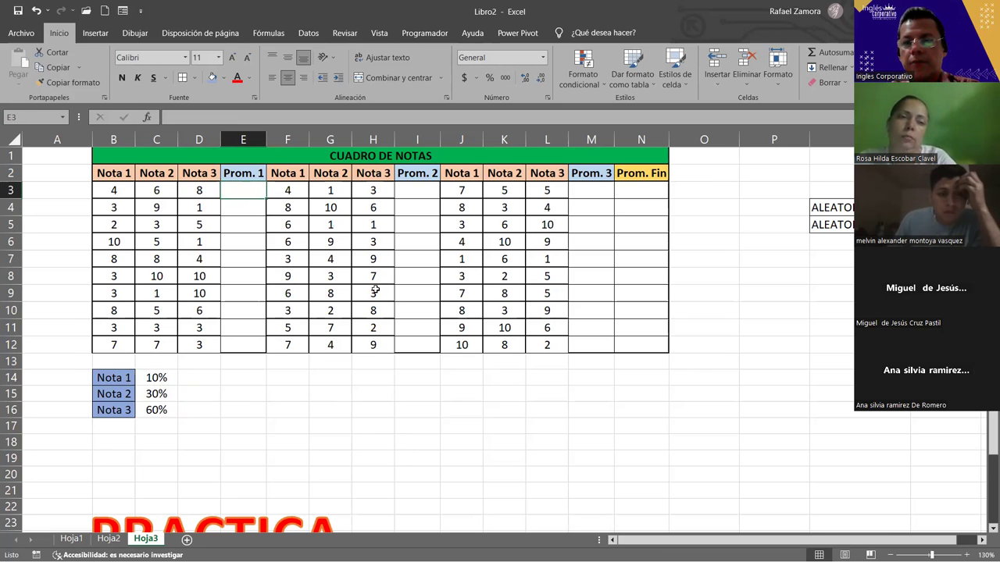
{"action": "type", "text": "="}
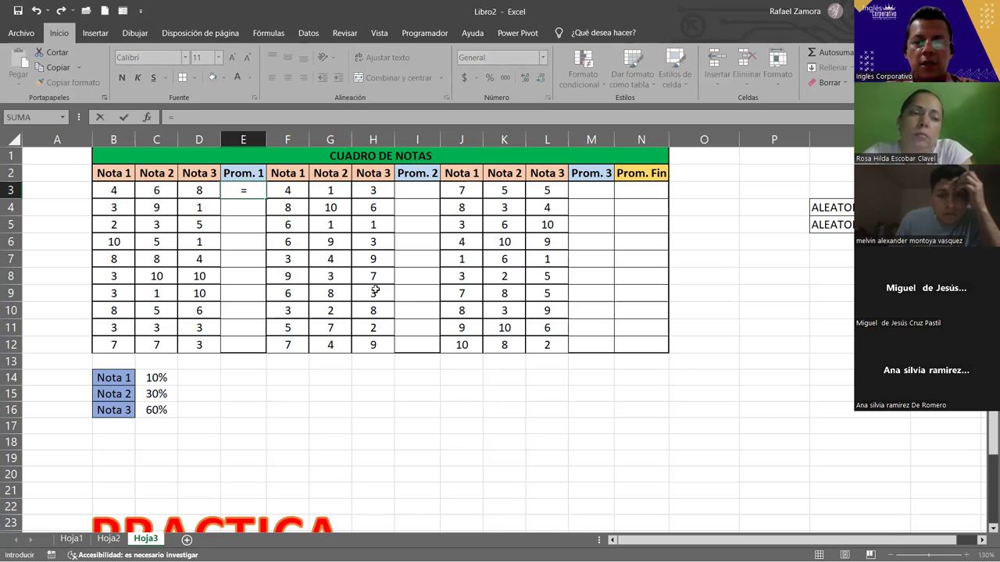
{"action": "left_click", "coordinate": [99, 190]}
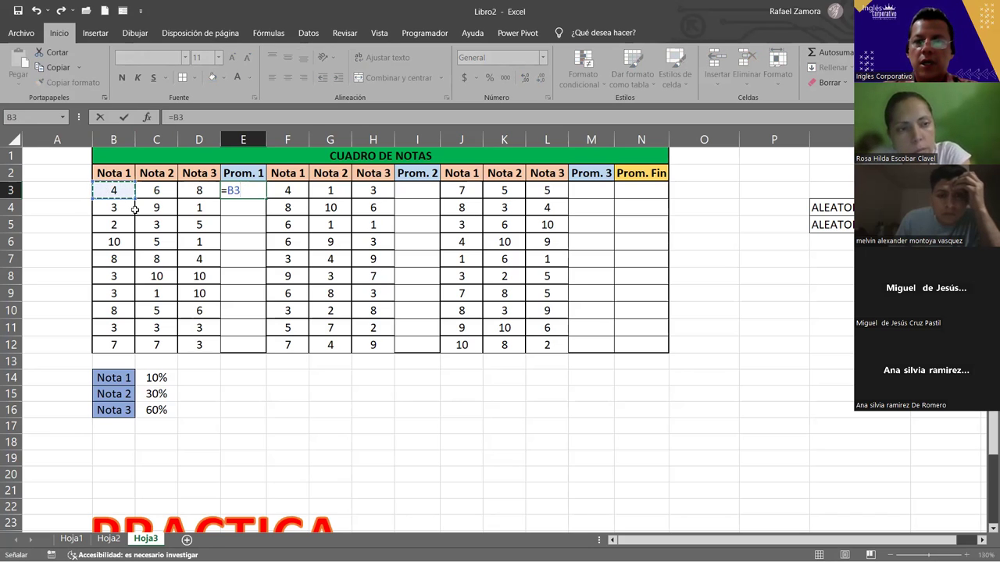
{"action": "type", "text": "*"}
{"action": "left_click", "coordinate": [161, 377]}
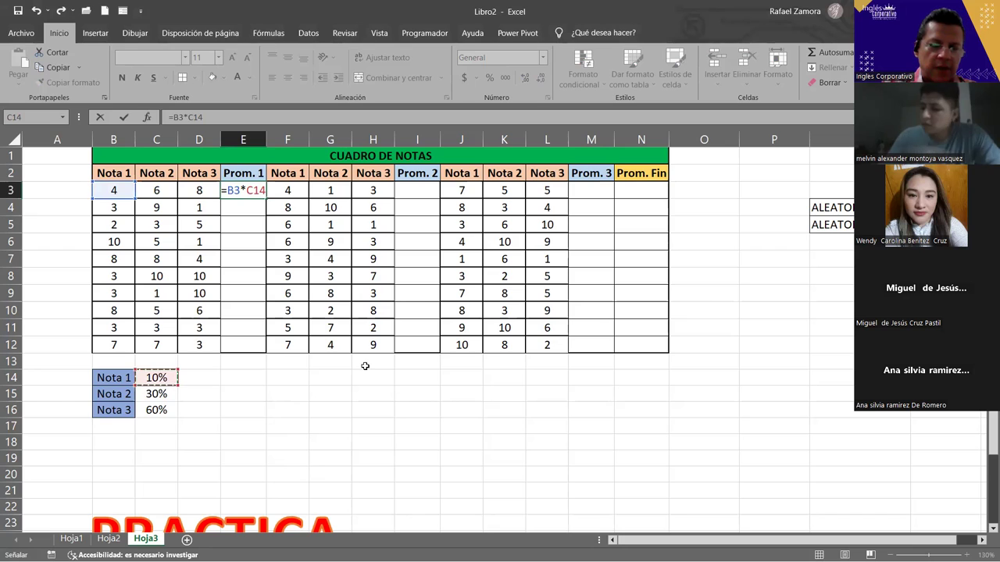
{"action": "key", "text": "F4"}
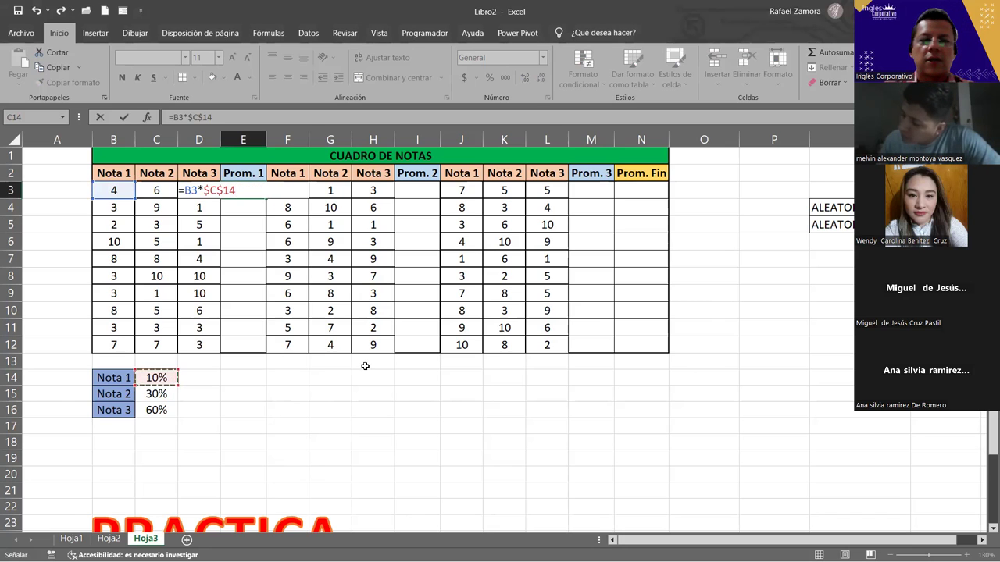
- Extend the E3 formula with +C3*$C$15+D3*$C$16 and confirm it
{"action": "type", "text": "+"}
{"action": "left_click", "coordinate": [156, 188]}
{"action": "type", "text": "*"}
{"action": "left_click", "coordinate": [158, 390]}
{"action": "key", "text": "F4"}
{"action": "type", "text": "+"}
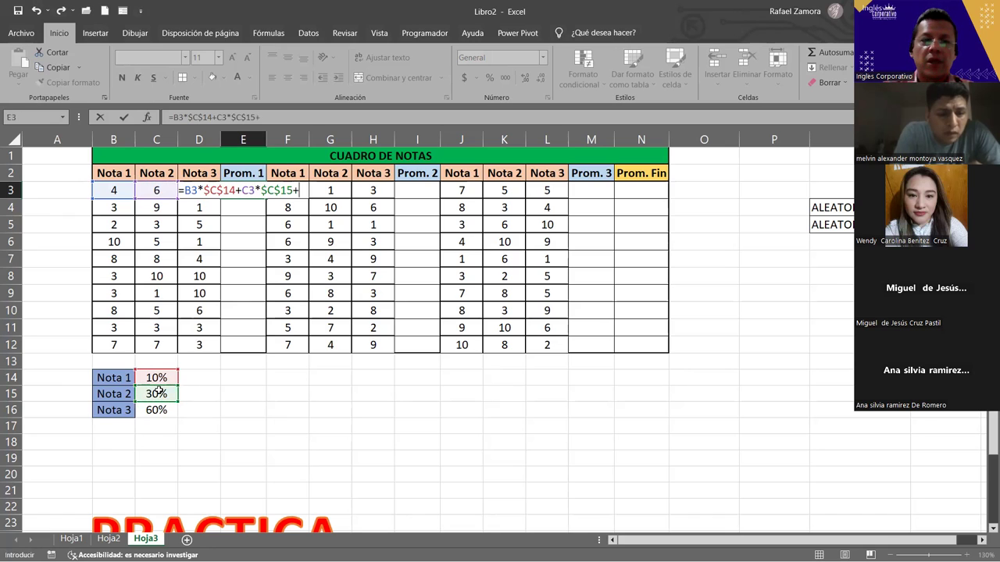
{"action": "key", "text": "Left"}
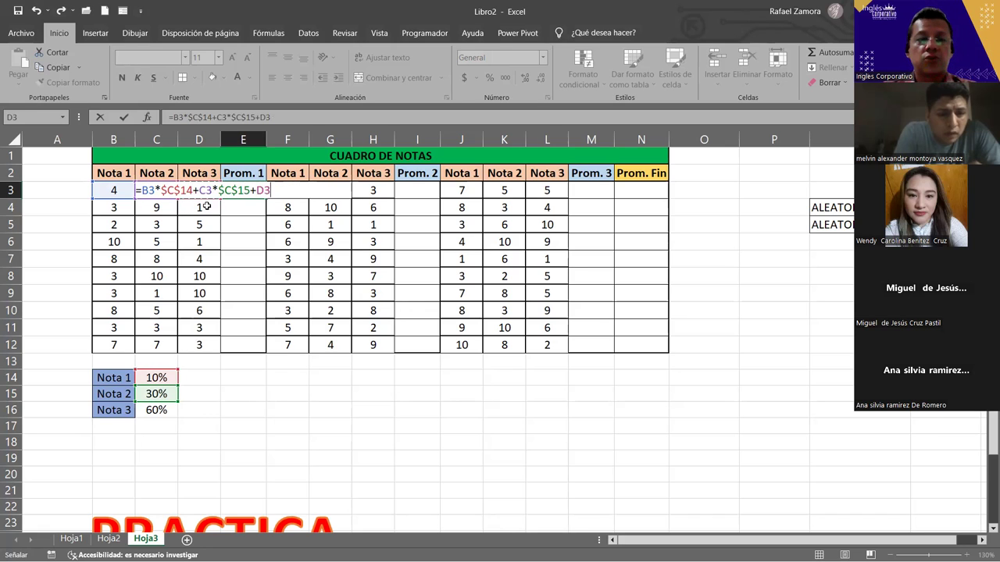
{"action": "type", "text": "*"}
{"action": "left_click", "coordinate": [159, 410]}
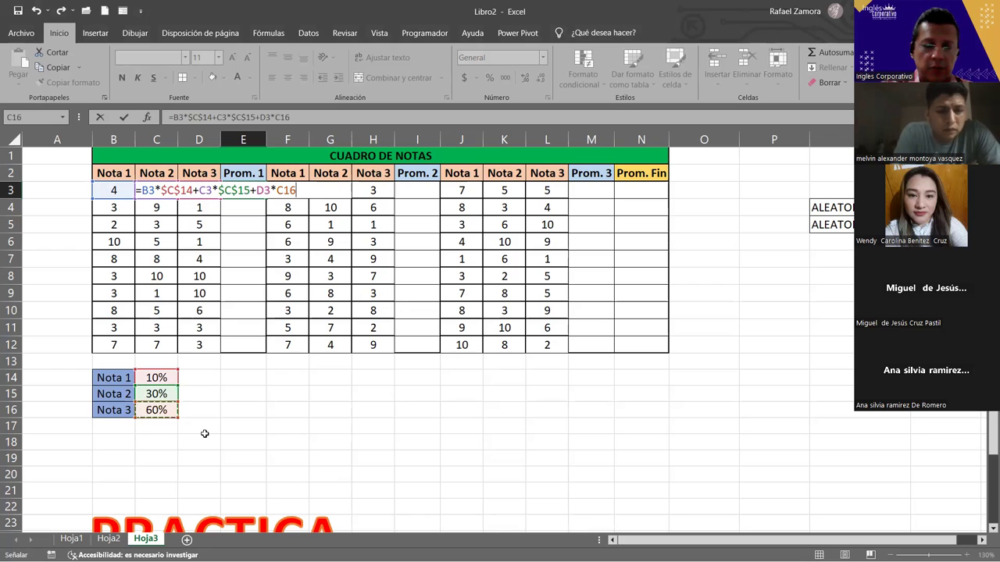
{"action": "key", "text": "F4"}
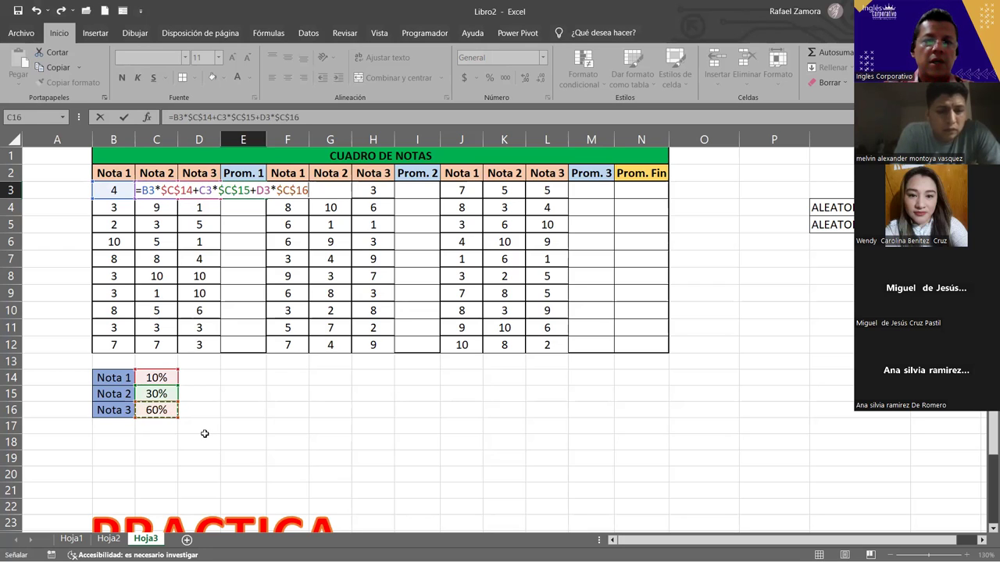
{"action": "key", "text": "Return"}
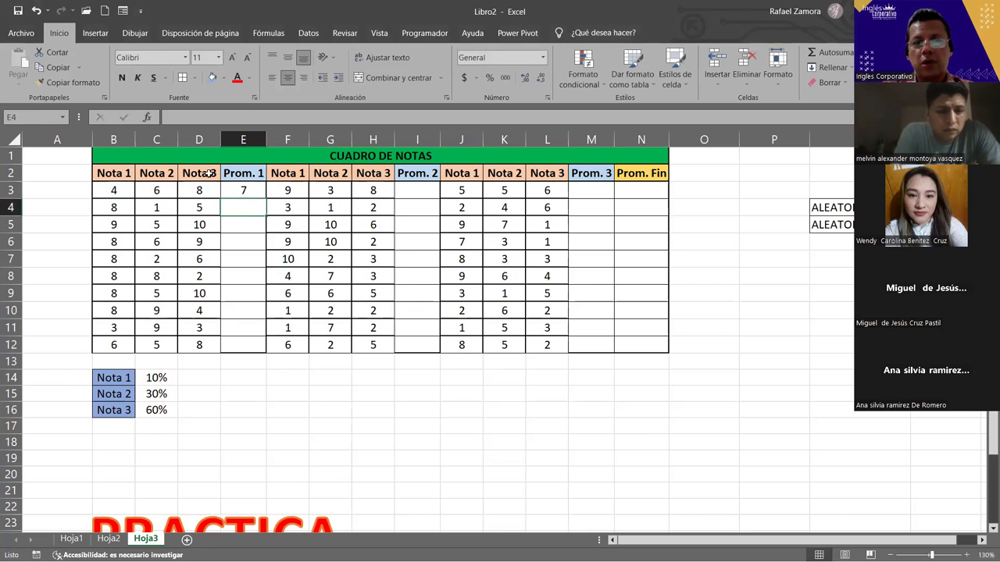
- Fill E3's weighted-grade formula down to E12 and check the copy in E4
{"action": "key", "text": "Up"}
{"action": "key", "text": "Up"}
{"action": "left_click", "coordinate": [261, 193]}
{"action": "left_click_drag", "start_coordinate": [266, 197], "coordinate": [267, 341]}
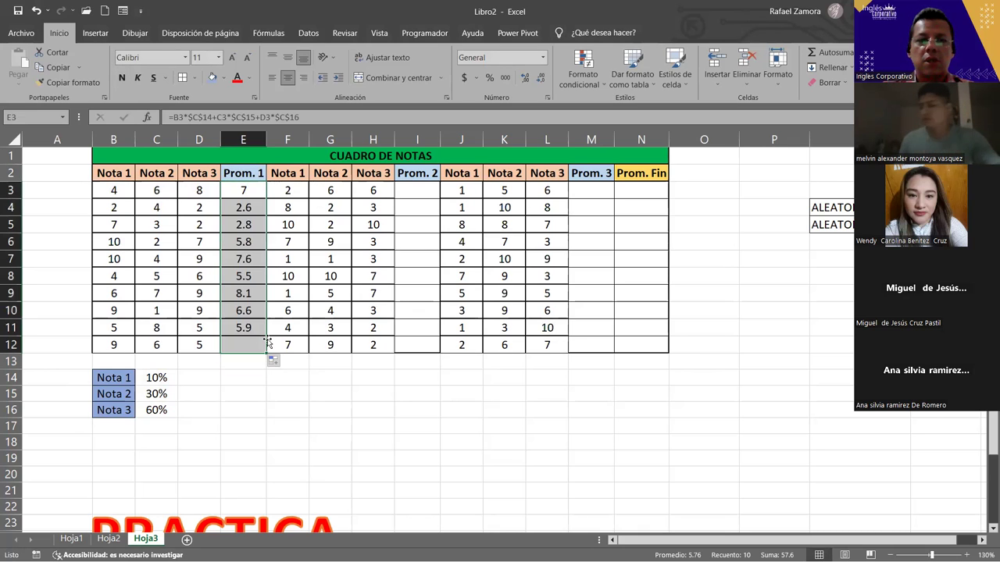
{"action": "left_click_drag", "start_coordinate": [238, 207], "coordinate": [244, 345]}
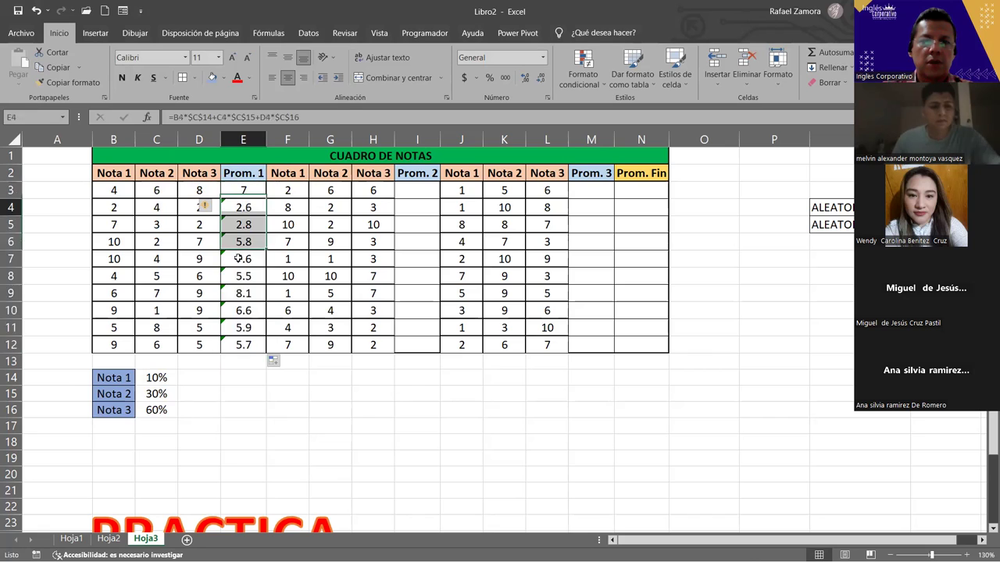
{"action": "double_click", "coordinate": [244, 207]}
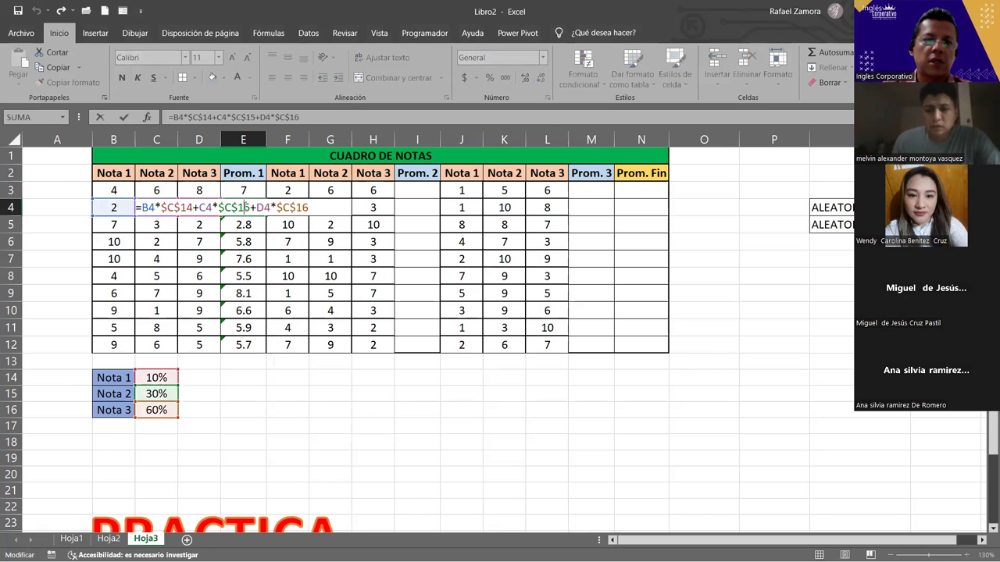
{"action": "key", "text": "Escape"}
- Dismiss the inconsistent-formula warnings on E4:E12 with Omitir error
{"action": "left_click", "coordinate": [213, 207]}
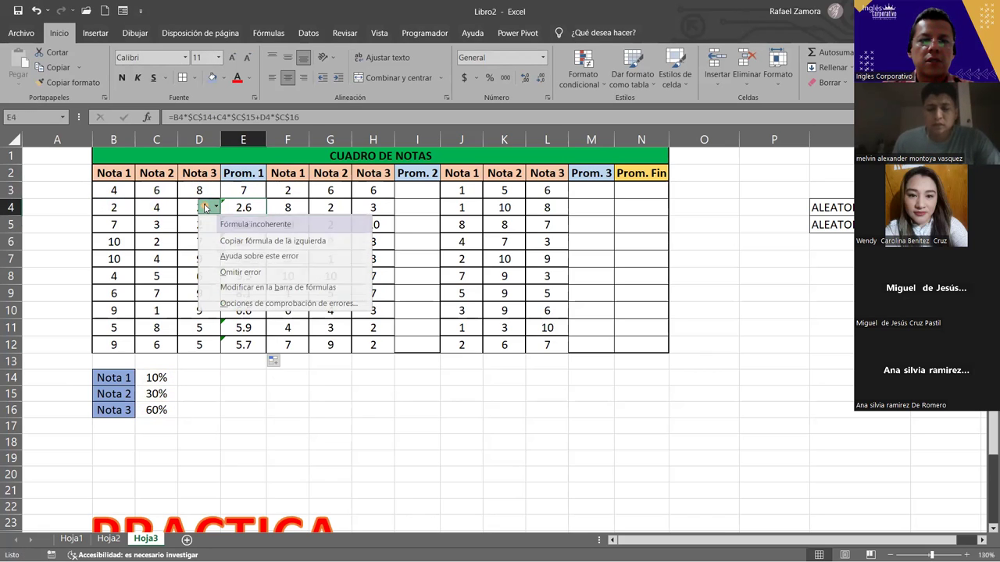
{"action": "left_click", "coordinate": [305, 273]}
{"action": "left_click", "coordinate": [244, 223]}
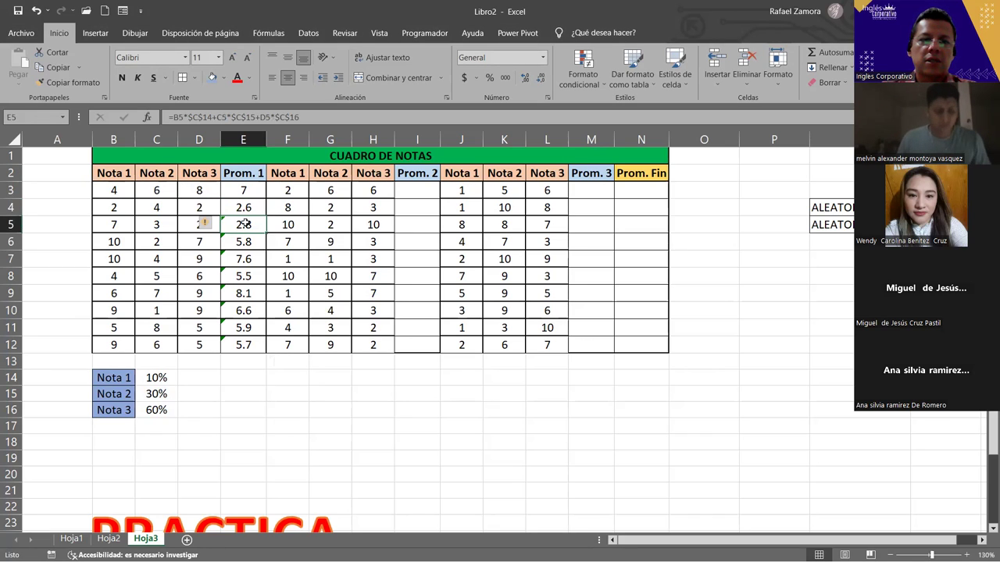
{"action": "left_click", "coordinate": [214, 224]}
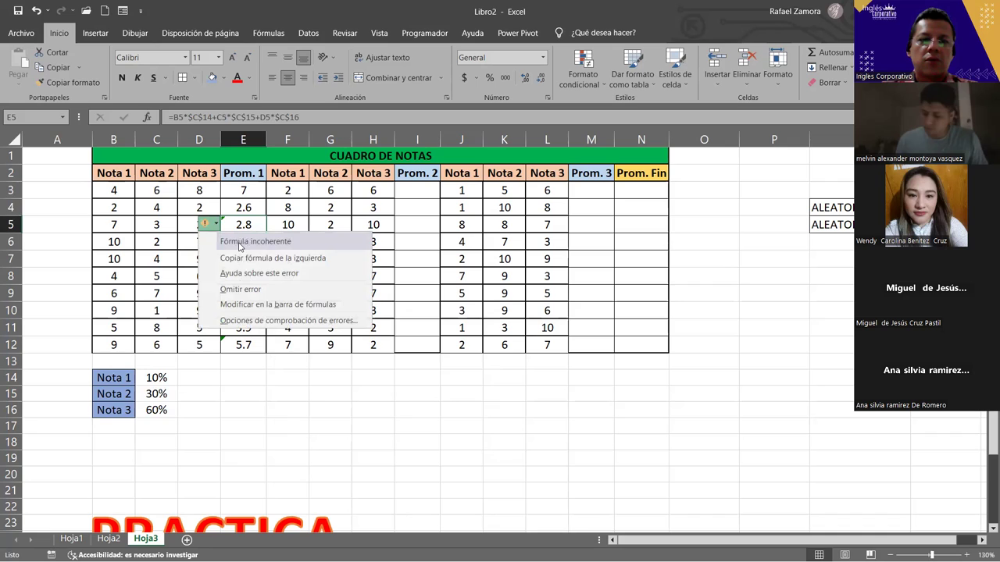
{"action": "left_click", "coordinate": [235, 225]}
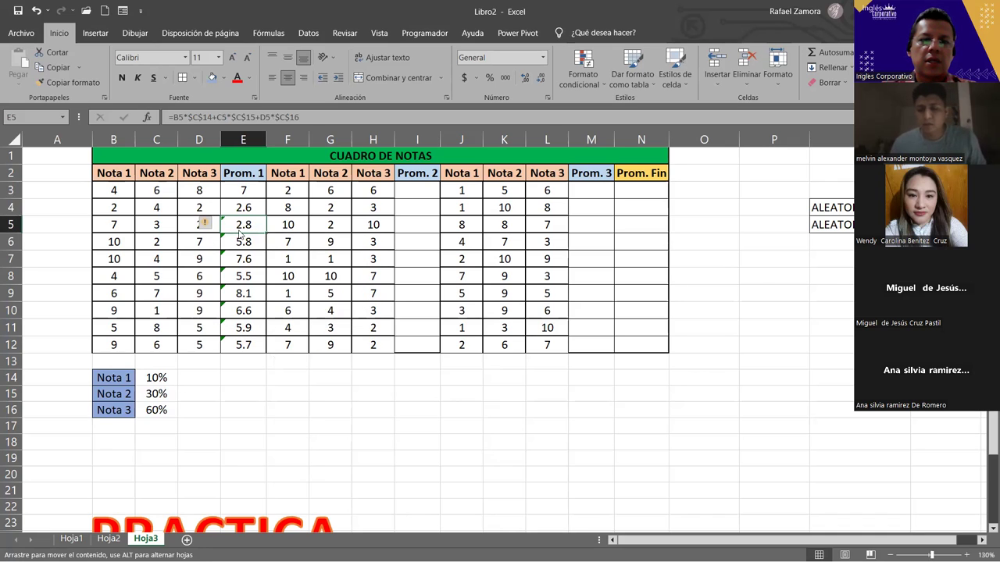
{"action": "left_click_drag", "start_coordinate": [266, 232], "coordinate": [239, 341]}
{"action": "left_click", "coordinate": [207, 224]}
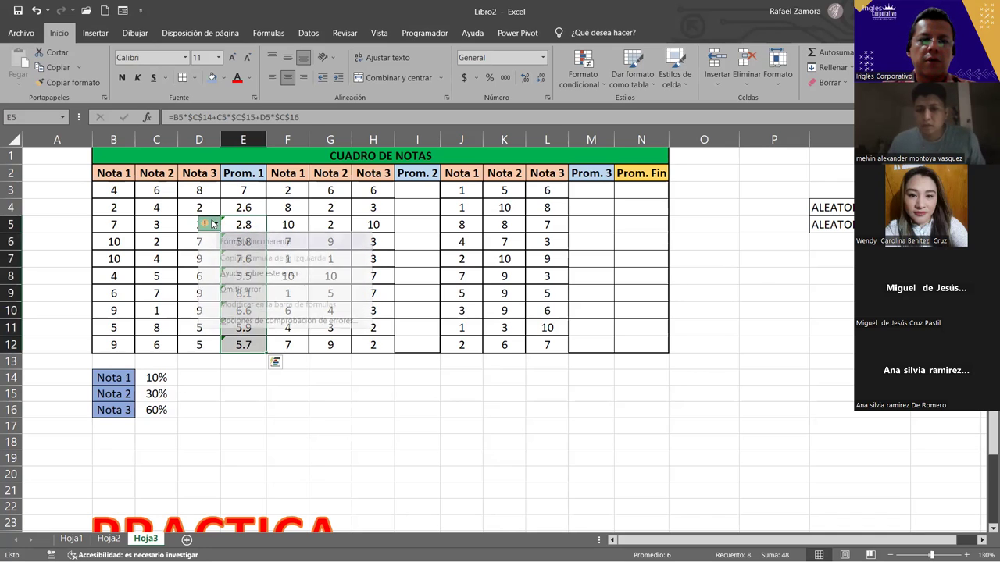
{"action": "left_click", "coordinate": [226, 279]}
{"action": "left_click", "coordinate": [305, 428]}
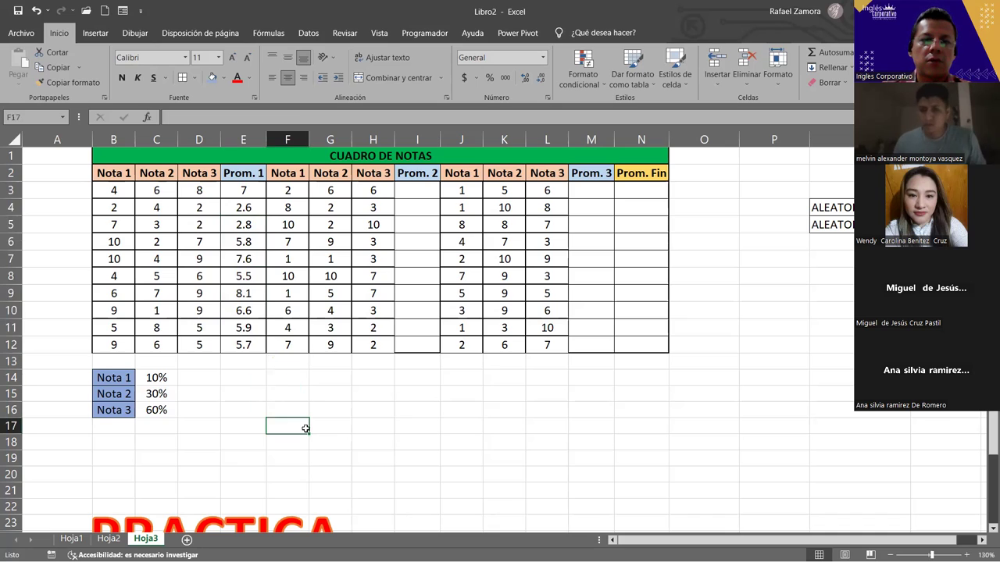
- Inspect the copied Prom. 1 formulas in E3, E5, E7, E9 and E12
{"action": "left_click", "coordinate": [243, 189]}
{"action": "double_click", "coordinate": [243, 190]}
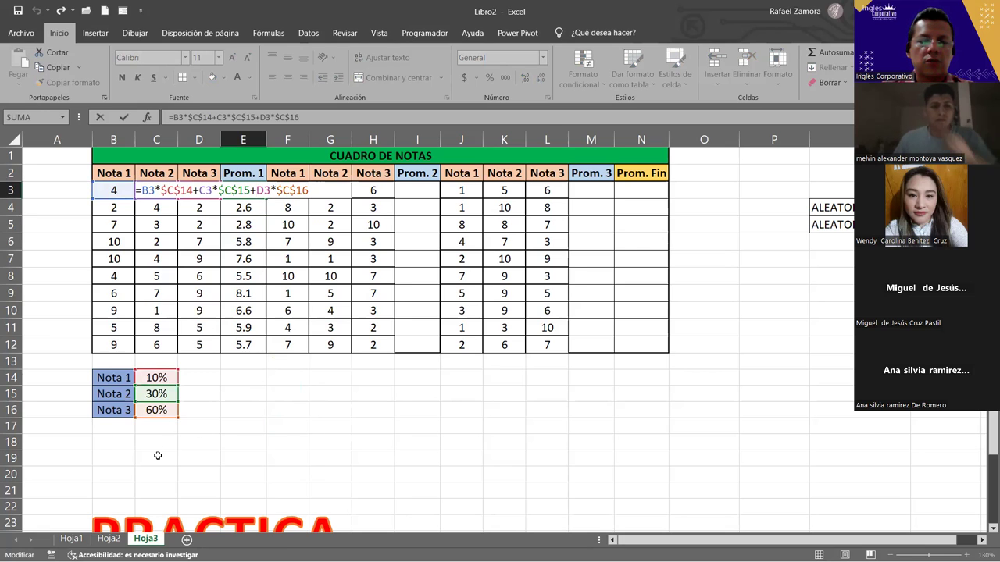
{"action": "key", "text": "ctrl+Return"}
{"action": "double_click", "coordinate": [239, 344]}
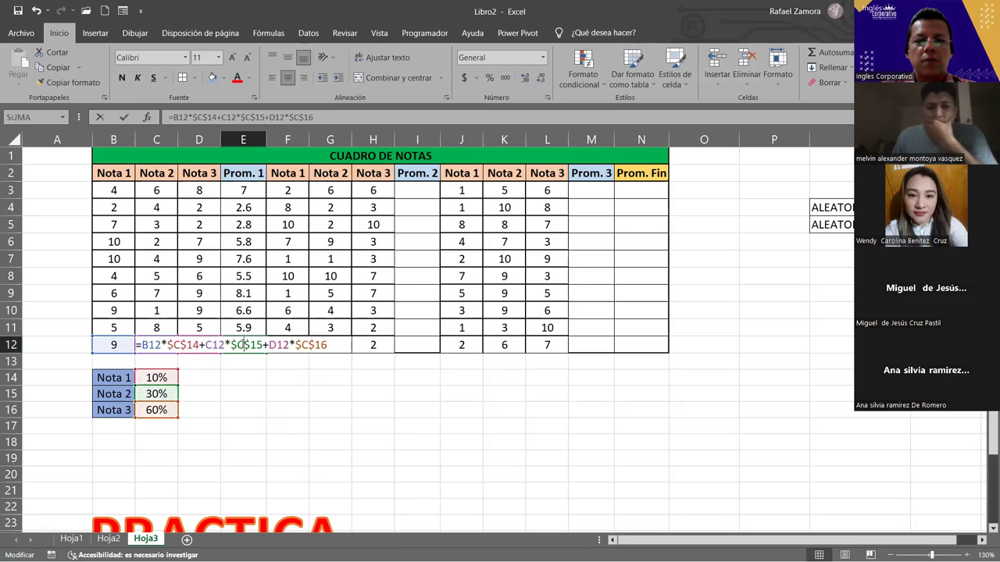
{"action": "key", "text": "Escape"}
{"action": "double_click", "coordinate": [256, 260]}
{"action": "key", "text": "Escape"}
{"action": "double_click", "coordinate": [254, 226]}
{"action": "left_click", "coordinate": [254, 298]}
{"action": "double_click", "coordinate": [254, 297]}
{"action": "key", "text": "Escape"}
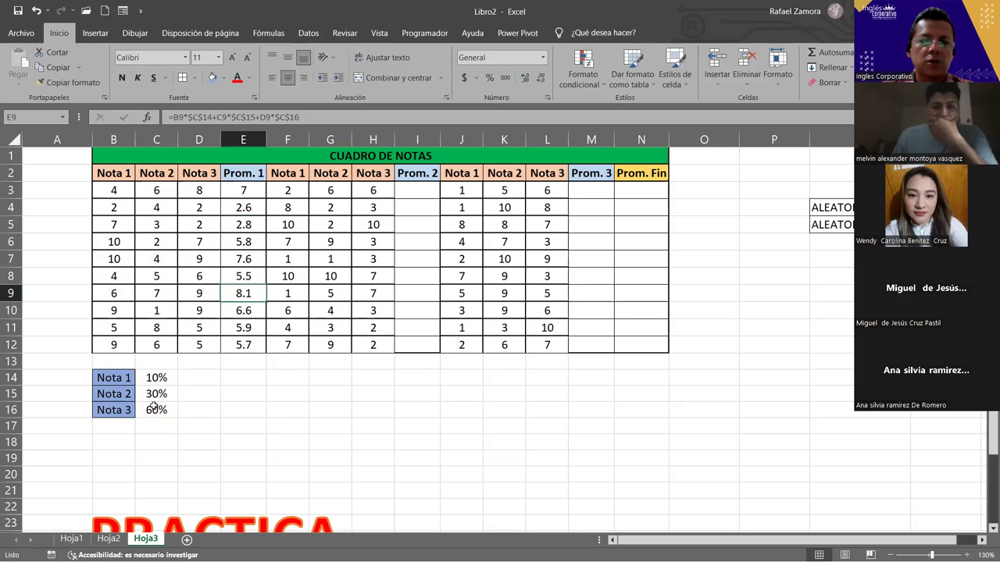
- Copy the E3:E12 formulas into the Prom. 2 column at I3 and Prom. 3 column at M3
{"action": "left_click_drag", "start_coordinate": [252, 191], "coordinate": [252, 344]}
{"action": "key", "text": "ctrl+c"}
{"action": "left_click", "coordinate": [424, 190]}
{"action": "key", "text": "ctrl+v"}
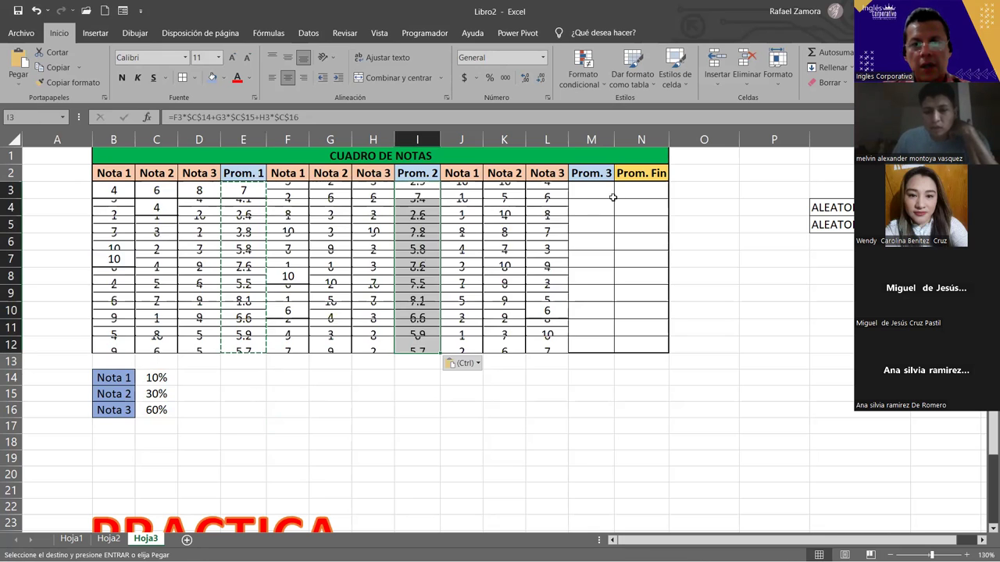
{"action": "left_click", "coordinate": [591, 190]}
{"action": "key", "text": "ctrl+v"}
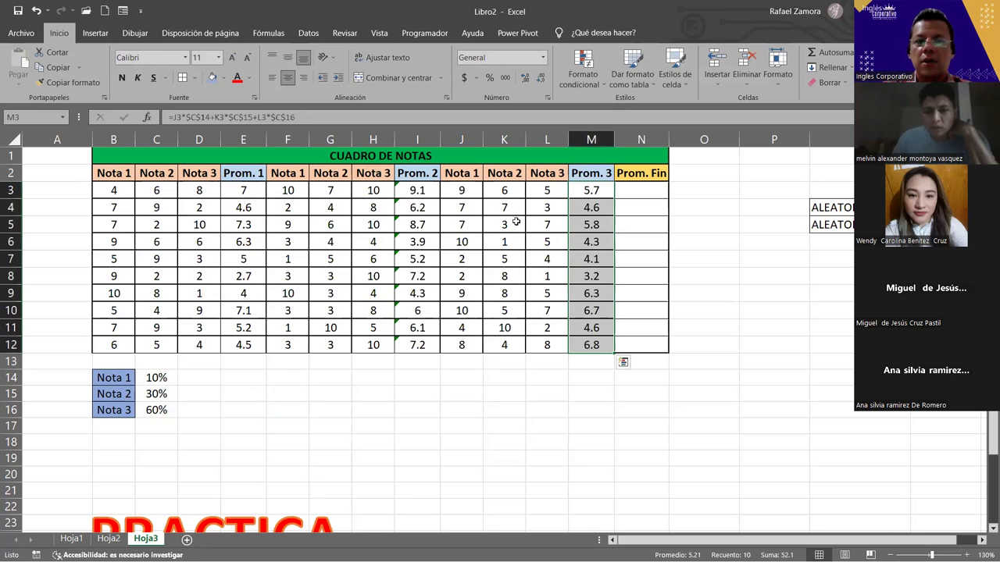
- Ignore the error flags on the Prom. 2 column with Omitir error
{"action": "left_click_drag", "start_coordinate": [425, 190], "coordinate": [417, 361]}
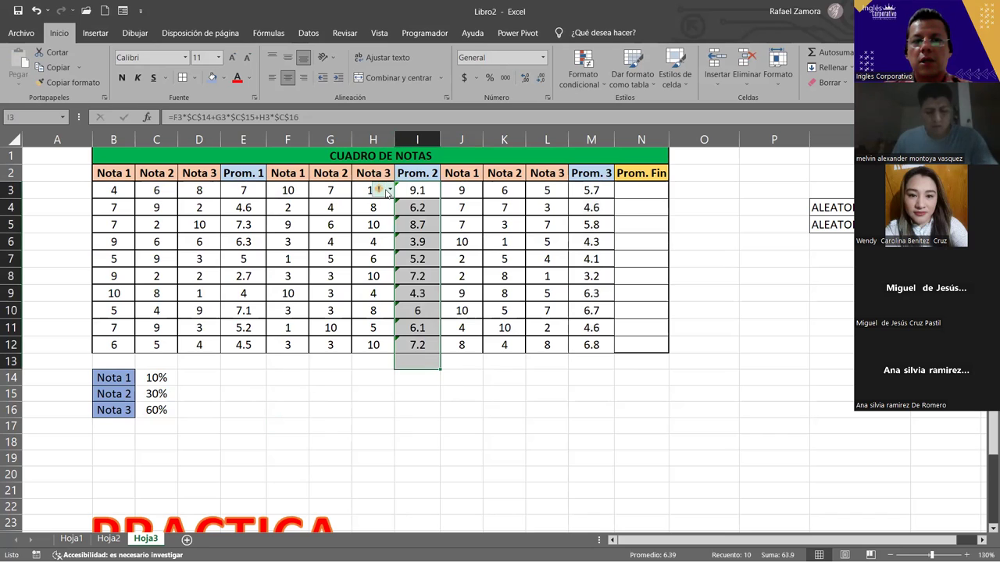
{"action": "left_click", "coordinate": [380, 190]}
{"action": "left_click", "coordinate": [429, 255]}
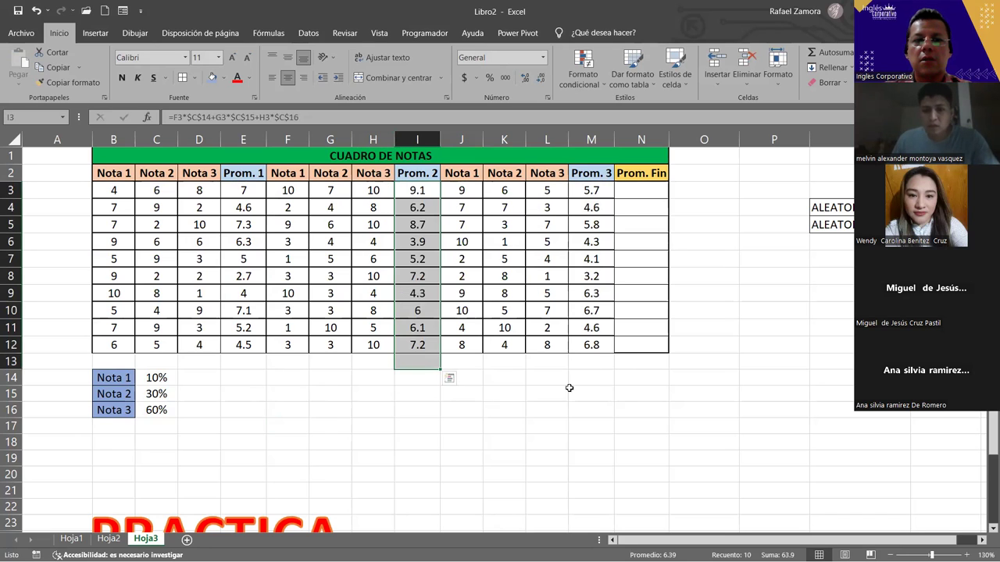
{"action": "left_click", "coordinate": [569, 388]}
{"action": "left_click", "coordinate": [627, 189]}
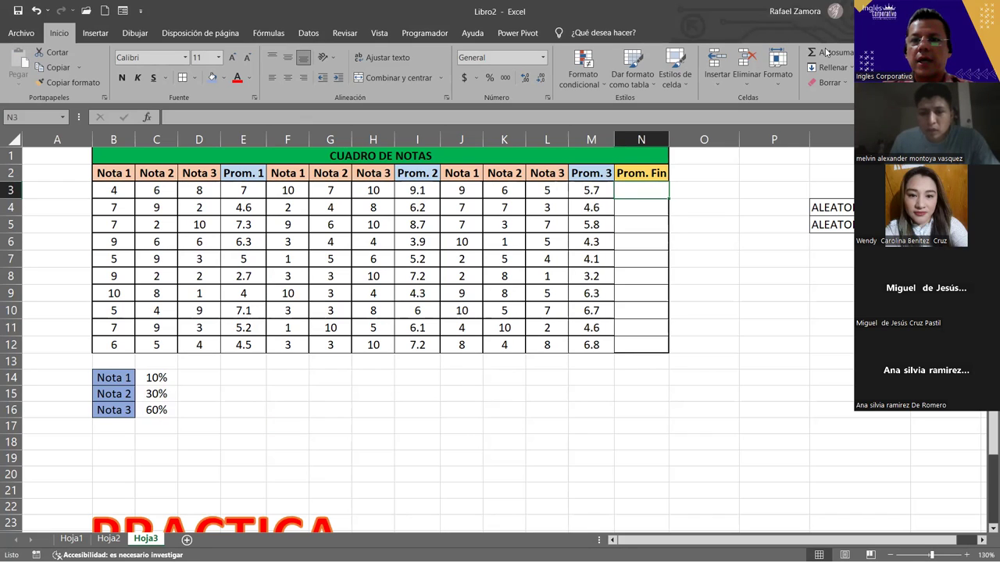
- Enter =PROMEDIO(E3,I3,M3) in N3 to average the student's three Prom. grades
{"action": "type", "text": "="}
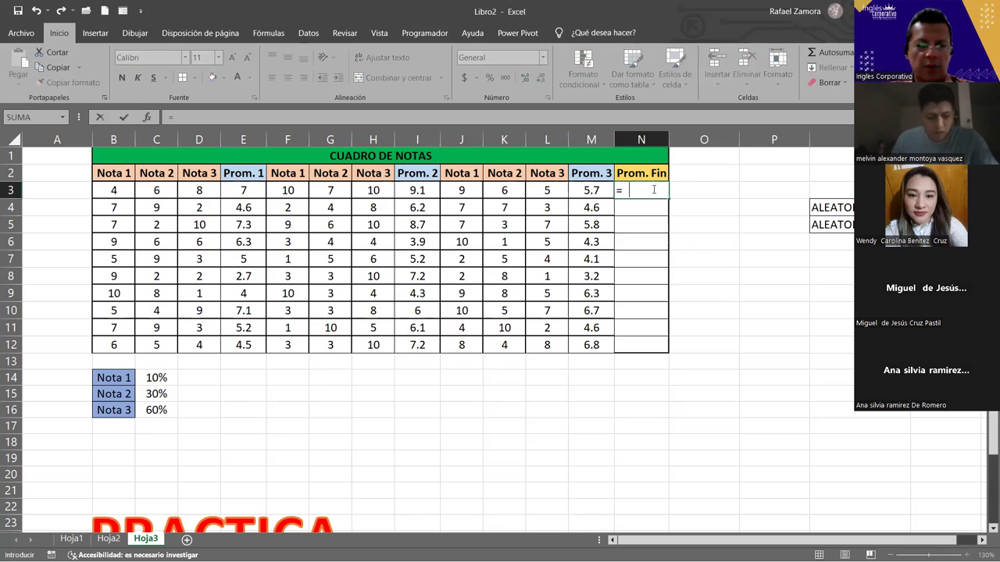
{"action": "type", "text": "prom"}
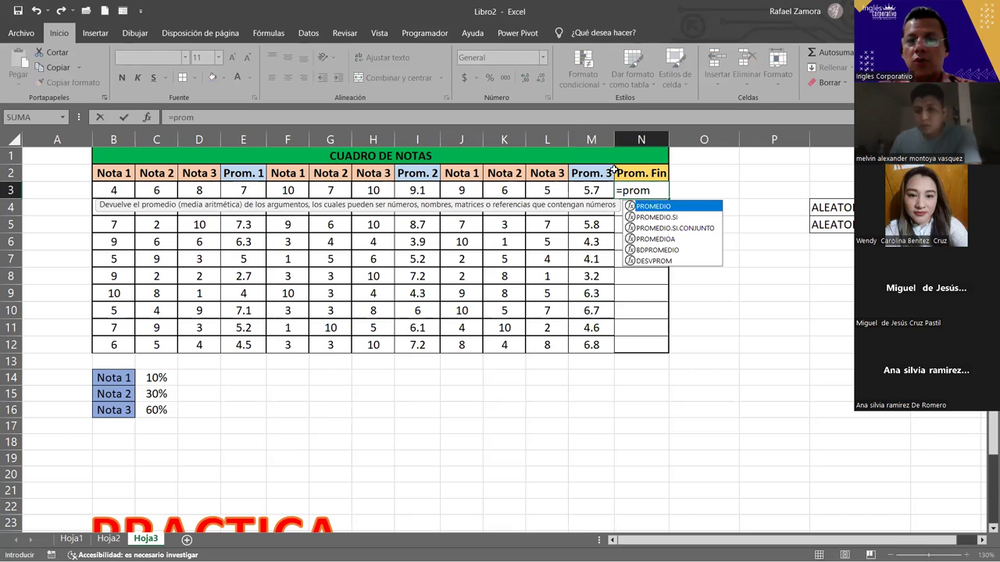
{"action": "key", "text": "Tab"}
{"action": "left_click", "coordinate": [248, 190]}
{"action": "type", "text": ","}
{"action": "left_click", "coordinate": [414, 191]}
{"action": "type", "text": ","}
{"action": "left_click", "coordinate": [586, 190]}
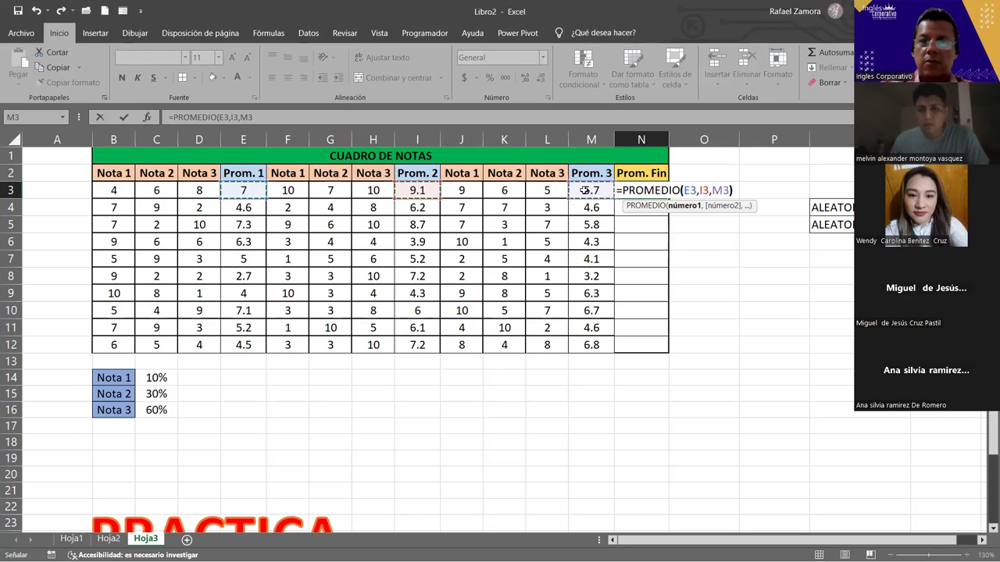
{"action": "key", "text": "Return"}
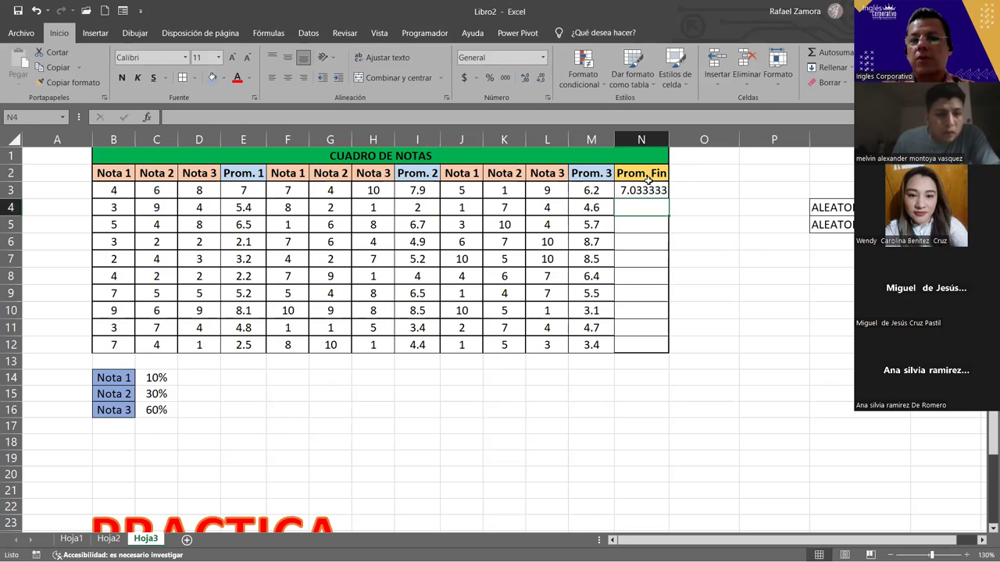
- Show the final average with one decimal and centred, fill it down to row 12, and colour it red
{"action": "left_click", "coordinate": [651, 192]}
{"action": "left_click", "coordinate": [546, 83]}
{"action": "left_click", "coordinate": [546, 82]}
{"action": "left_click", "coordinate": [546, 83]}
{"action": "left_click", "coordinate": [546, 83]}
{"action": "left_click", "coordinate": [546, 83]}
{"action": "left_click", "coordinate": [288, 77]}
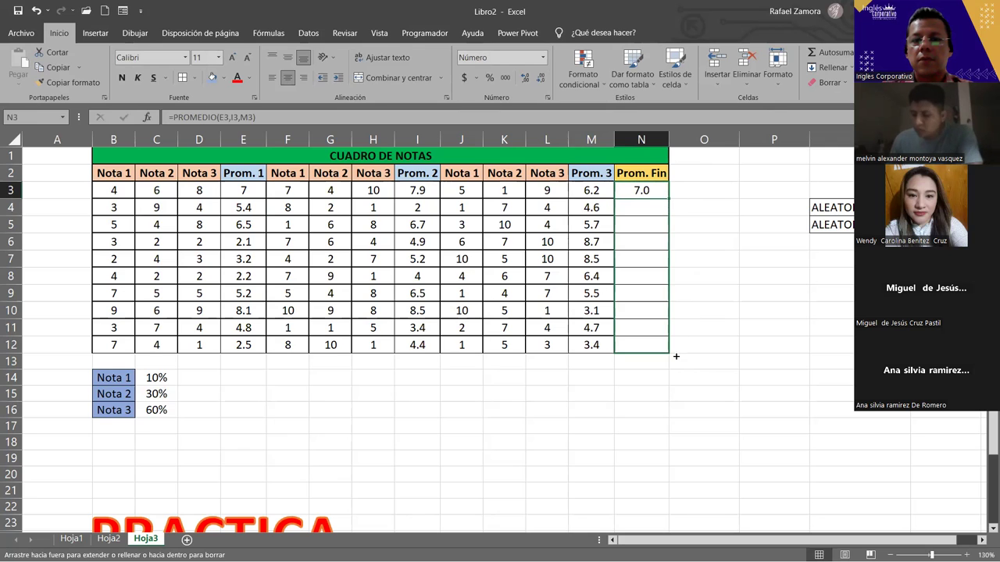
{"action": "double_click", "coordinate": [670, 200]}
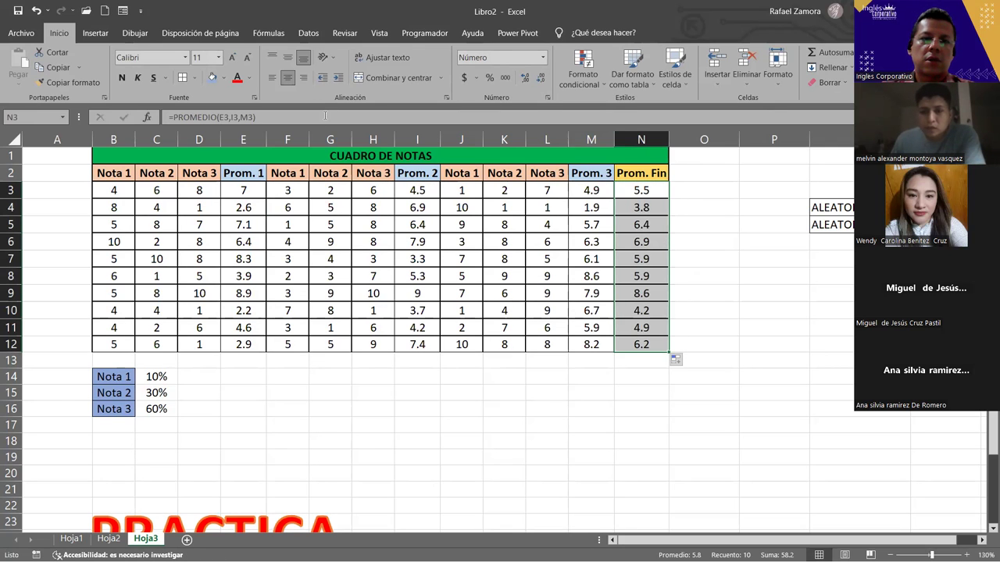
{"action": "left_click", "coordinate": [236, 77]}
{"action": "left_click", "coordinate": [703, 395]}
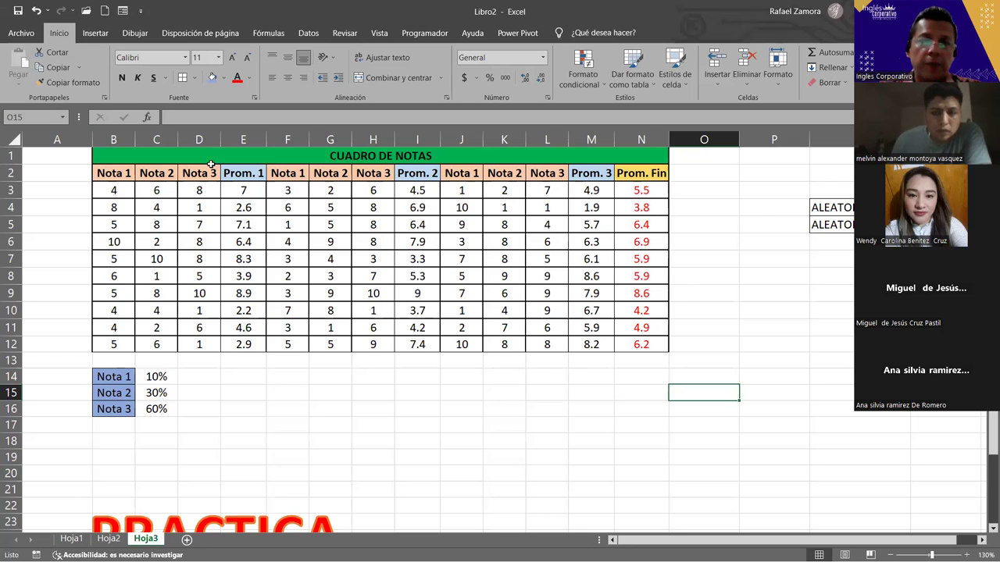
{"action": "double_click", "coordinate": [245, 185]}
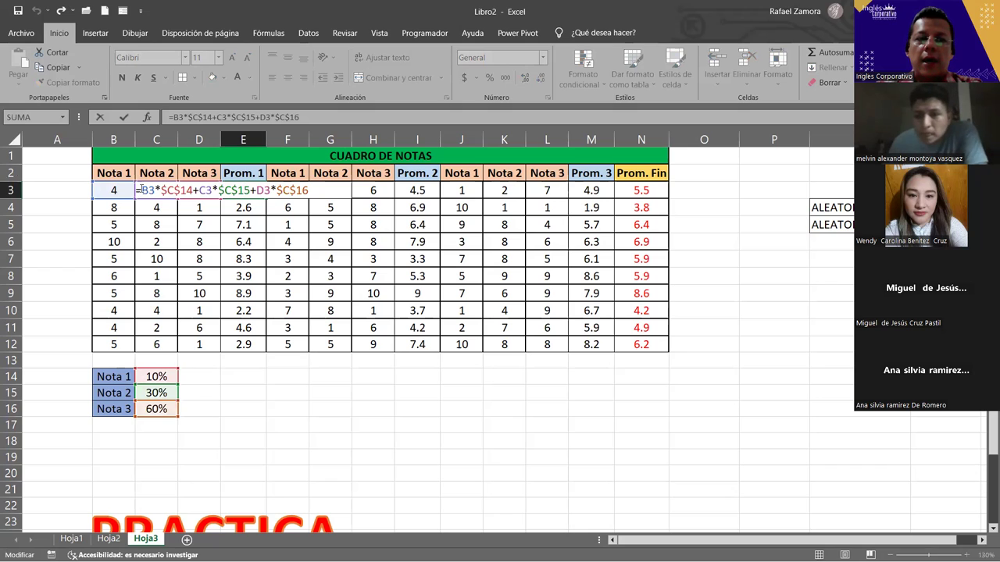
{"action": "left_click_drag", "start_coordinate": [141, 189], "coordinate": [193, 200]}
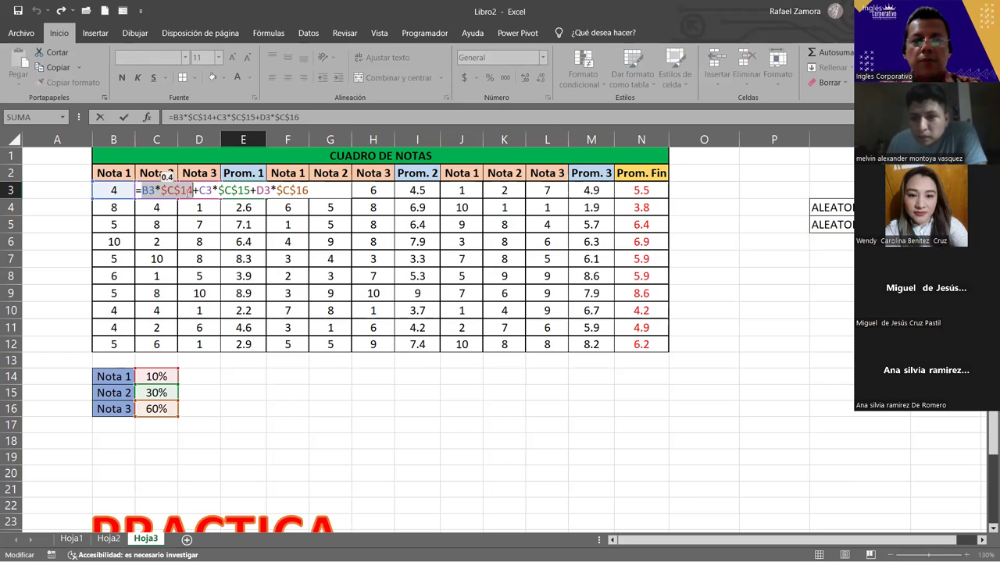
{"action": "left_click", "coordinate": [193, 191]}
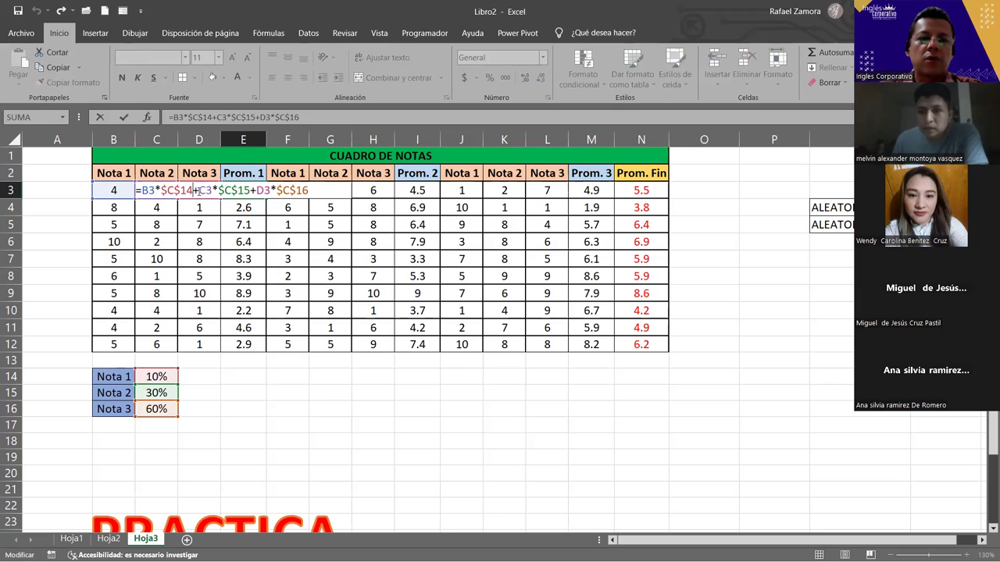
{"action": "left_click_drag", "start_coordinate": [200, 190], "coordinate": [310, 190]}
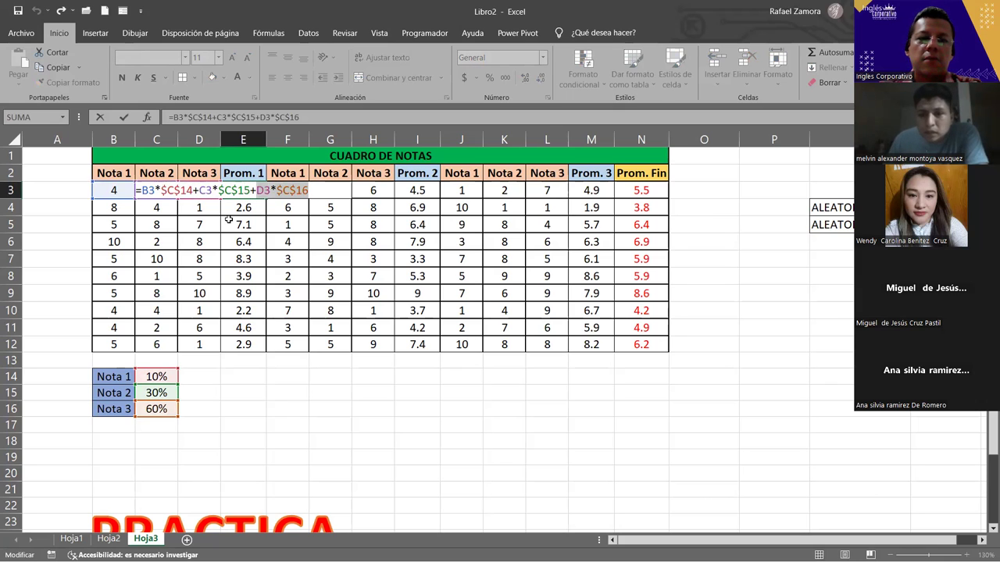
{"action": "left_click", "coordinate": [323, 188]}
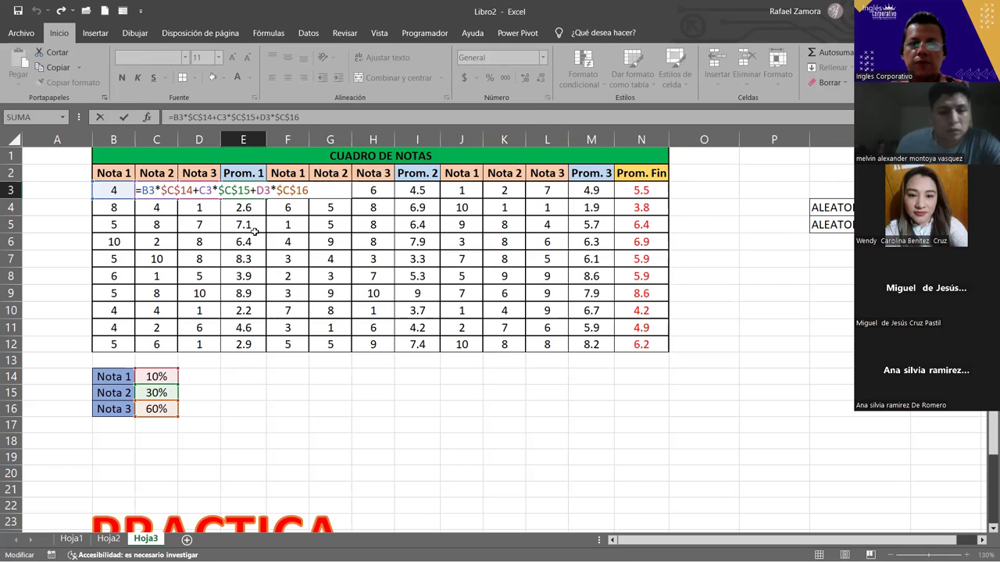
{"action": "key", "text": "ctrl+Return"}
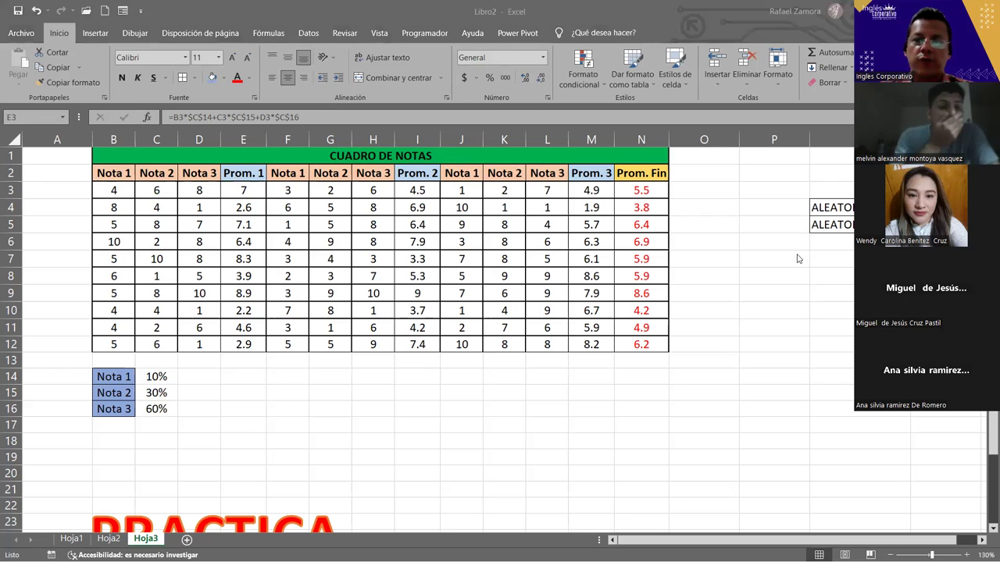
{"action": "left_click_drag", "start_coordinate": [835, 205], "coordinate": [826, 225]}
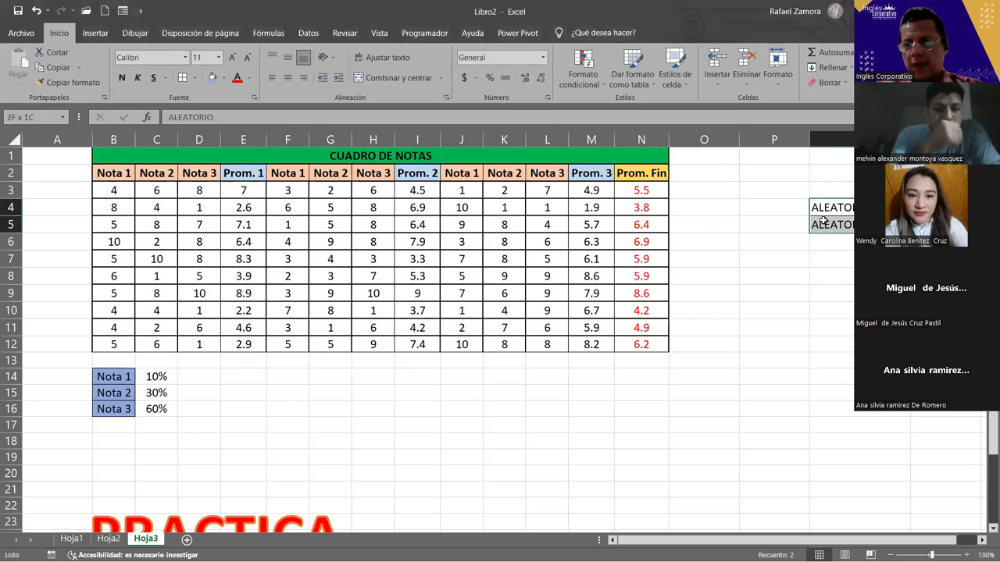
{"action": "left_click", "coordinate": [726, 410]}
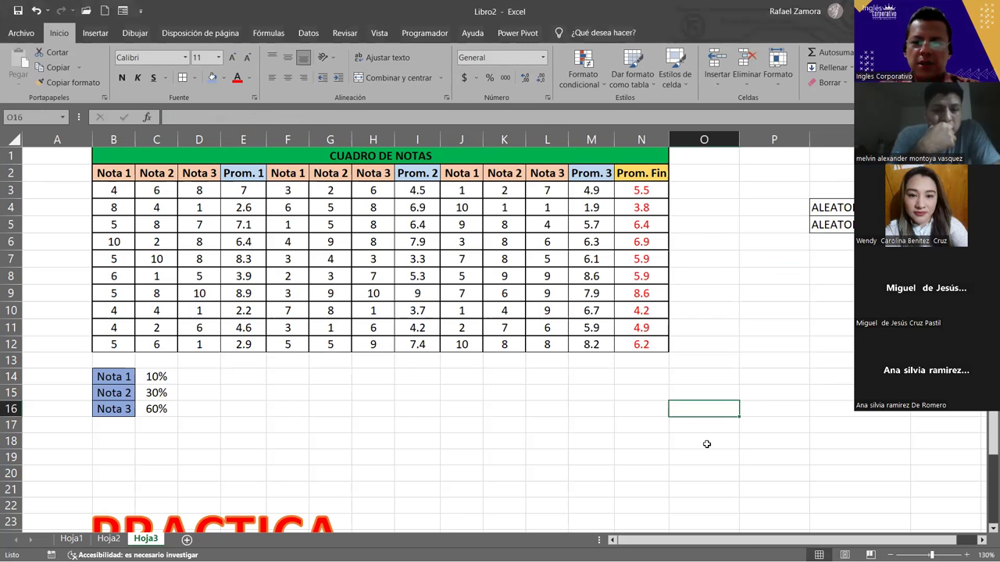
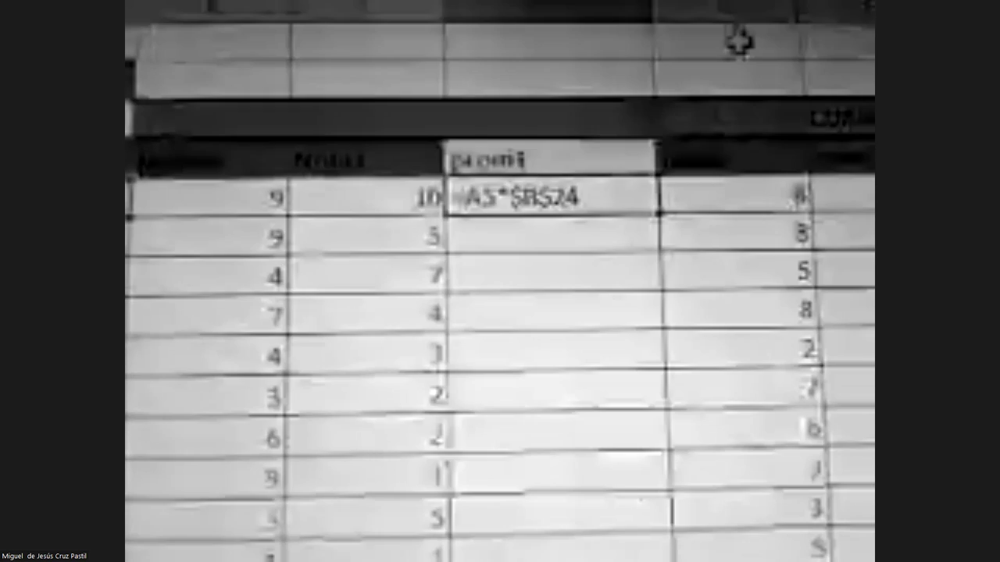
- Bring Libro2's CUADRO DE NOTAS table, with its averages and 10%/30%/60% weights, back on screen
{"action": "type", "text": "+"}
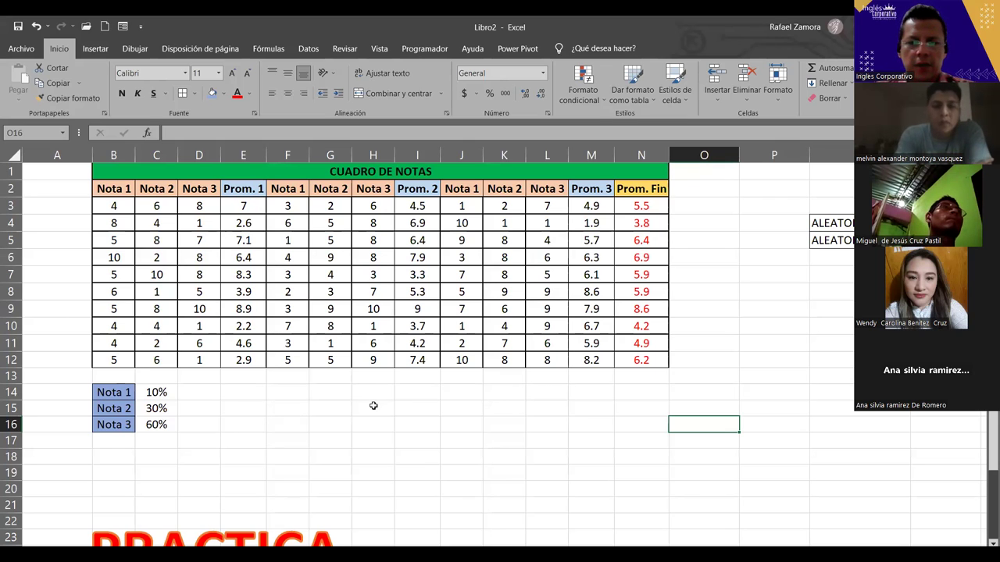
- Select cell L16 below the Libro2 grade table before switching to Libro1
{"action": "left_click", "coordinate": [537, 422]}
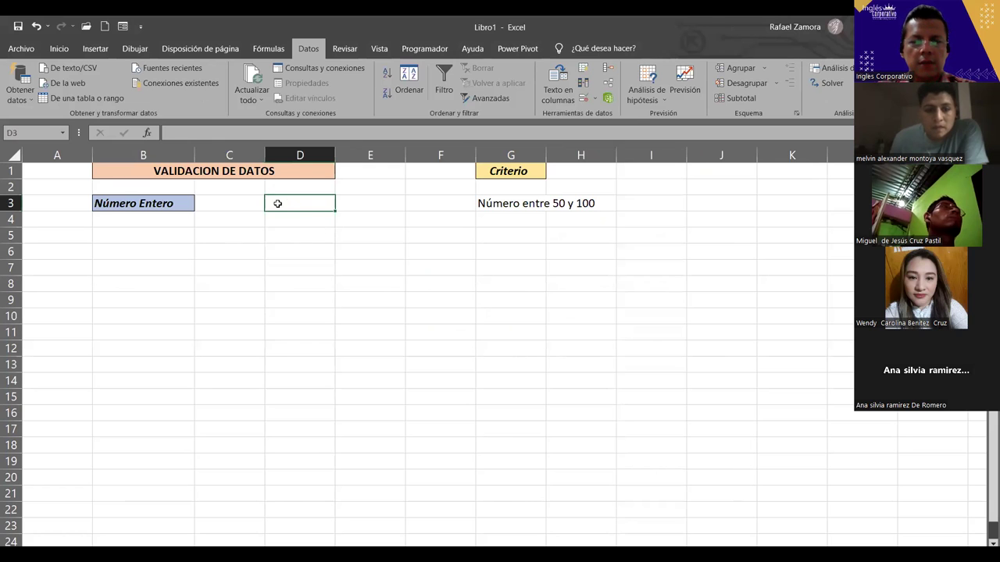
- Restrict D3 to whole numbers (Número entero) between 50 and 100 via Validación de datos
{"action": "left_click", "coordinate": [583, 99]}
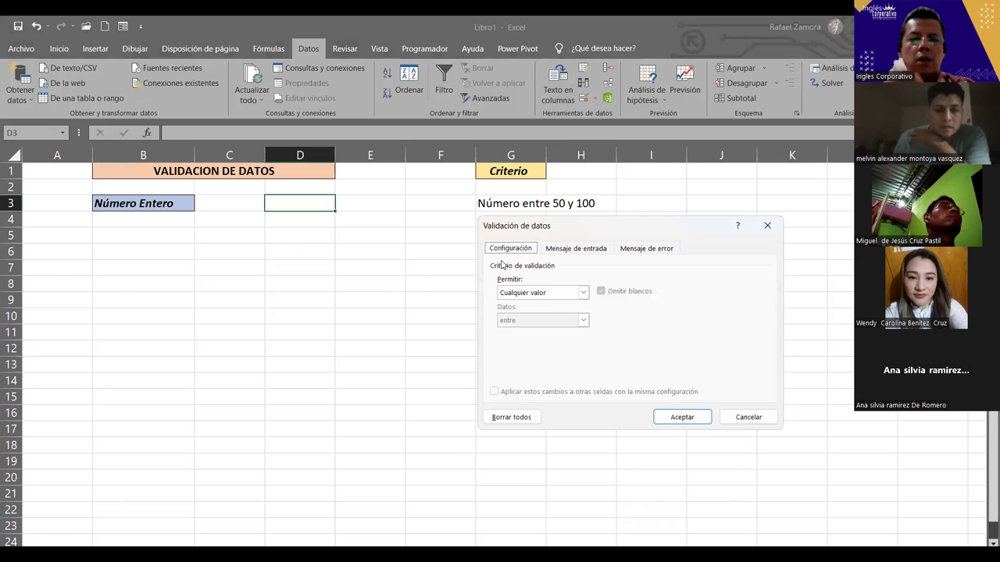
{"action": "left_click", "coordinate": [549, 295]}
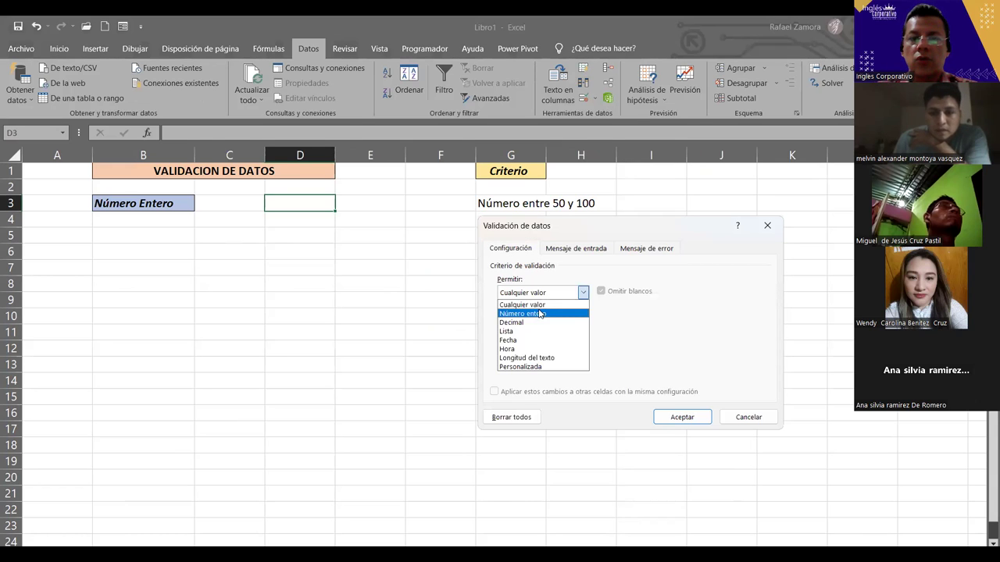
{"action": "left_click", "coordinate": [538, 313]}
{"action": "type", "text": "50"}
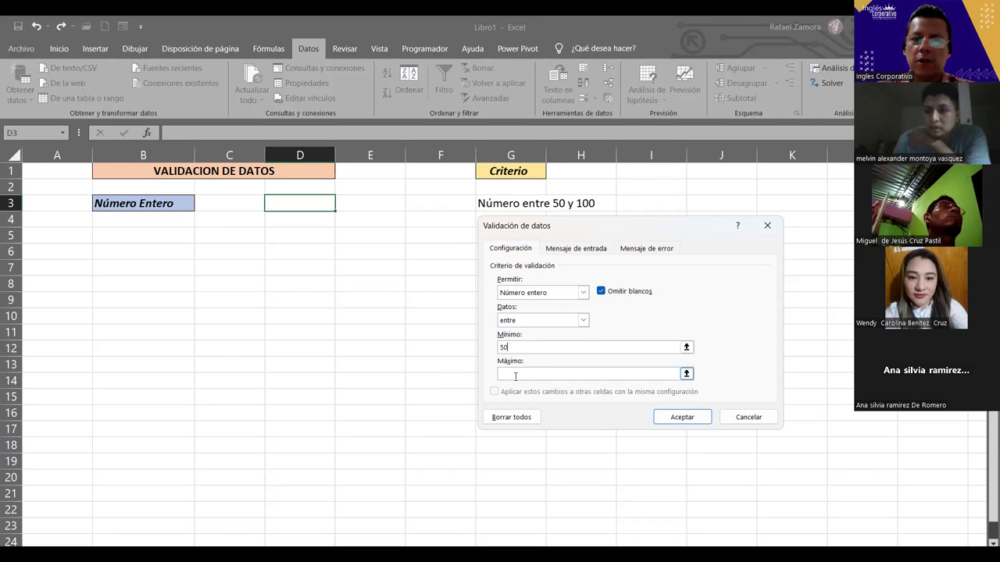
{"action": "type", "text": "100"}
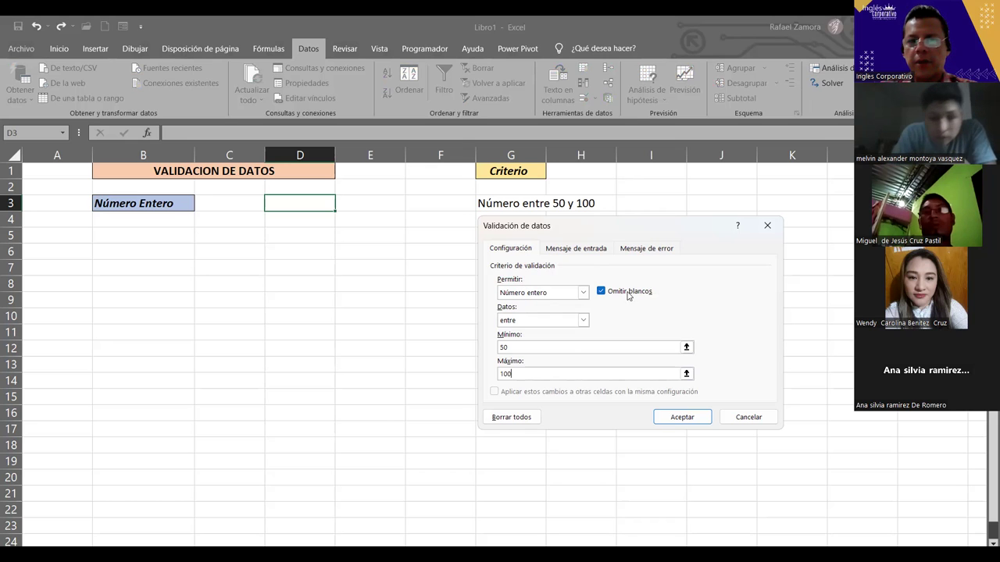
{"action": "left_click", "coordinate": [575, 248]}
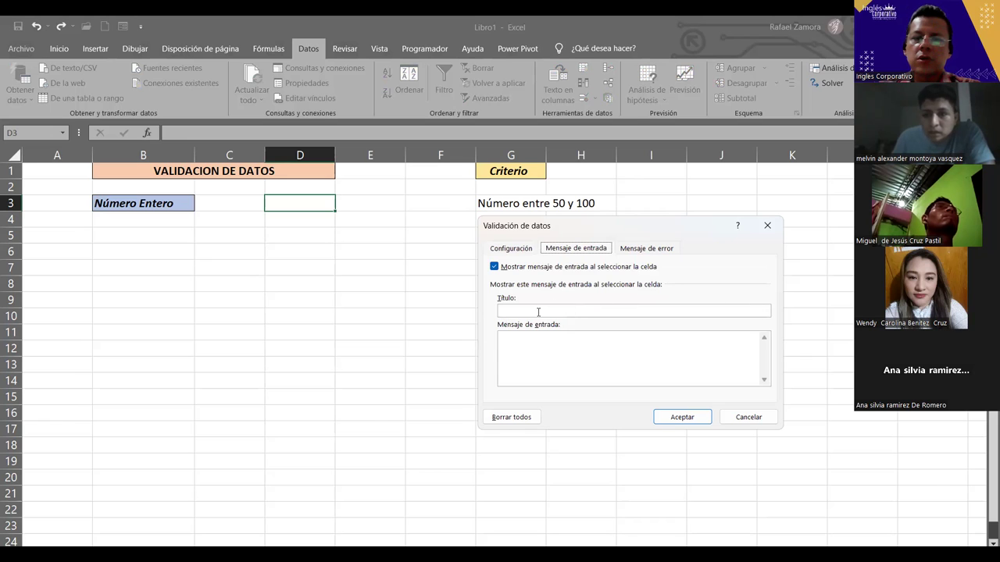
- Give D3 the input message title 'Enteros' and text 'Ingrese un número entero entre 50 y 100'
{"action": "left_click", "coordinate": [505, 311]}
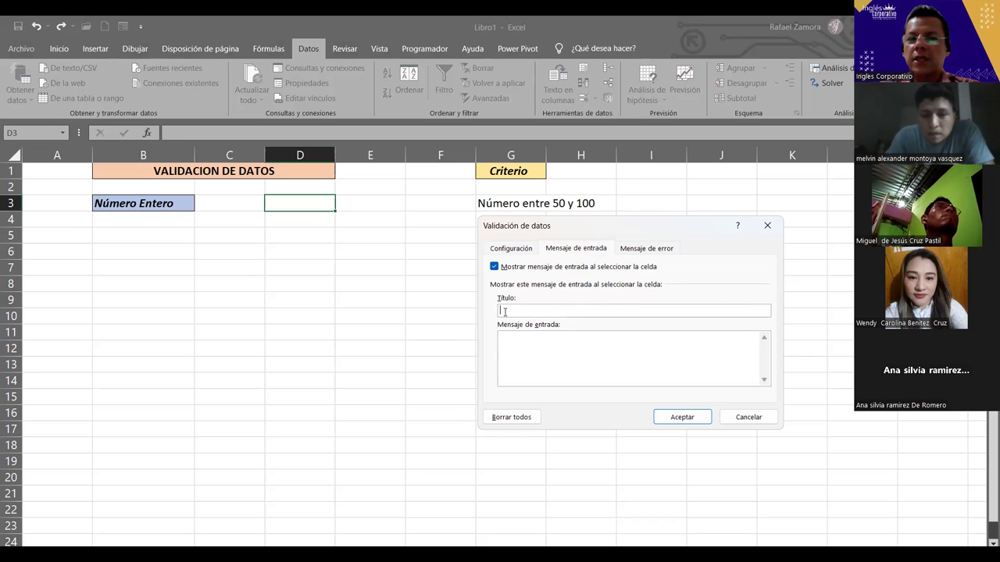
{"action": "left_click", "coordinate": [531, 352]}
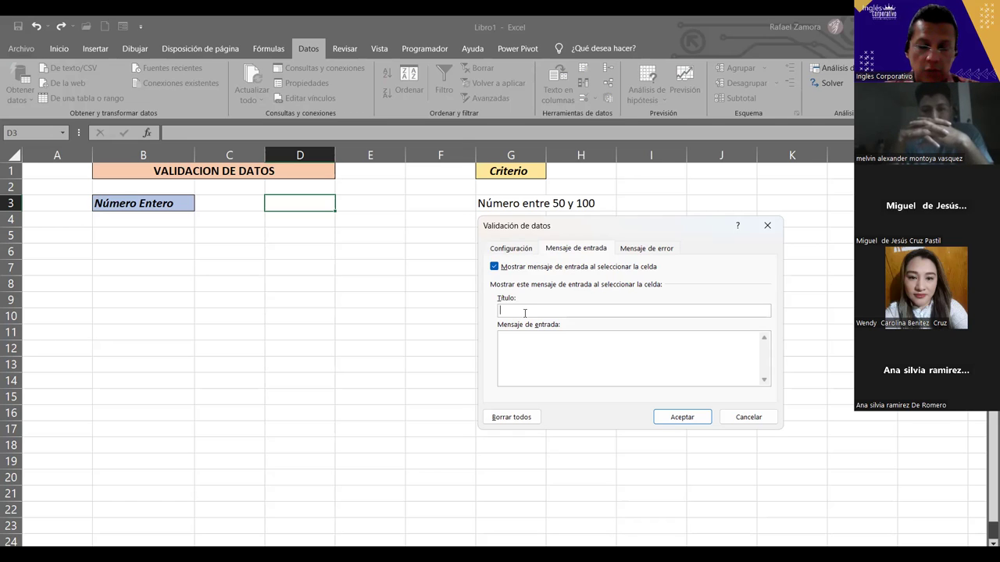
{"action": "type", "text": "En"}
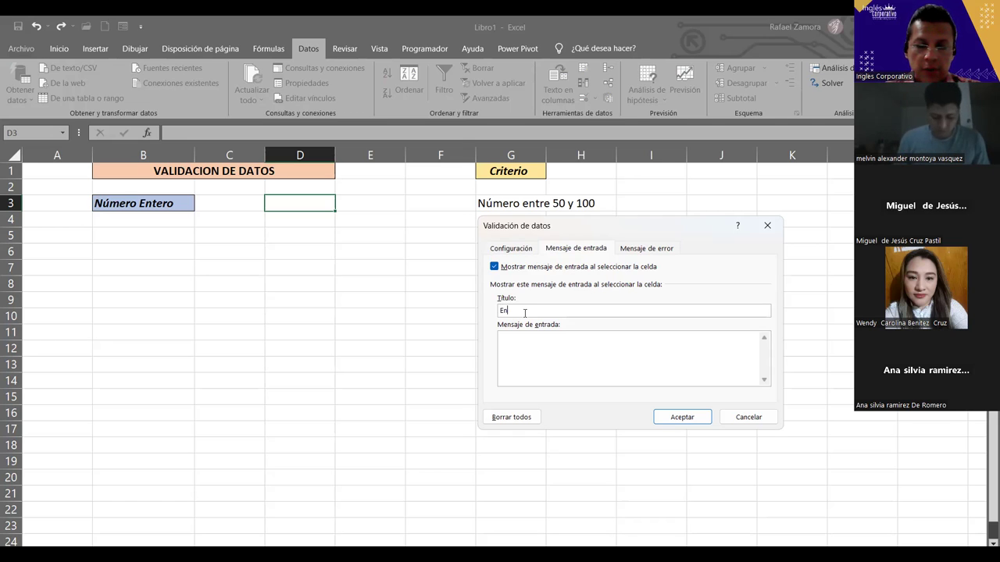
{"action": "type", "text": "teros"}
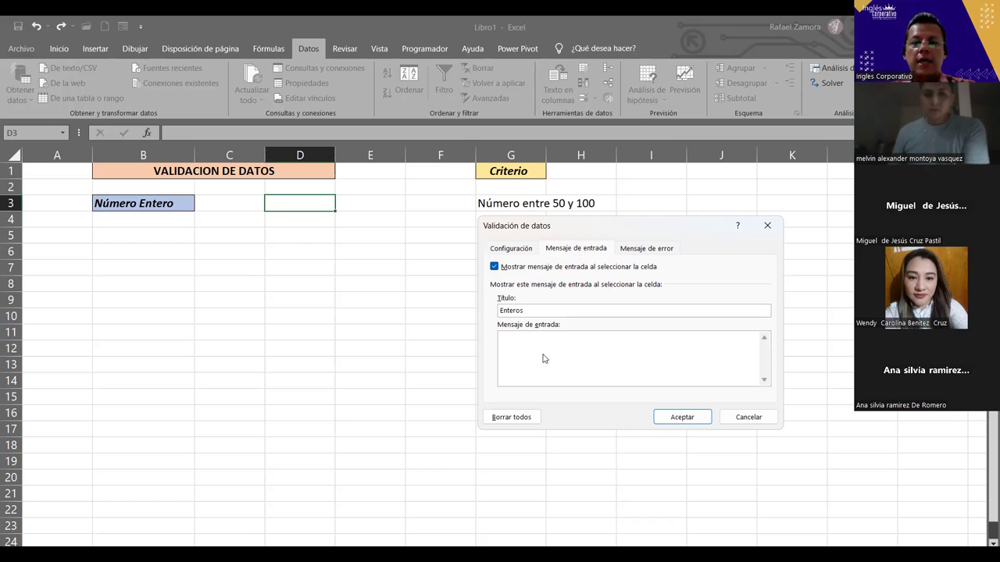
{"action": "left_click", "coordinate": [542, 344]}
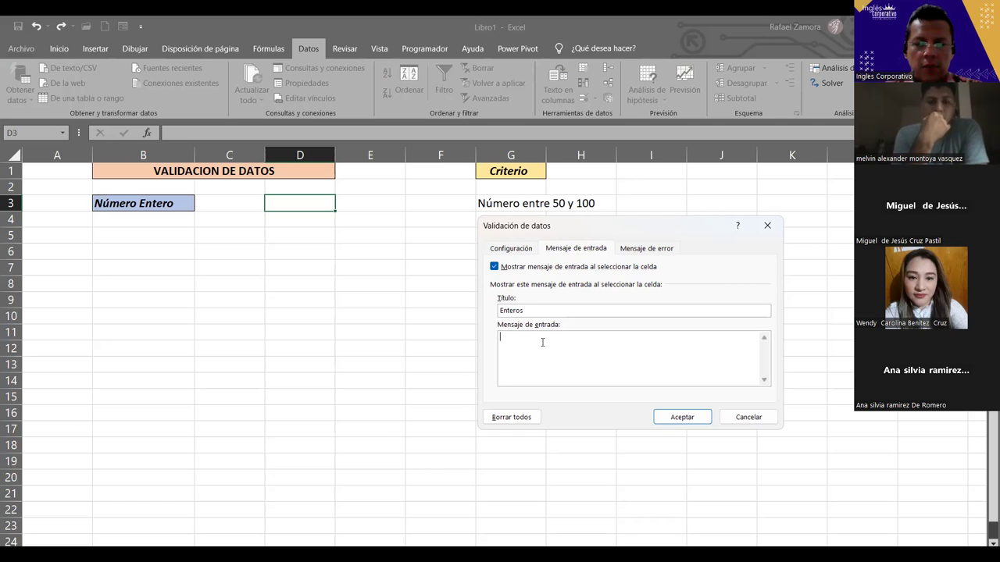
{"action": "type", "text": "Ingrese "}
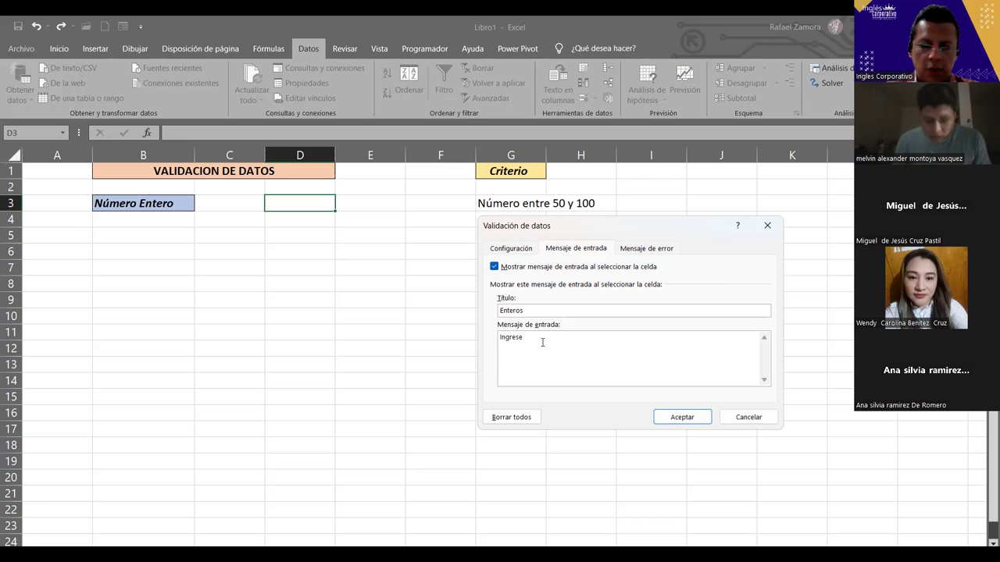
{"action": "type", "text": "un"}
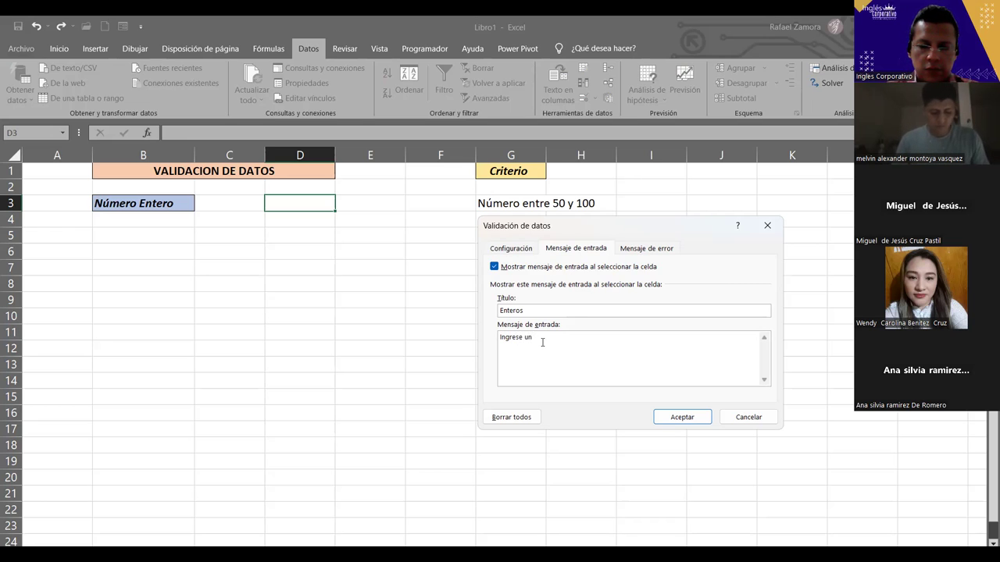
{"action": "type", "text": " número entero entre 50 y 100"}
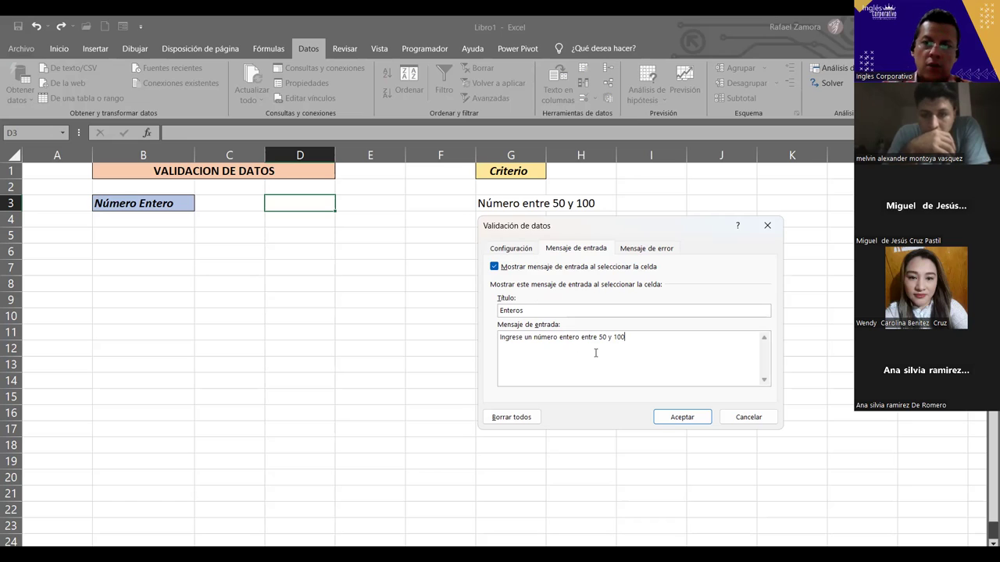
{"action": "left_click", "coordinate": [669, 248]}
- Set D3's error alert to Información style, titled 'ERROR', reading 'Revise datos ingresados'
{"action": "left_click", "coordinate": [607, 311]}
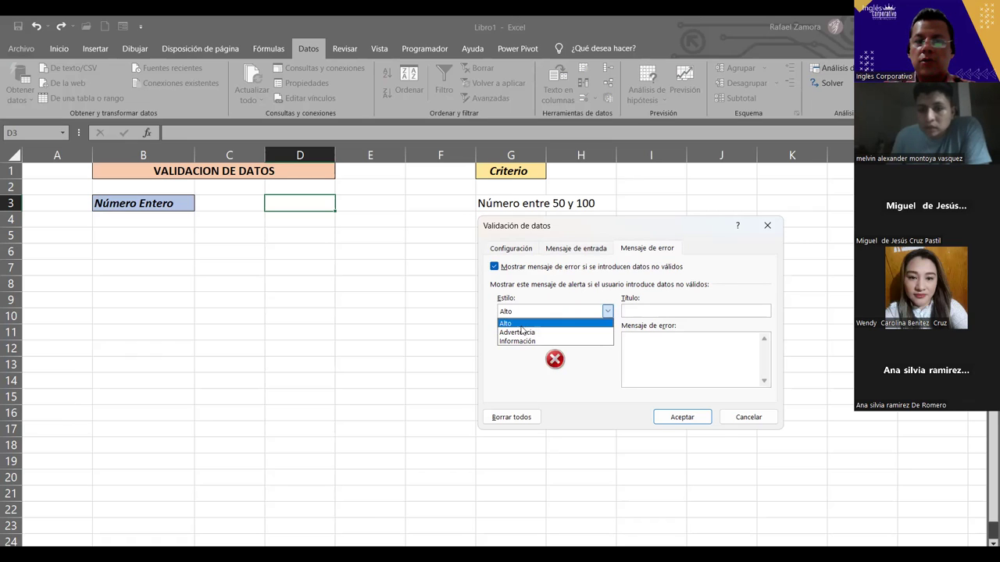
{"action": "left_click", "coordinate": [523, 334]}
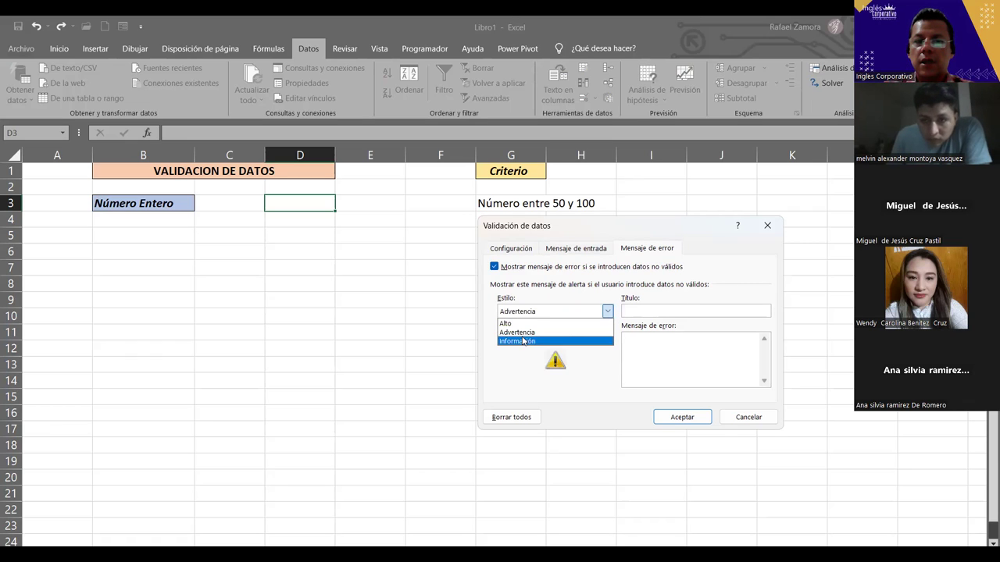
{"action": "left_click", "coordinate": [523, 341]}
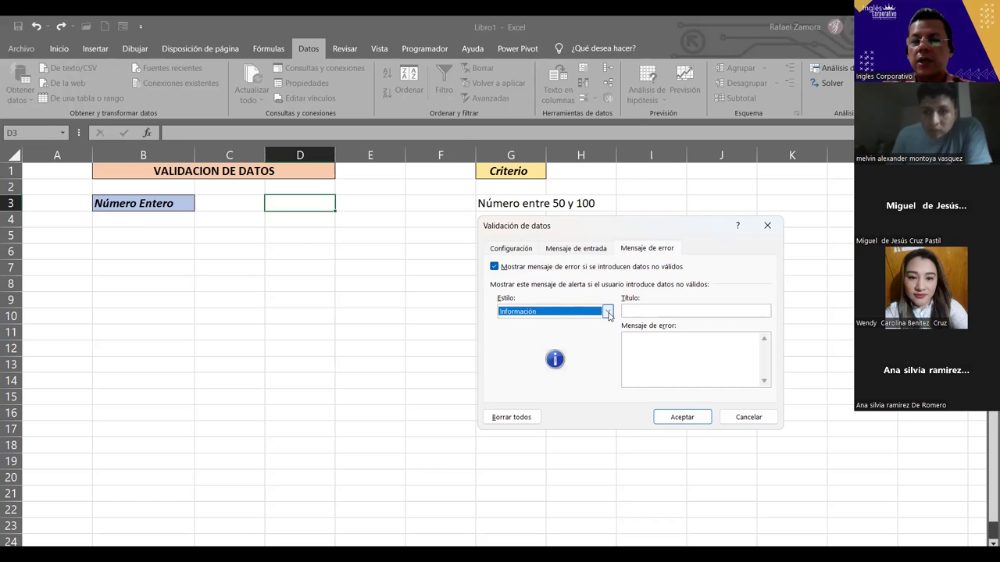
{"action": "left_click", "coordinate": [607, 311]}
{"action": "left_click", "coordinate": [531, 341]}
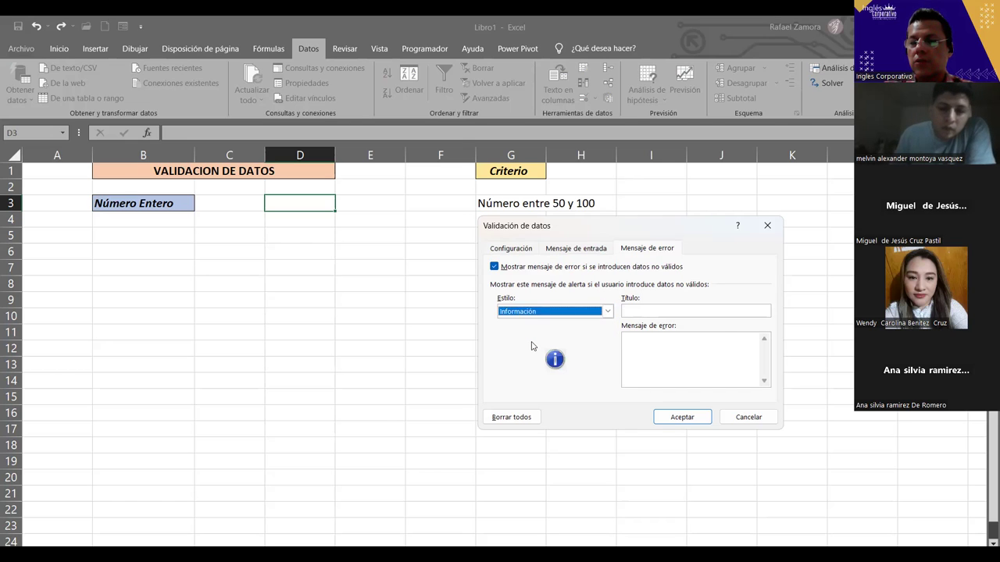
{"action": "left_click", "coordinate": [654, 313]}
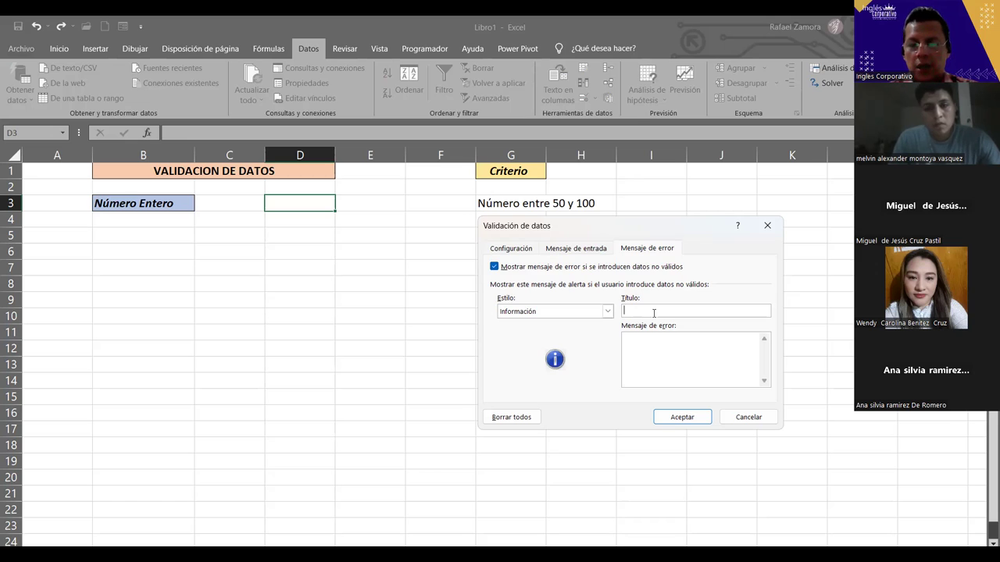
{"action": "type", "text": "ERROR"}
{"action": "left_click", "coordinate": [676, 352]}
{"action": "type", "text": "Revise datos in"}
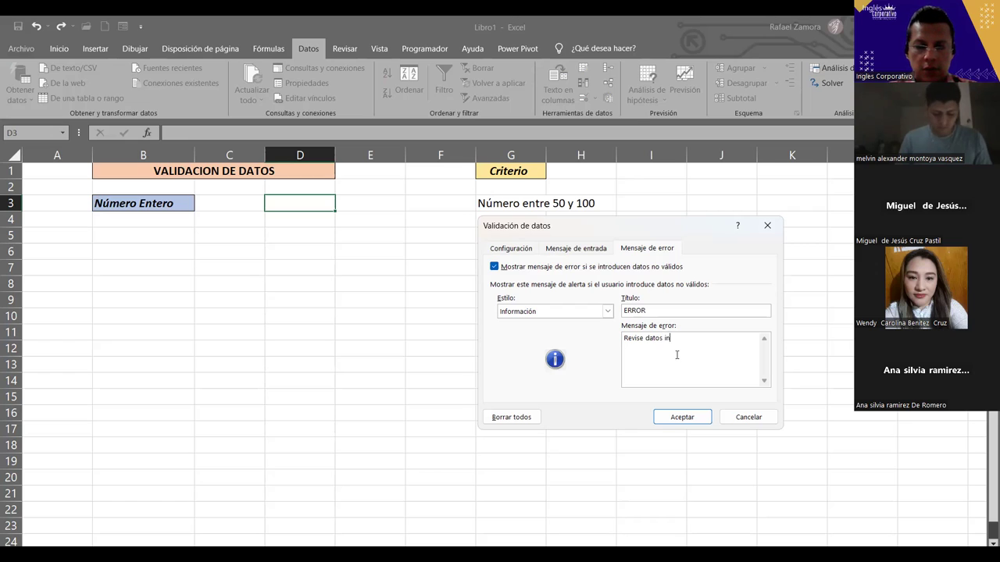
{"action": "type", "text": "gresados"}
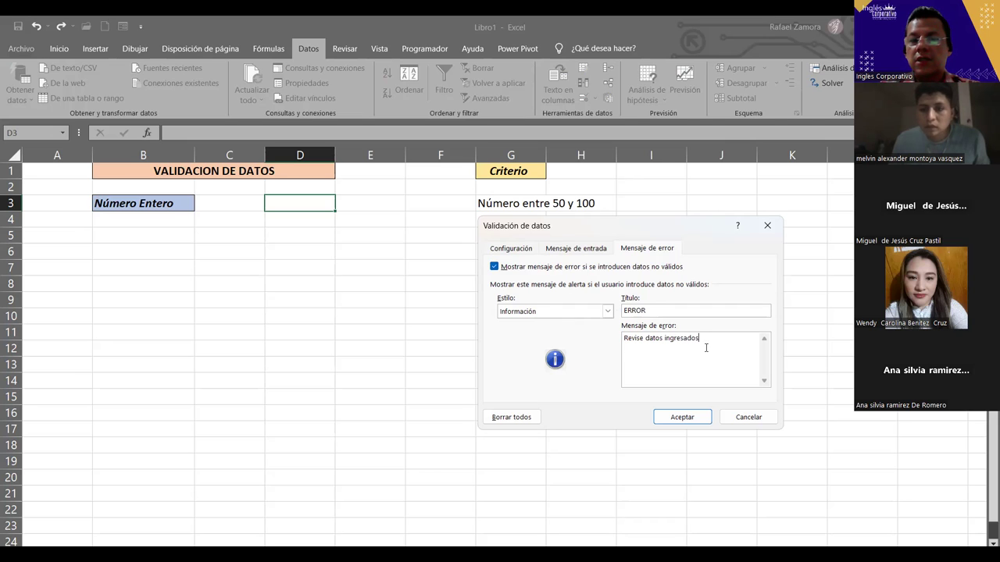
{"action": "left_click", "coordinate": [575, 248]}
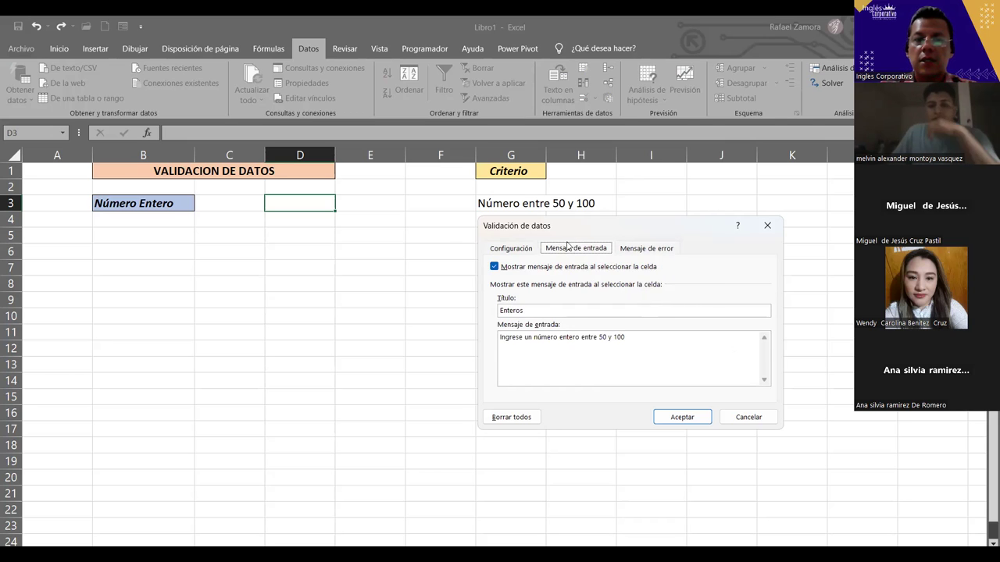
{"action": "left_click", "coordinate": [511, 248]}
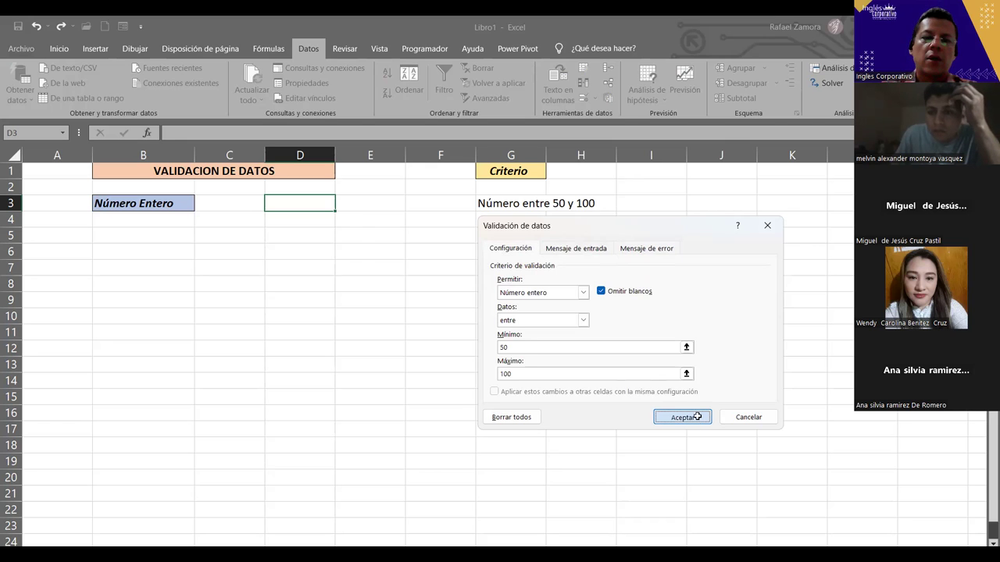
- Apply the validation and reselect D3 to display its Enteros input message
{"action": "left_click", "coordinate": [682, 417]}
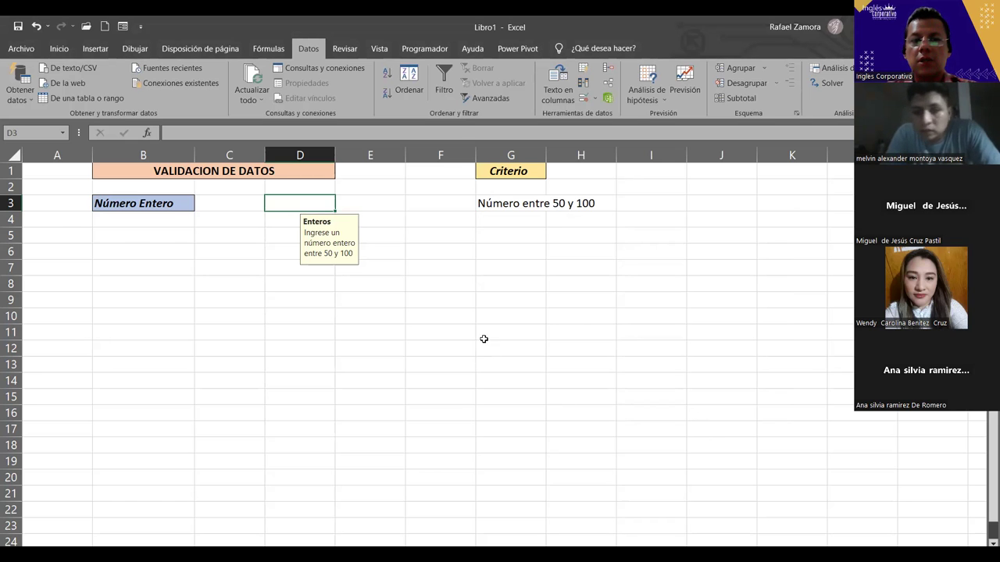
{"action": "left_click", "coordinate": [444, 255]}
{"action": "left_click", "coordinate": [650, 251]}
{"action": "left_click", "coordinate": [439, 348]}
{"action": "left_click", "coordinate": [716, 302]}
{"action": "left_click", "coordinate": [354, 341]}
{"action": "left_click", "coordinate": [578, 300]}
{"action": "left_click", "coordinate": [509, 396]}
{"action": "left_click", "coordinate": [356, 285]}
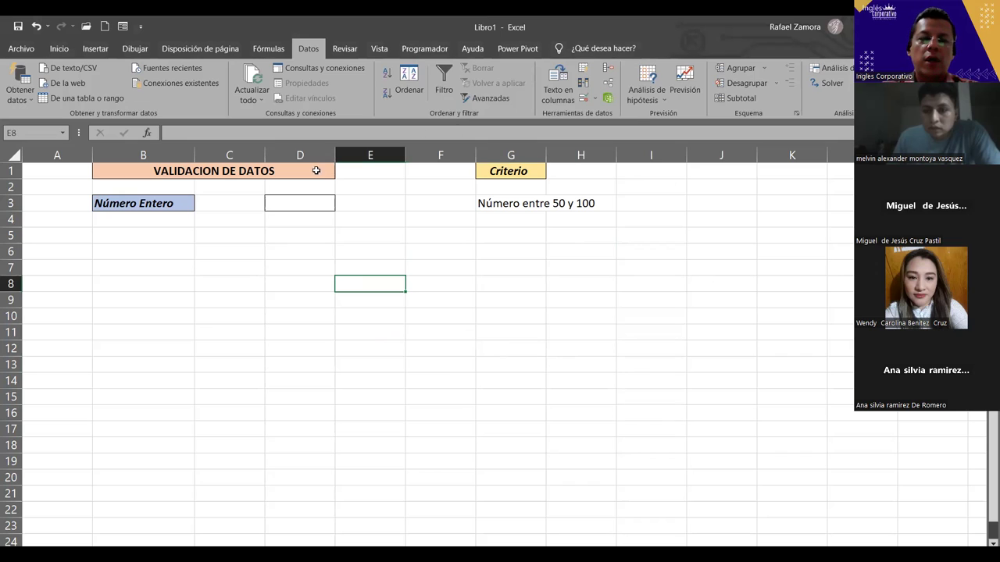
{"action": "left_click", "coordinate": [311, 202]}
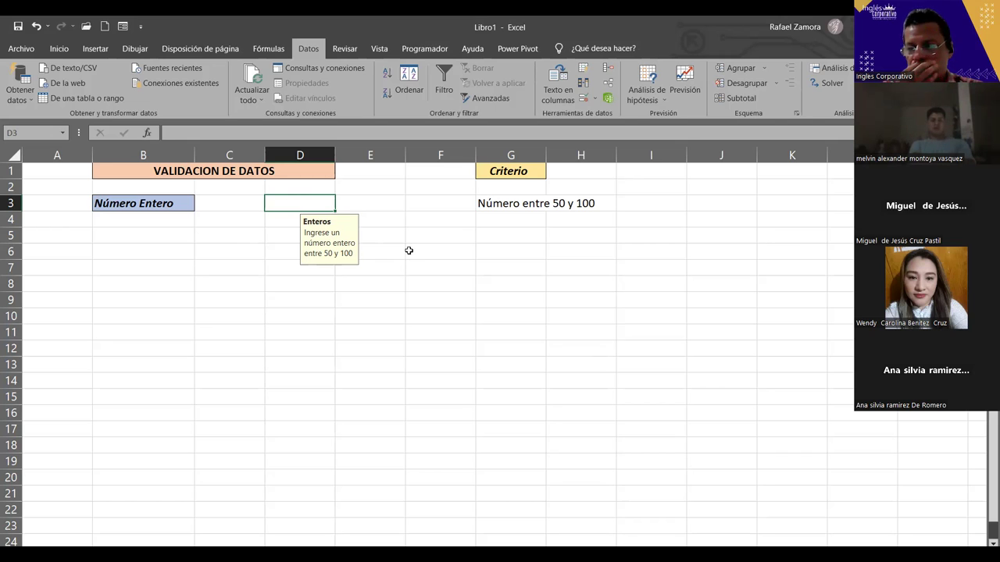
- Test D3 with out-of-range 40 and 45, answering the ERROR alerts
{"action": "type", "text": "40"}
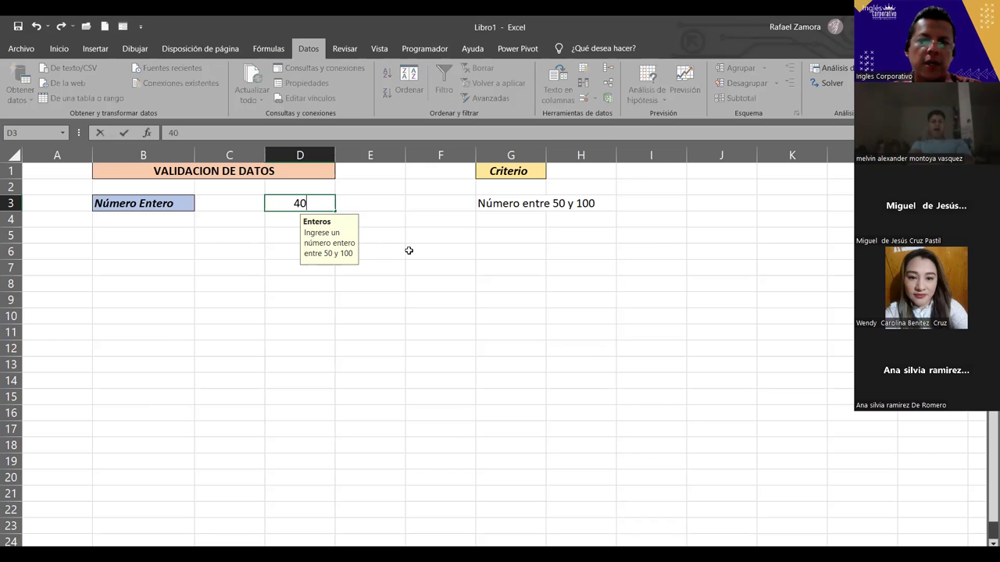
{"action": "key", "text": "Return"}
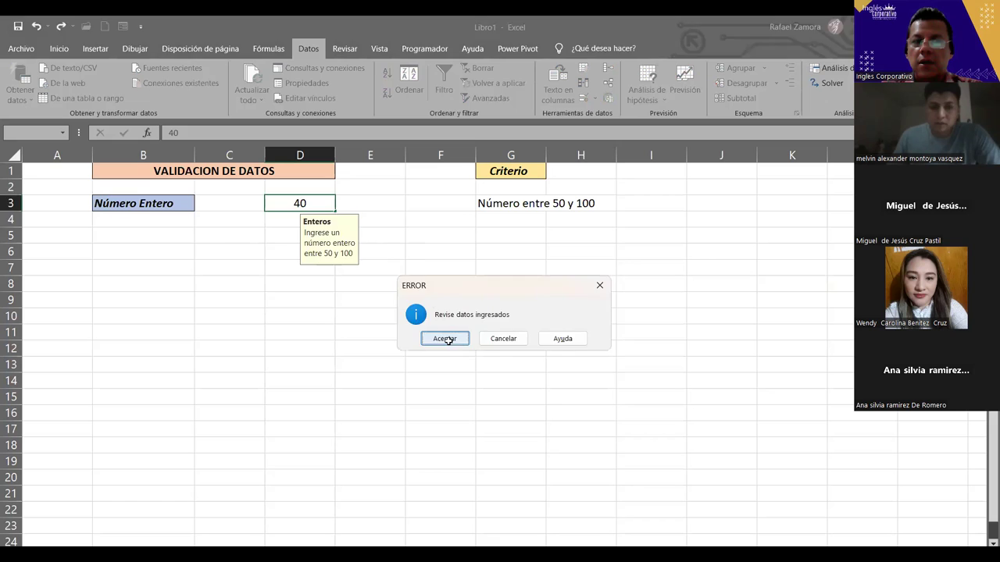
{"action": "left_click", "coordinate": [445, 342]}
{"action": "left_click", "coordinate": [450, 321]}
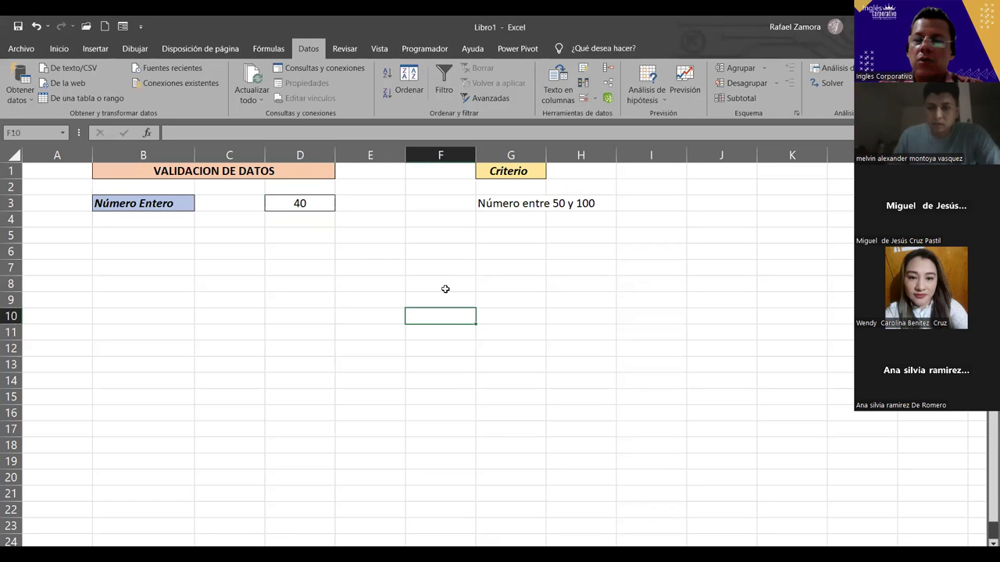
{"action": "left_click", "coordinate": [318, 198]}
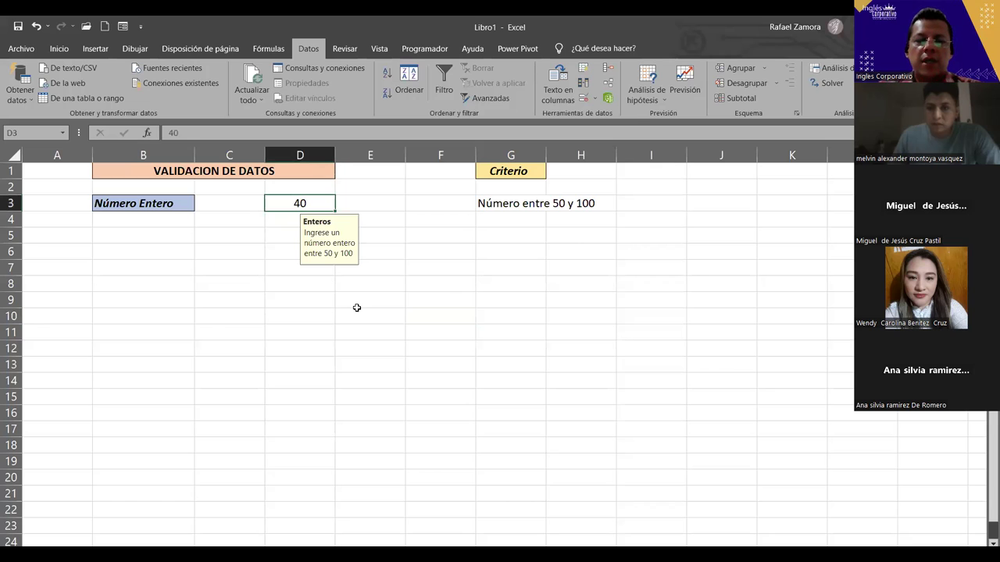
{"action": "type", "text": "54"}
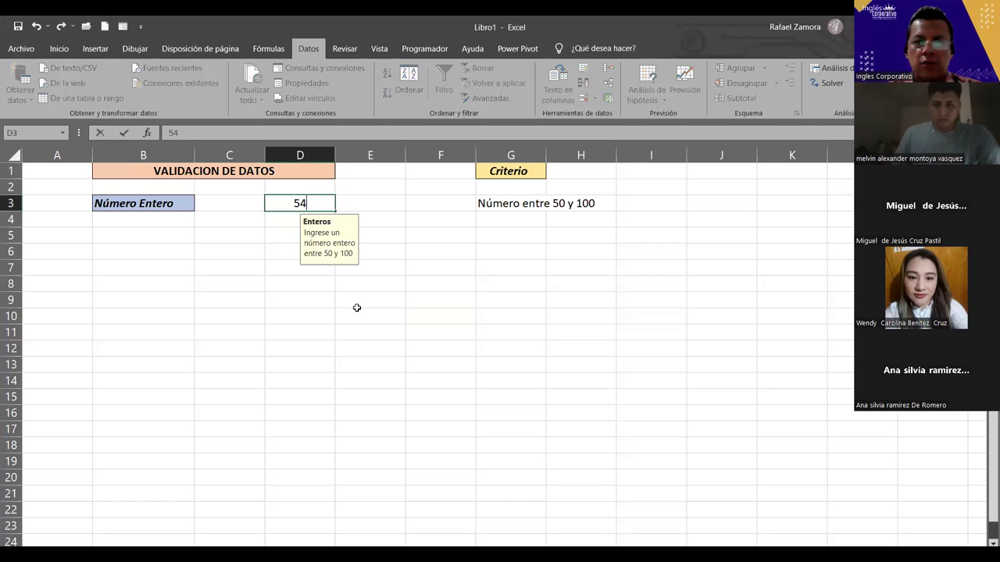
{"action": "key", "text": "BackSpace"}
{"action": "type", "text": "45"}
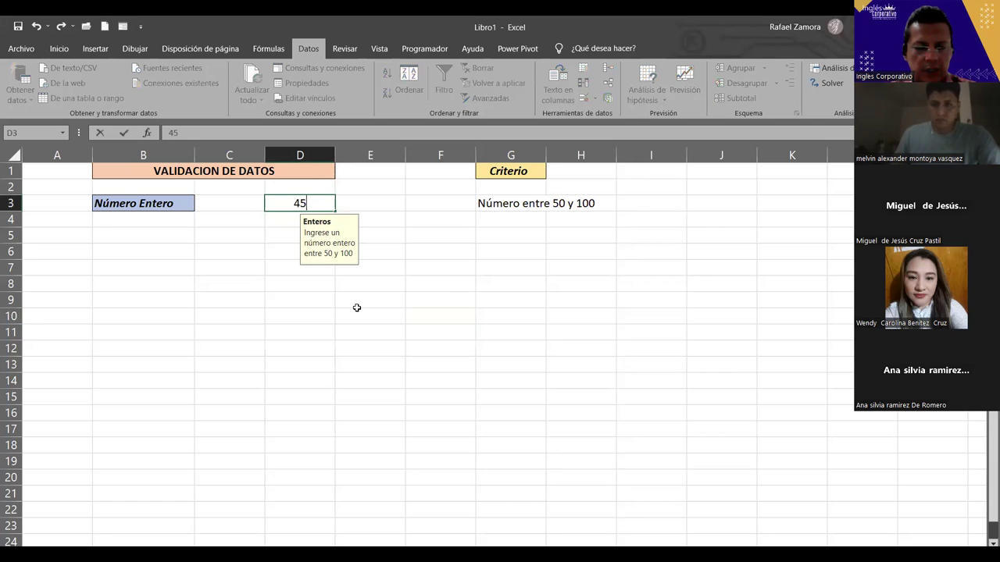
{"action": "key", "text": "Return"}
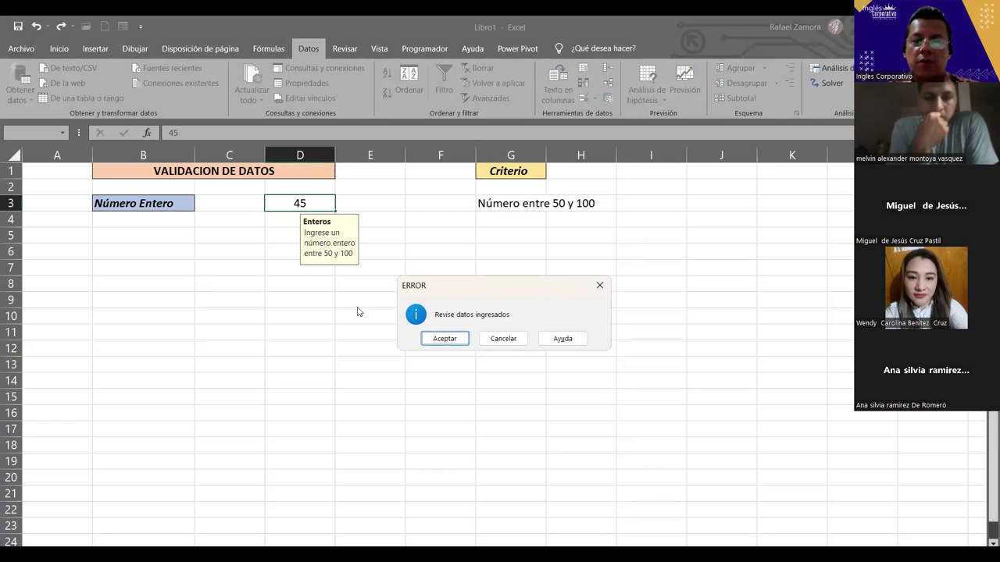
{"action": "left_click", "coordinate": [494, 334]}
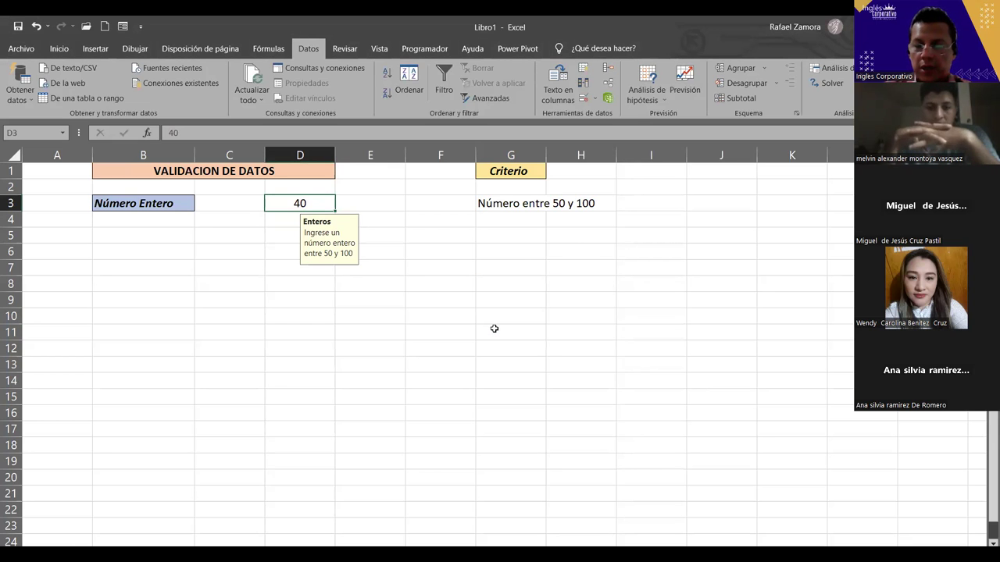
- Enter valid values 50, 60, 90 and 100 into D3, ending with 100
{"action": "type", "text": "50"}
{"action": "key", "text": "ctrl+Return"}
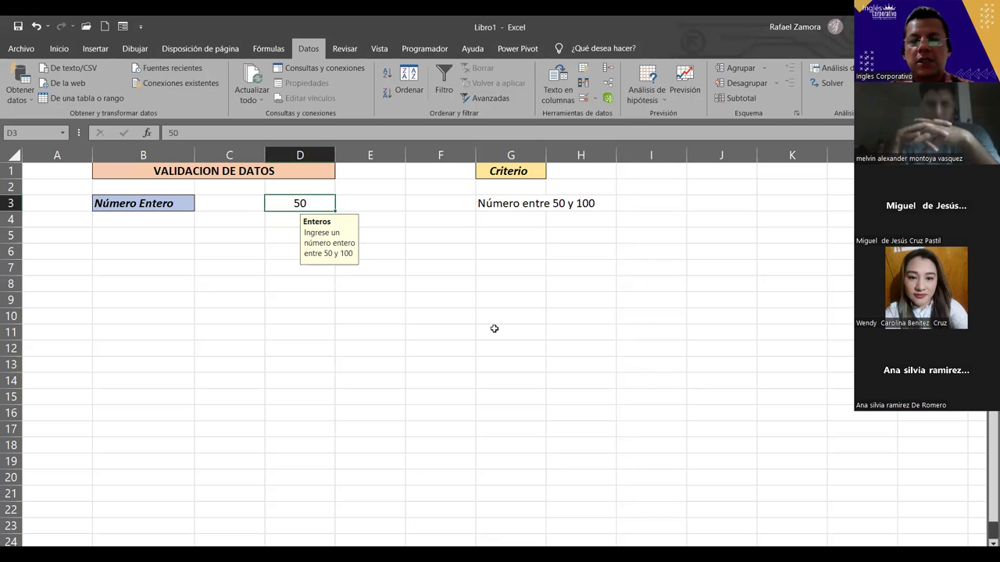
{"action": "key", "text": "BackSpace"}
{"action": "type", "text": "."}
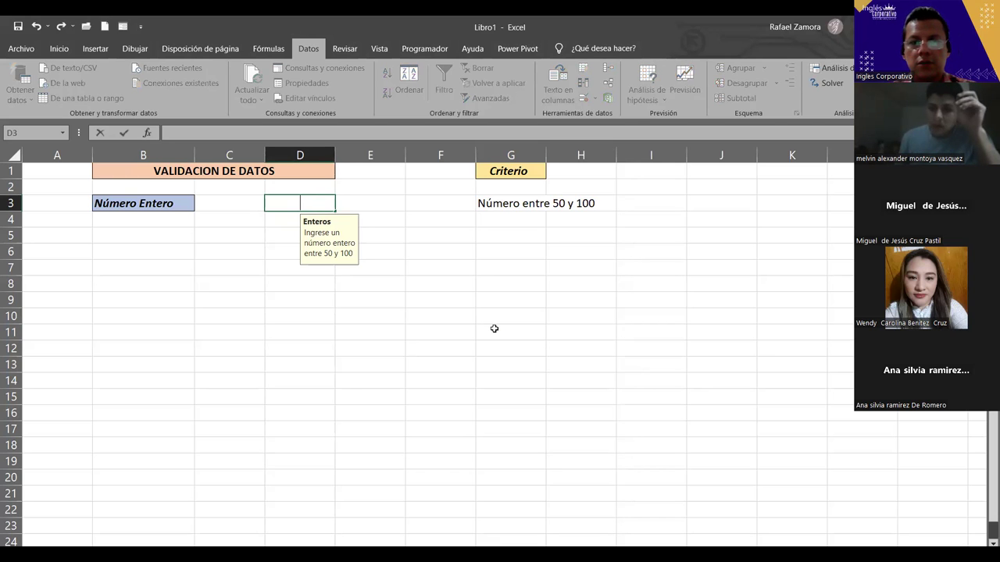
{"action": "key", "text": "Escape"}
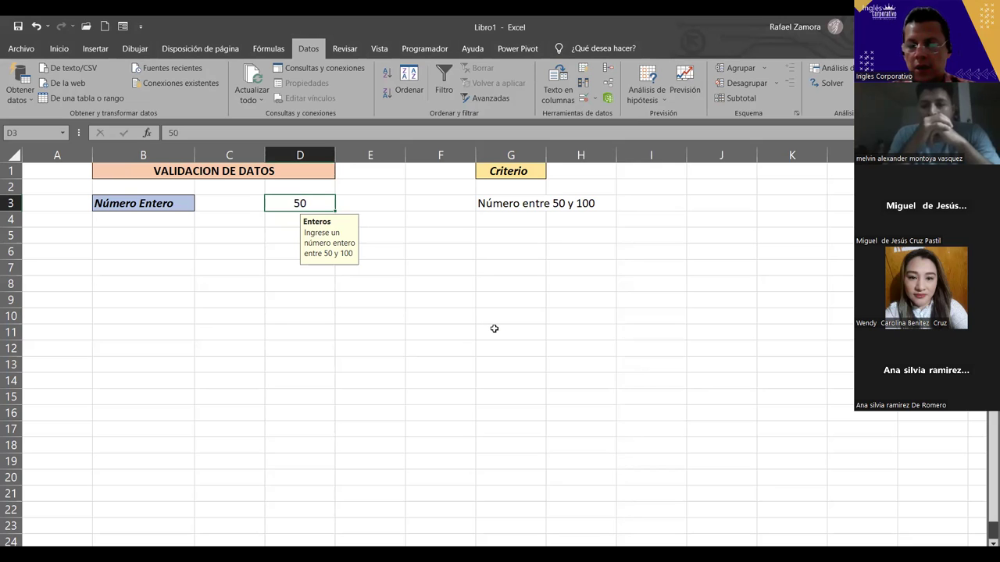
{"action": "key", "text": "F2"}
{"action": "key", "text": "BackSpace"}
{"action": "key", "text": "BackSpace"}
{"action": "type", "text": "60"}
{"action": "key", "text": "ctrl+Return"}
{"action": "type", "text": "90"}
{"action": "key", "text": "ctrl+Return"}
{"action": "type", "text": "100"}
{"action": "key", "text": "ctrl+Return"}
- Try 101 in D3 and cancel the ERROR alert so 100 stays
{"action": "type", "text": "101"}
{"action": "key", "text": "ctrl+Return"}
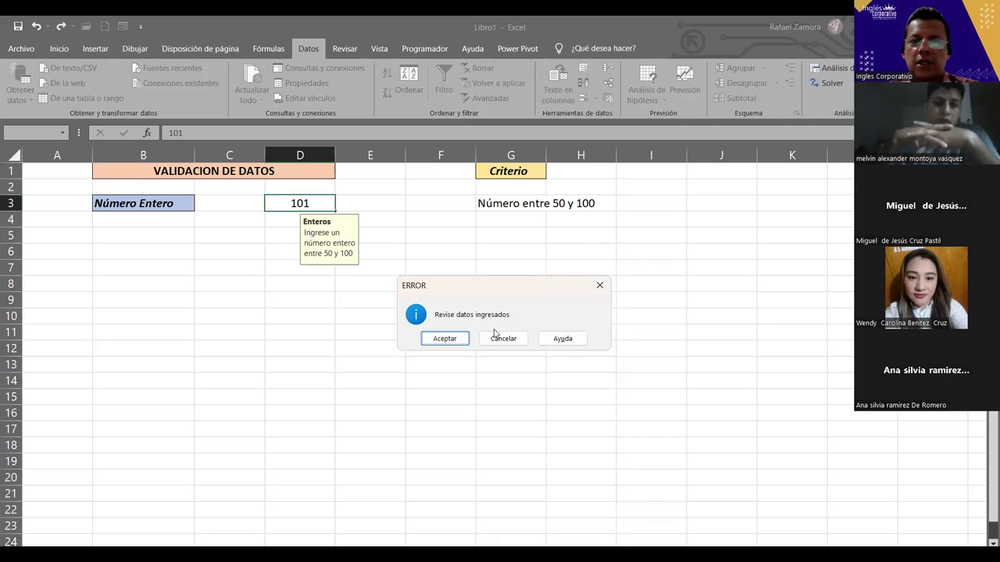
{"action": "left_click", "coordinate": [499, 336]}
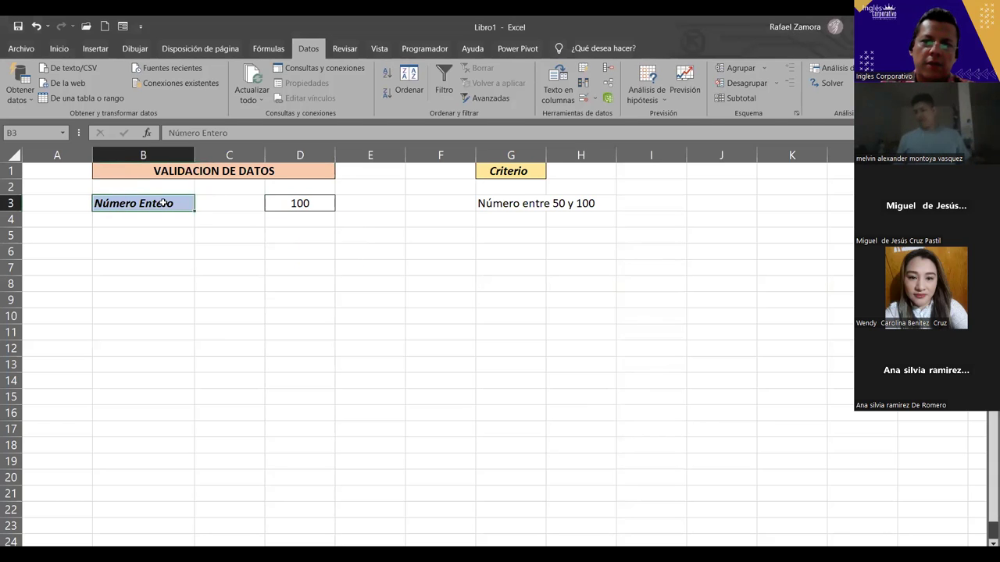
- Copy row B3:G3 and paste it into row 5 starting at B5
{"action": "left_click_drag", "start_coordinate": [184, 203], "coordinate": [486, 203]}
{"action": "key", "text": "ctrl+c"}
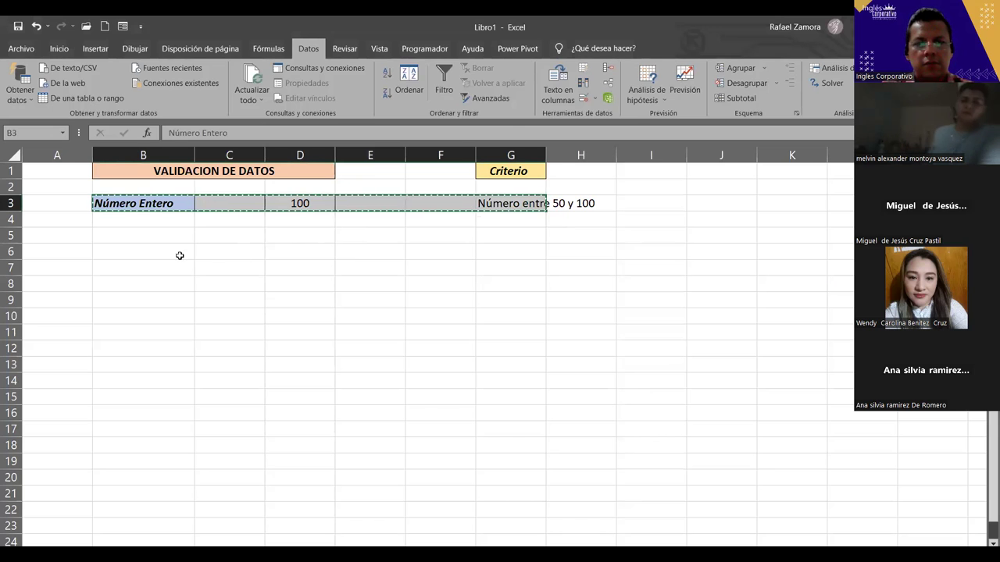
{"action": "left_click", "coordinate": [163, 237]}
{"action": "key", "text": "ctrl+v"}
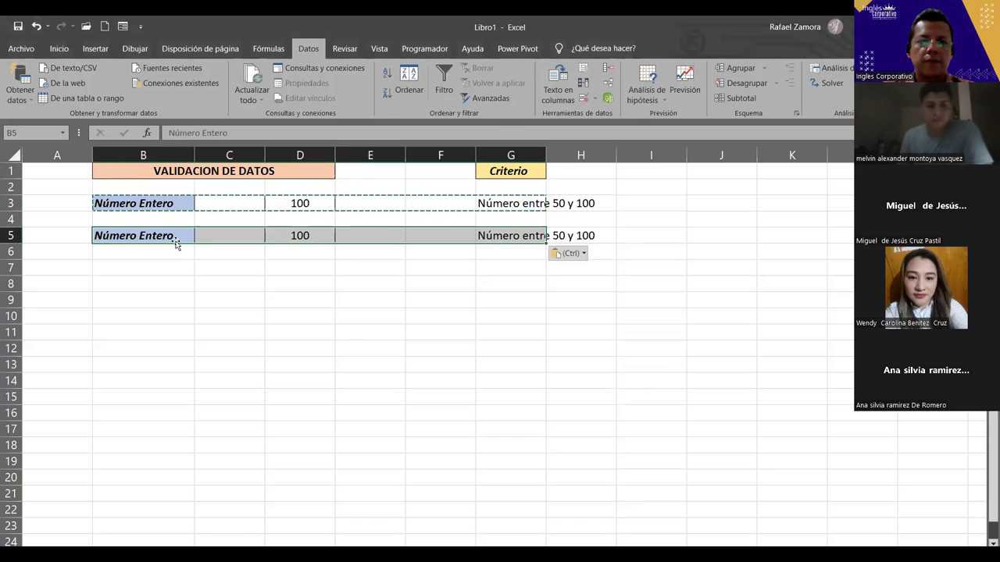
- Change B5's label from 'Número Entero' to 'Número Decimal'
{"action": "left_click", "coordinate": [172, 235]}
{"action": "double_click", "coordinate": [156, 234]}
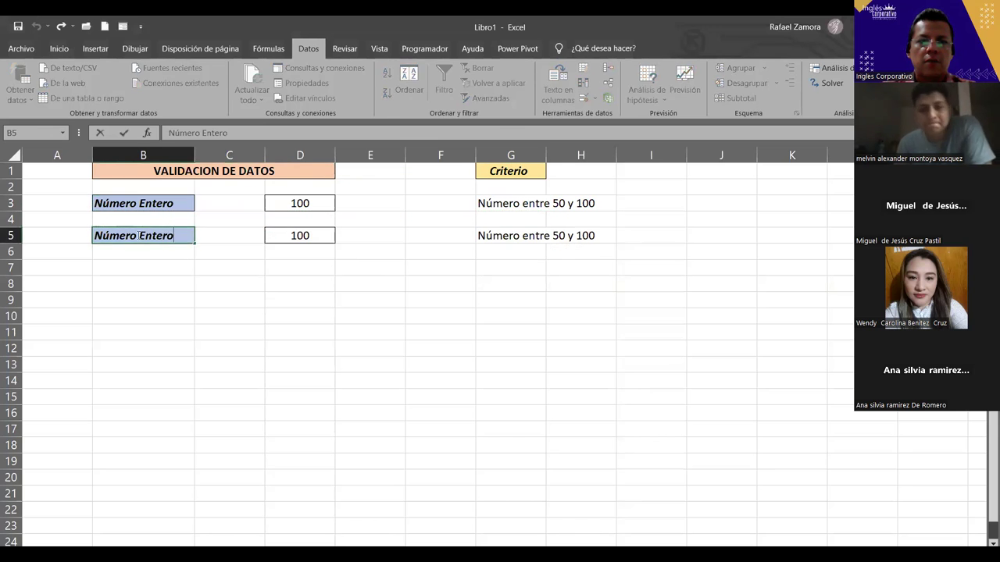
{"action": "key", "text": "ctrl+shift+Left"}
{"action": "type", "text": "Decimal"}
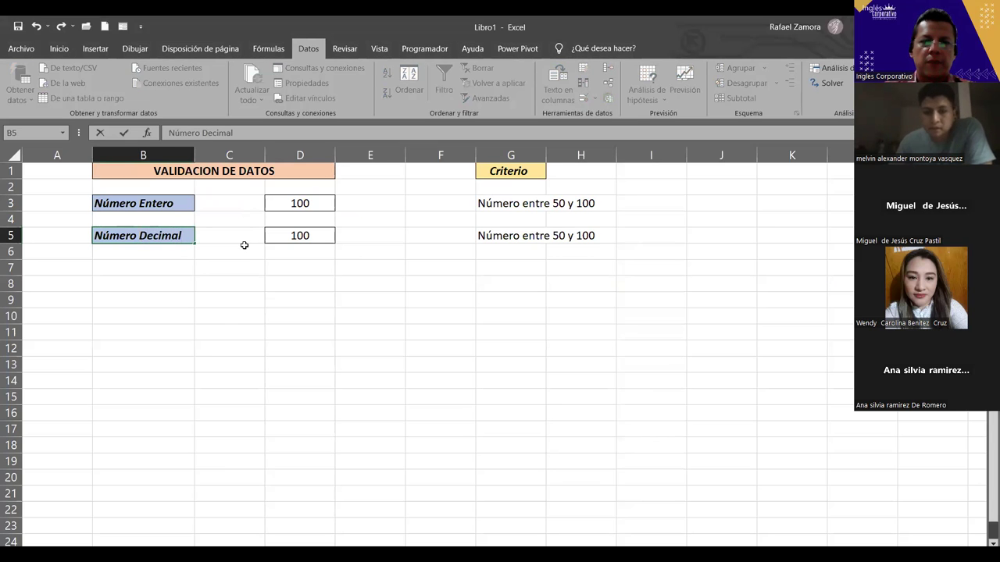
{"action": "left_click", "coordinate": [243, 245]}
- Delete the value 100 from D5, leaving it empty
{"action": "left_click", "coordinate": [328, 235]}
{"action": "key", "text": "Delete"}
{"action": "left_click", "coordinate": [311, 332]}
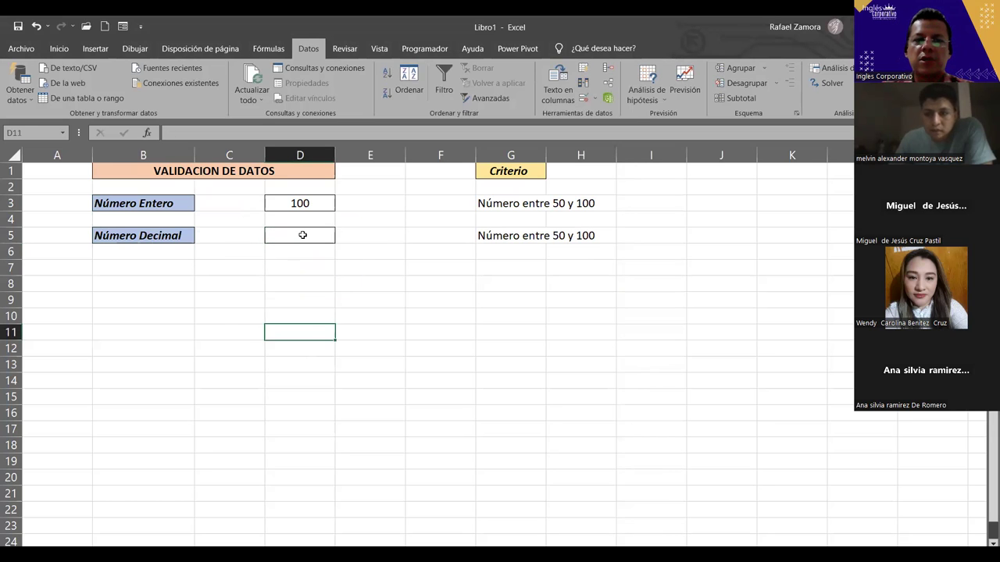
{"action": "left_click", "coordinate": [302, 235]}
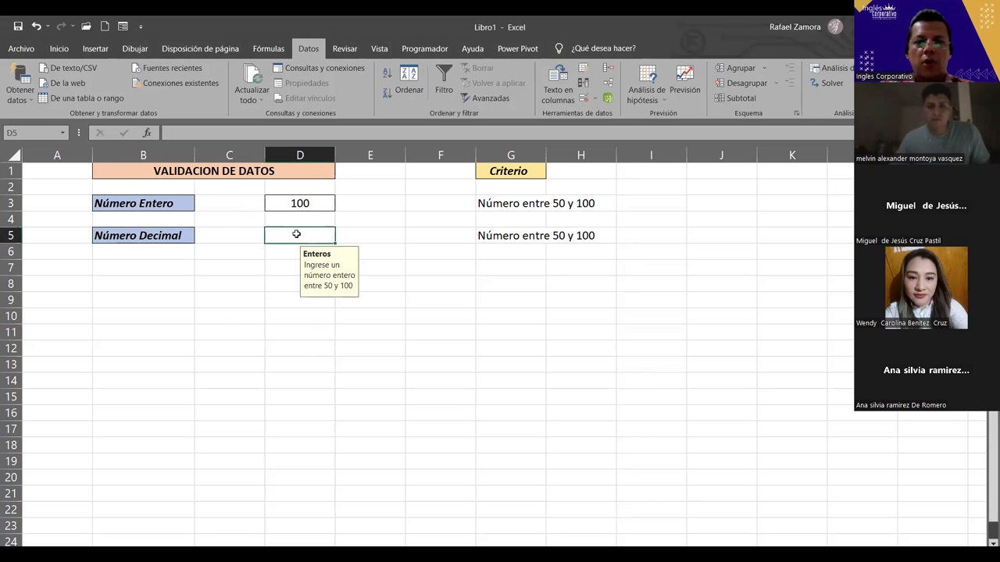
{"action": "left_click_drag", "start_coordinate": [172, 236], "coordinate": [461, 237]}
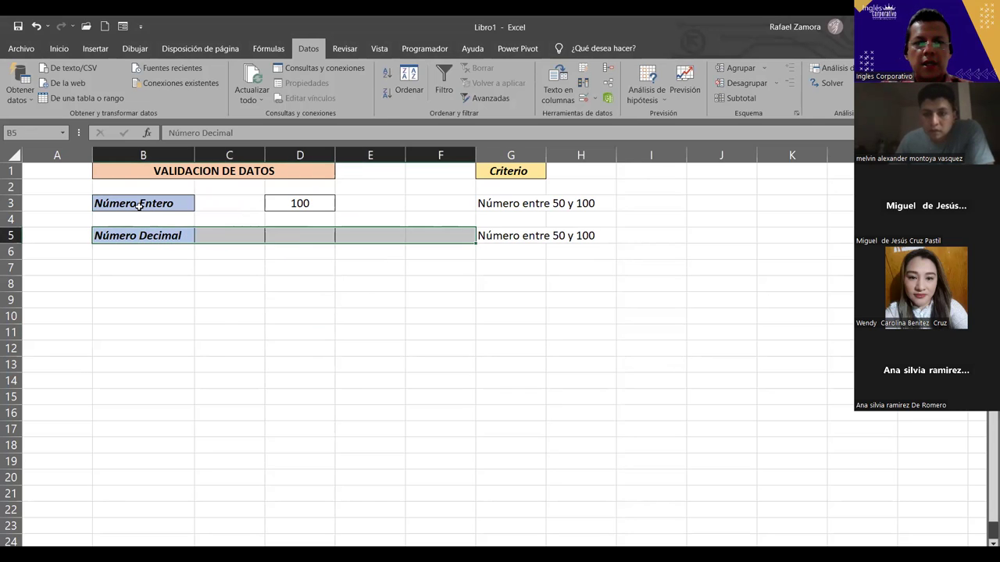
{"action": "left_click_drag", "start_coordinate": [139, 204], "coordinate": [561, 203]}
{"action": "left_click", "coordinate": [496, 238]}
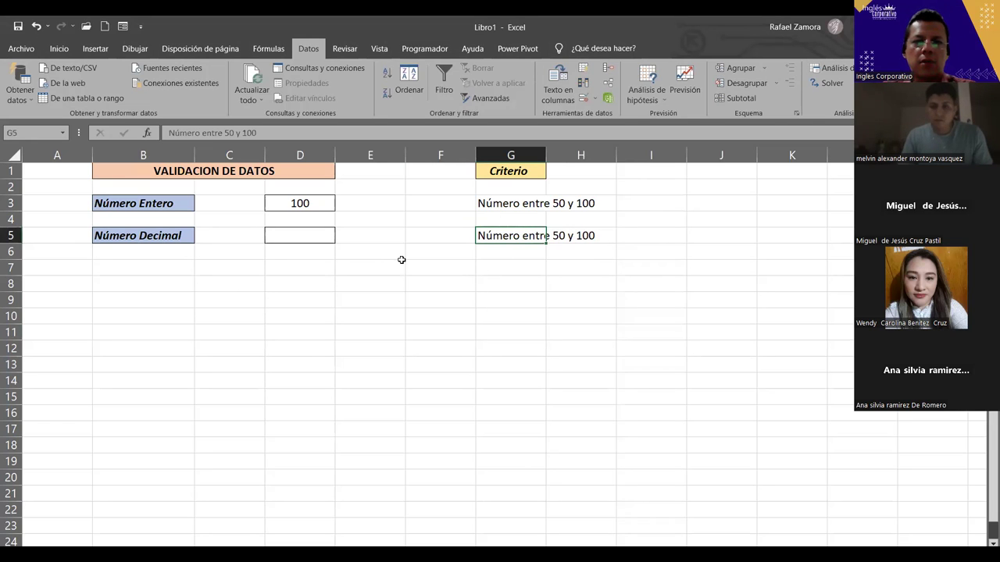
- Clear D5's copied whole-number rule with Borrar todos in Validación de datos
{"action": "left_click", "coordinate": [297, 242]}
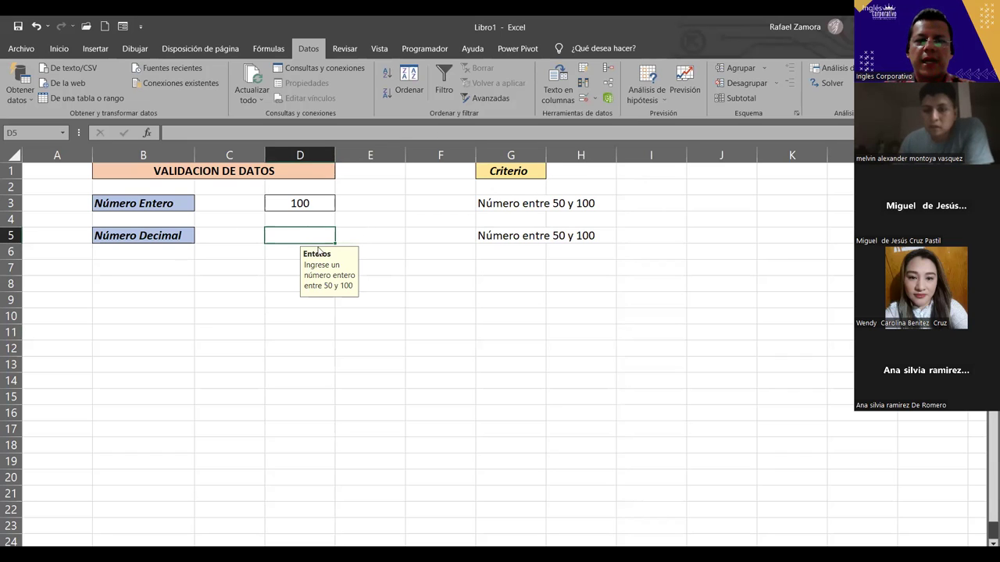
{"action": "left_click", "coordinate": [596, 98]}
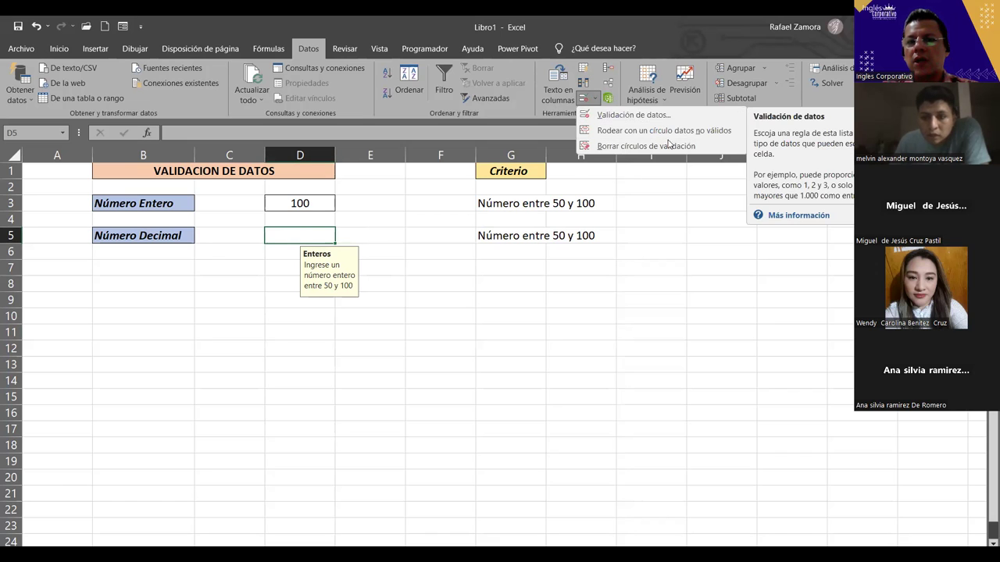
{"action": "left_click", "coordinate": [602, 114]}
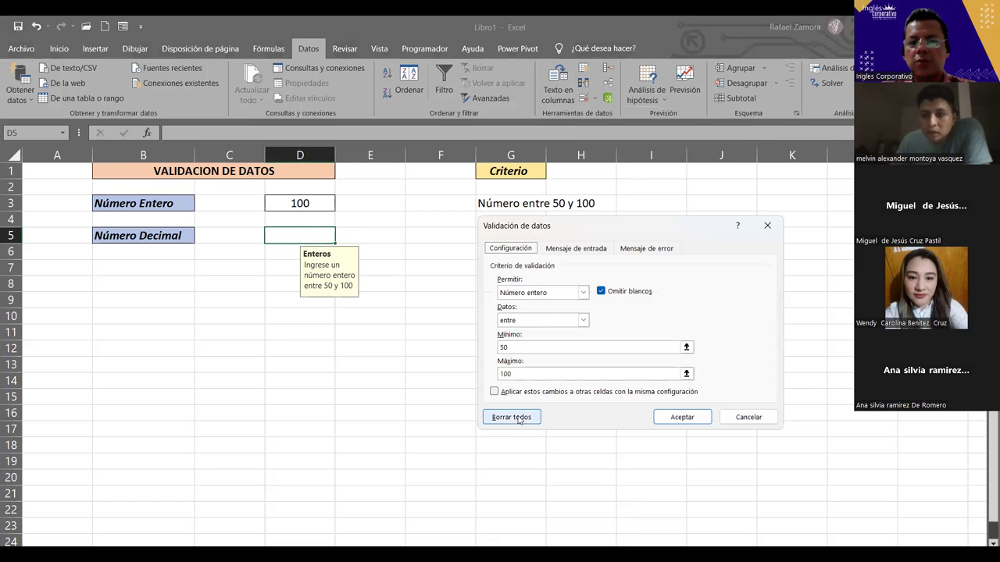
{"action": "left_click", "coordinate": [519, 419]}
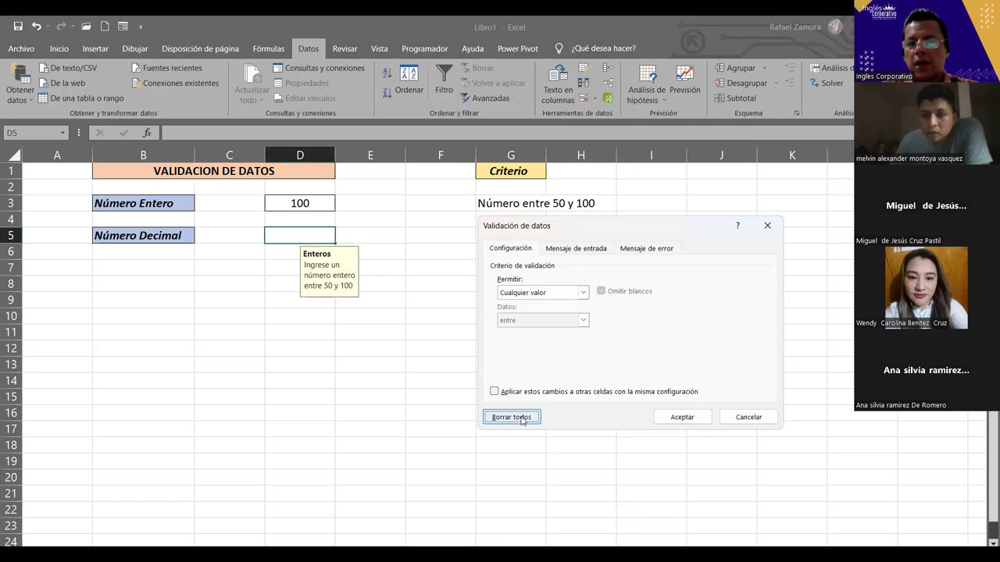
{"action": "left_click", "coordinate": [681, 417]}
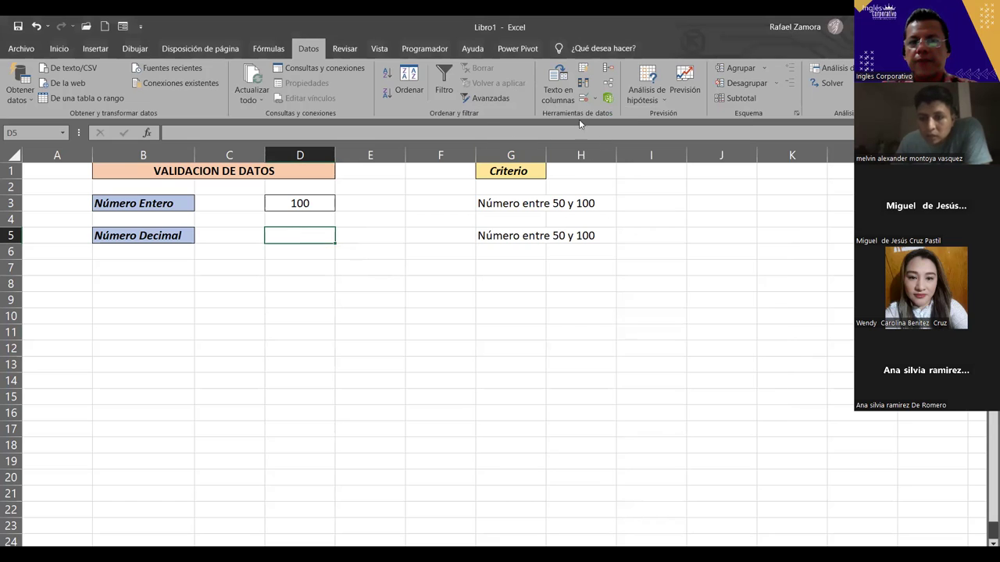
{"action": "left_click", "coordinate": [596, 99]}
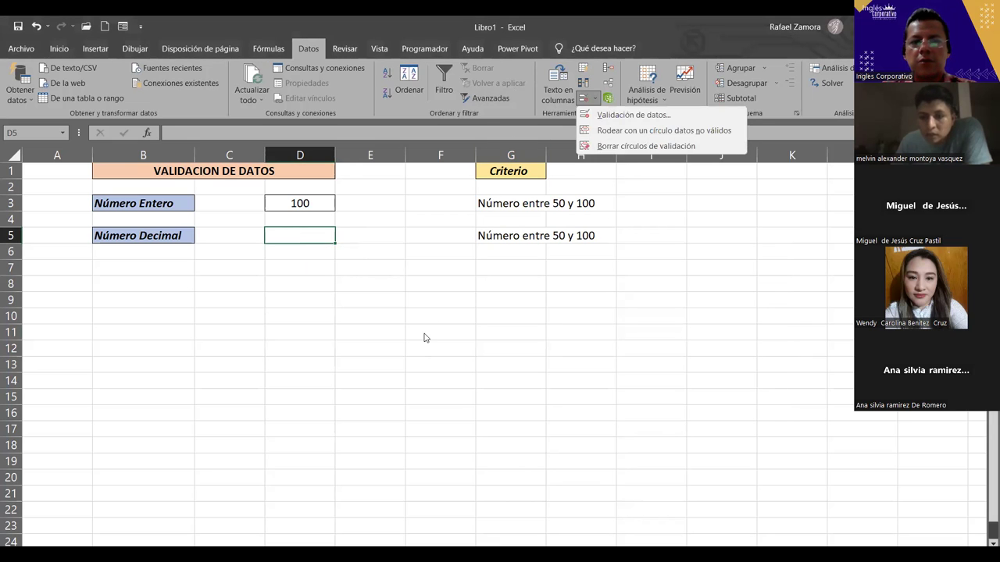
- Replace G5's criterion with 'Fuera del rango entre 5 y 10'
{"action": "left_click", "coordinate": [351, 237]}
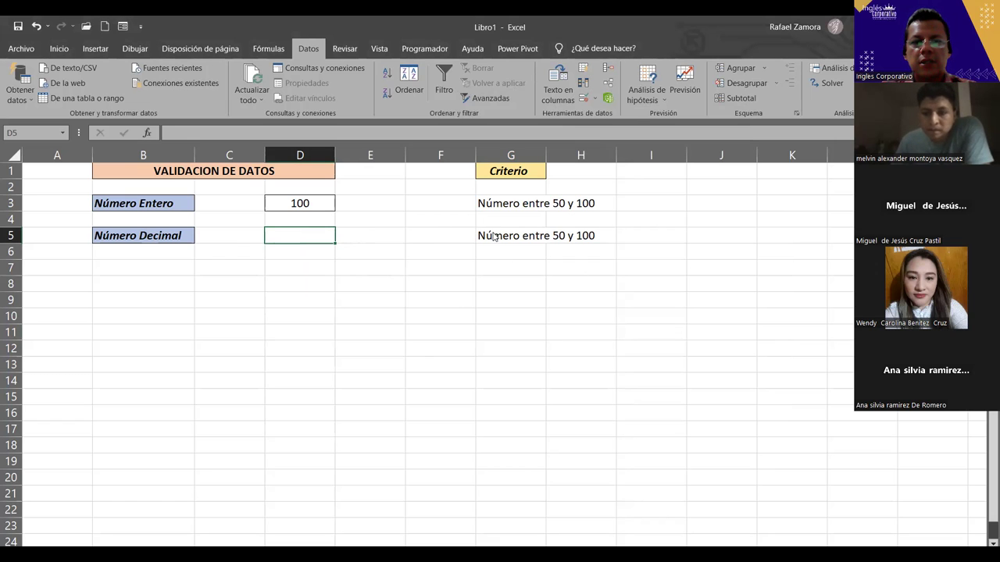
{"action": "left_click", "coordinate": [520, 238]}
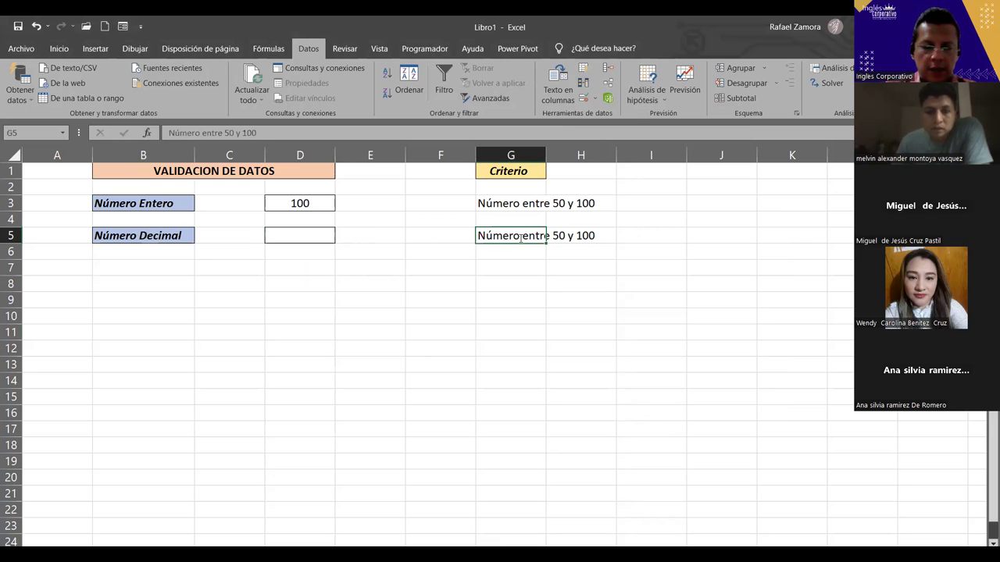
{"action": "type", "text": "Fuera del rangp"}
{"action": "key", "text": "BackSpace"}
{"action": "type", "text": "o "}
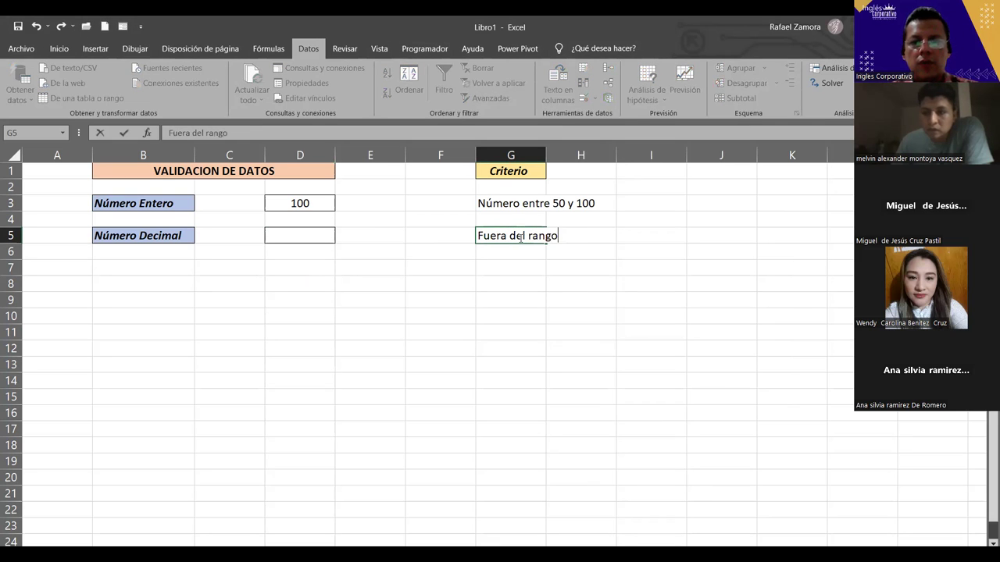
{"action": "type", "text": "entre"}
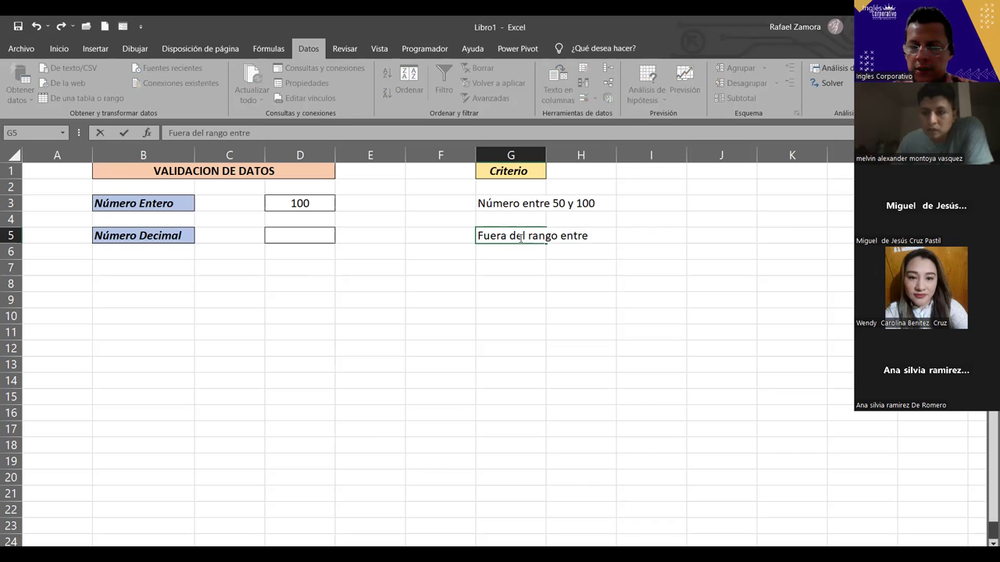
{"action": "type", "text": " 5 y 10"}
{"action": "key", "text": "Return"}
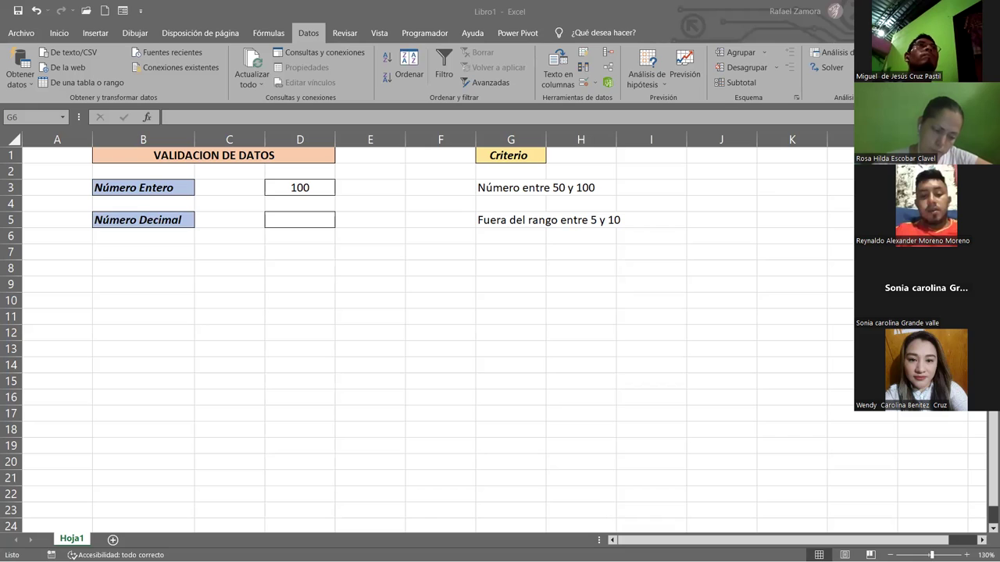
- Select D5 and restrict its data validation to decimal values
{"action": "left_click", "coordinate": [440, 333]}
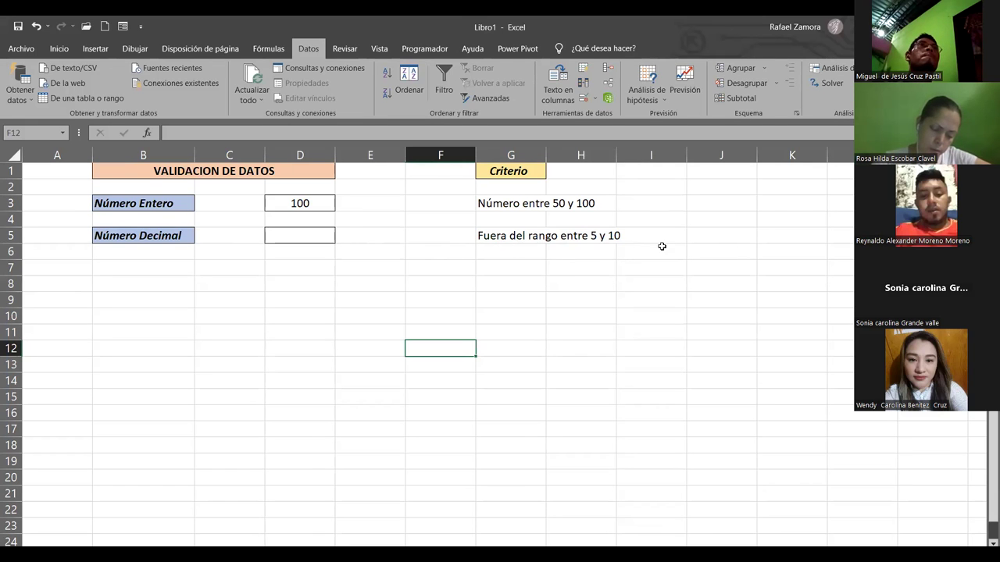
{"action": "left_click", "coordinate": [304, 231]}
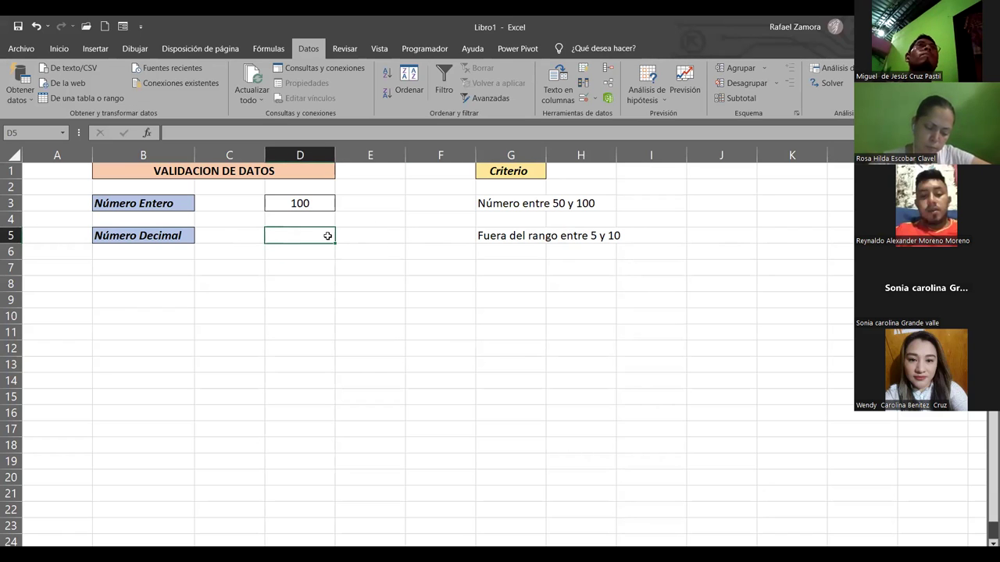
{"action": "left_click", "coordinate": [582, 100]}
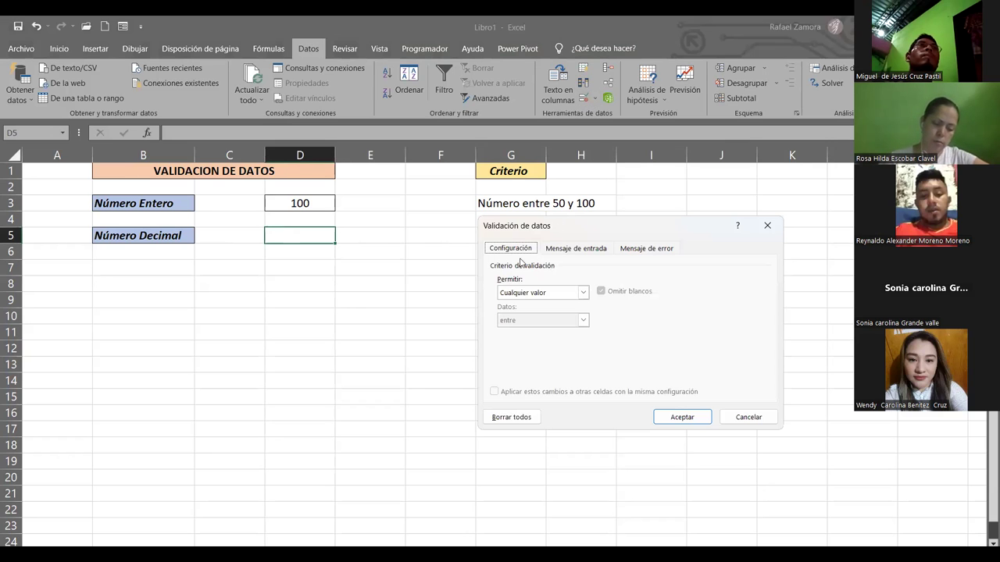
{"action": "left_click", "coordinate": [584, 295]}
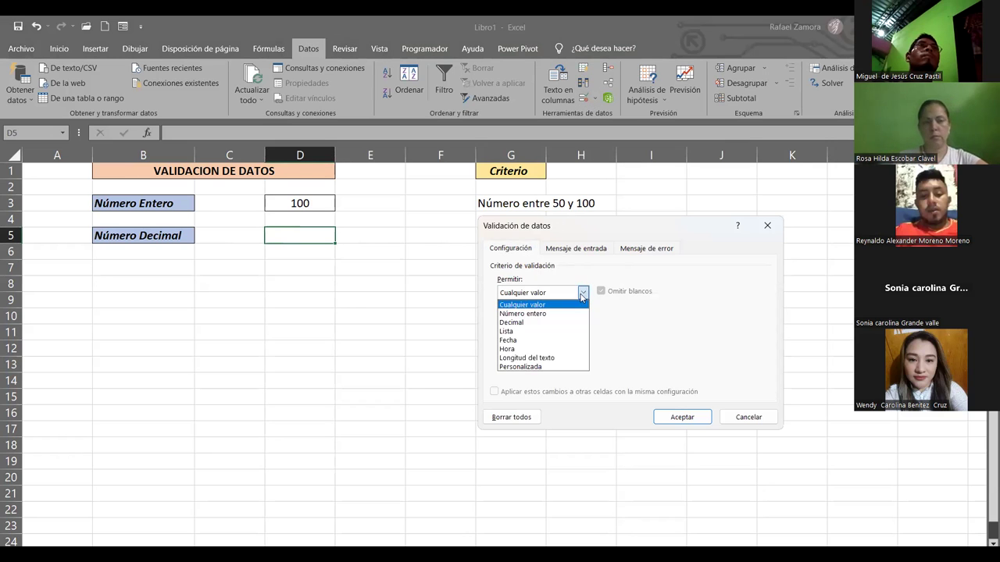
{"action": "left_click", "coordinate": [517, 322]}
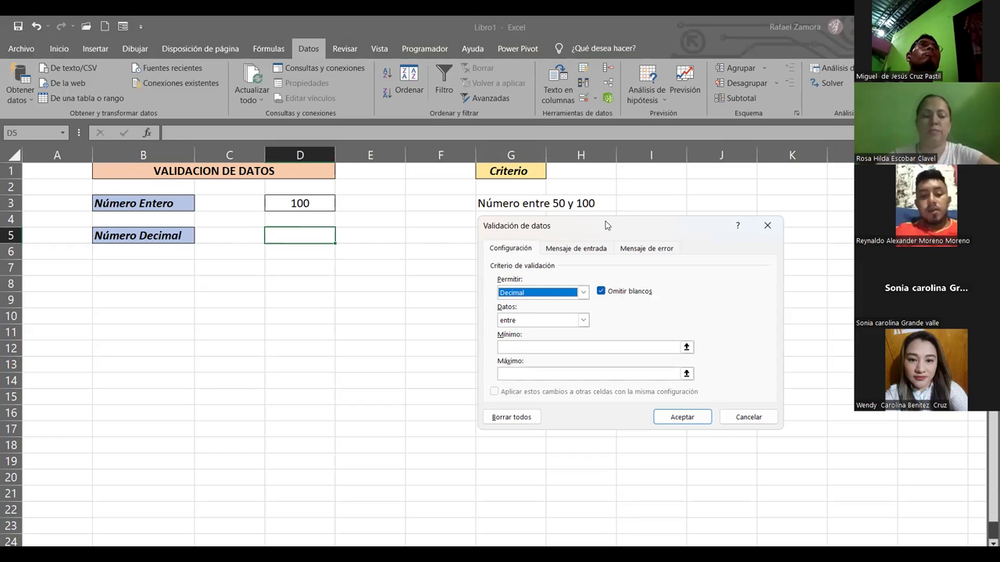
- Set the condition to 'no está entre' with minimum 5 and maximum 10
{"action": "left_click_drag", "start_coordinate": [605, 225], "coordinate": [603, 259]}
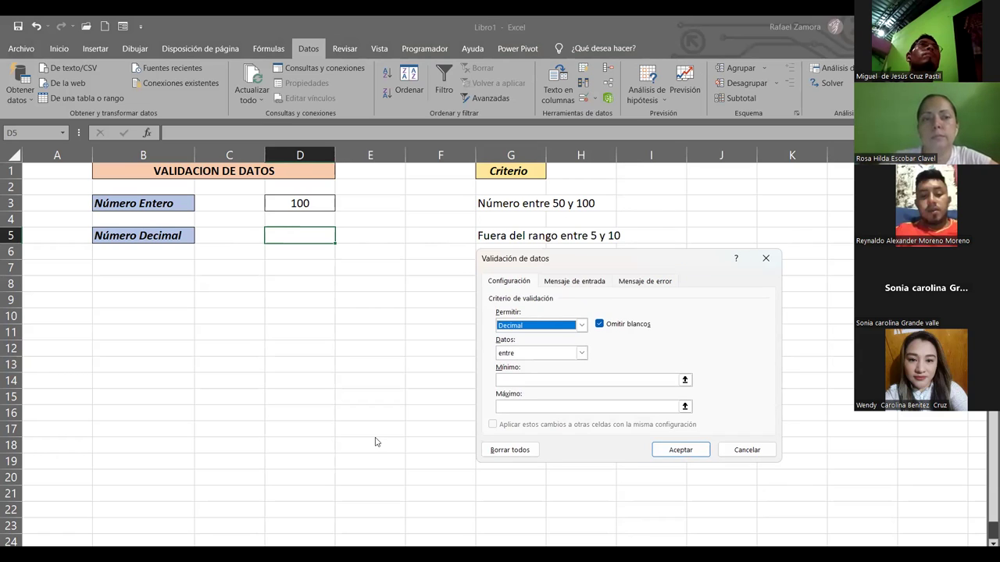
{"action": "left_click", "coordinate": [511, 238]}
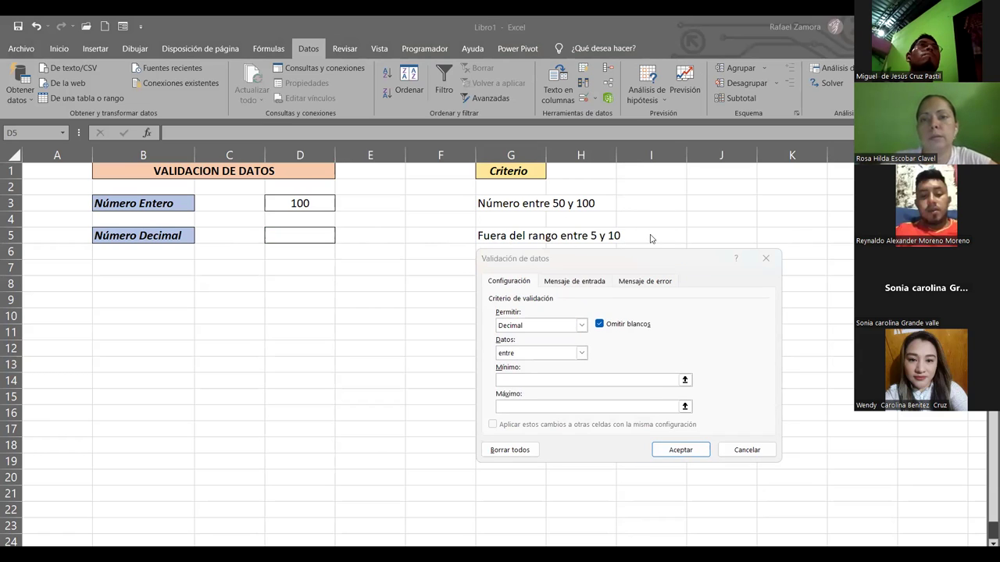
{"action": "left_click", "coordinate": [582, 354]}
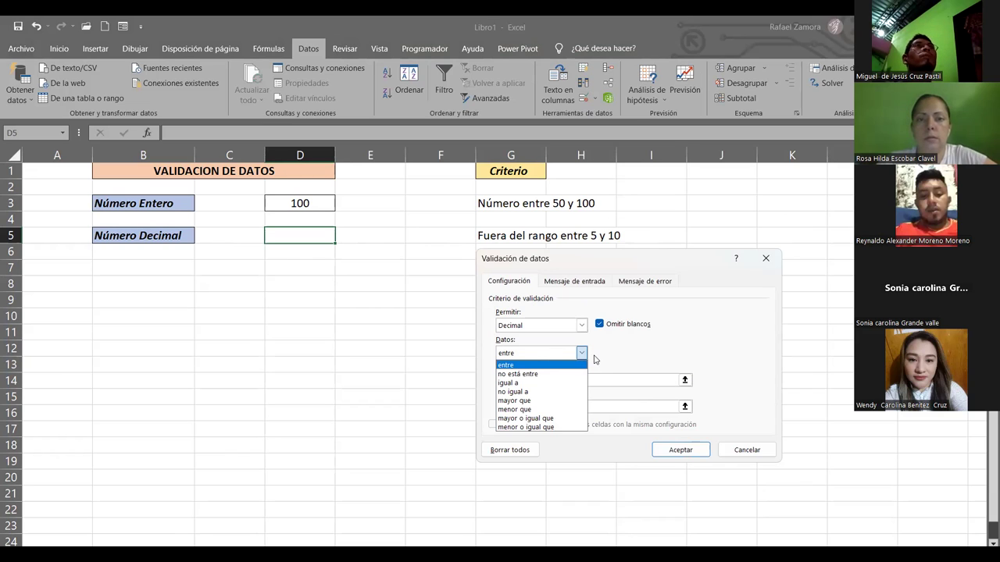
{"action": "left_click", "coordinate": [595, 359]}
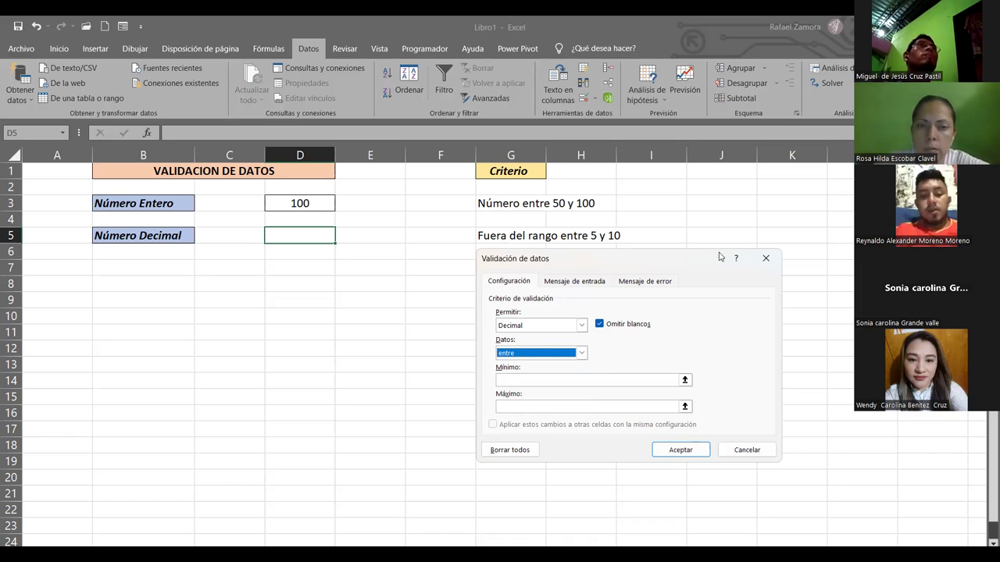
{"action": "left_click", "coordinate": [582, 353]}
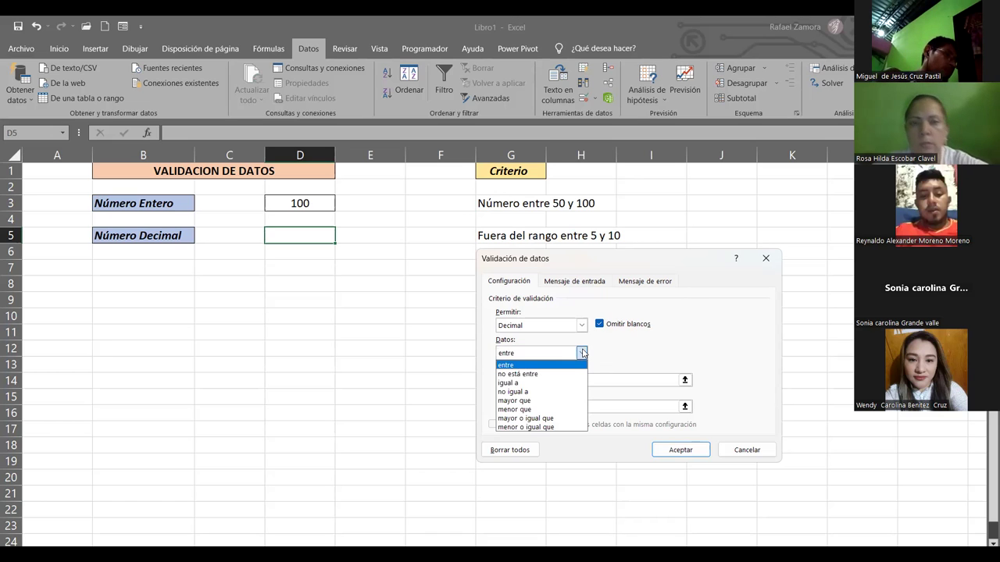
{"action": "left_click", "coordinate": [549, 375]}
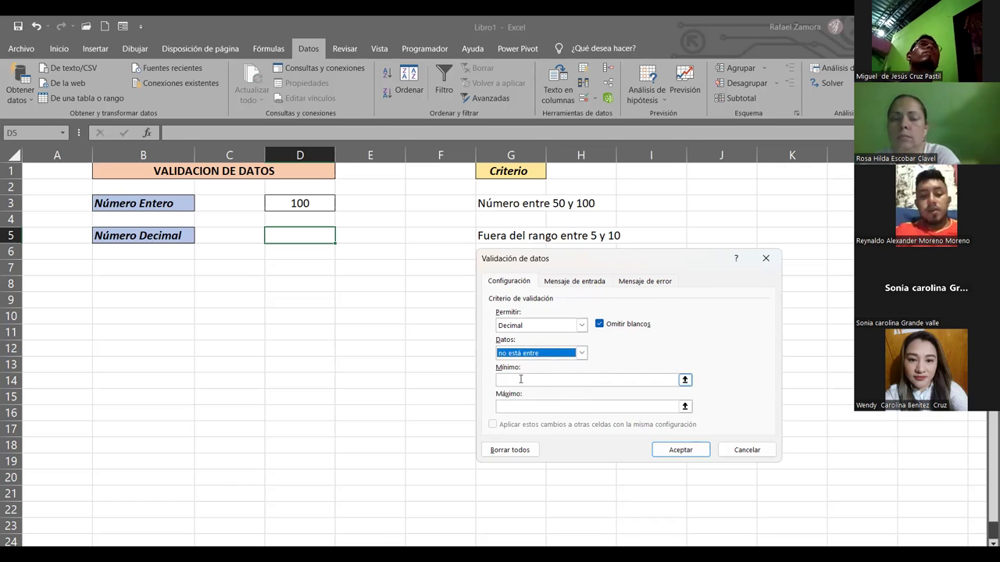
{"action": "left_click", "coordinate": [520, 380]}
{"action": "type", "text": "5"}
{"action": "left_click", "coordinate": [532, 407]}
{"action": "type", "text": "10"}
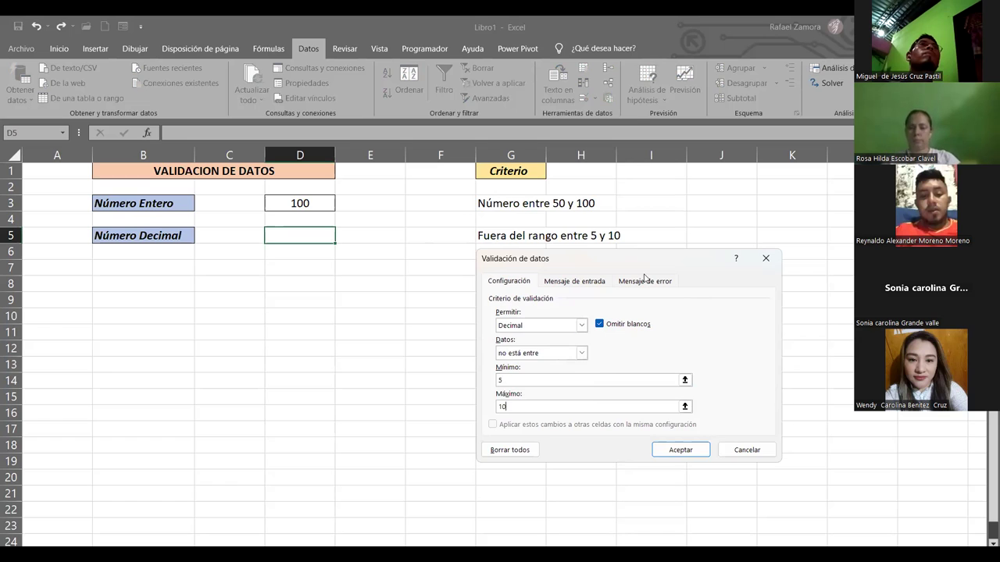
- Title D5's input message 'Decimales' and begin its text 'Ingrese valor decimal entre 5'
{"action": "left_click", "coordinate": [577, 283]}
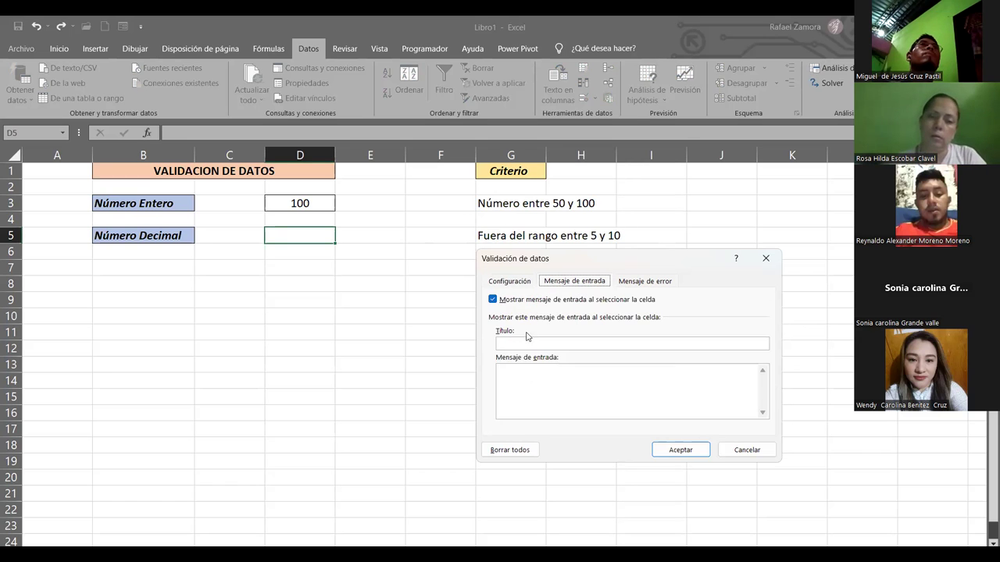
{"action": "left_click", "coordinate": [560, 343]}
{"action": "type", "text": "Decimales"}
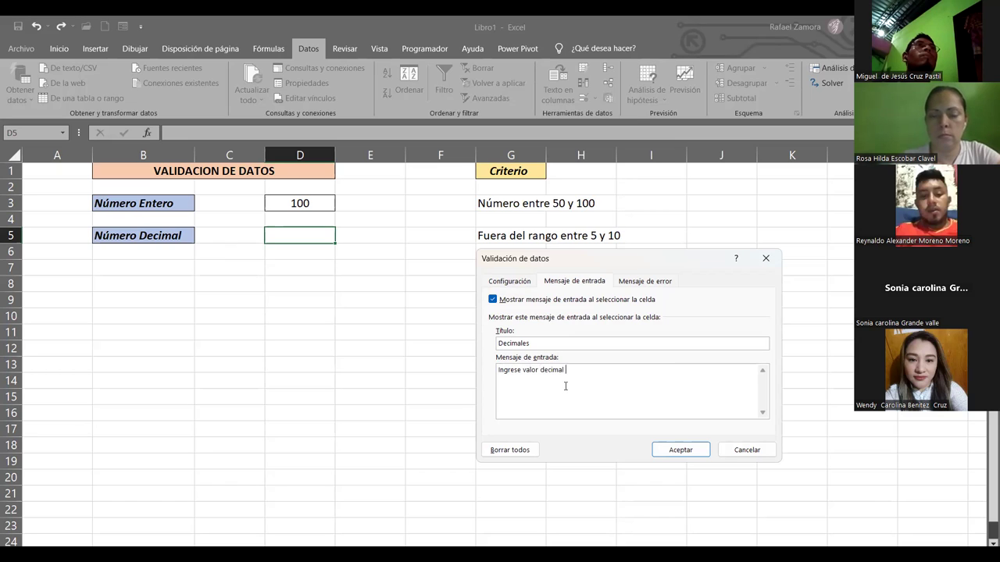
{"action": "type", "text": "entre 5 y 10"}
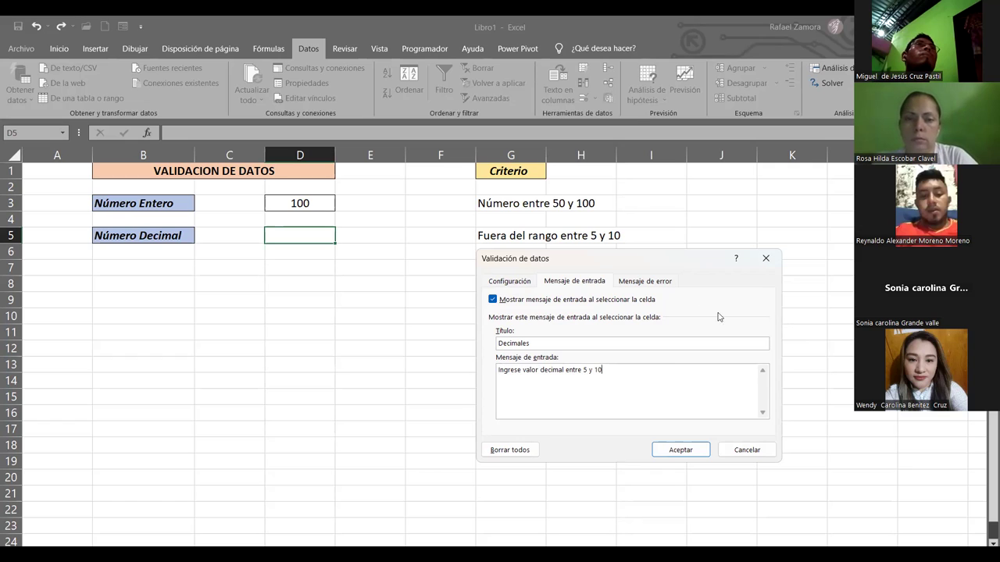
- Make the error alert Advertencia style, titled 'ERROR', with message 'Revise dato ingresado'
{"action": "left_click", "coordinate": [647, 281]}
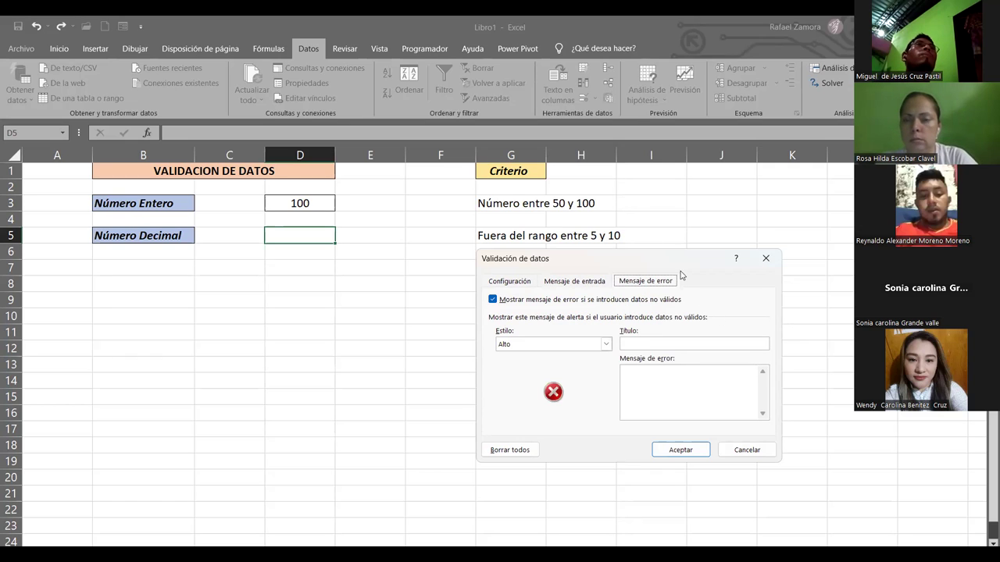
{"action": "left_click", "coordinate": [604, 347]}
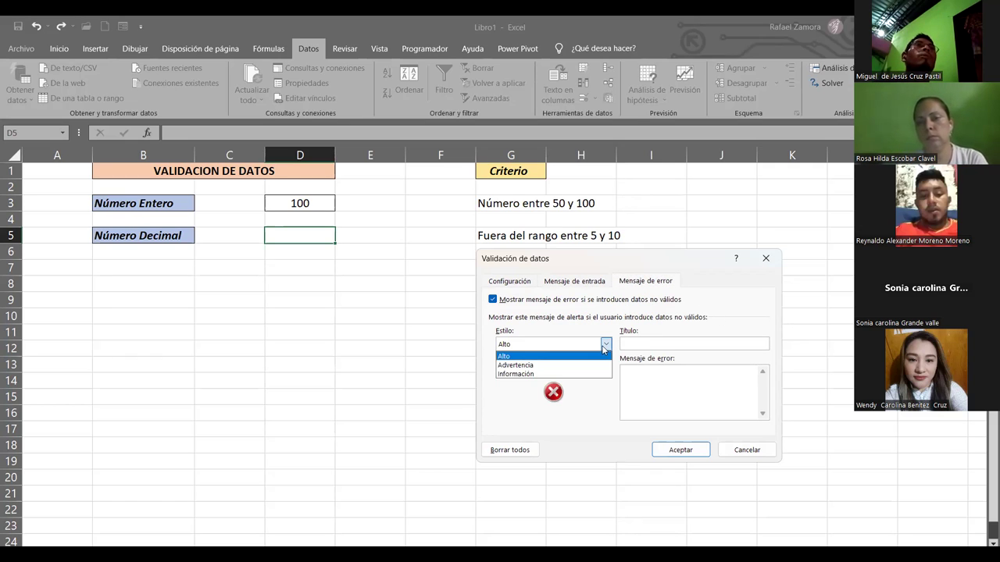
{"action": "left_click", "coordinate": [542, 367]}
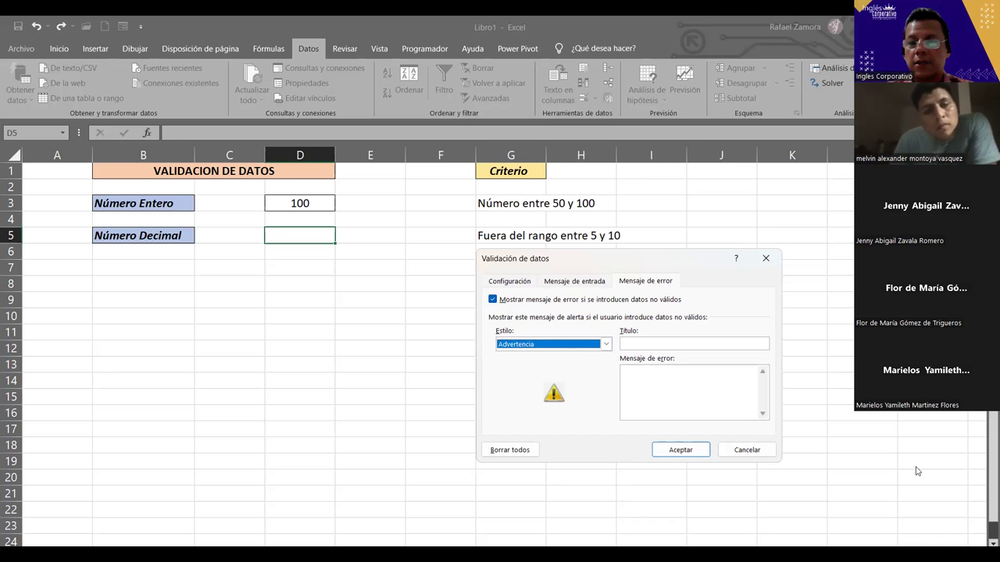
{"action": "left_click", "coordinate": [676, 344]}
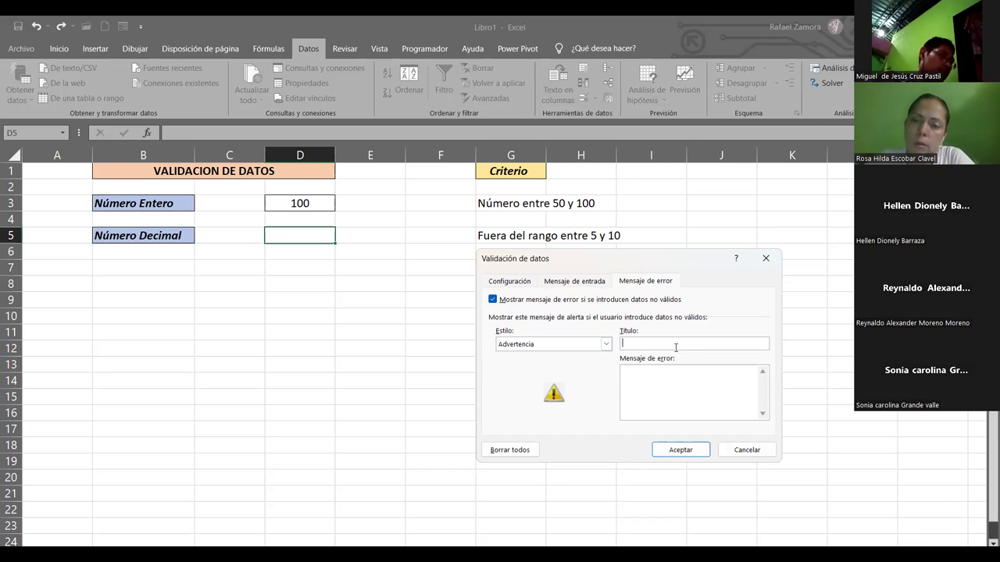
{"action": "type", "text": "ERROR"}
{"action": "left_click", "coordinate": [676, 377]}
{"action": "type", "text": "Revise"}
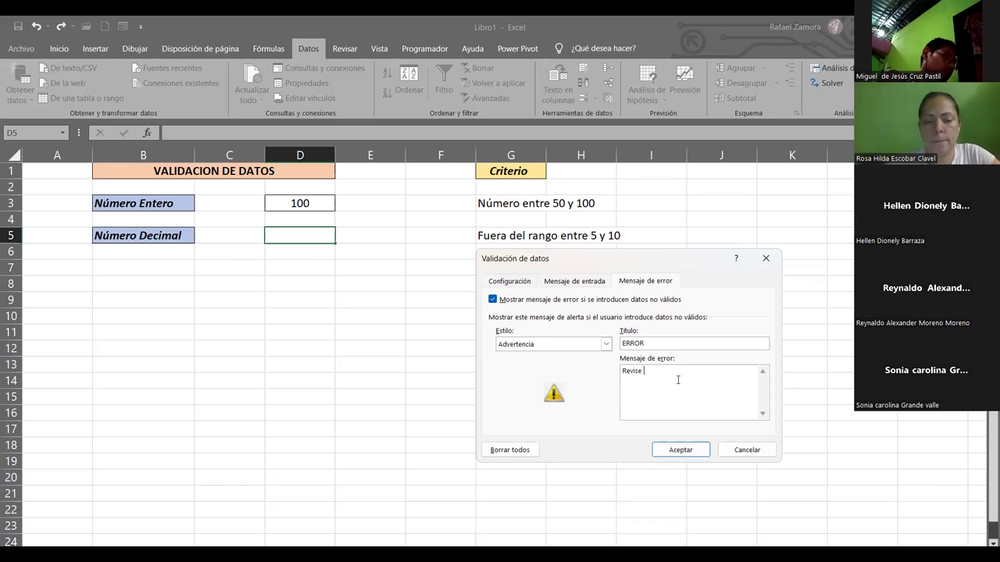
{"action": "type", "text": "dato ingresado"}
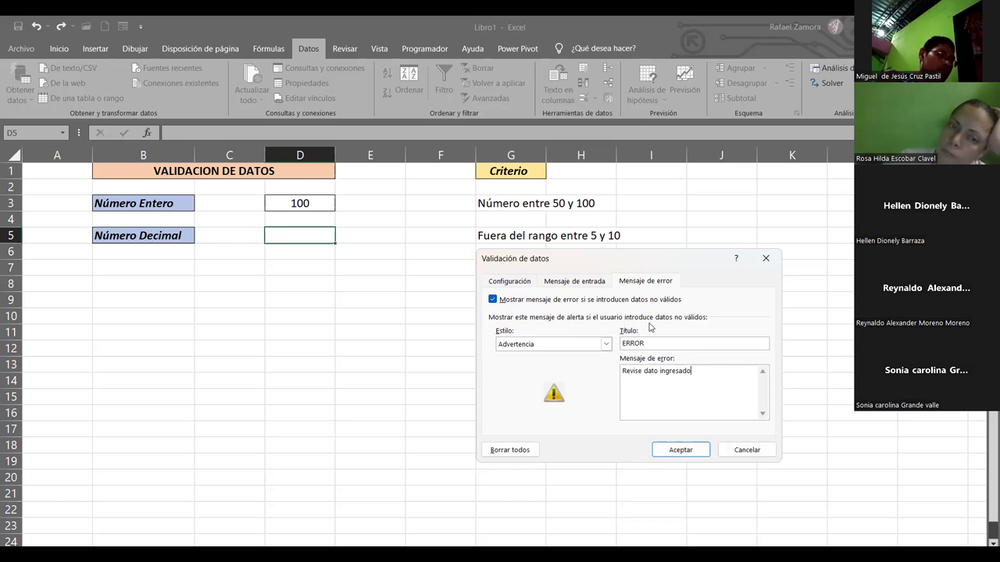
{"action": "left_click", "coordinate": [573, 280]}
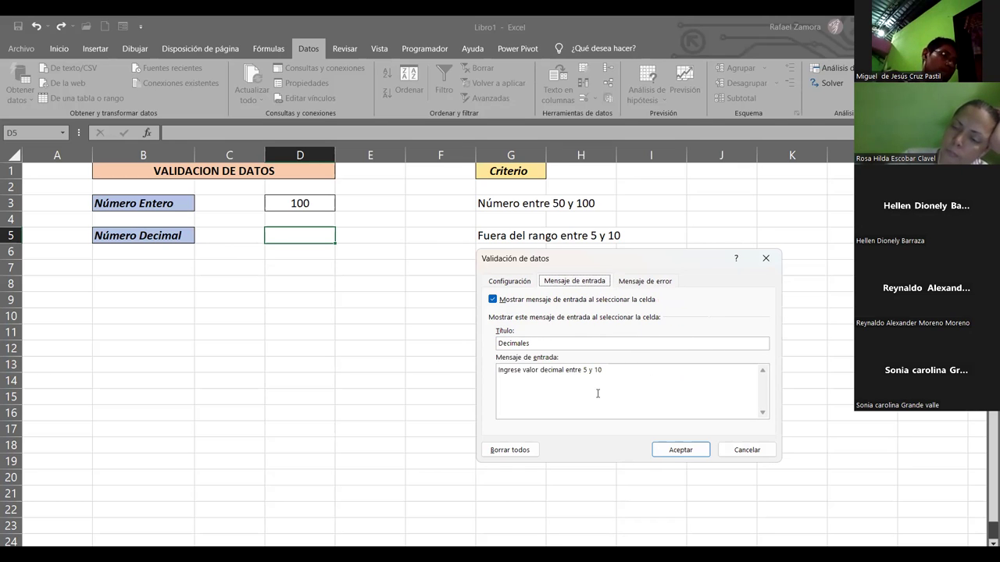
- Apply the D5 validation rule and test it by entering 5
{"action": "left_click", "coordinate": [505, 283]}
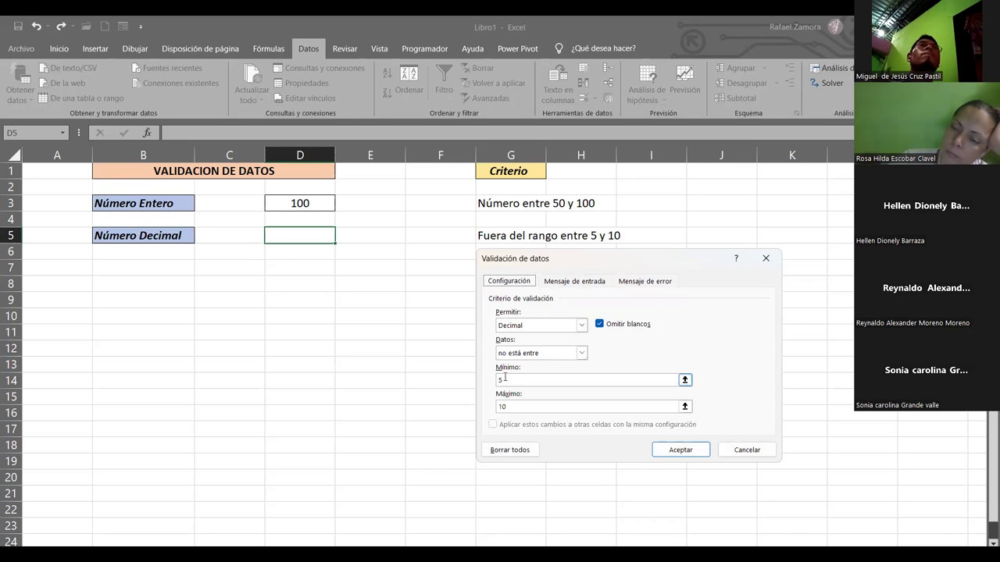
{"action": "left_click", "coordinate": [680, 457]}
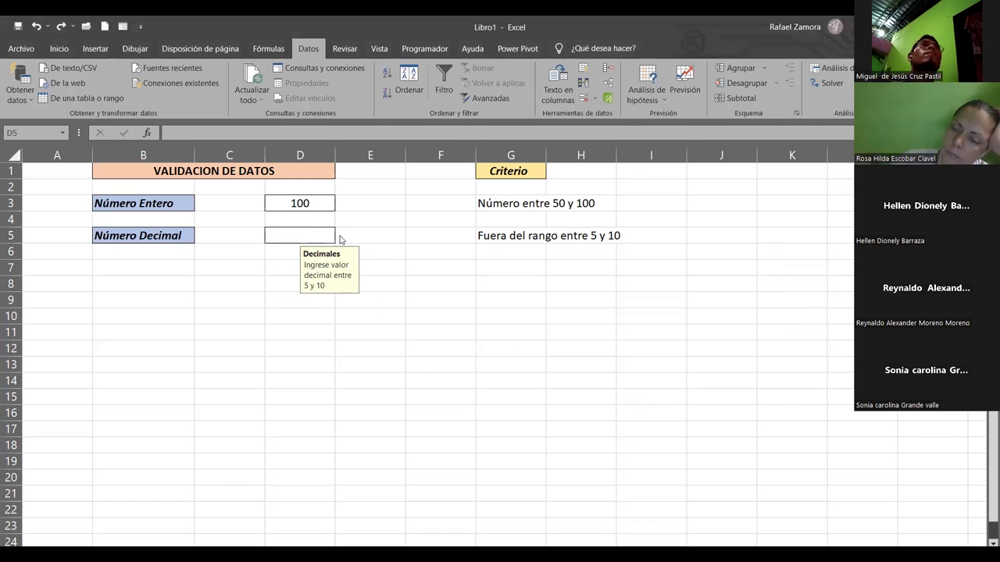
{"action": "left_click", "coordinate": [308, 234]}
{"action": "type", "text": "5"}
{"action": "key", "text": "Return"}
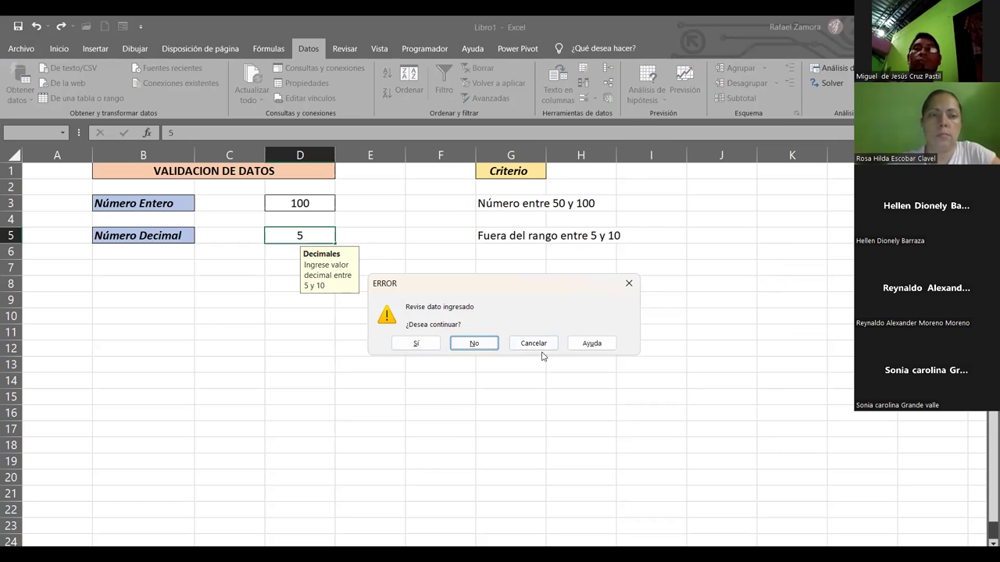
- Retry D5 as 5.1, see it rejected, and cancel the entry leaving D5 empty
{"action": "left_click", "coordinate": [485, 345]}
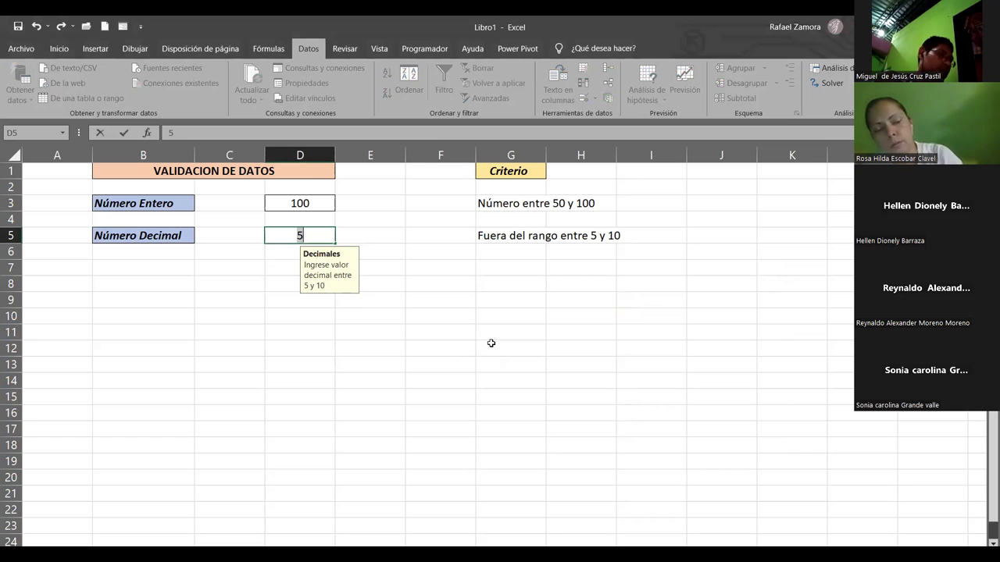
{"action": "type", "text": ".1"}
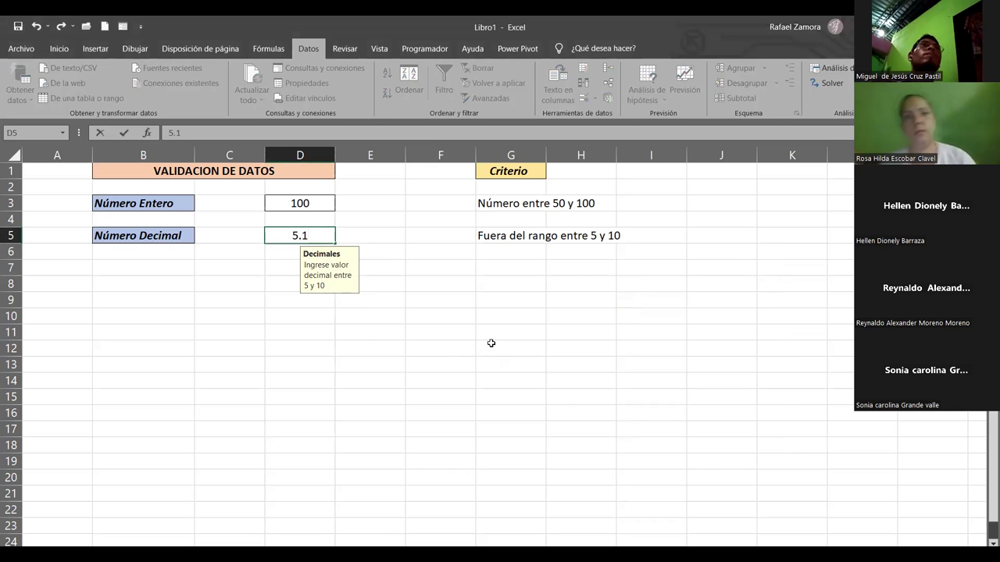
{"action": "key", "text": "Return"}
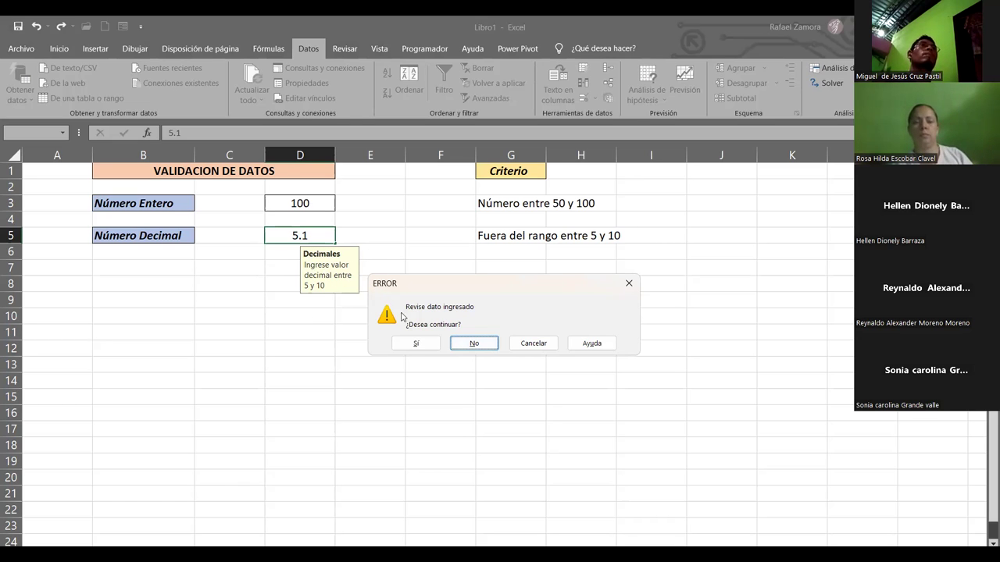
{"action": "key", "text": "Escape"}
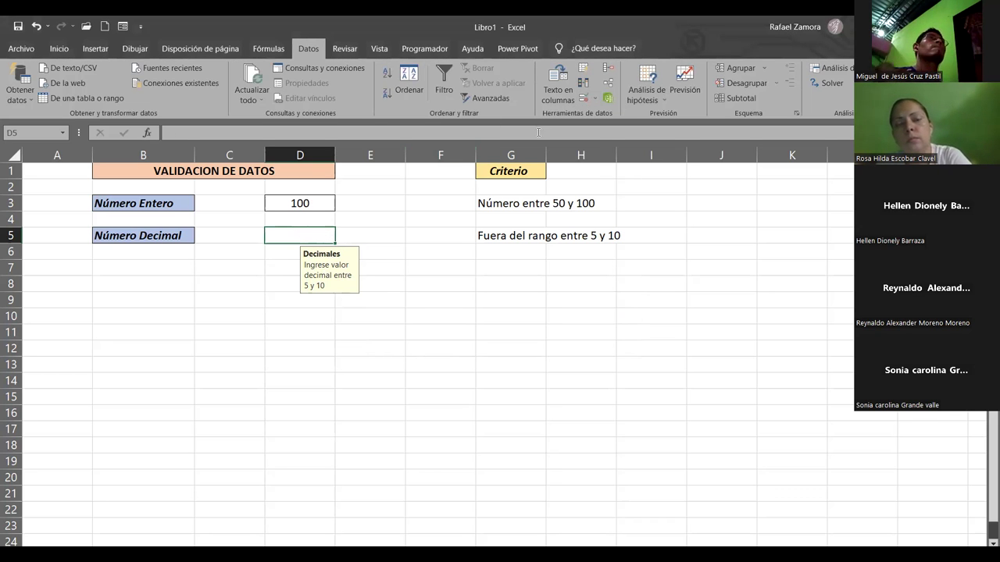
- Replace 'entre' with 'fuera del rango entre' in D5's input message and confirm
{"action": "left_click", "coordinate": [583, 98]}
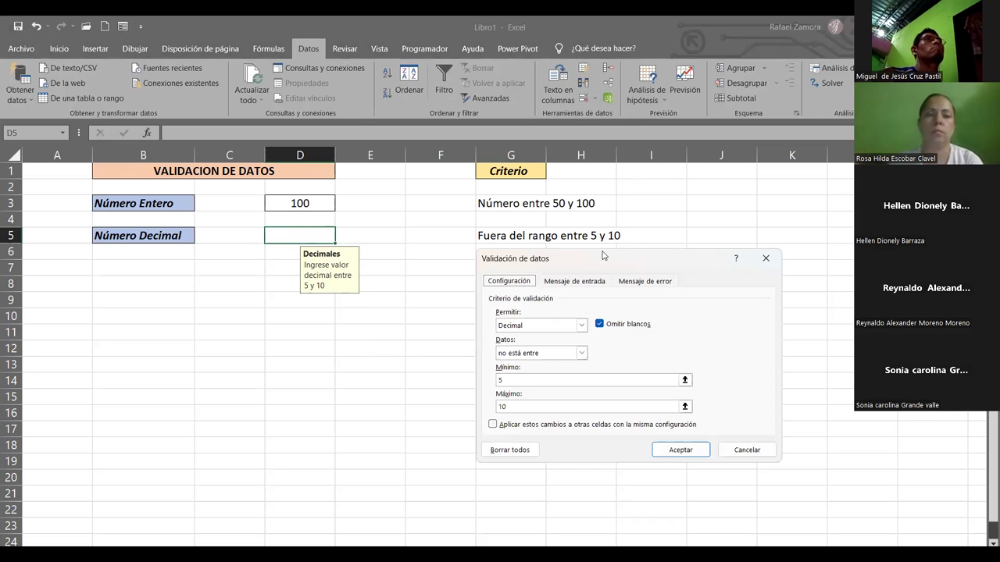
{"action": "left_click_drag", "start_coordinate": [602, 255], "coordinate": [579, 164]}
{"action": "left_click", "coordinate": [551, 189]}
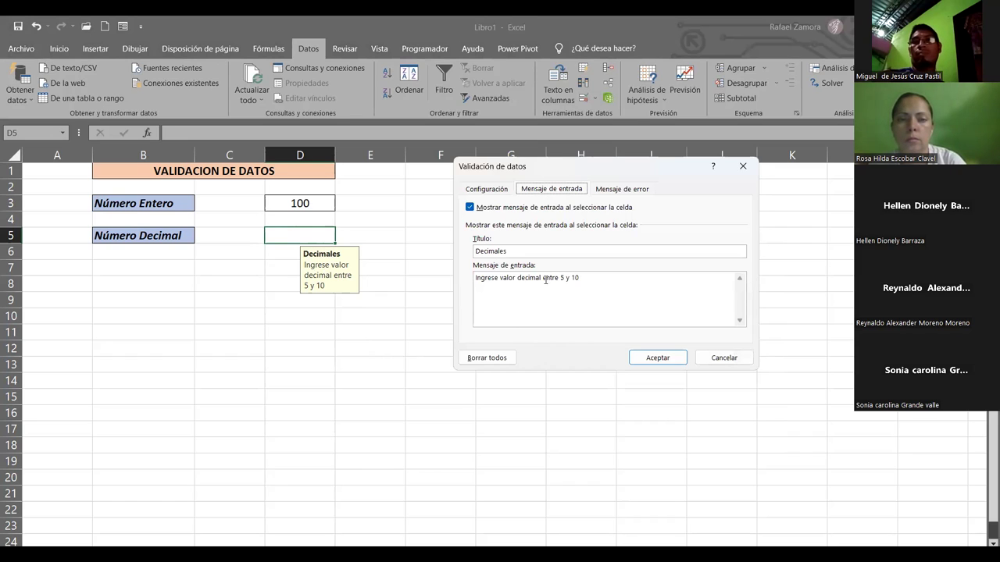
{"action": "left_click_drag", "start_coordinate": [543, 278], "coordinate": [559, 286]}
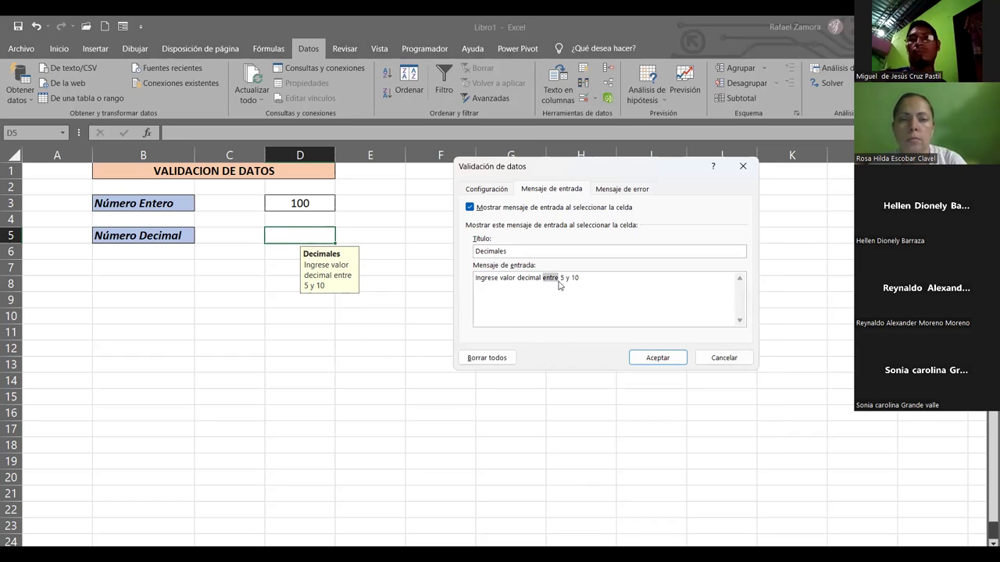
{"action": "type", "text": "fuera"}
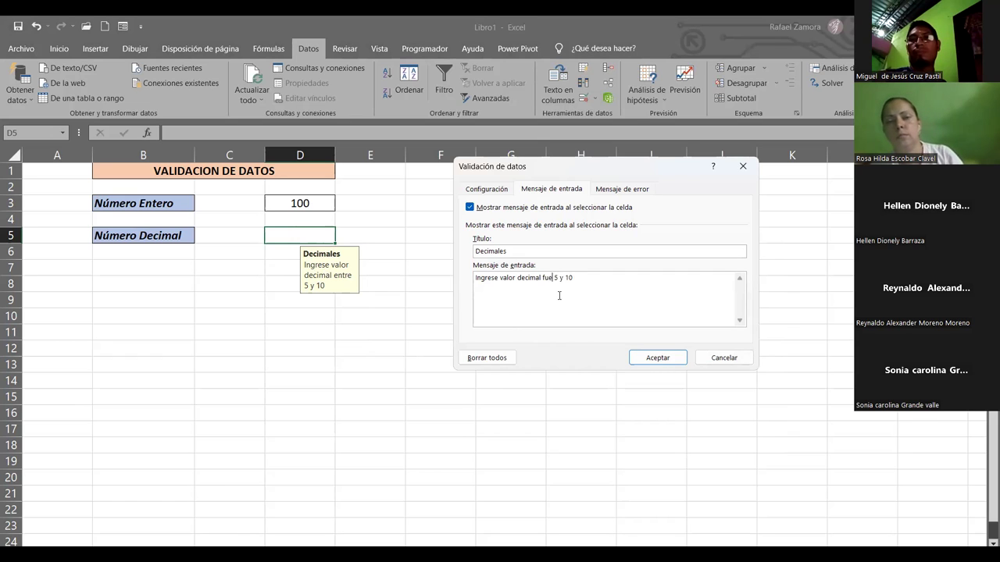
{"action": "type", "text": "de "}
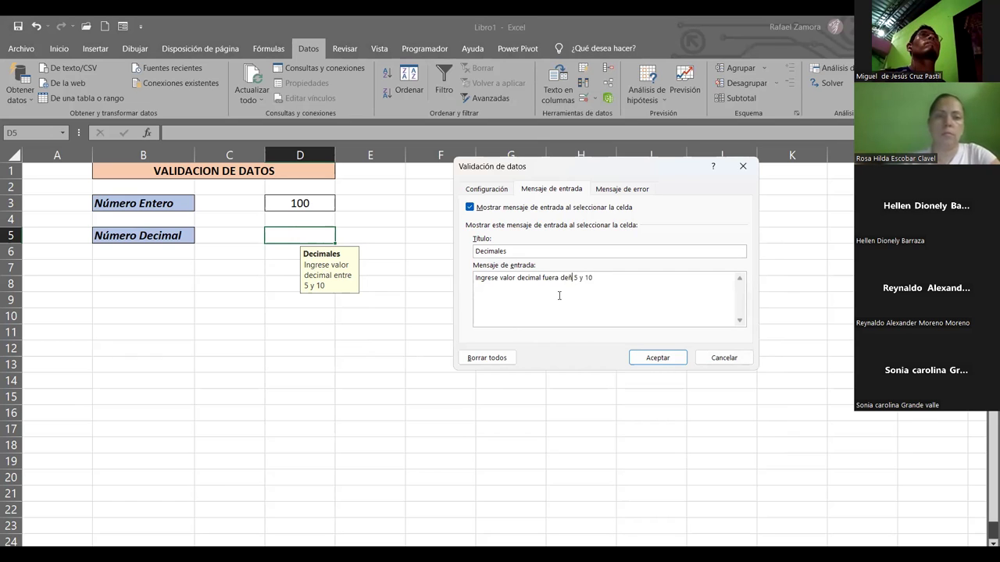
{"action": "type", "text": "l rango entre"}
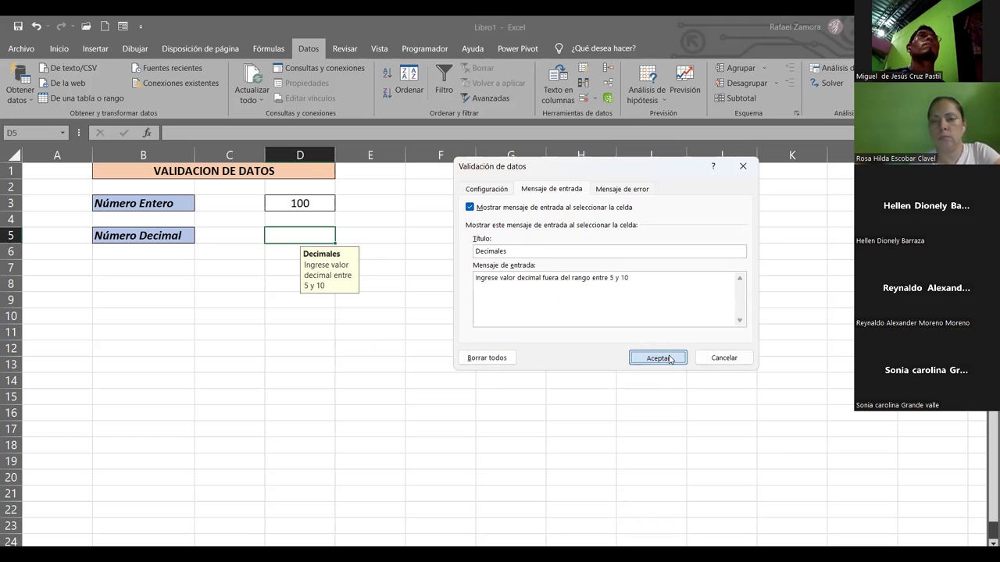
{"action": "key", "text": "Return"}
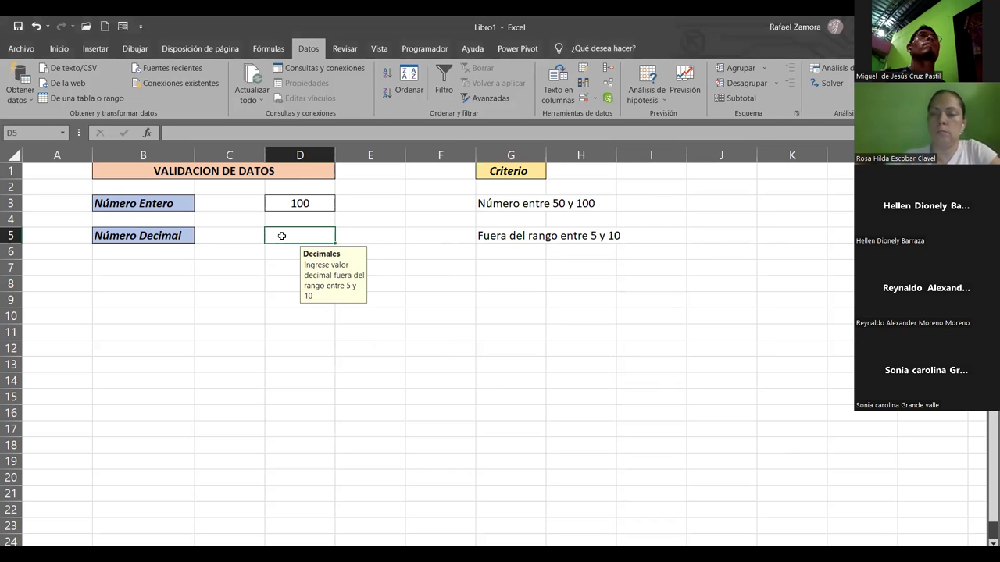
- Enter 4.9 in D5 (accepted), then 5 and 10, rejecting both at the ERROR alert
{"action": "type", "text": "4.9"}
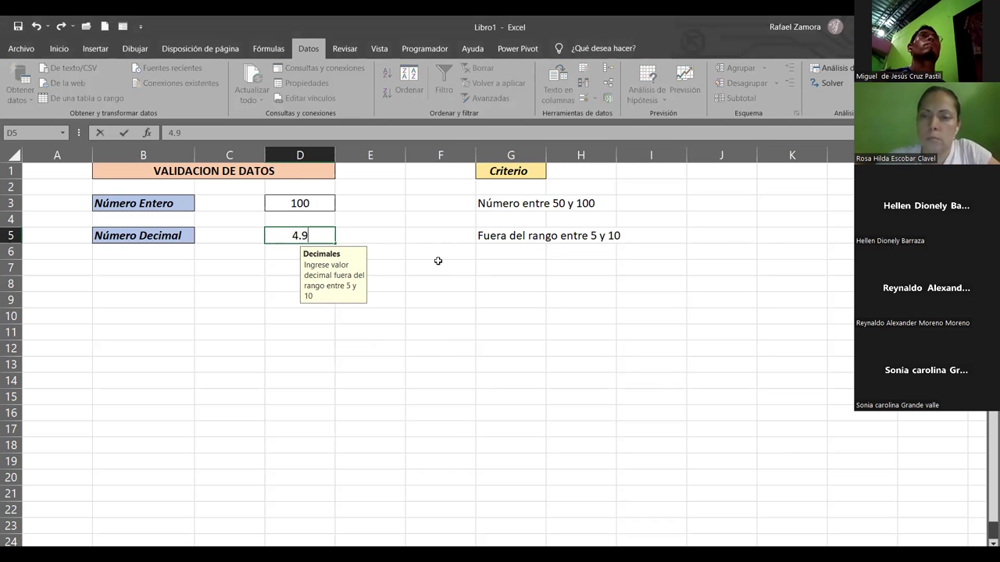
{"action": "key", "text": "Return"}
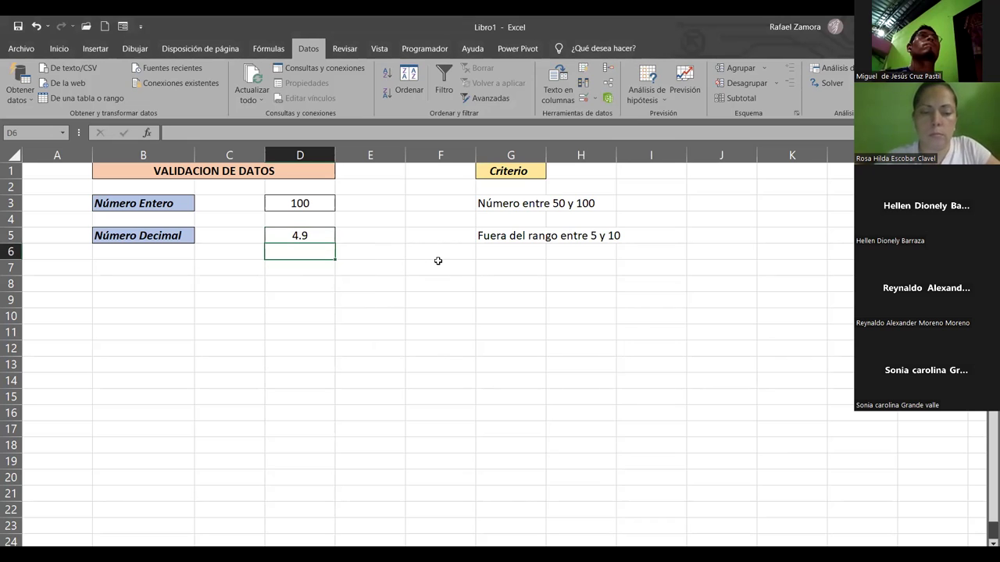
{"action": "left_click", "coordinate": [309, 232]}
{"action": "type", "text": "5"}
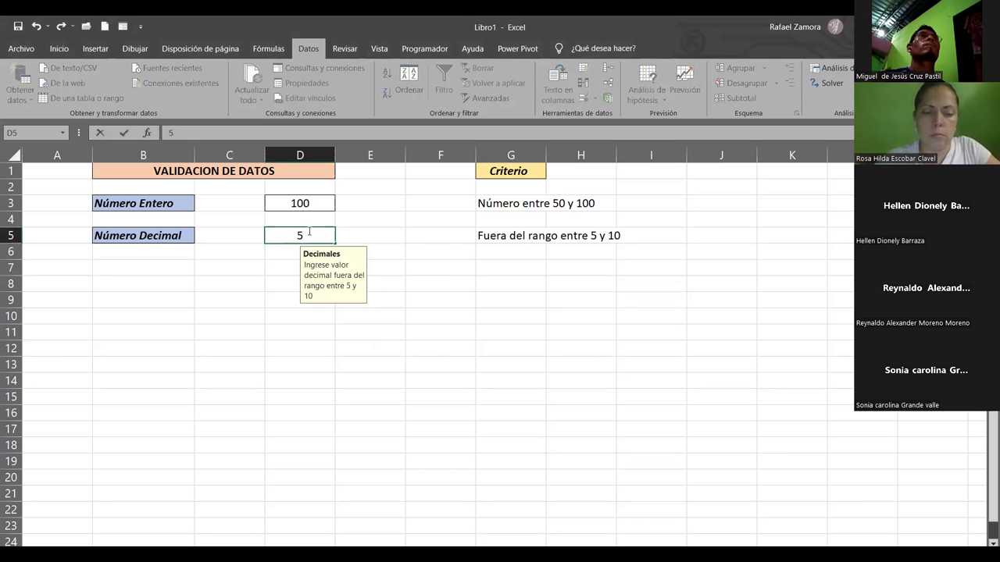
{"action": "key", "text": "Return"}
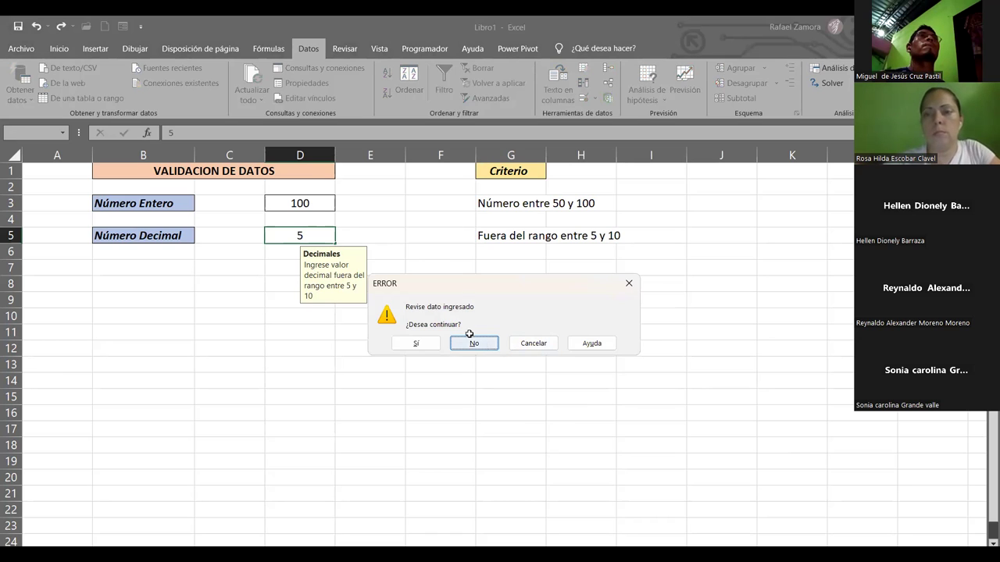
{"action": "left_click", "coordinate": [469, 341]}
{"action": "type", "text": "10"}
{"action": "key", "text": "Return"}
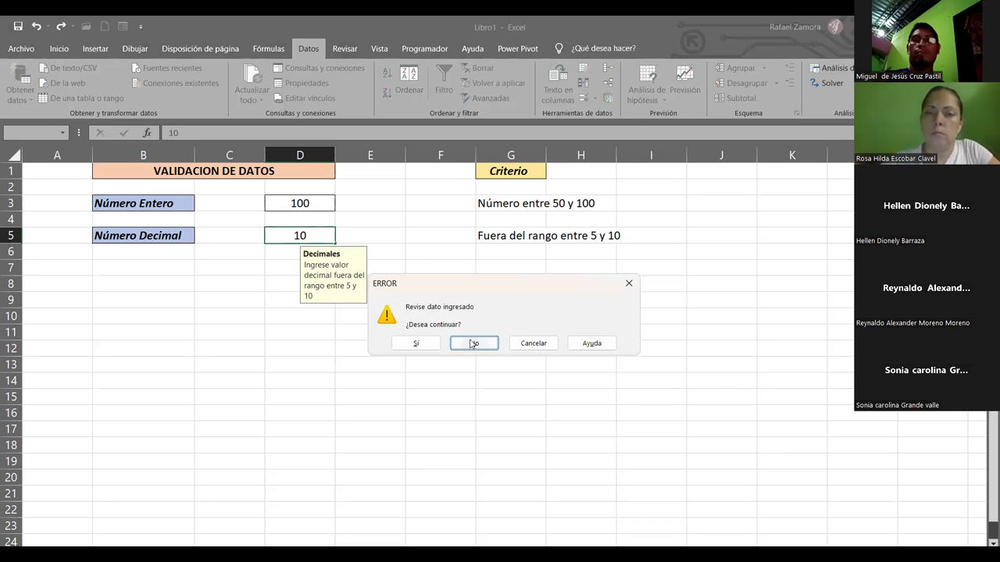
{"action": "left_click", "coordinate": [474, 344]}
- Enter 10.1 in D5 and reselect it to display its input message
{"action": "type", "text": "11"}
{"action": "type", "text": ".1"}
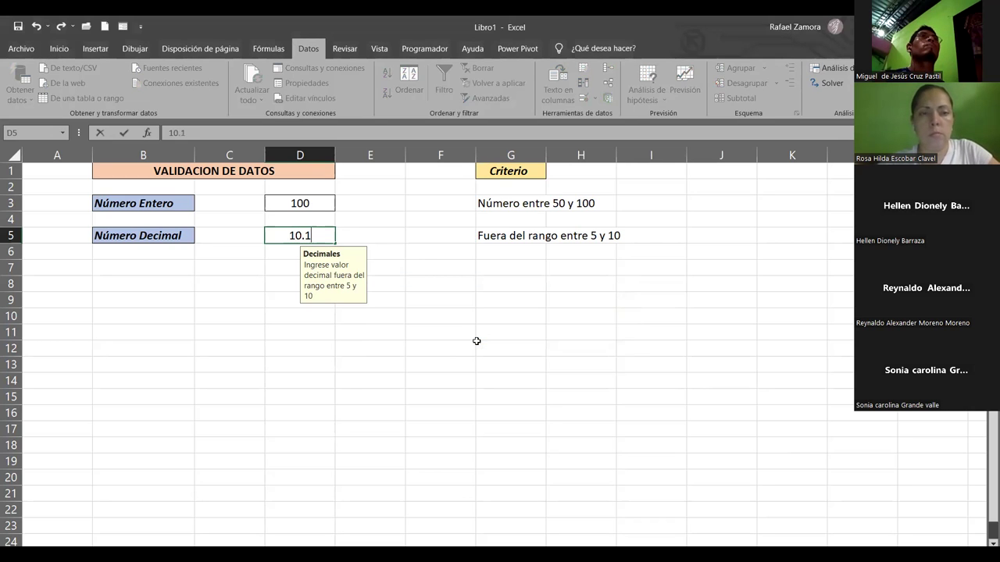
{"action": "key", "text": "Return"}
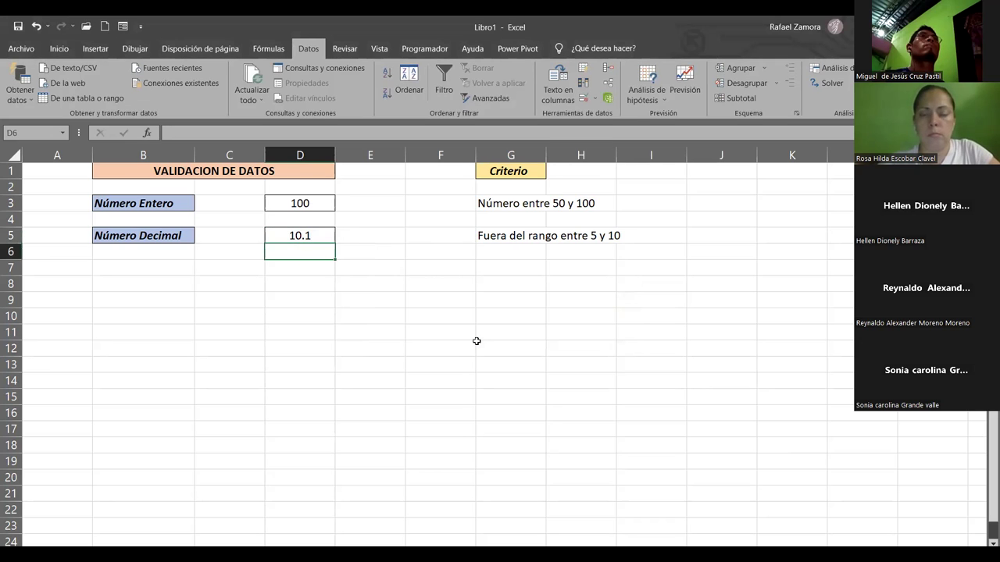
{"action": "left_click", "coordinate": [324, 235]}
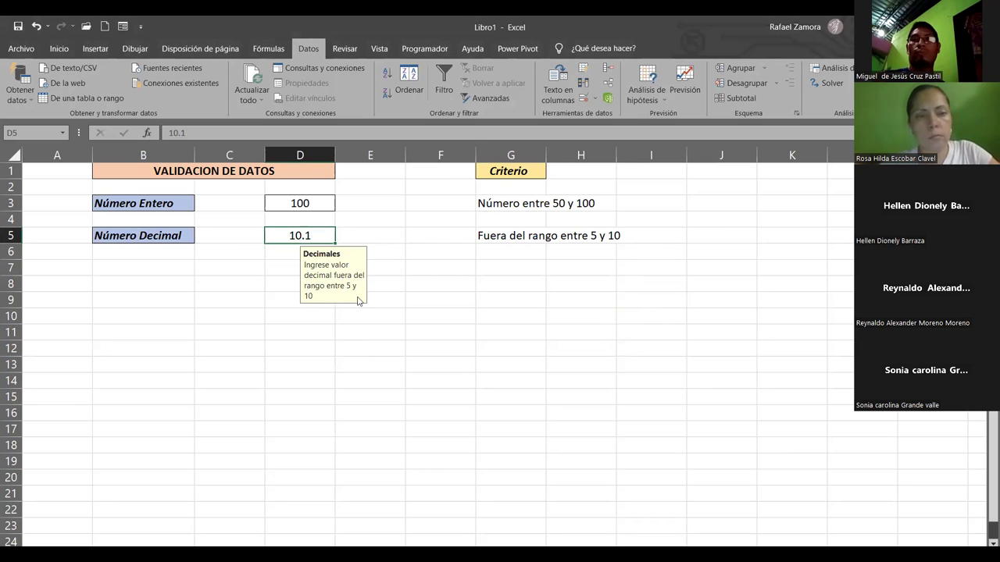
{"action": "left_click", "coordinate": [411, 270]}
{"action": "left_click", "coordinate": [323, 233]}
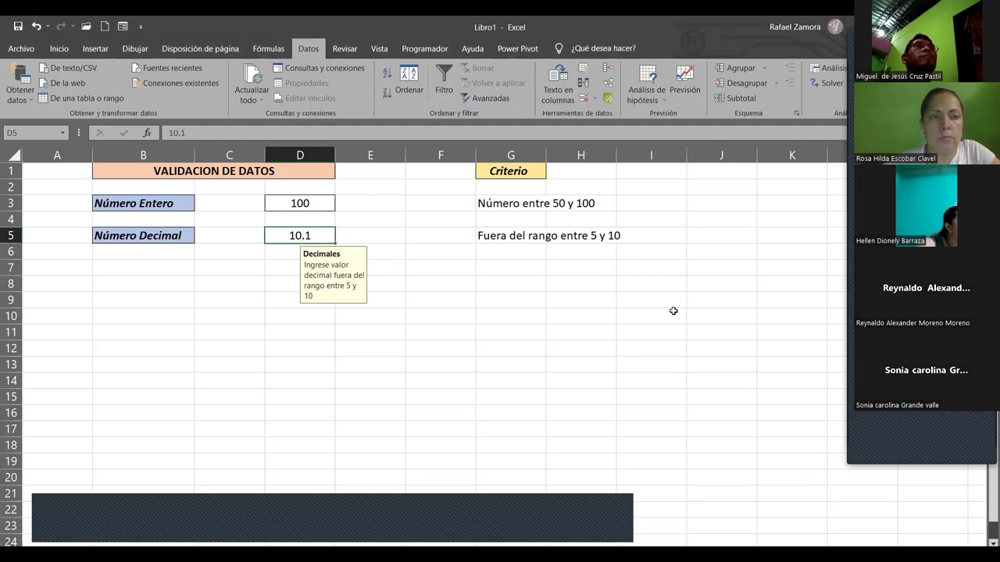
{"action": "left_click", "coordinate": [440, 332]}
{"action": "left_click_drag", "start_coordinate": [141, 235], "coordinate": [572, 239]}
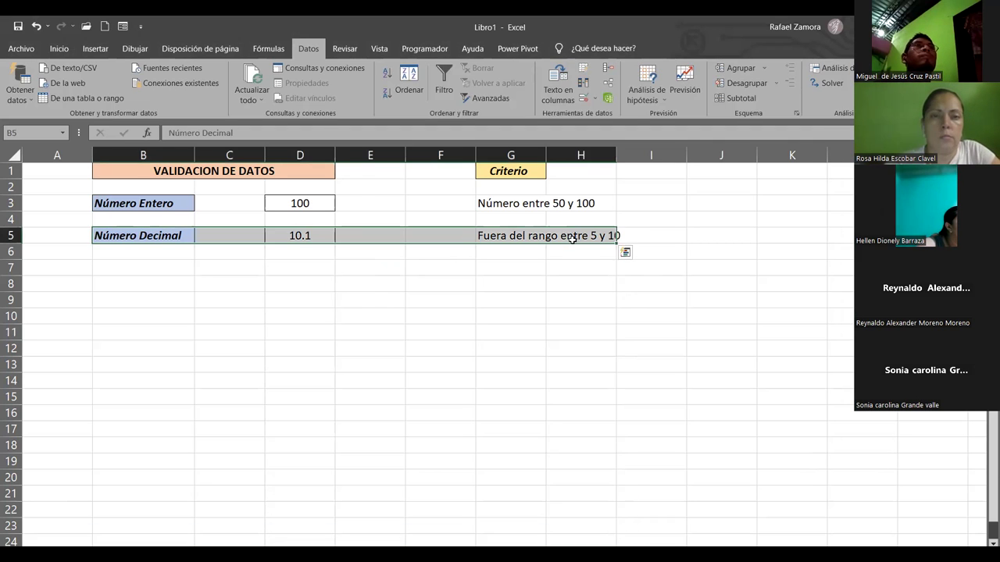
{"action": "key", "text": "ctrl+c"}
{"action": "left_click", "coordinate": [157, 266]}
{"action": "key", "text": "ctrl+v"}
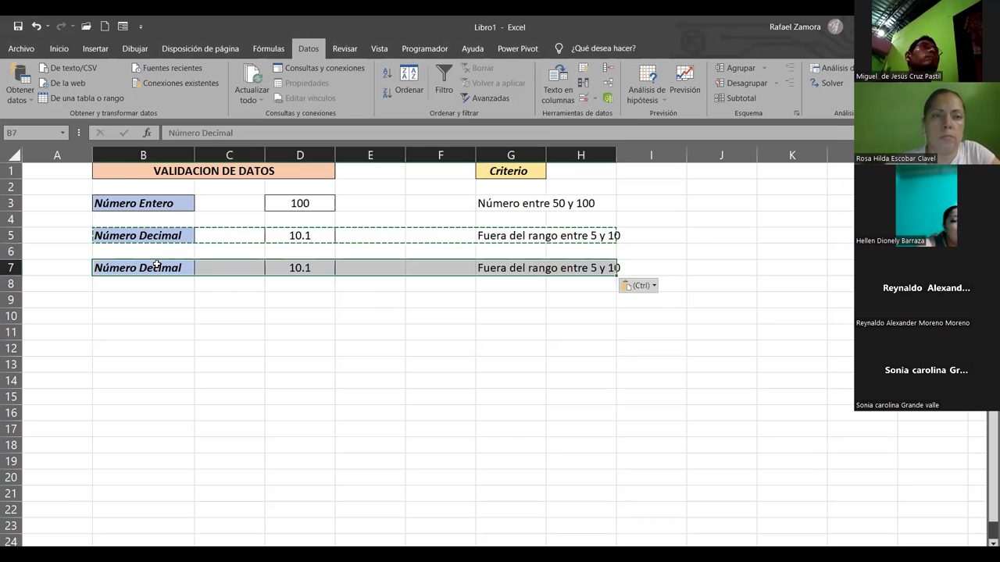
{"action": "left_click", "coordinate": [95, 49]}
{"action": "left_click", "coordinate": [367, 300]}
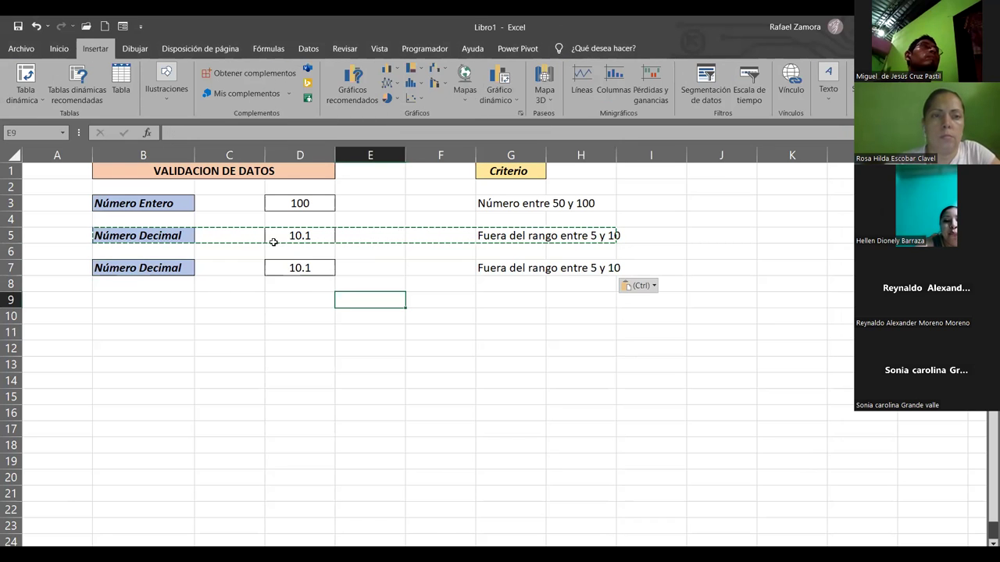
{"action": "left_click", "coordinate": [300, 235]}
{"action": "left_click", "coordinate": [292, 267]}
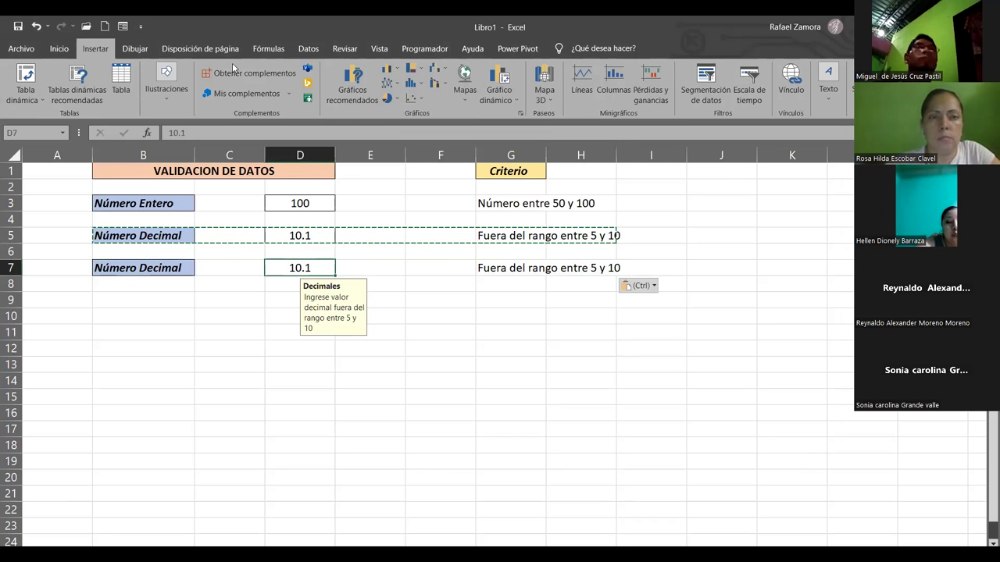
{"action": "left_click", "coordinate": [308, 49]}
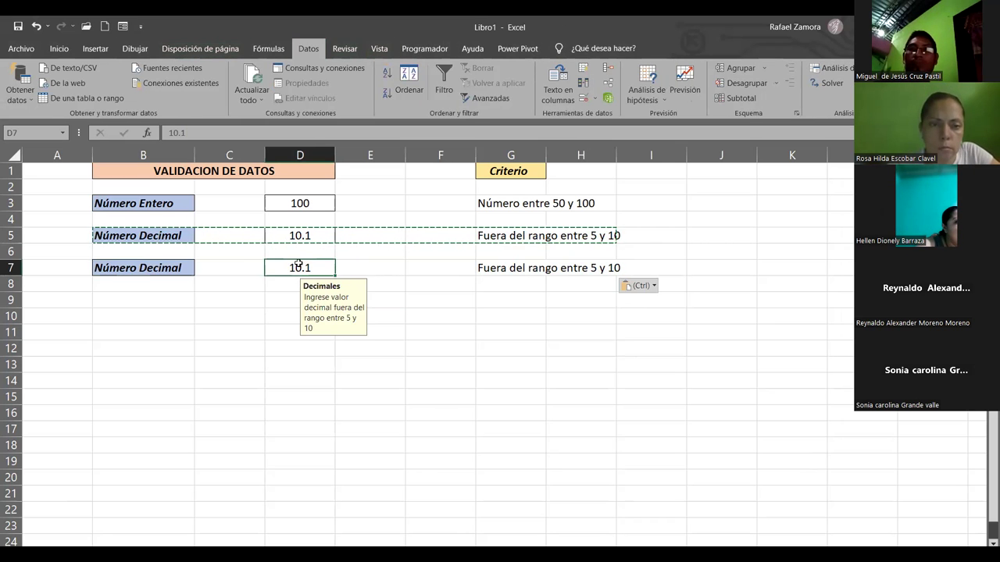
{"action": "left_click", "coordinate": [585, 99]}
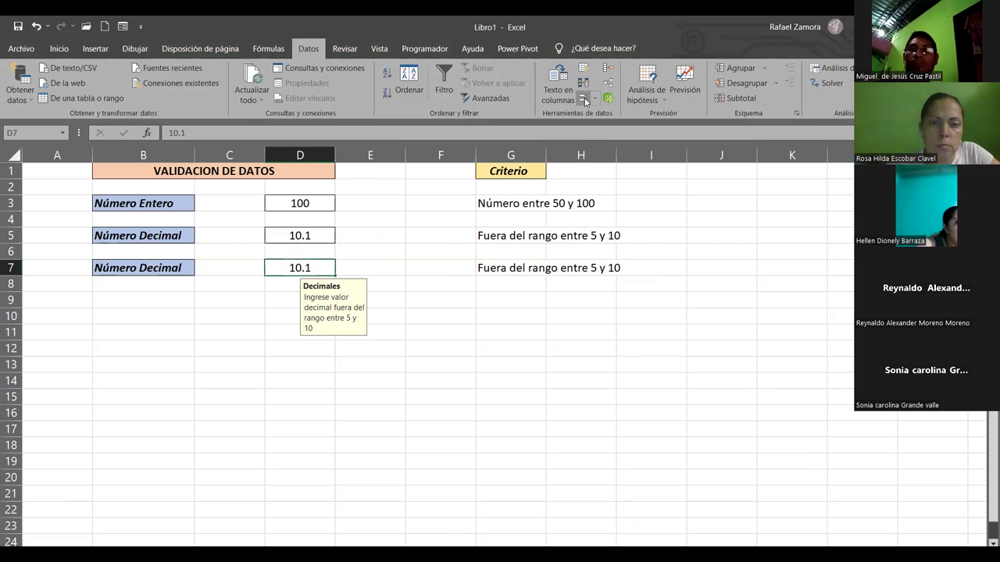
{"action": "left_click", "coordinate": [499, 357]}
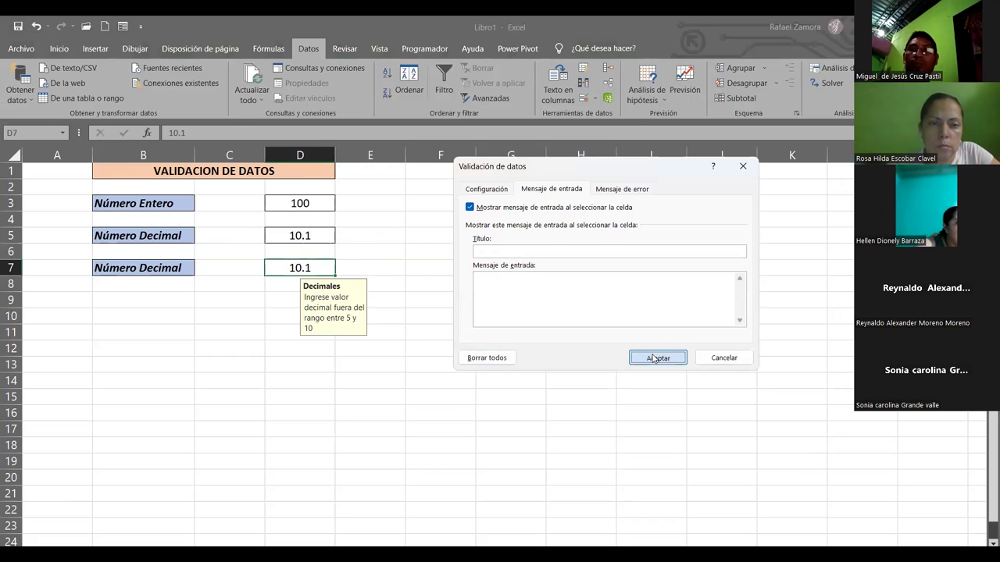
{"action": "left_click", "coordinate": [651, 357]}
{"action": "key", "text": "Delete"}
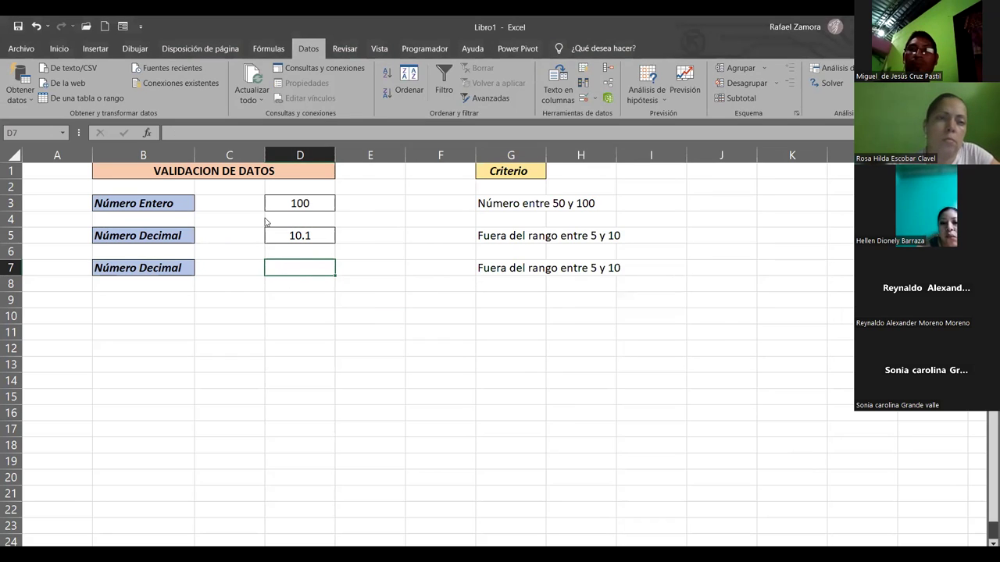
- Relabel cell B7 as 'Fecha'
{"action": "left_click", "coordinate": [141, 268]}
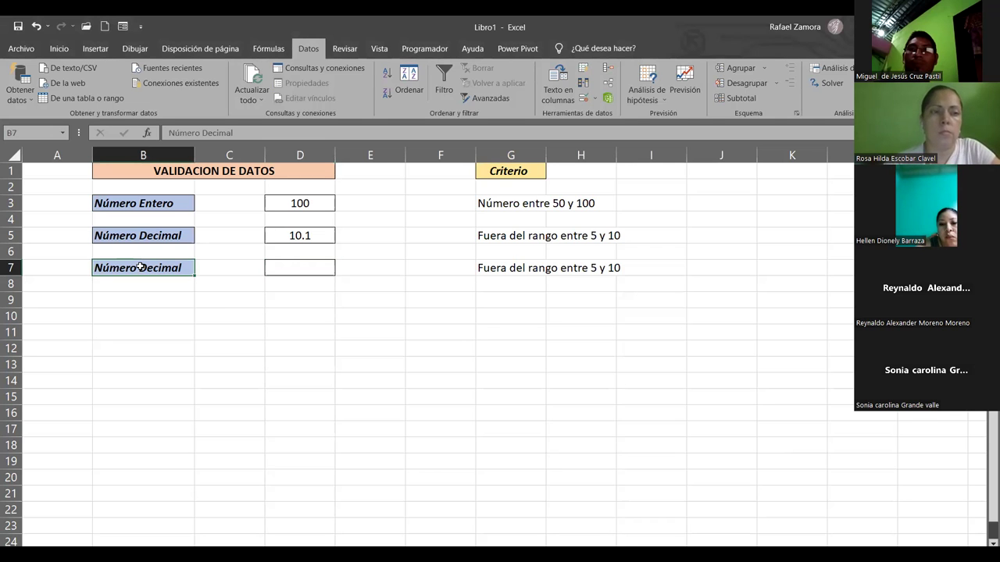
{"action": "type", "text": "FEcha"}
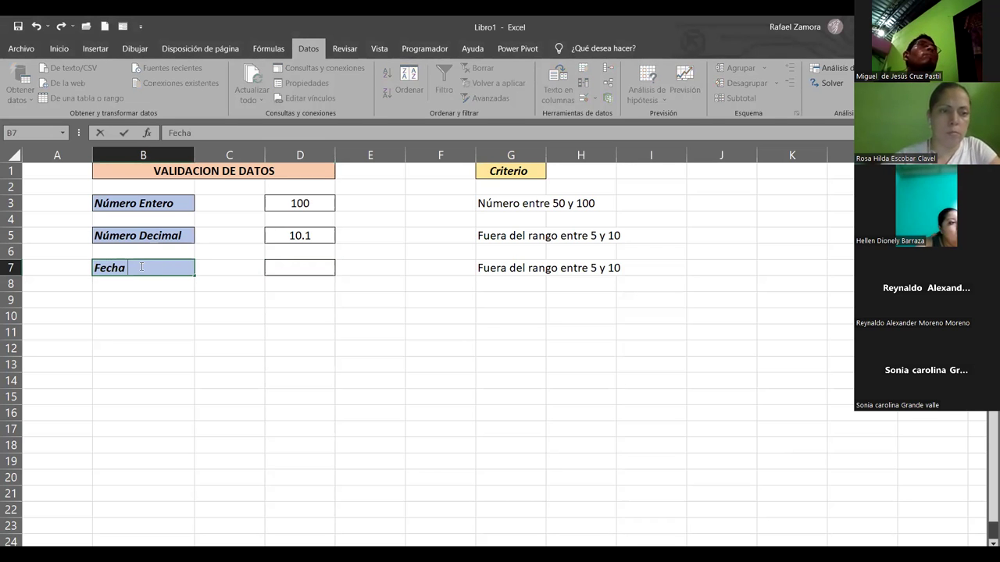
{"action": "key", "text": "Return"}
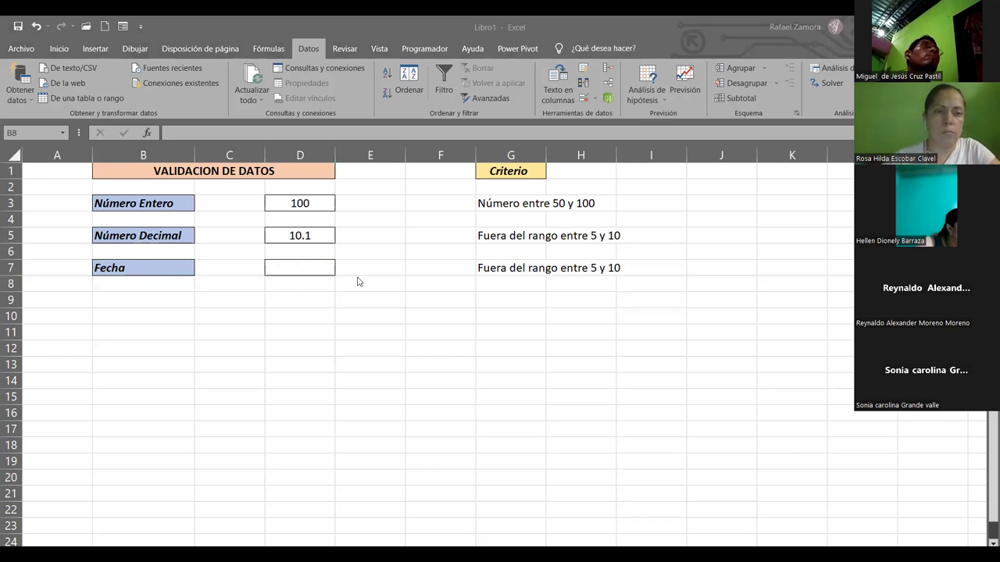
- Set G7's criterion text to 'Después del 1-1-2023'
{"action": "left_click", "coordinate": [507, 269]}
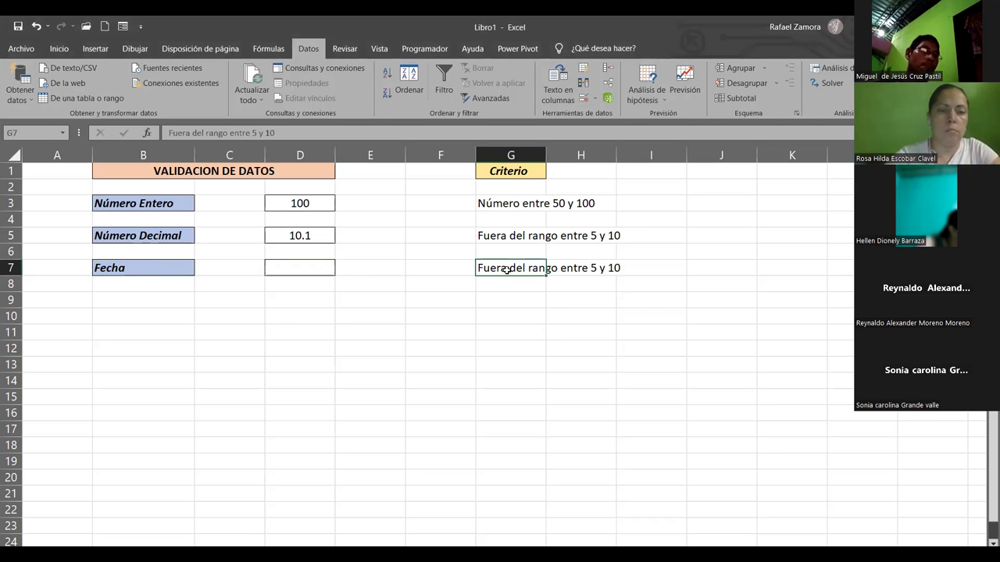
{"action": "type", "text": "Des"}
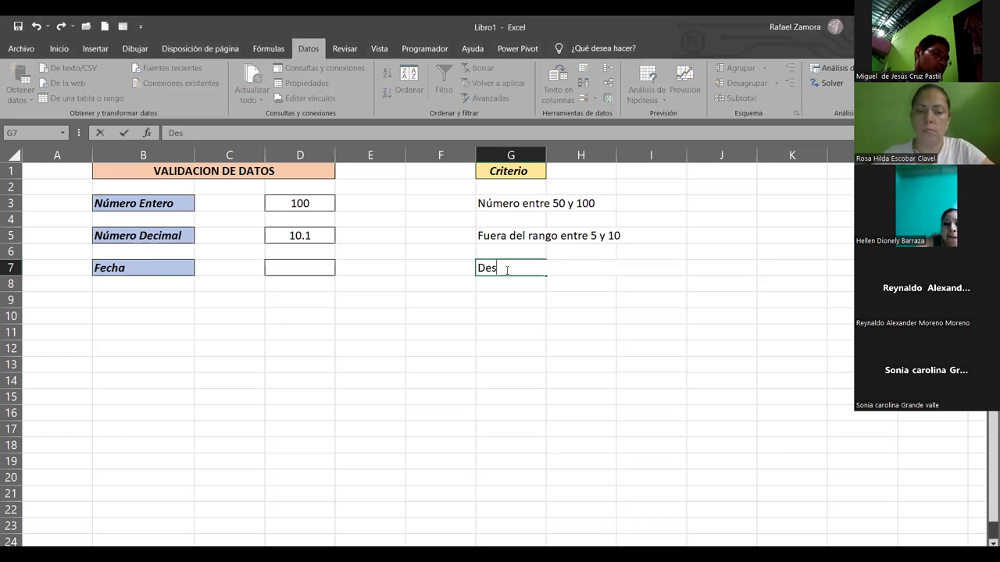
{"action": "type", "text": "úeués del 1-1-"}
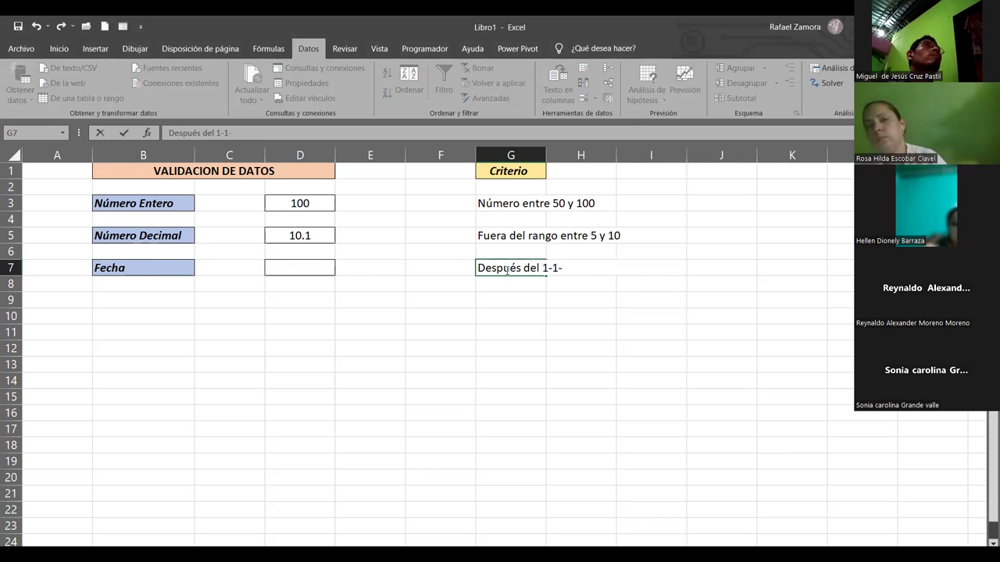
{"action": "type", "text": "2023"}
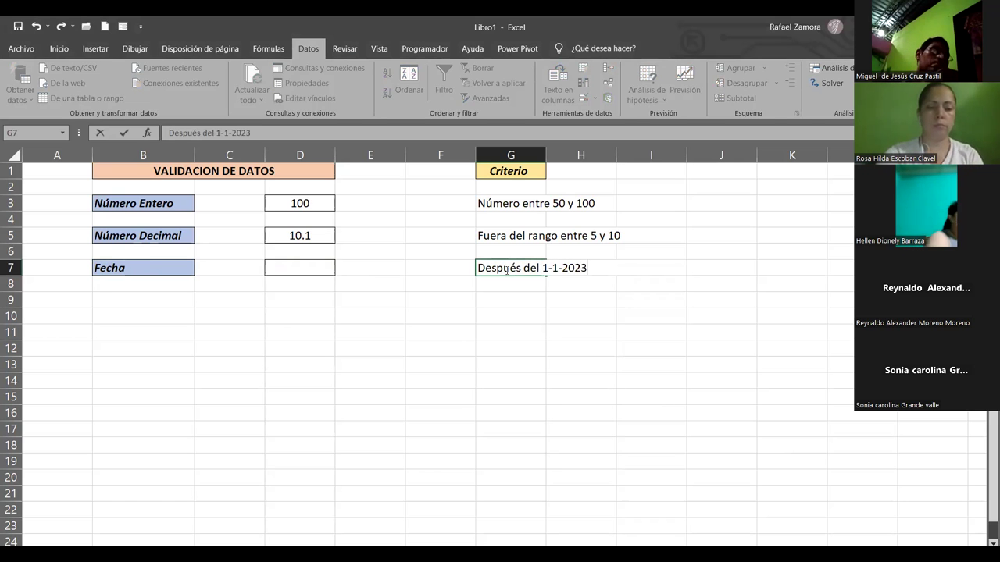
{"action": "key", "text": "Return"}
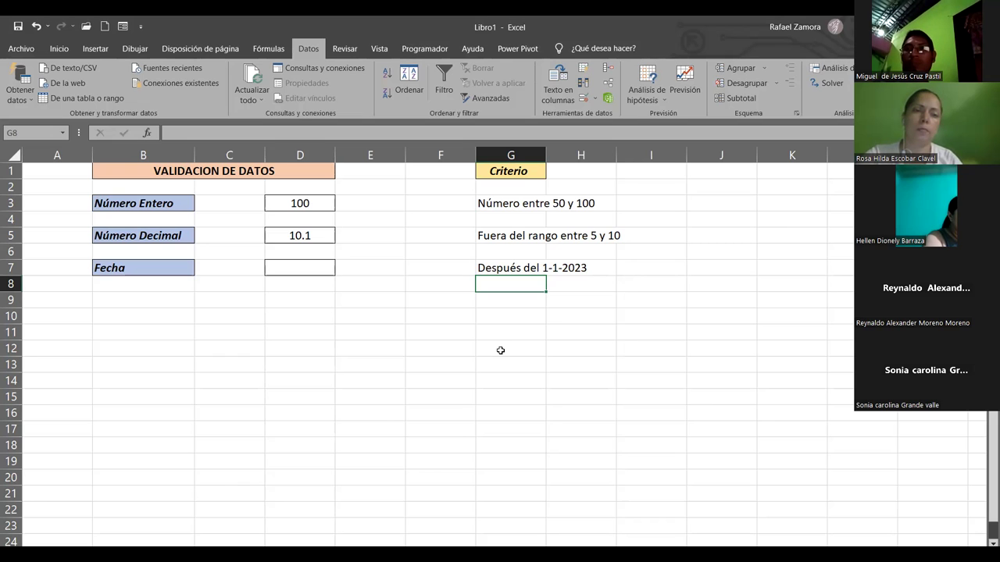
- Select cell D7 to set up its date validation
{"action": "left_click", "coordinate": [289, 270]}
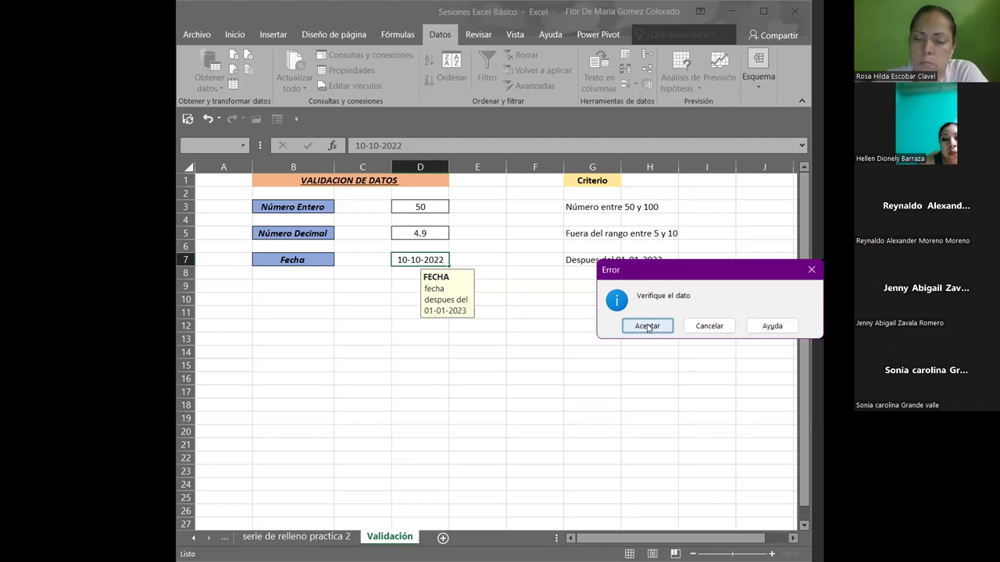
- Test D7 with 31/12/2022 and 01/01/2023, dismissing both rejections
{"action": "left_click", "coordinate": [689, 325]}
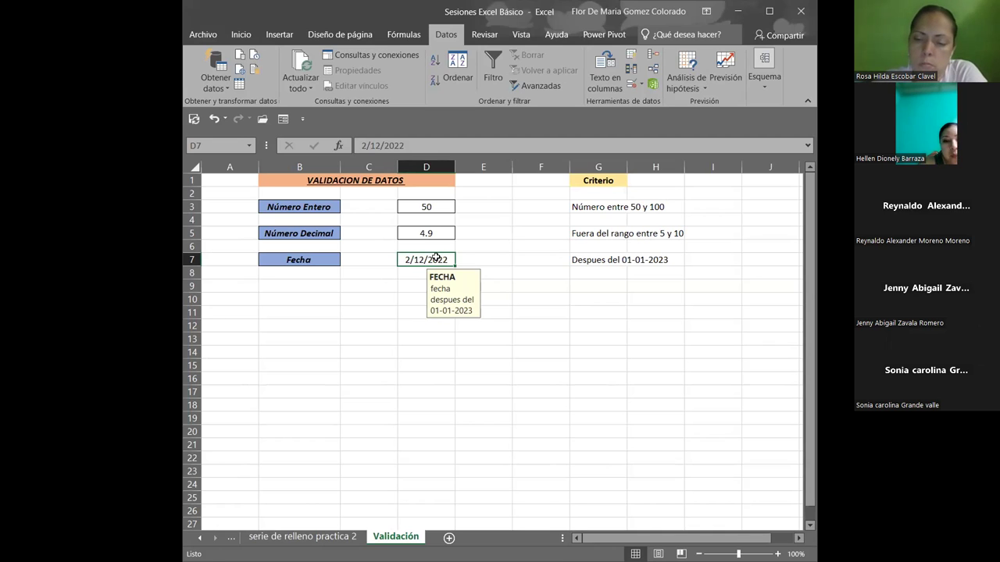
{"action": "type", "text": "31/12/2022"}
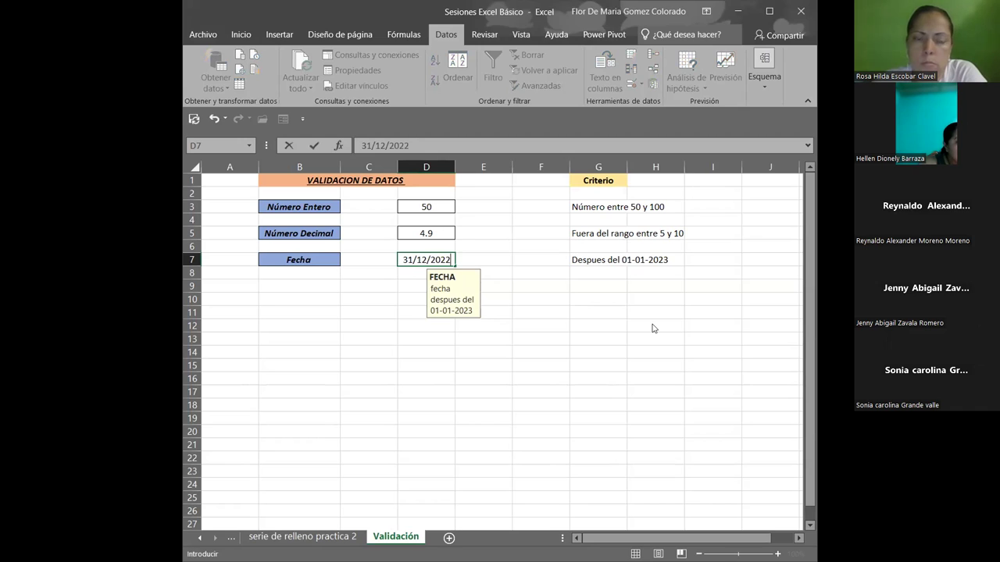
{"action": "key", "text": "Return"}
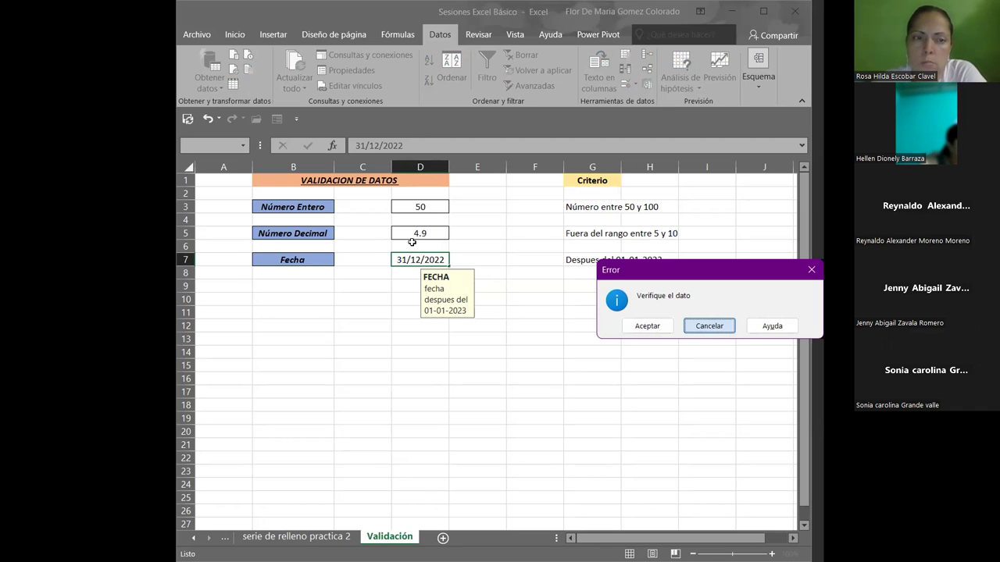
{"action": "key", "text": "Escape"}
{"action": "type", "text": "01/0"}
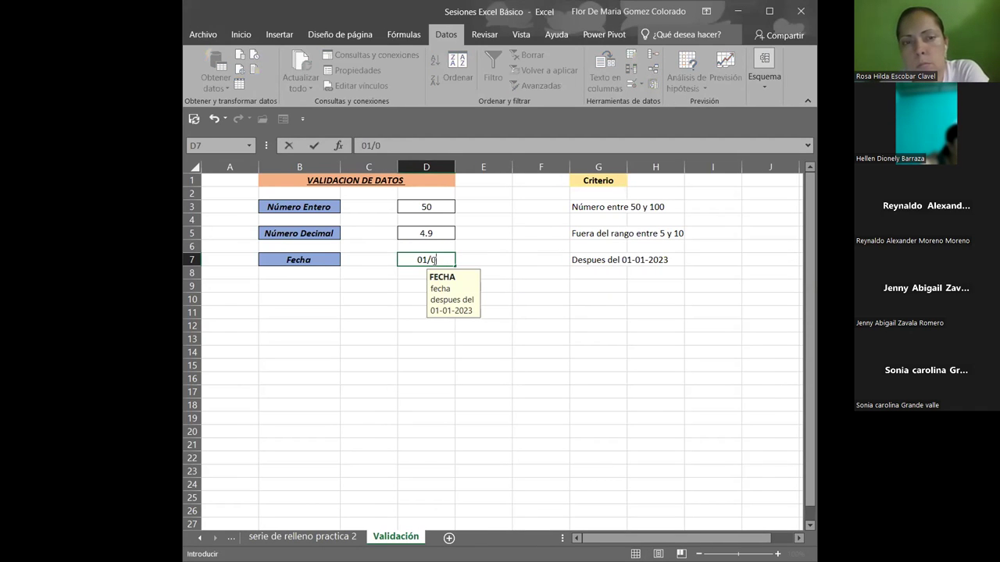
{"action": "type", "text": "1/2023"}
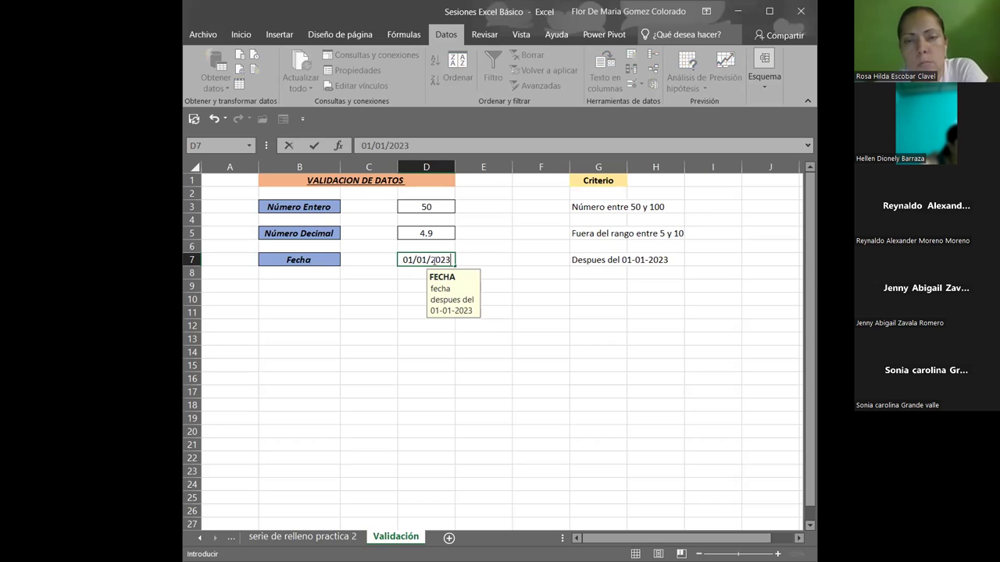
{"action": "key", "text": "Return"}
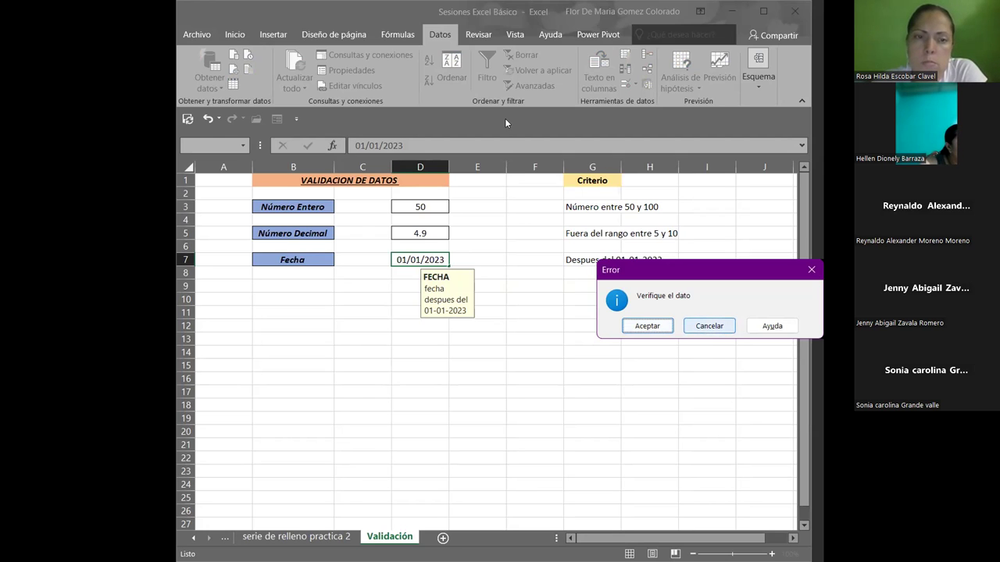
{"action": "key", "text": "Escape"}
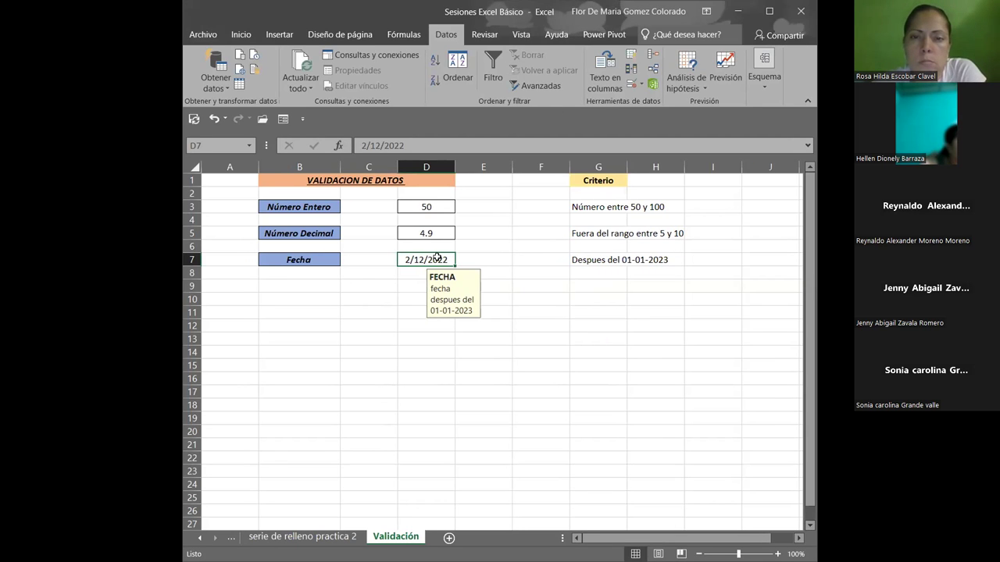
- Enter 02/01/2023 in D7, which the date rule accepts
{"action": "type", "text": "02/01/2023"}
{"action": "key", "text": "Return"}
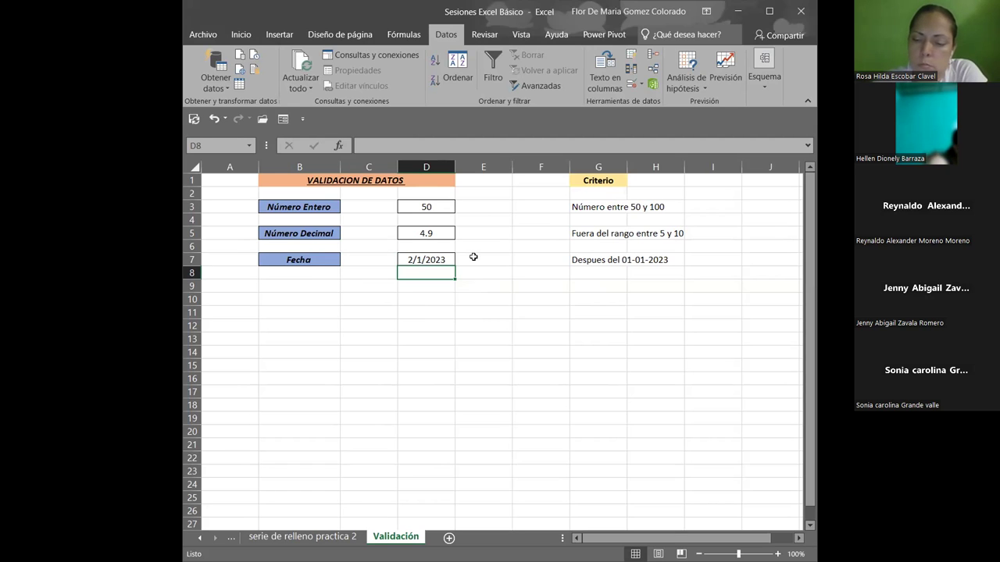
{"action": "left_click", "coordinate": [467, 75]}
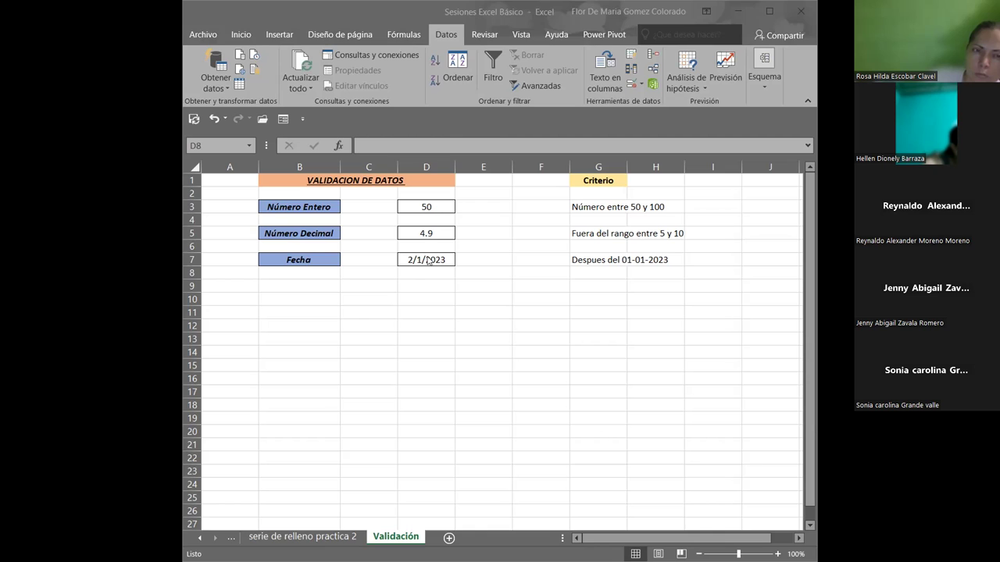
- Select D7 and bring up its Data Validation settings
{"action": "left_click", "coordinate": [640, 84]}
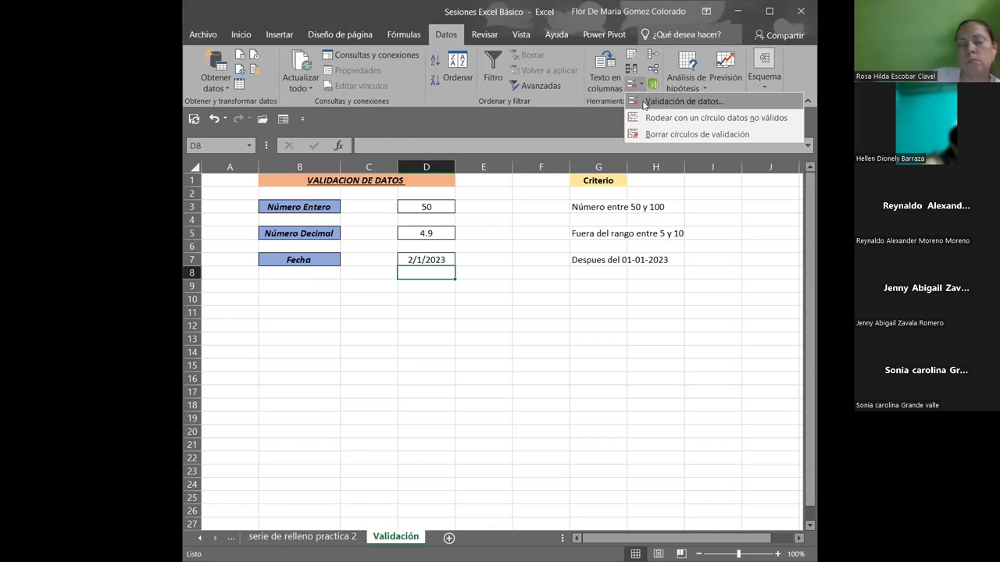
{"action": "left_click", "coordinate": [644, 102]}
{"action": "left_click", "coordinate": [409, 282]}
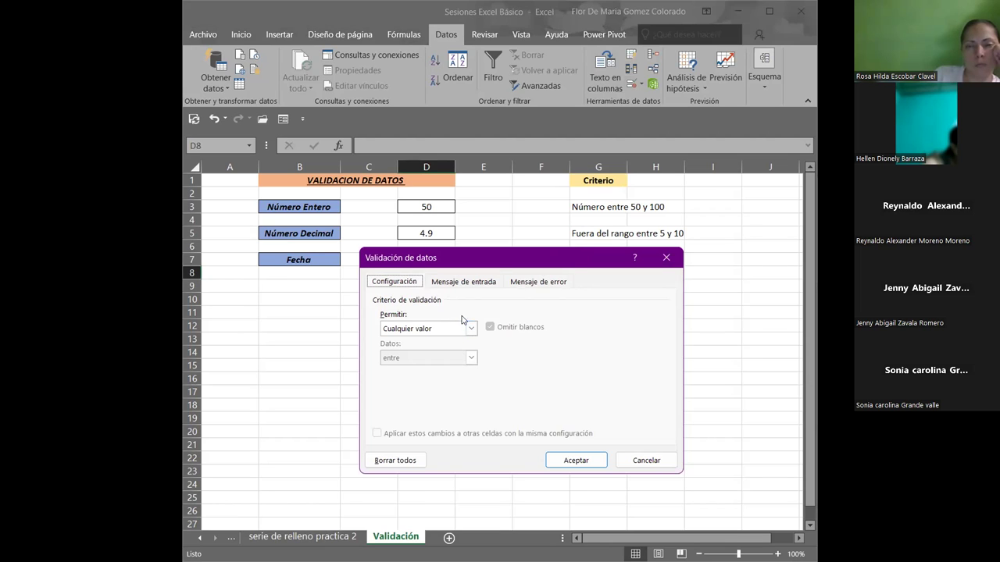
{"action": "left_click", "coordinate": [663, 258]}
{"action": "key", "text": "Up"}
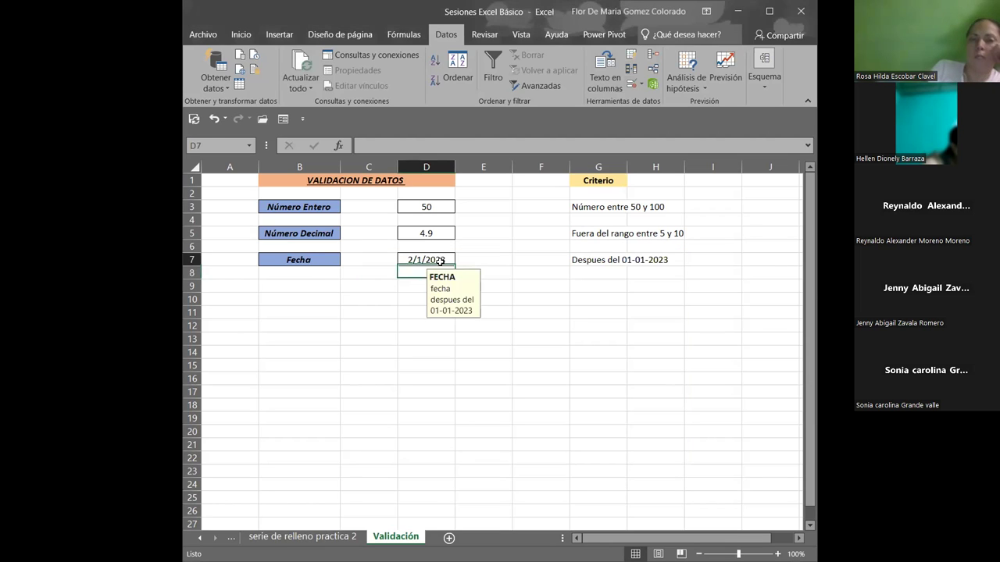
{"action": "left_click", "coordinate": [645, 84]}
{"action": "key", "text": "Return"}
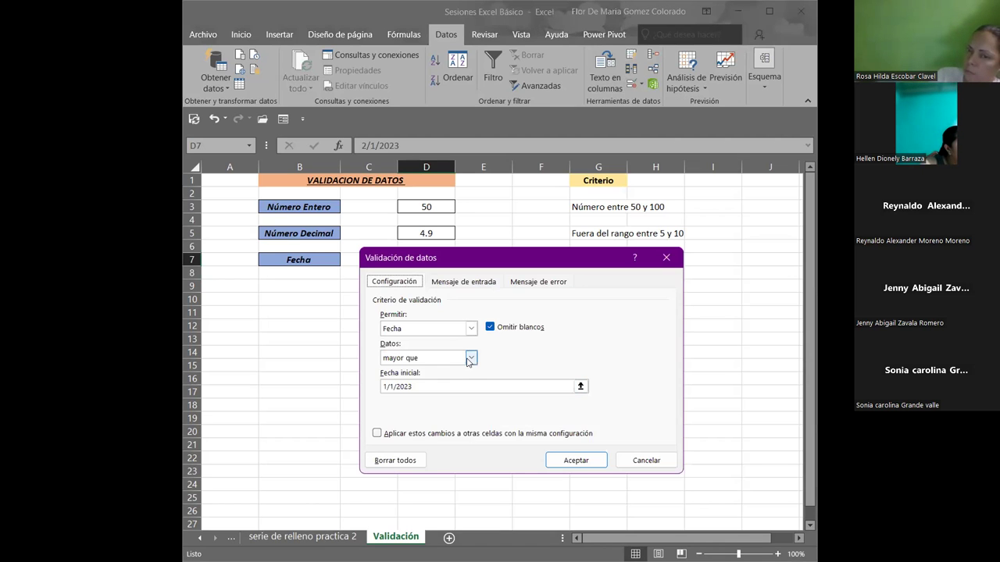
- Change D7's date condition to 'mayor o igual que', confirm, and re-enter 01/01/2023
{"action": "left_click", "coordinate": [471, 357]}
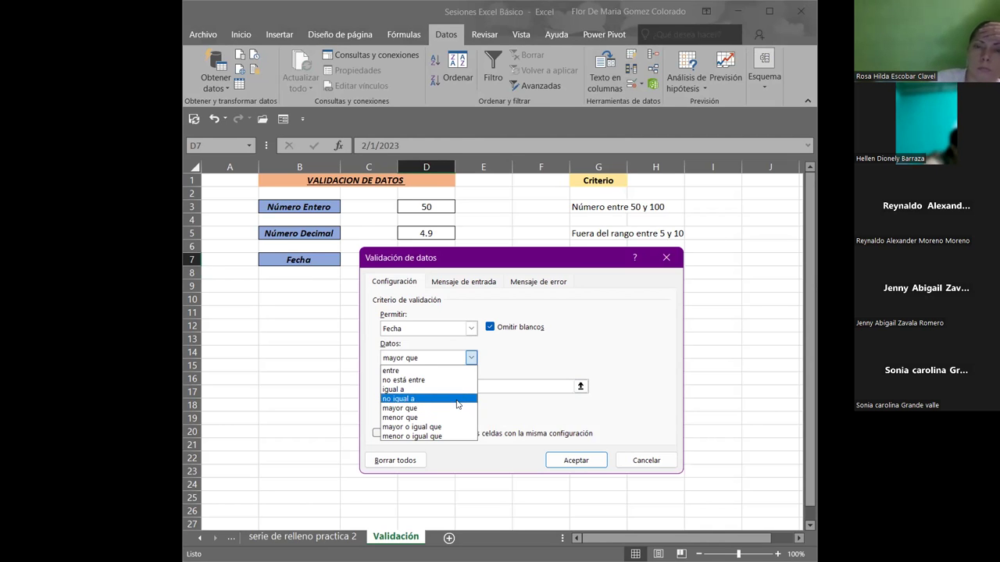
{"action": "key", "text": "Escape"}
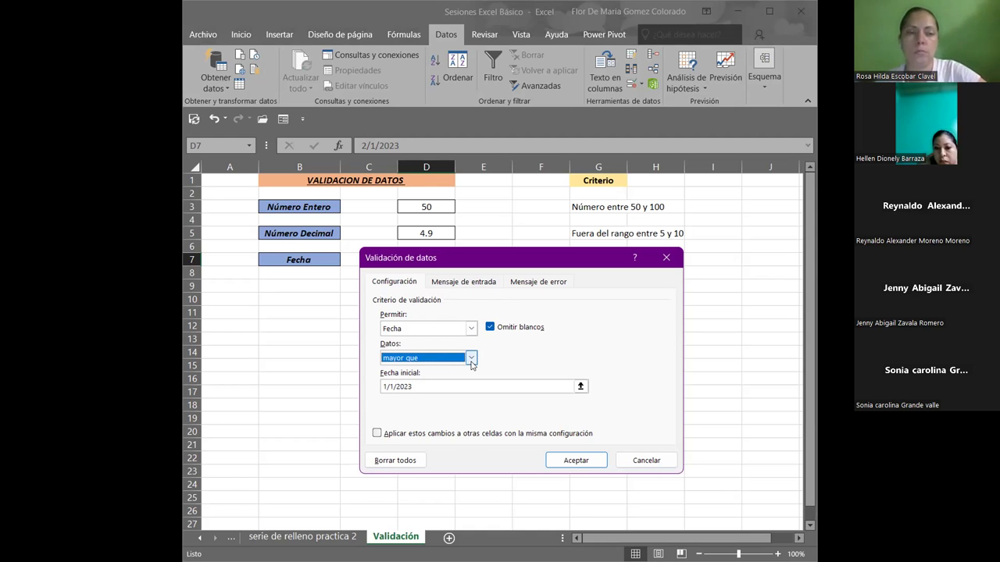
{"action": "left_click", "coordinate": [470, 359]}
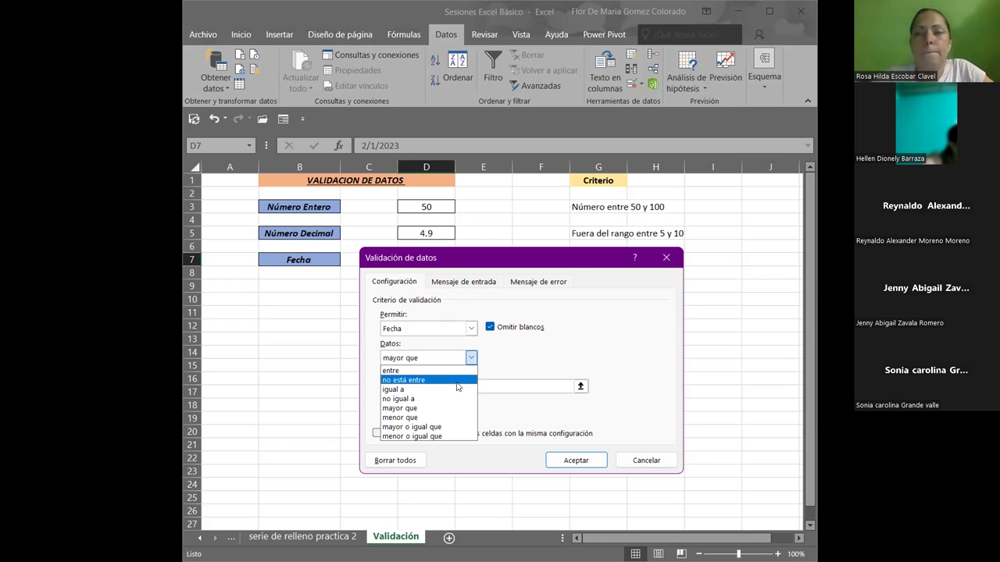
{"action": "left_click", "coordinate": [450, 428]}
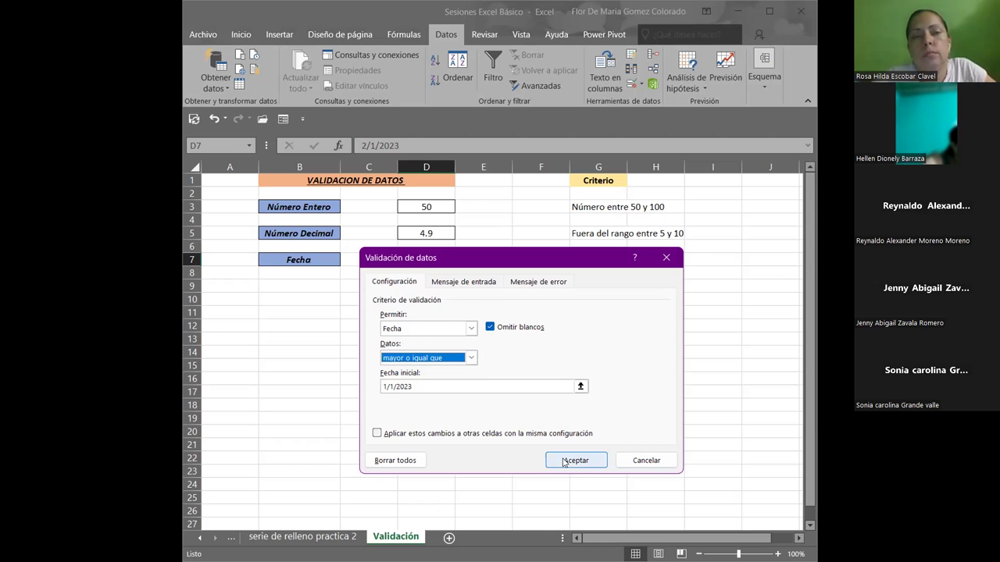
{"action": "left_click", "coordinate": [564, 461]}
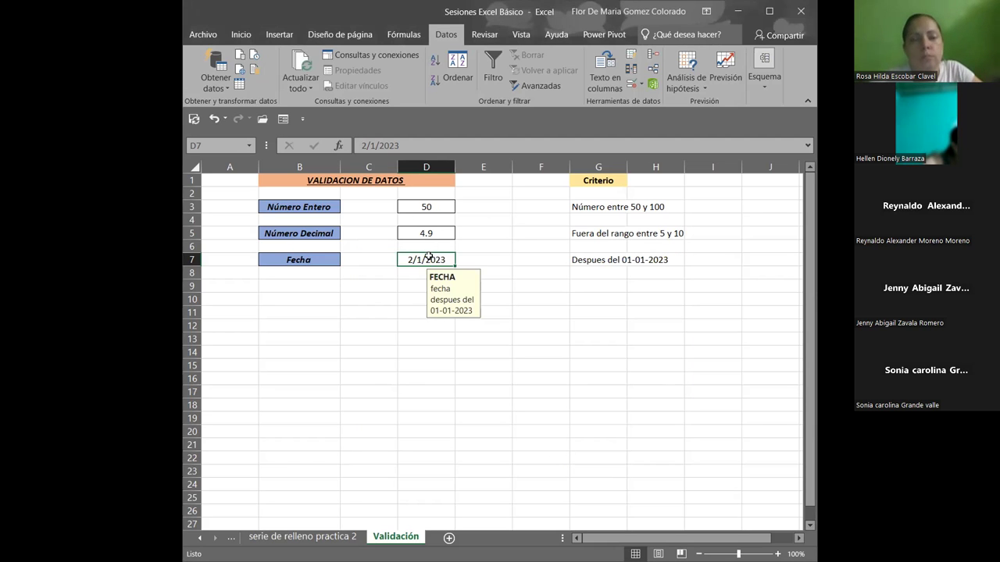
{"action": "type", "text": "01/01/2023"}
{"action": "key", "text": "Return"}
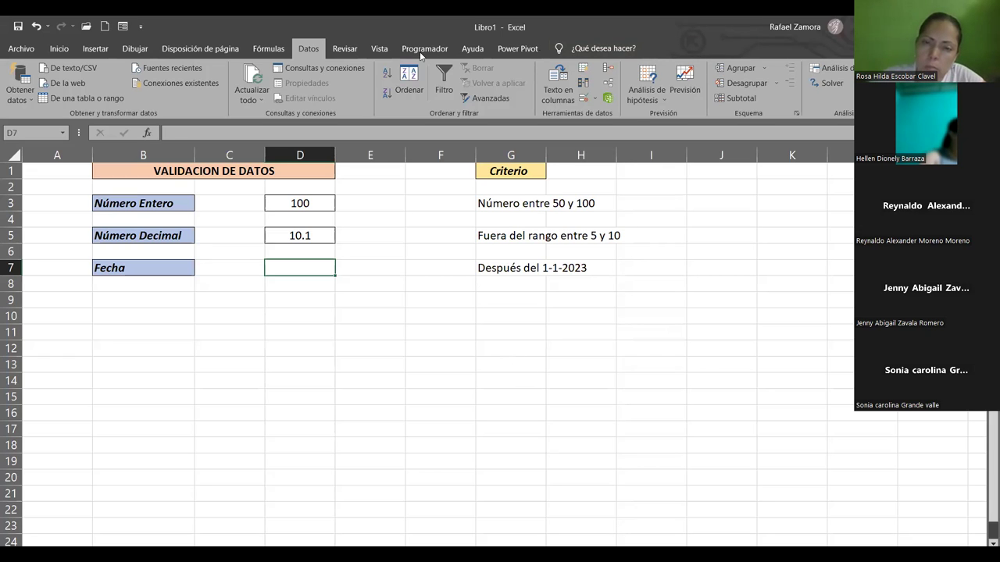
- Set D7's validation to allow only dates greater than 31-12-2022
{"action": "left_click", "coordinate": [583, 99]}
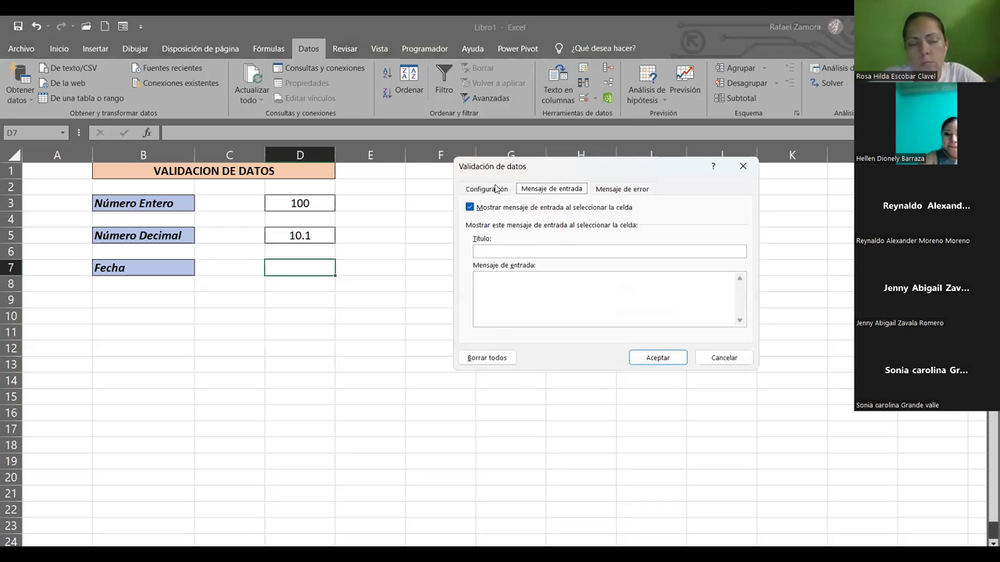
{"action": "left_click", "coordinate": [490, 189]}
{"action": "left_click", "coordinate": [536, 236]}
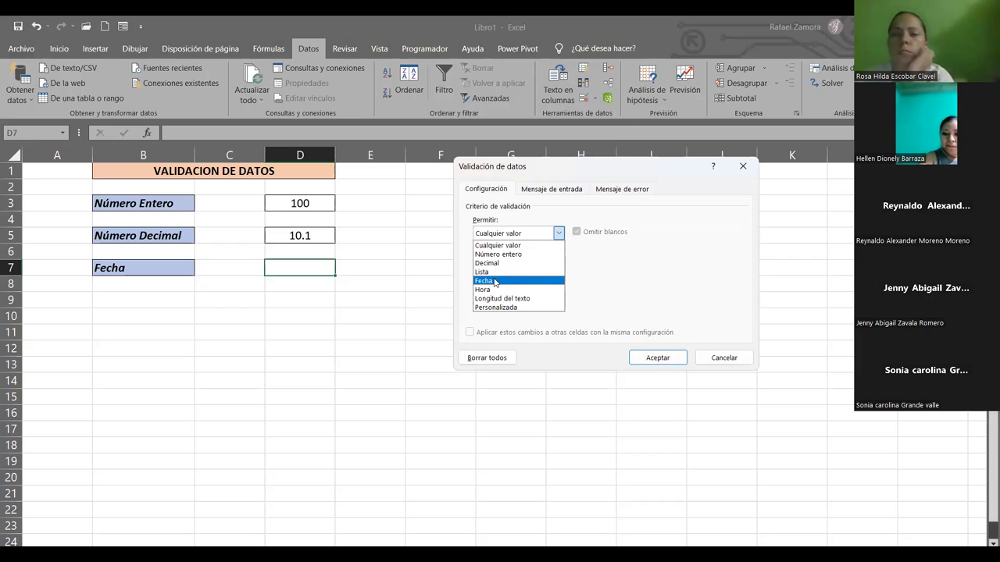
{"action": "left_click", "coordinate": [494, 281]}
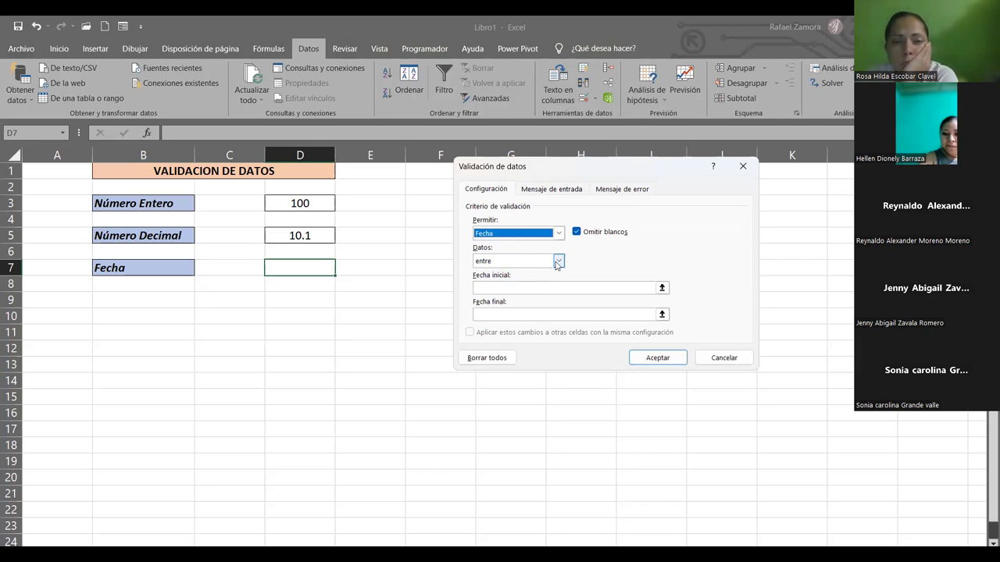
{"action": "left_click", "coordinate": [547, 261]}
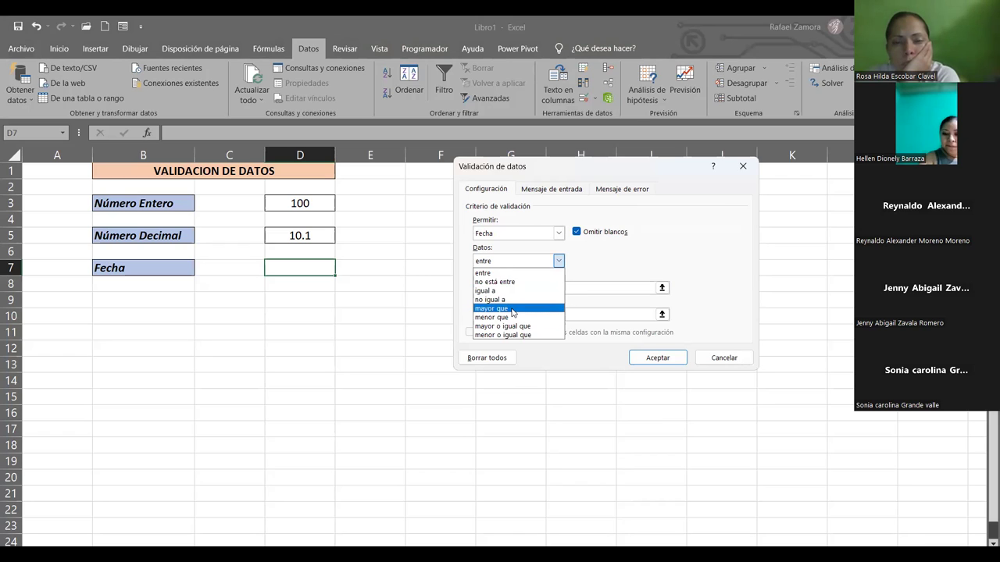
{"action": "left_click", "coordinate": [513, 311]}
{"action": "left_click", "coordinate": [511, 292]}
{"action": "type", "text": "31-12"}
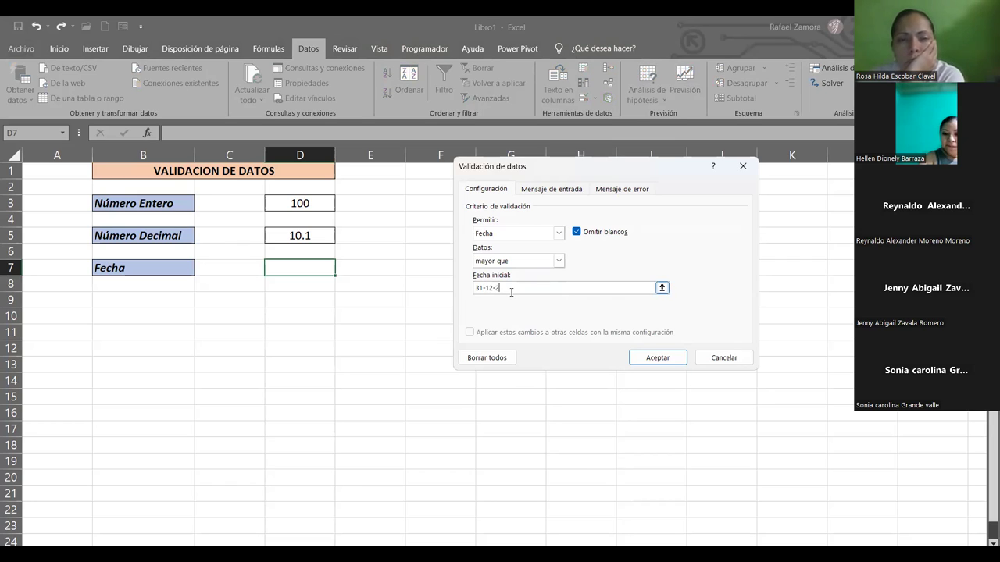
{"action": "type", "text": "-2022"}
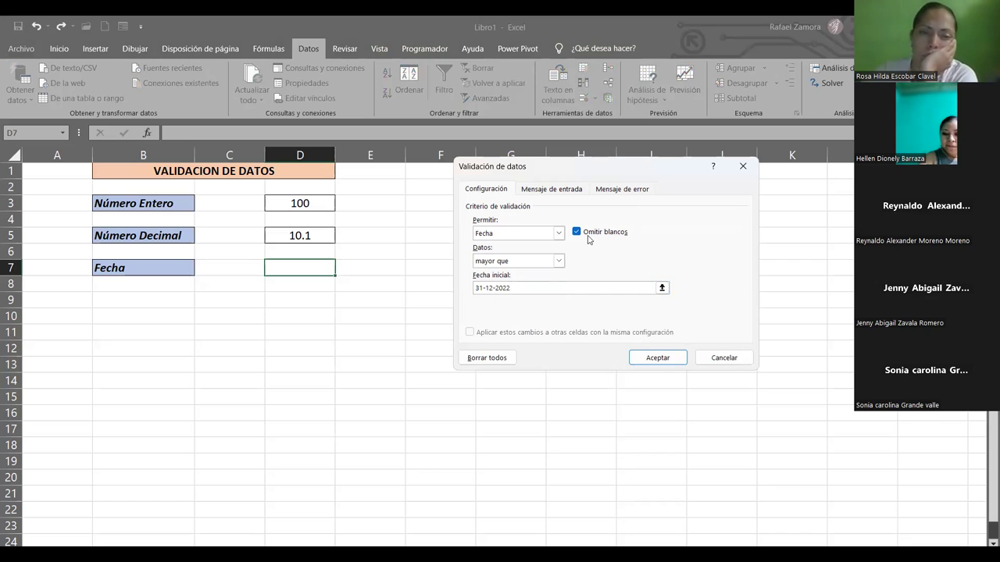
{"action": "left_click", "coordinate": [575, 190]}
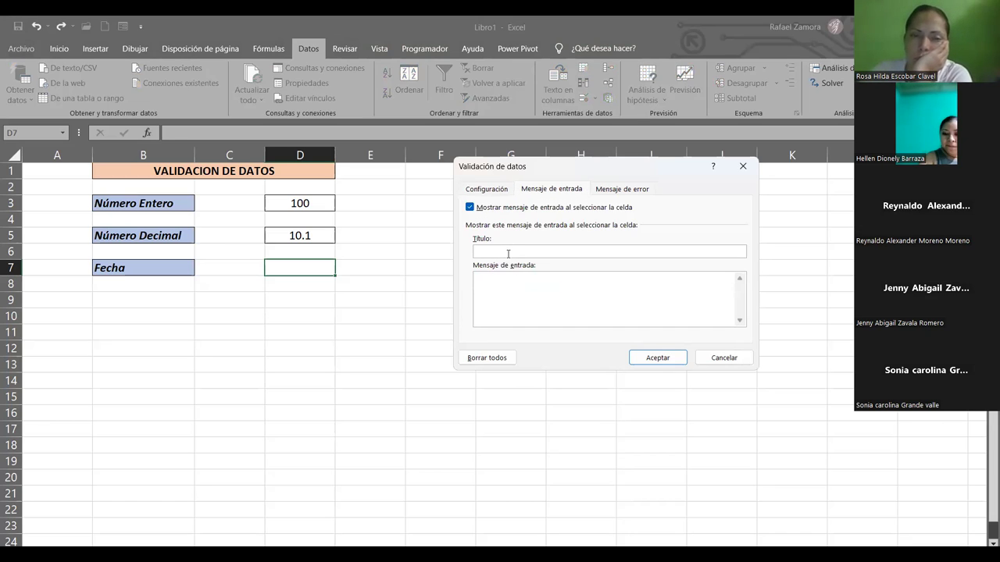
- Give D7 the input message title 'Fecha' and text 'Ingrese fecha a partir del 01-01-2023'
{"action": "type", "text": "Fecha"}
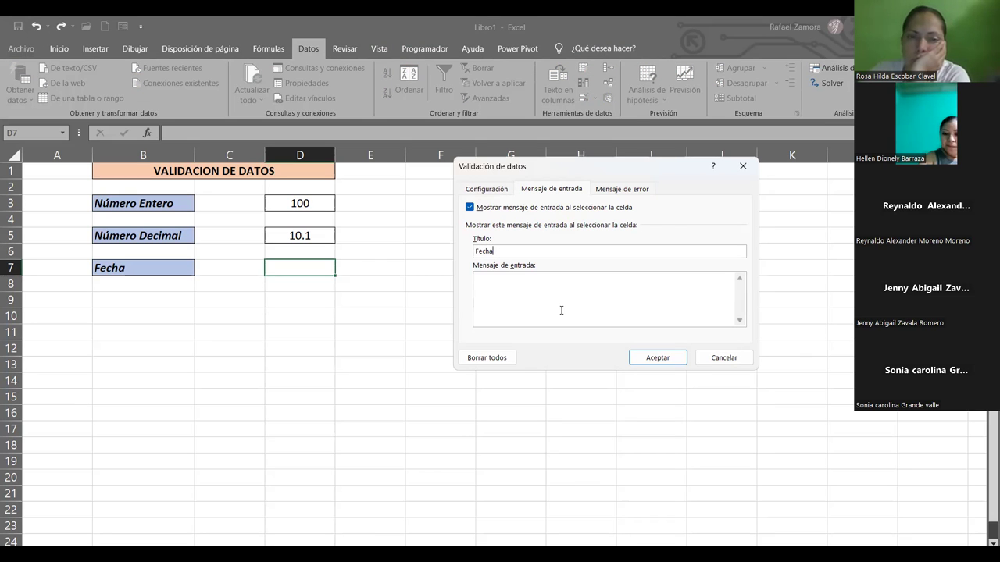
{"action": "left_click", "coordinate": [561, 310]}
{"action": "type", "text": "ese fecha a partir del "}
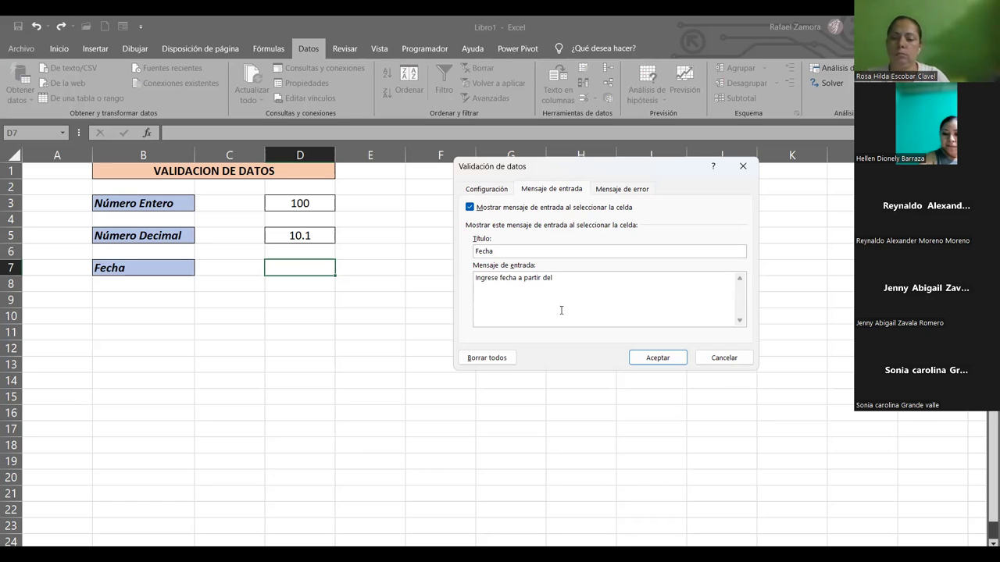
{"action": "type", "text": "01-01-2023"}
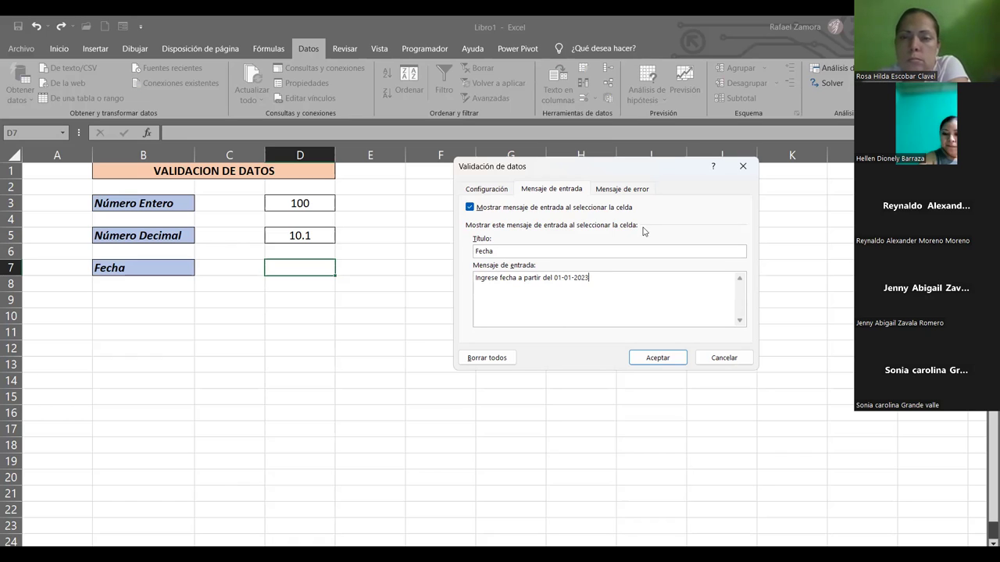
- Add a Stop-style error alert titled 'ERROR' saying 'Revise dato ingresado', then apply the rule
{"action": "left_click", "coordinate": [629, 190]}
{"action": "left_click", "coordinate": [644, 250]}
{"action": "type", "text": "ERROR"}
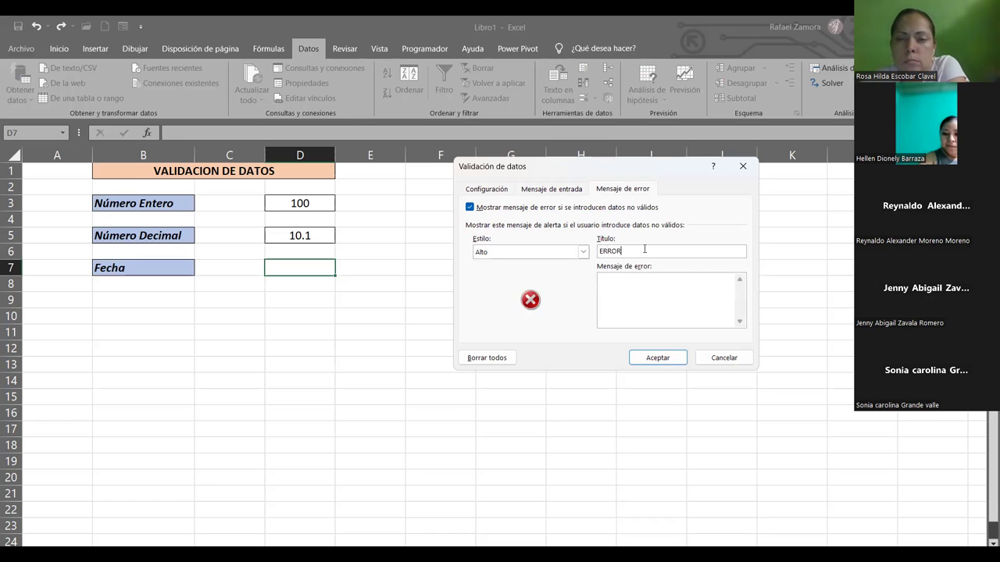
{"action": "left_click", "coordinate": [681, 307]}
{"action": "type", "text": "Revise dato ingresado"}
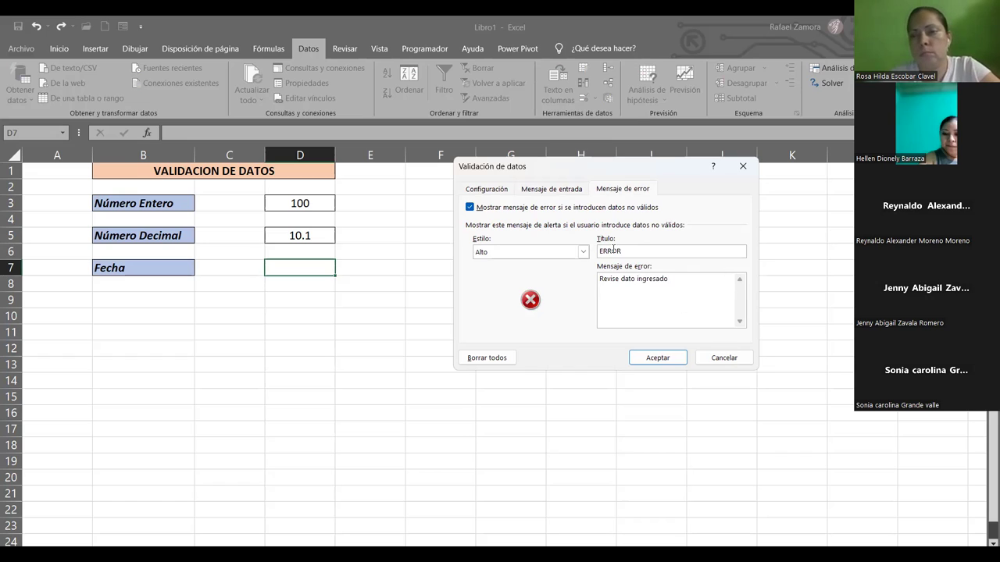
{"action": "left_click", "coordinate": [582, 252]}
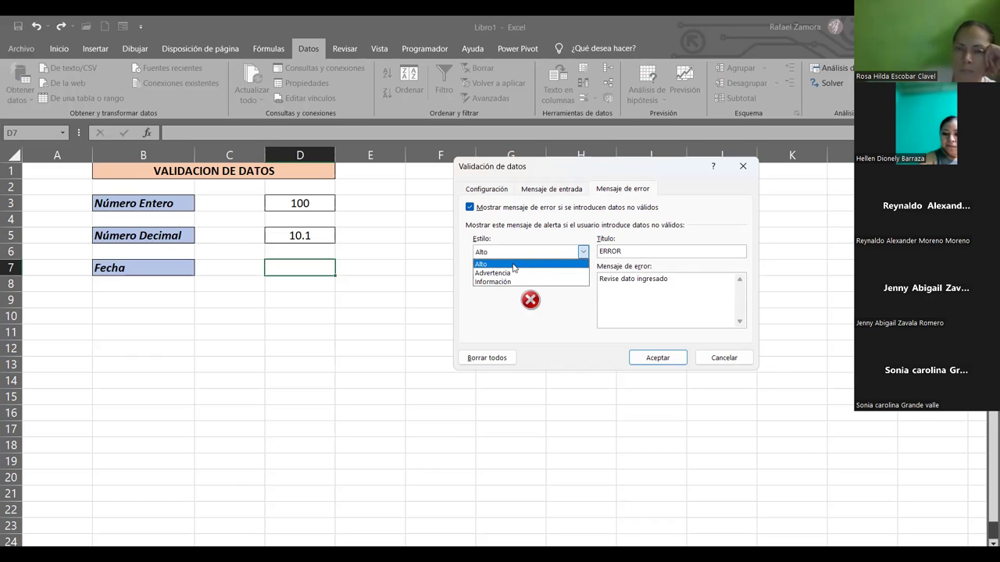
{"action": "left_click", "coordinate": [513, 266]}
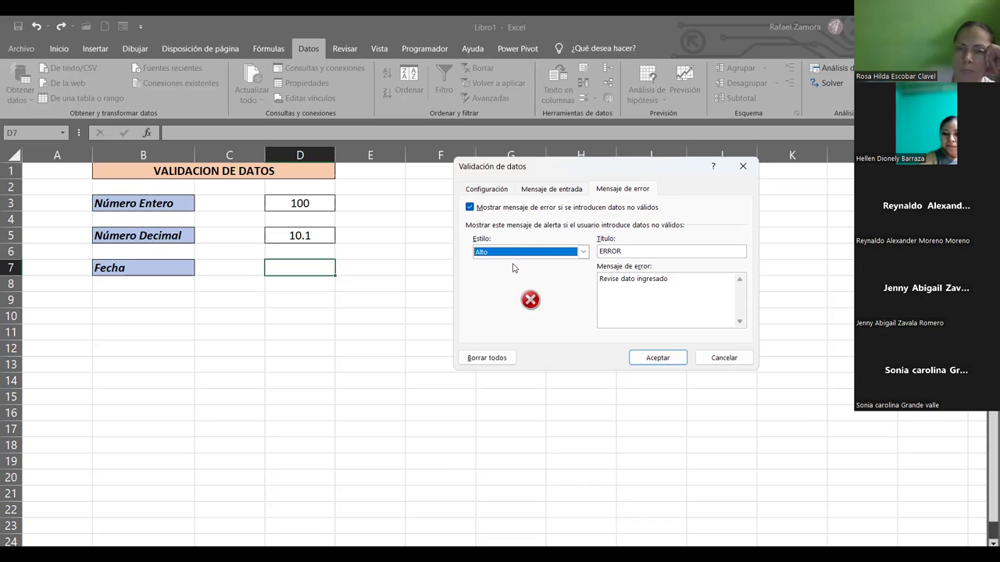
{"action": "left_click", "coordinate": [552, 190]}
{"action": "left_click", "coordinate": [499, 192]}
{"action": "left_click", "coordinate": [651, 361]}
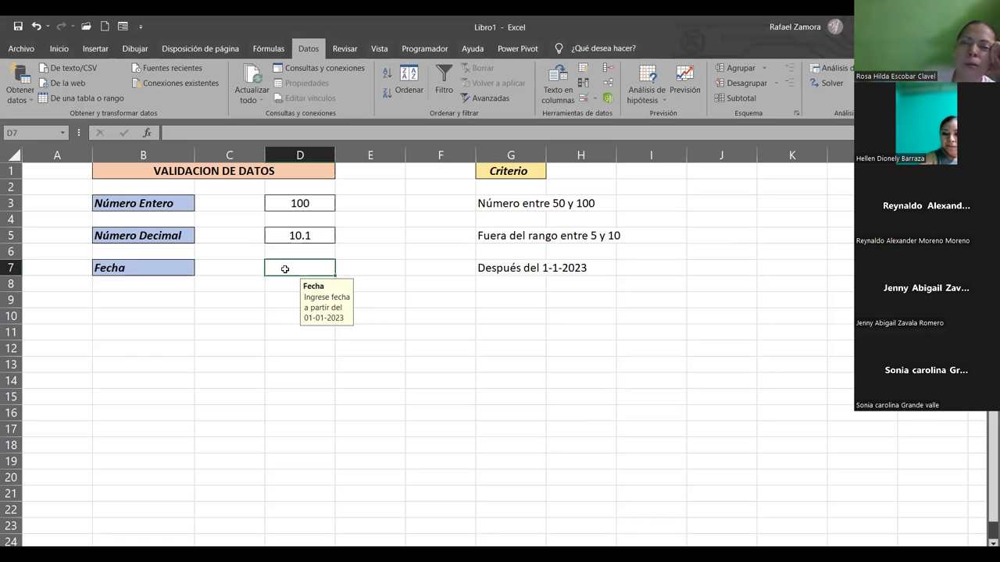
- Enter 1/1/2023 in D7, then try 31-12-22 to trigger the ERROR alert
{"action": "type", "text": "1/2023"}
{"action": "key", "text": "Return"}
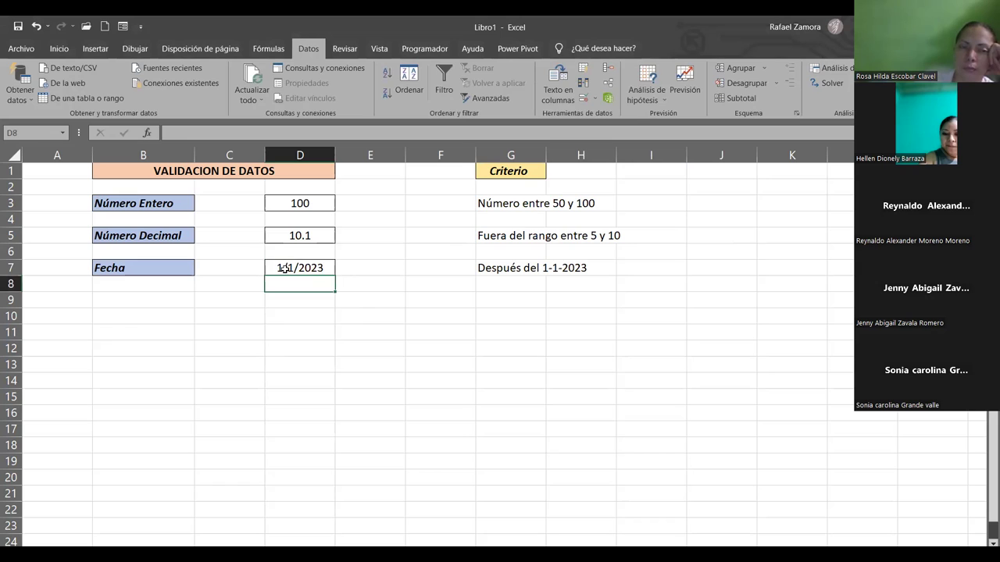
{"action": "left_click", "coordinate": [285, 268]}
{"action": "type", "text": "31-12-22"}
{"action": "key", "text": "Return"}
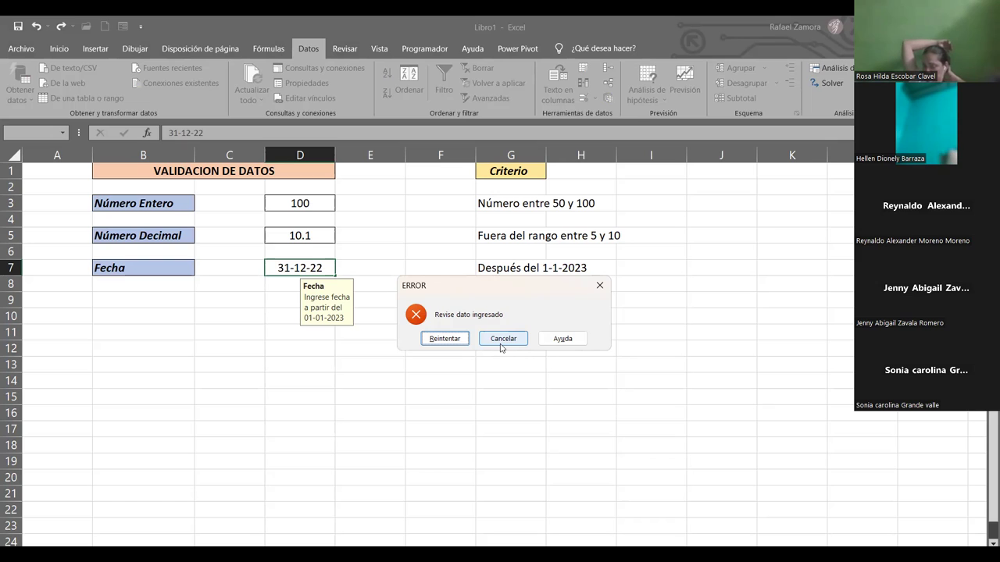
- Cancel the error, see 1-12-22 rejected, then retry with 5-10-2023 in D7
{"action": "left_click", "coordinate": [511, 341]}
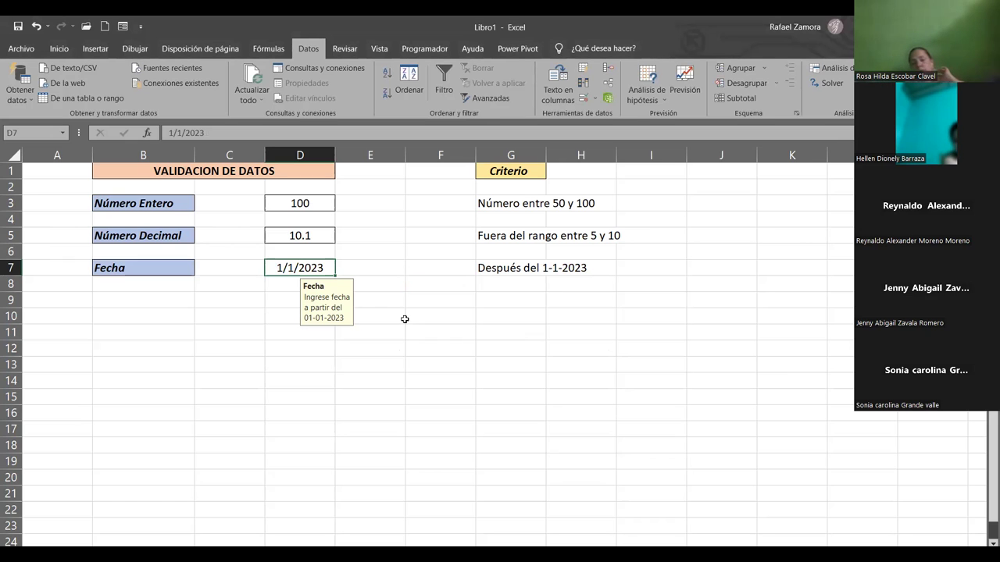
{"action": "type", "text": "1-12-22"}
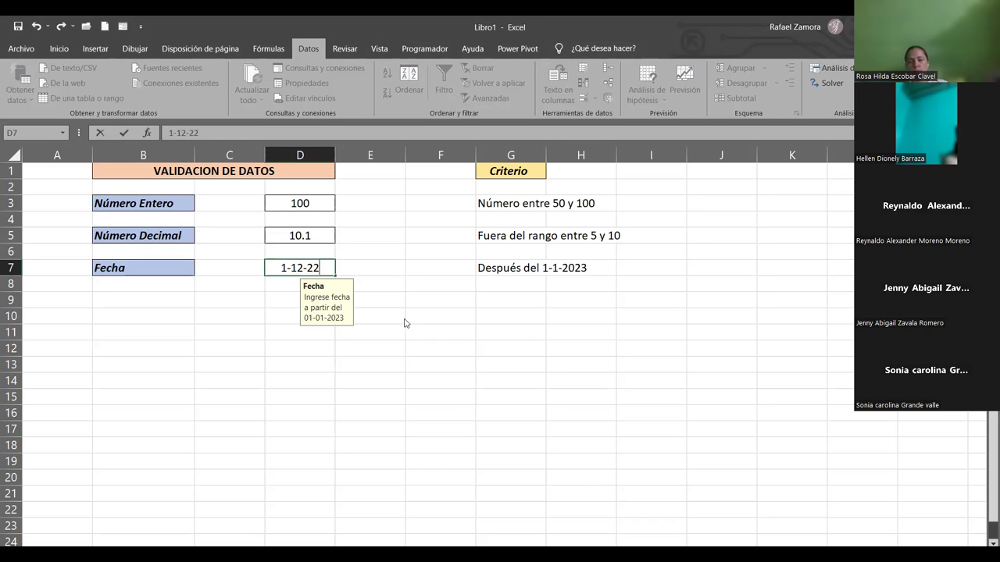
{"action": "key", "text": "Return"}
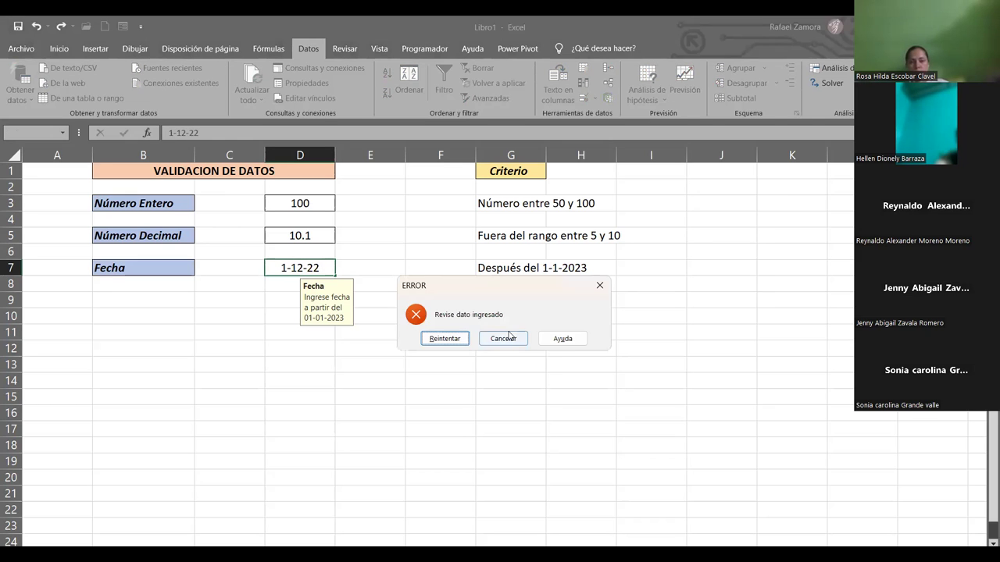
{"action": "left_click", "coordinate": [466, 340]}
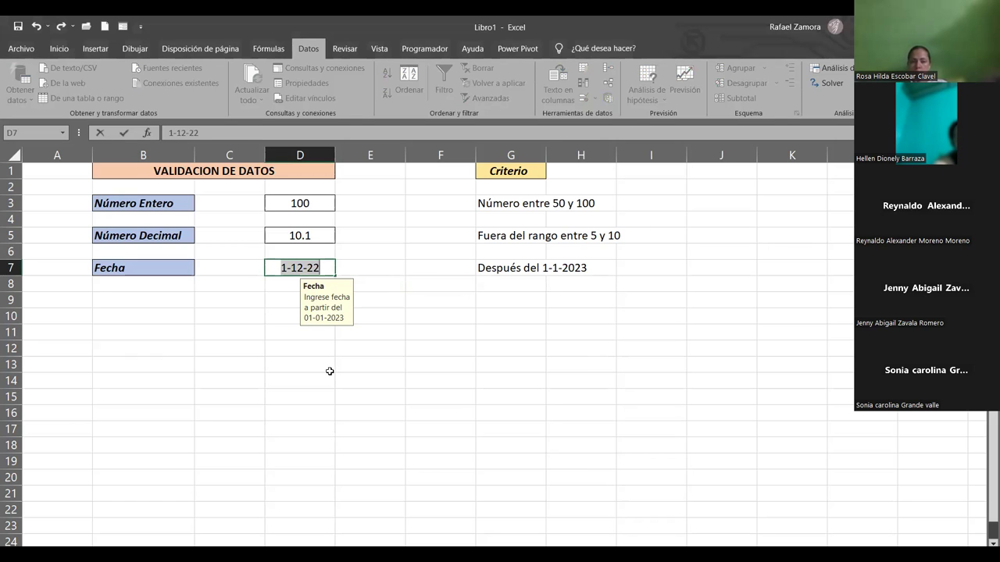
{"action": "type", "text": "5-"}
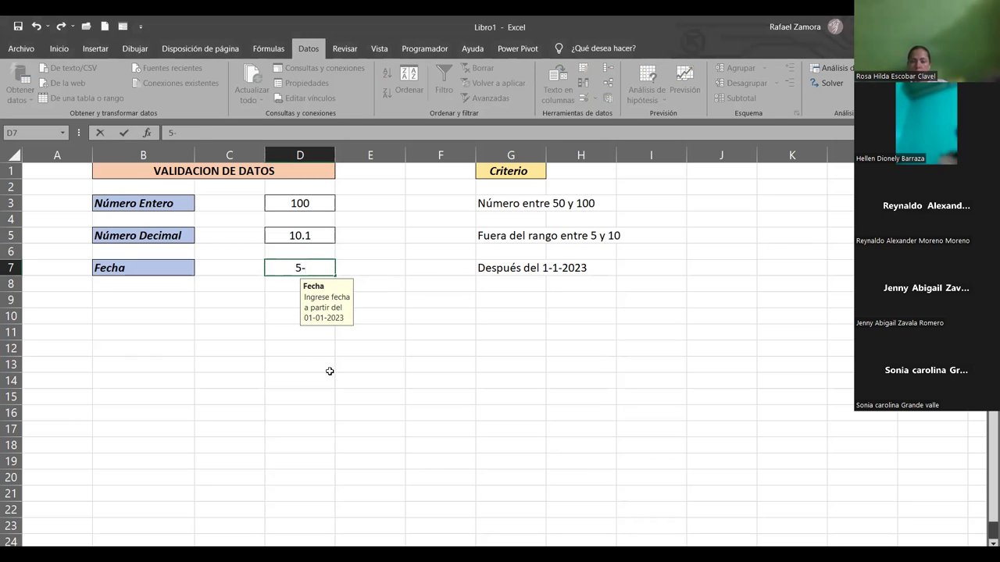
{"action": "type", "text": "3"}
{"action": "key", "text": "Return"}
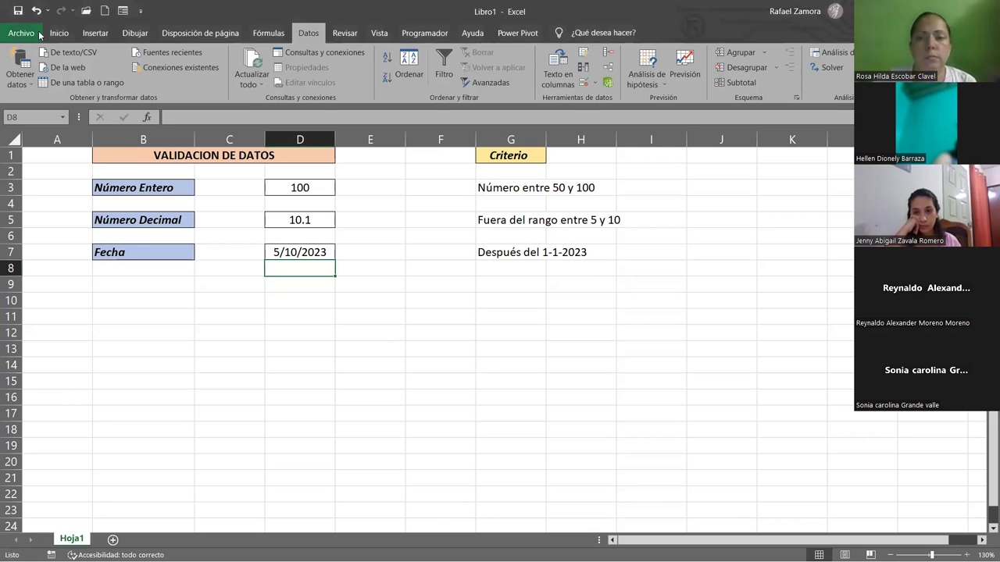
{"action": "left_click", "coordinate": [15, 33]}
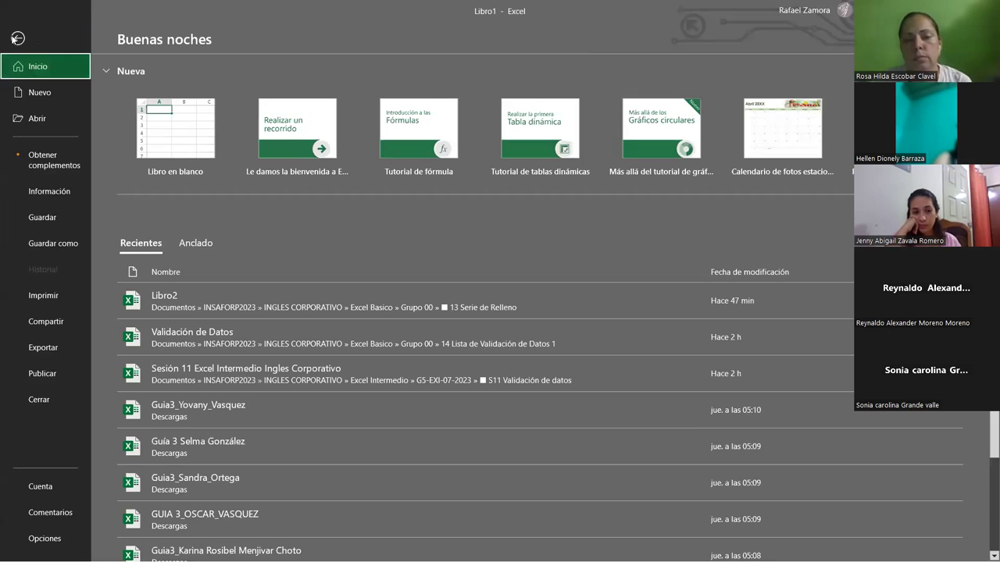
{"action": "left_click", "coordinate": [17, 37]}
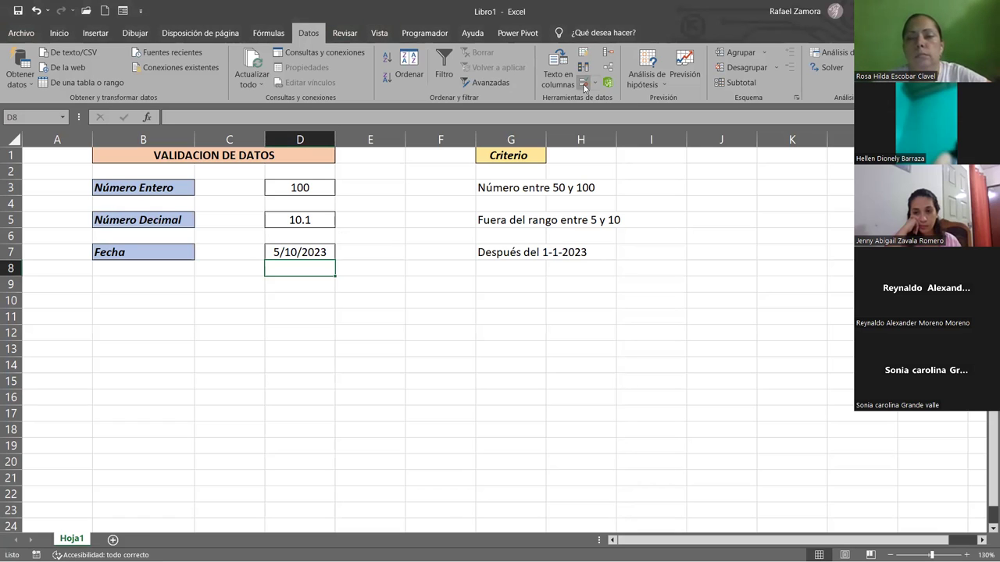
{"action": "left_click", "coordinate": [515, 219]}
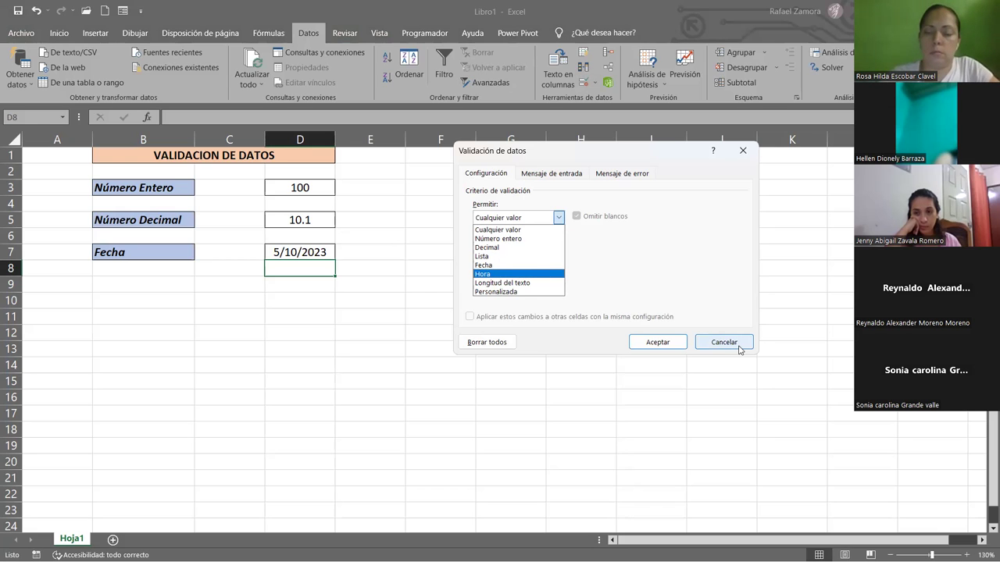
{"action": "key", "text": "Escape"}
{"action": "key", "text": "Escape"}
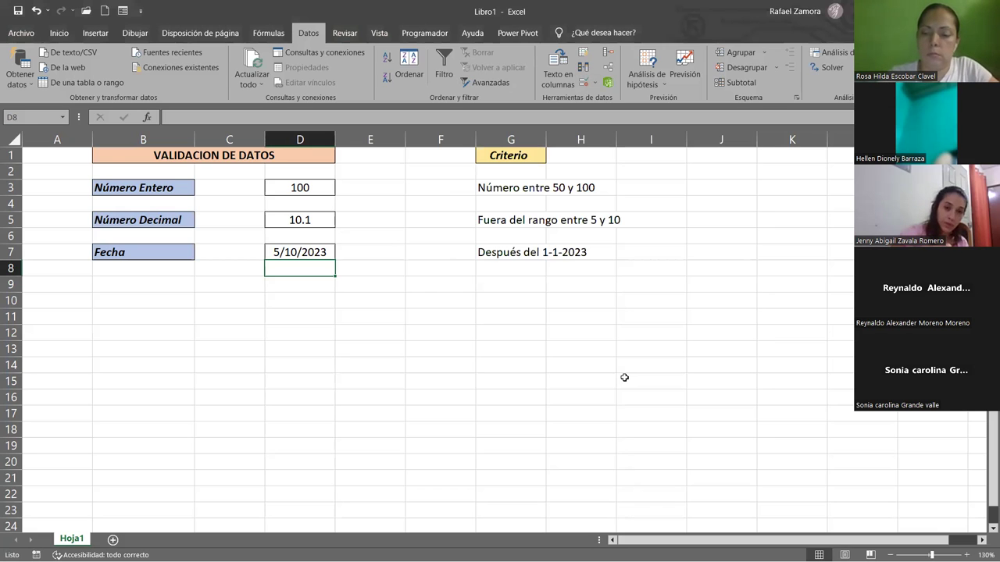